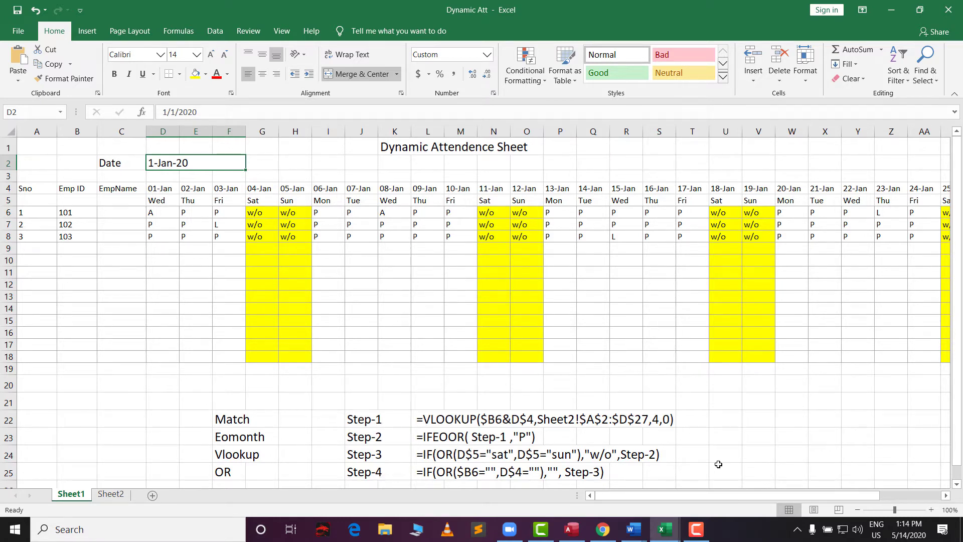
Set the attendance sheet's date in D2 to 1-mar and review the day columns through month end.
left_click_drag(677, 495, 768, 495)
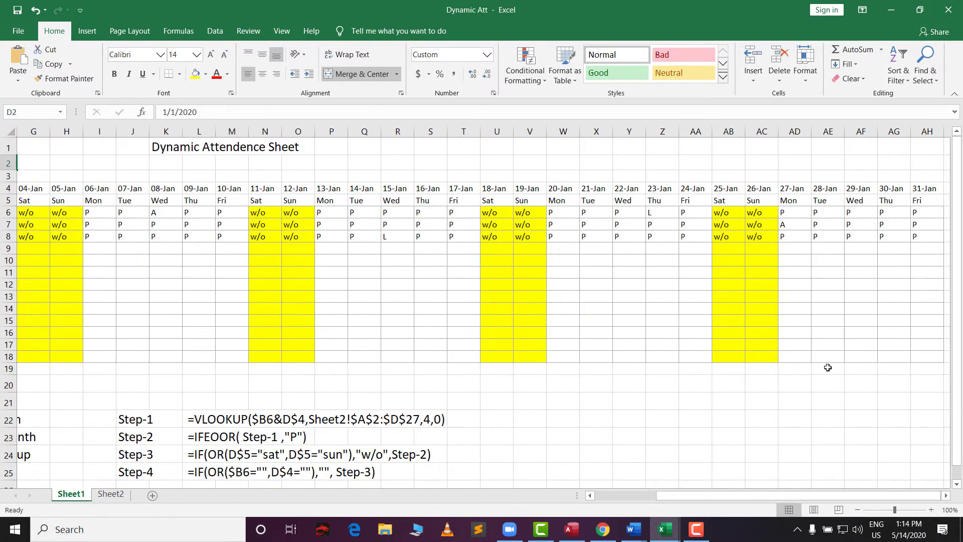
left_click_drag(678, 494, 618, 495)
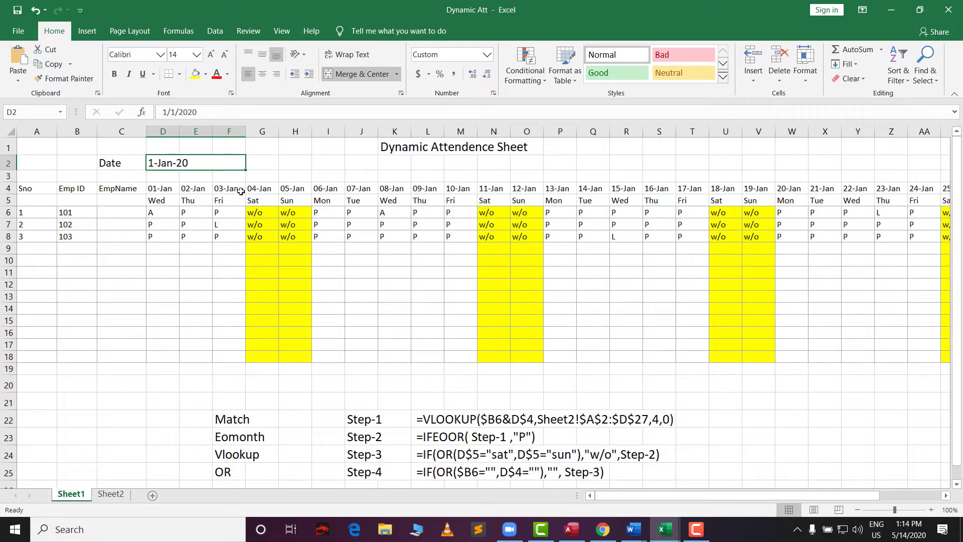
type("1")
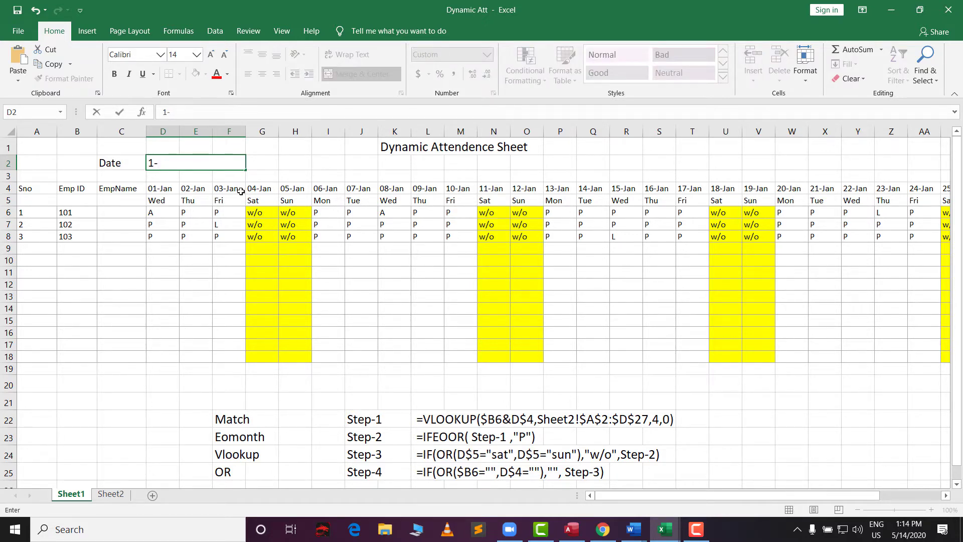
type("-mar")
key("Return")
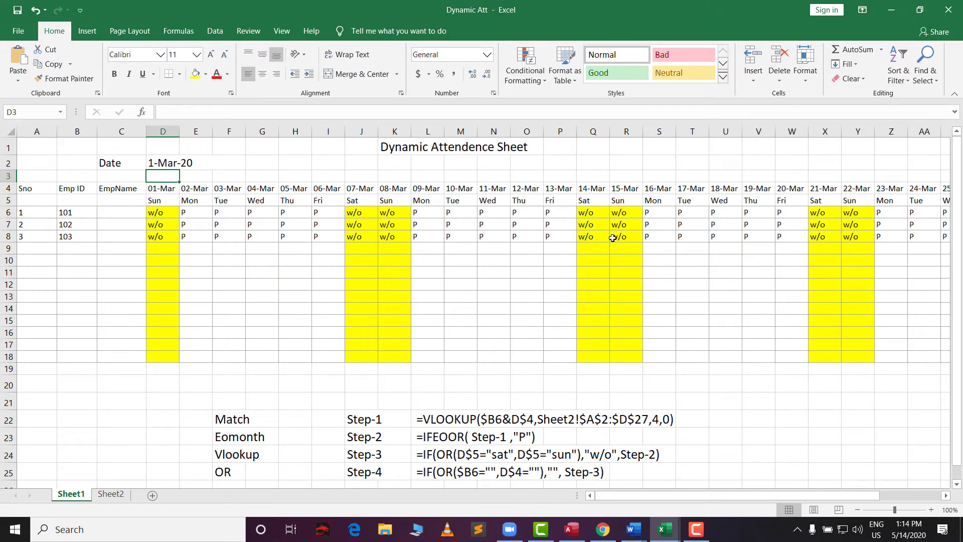
left_click_drag(706, 495, 766, 495)
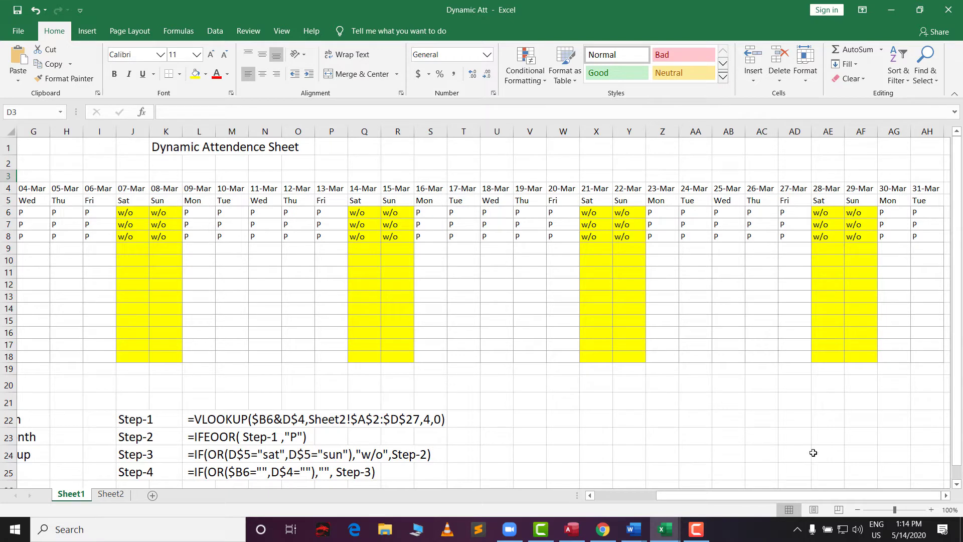
left_click_drag(672, 496, 519, 499)
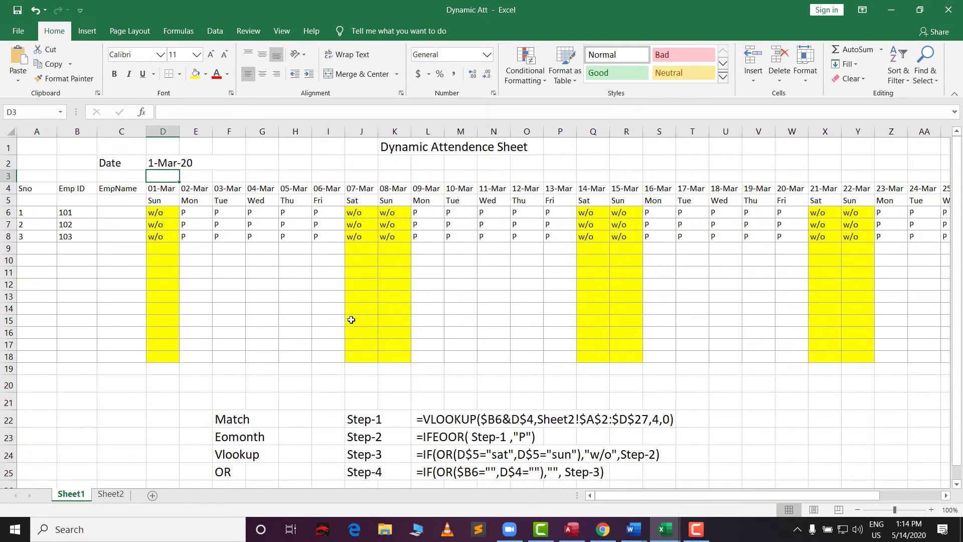
Set the date in D2 to 1-feb and highlight AG4:AH18, the two columns past the end of the month.
left_click(176, 163)
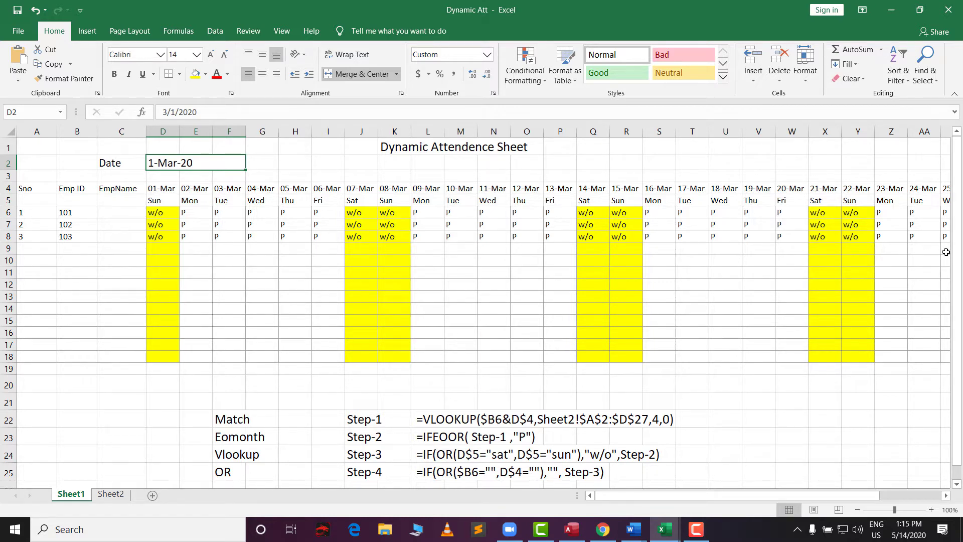
left_click_drag(763, 496, 148, 373)
type("1-f")
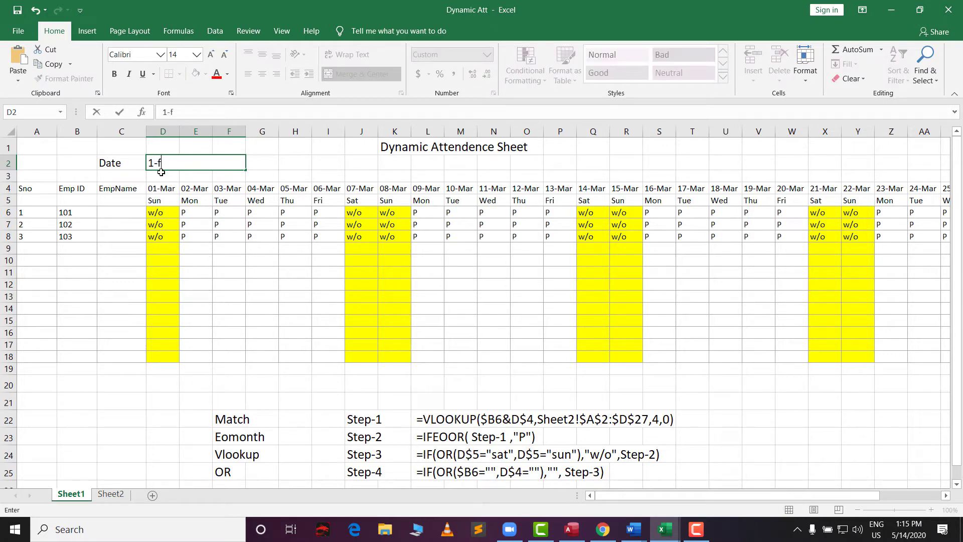
type("eb")
key("Return")
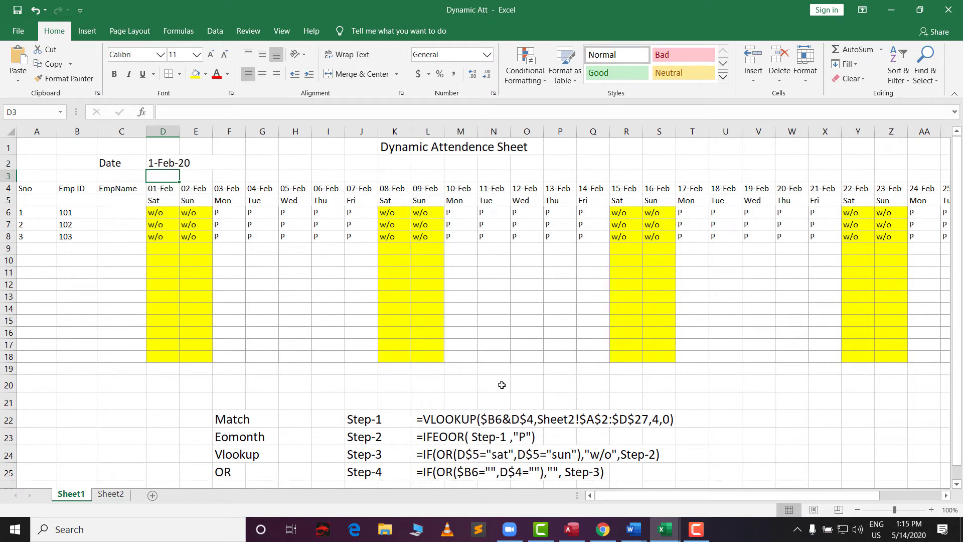
scroll(661, 492, "right", 3)
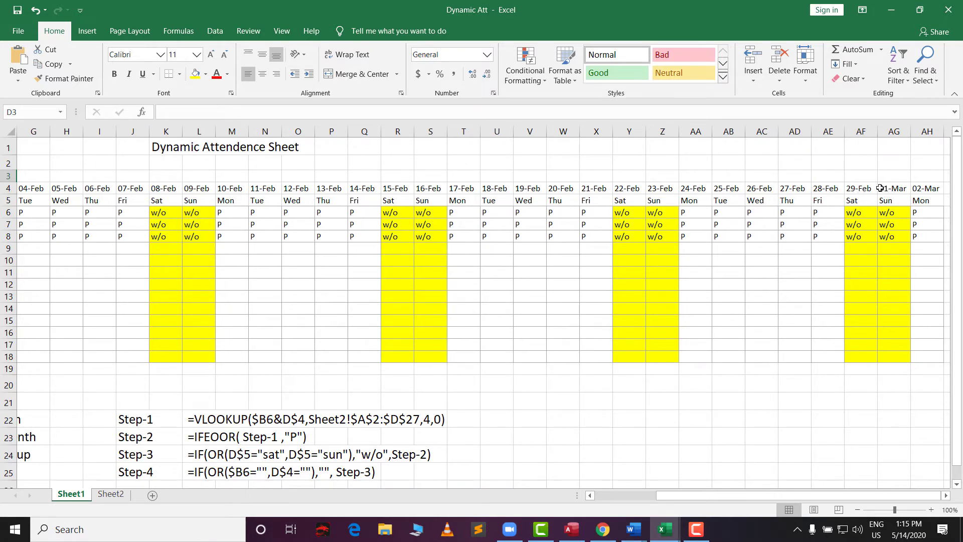
left_click_drag(887, 192, 938, 360)
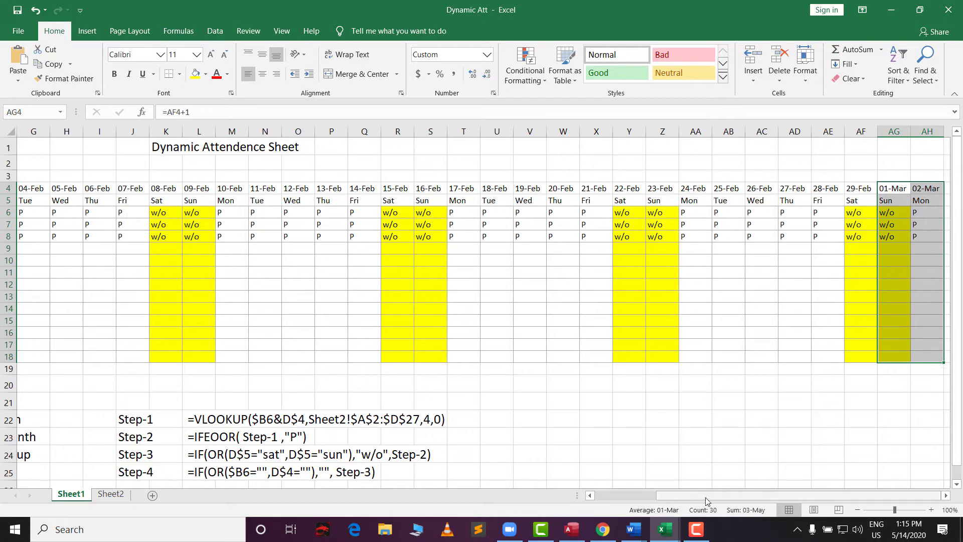
left_click_drag(707, 501, 646, 501)
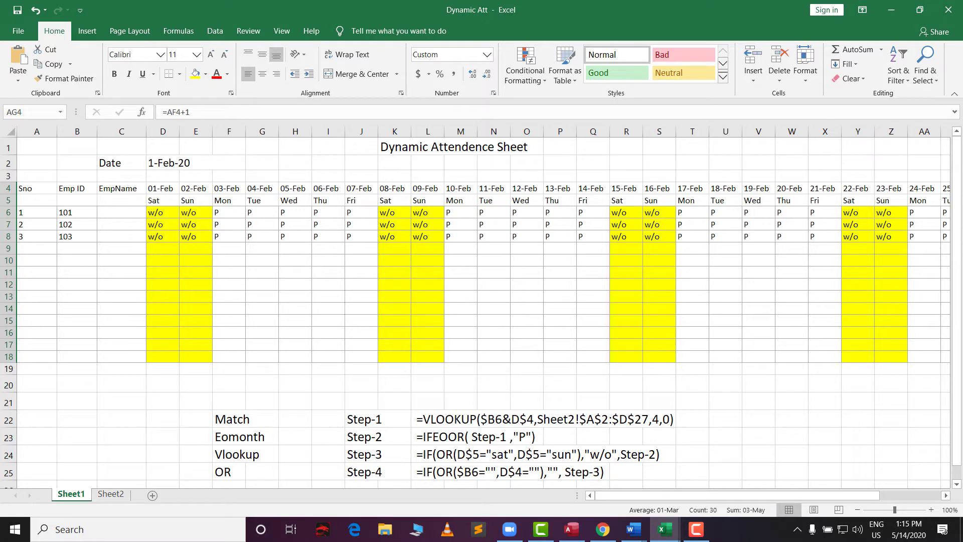
Move the function and formula notes block to start at A21, accepting the unmerging of cells, and reduce its font size to 14.
left_click_drag(234, 423, 656, 453)
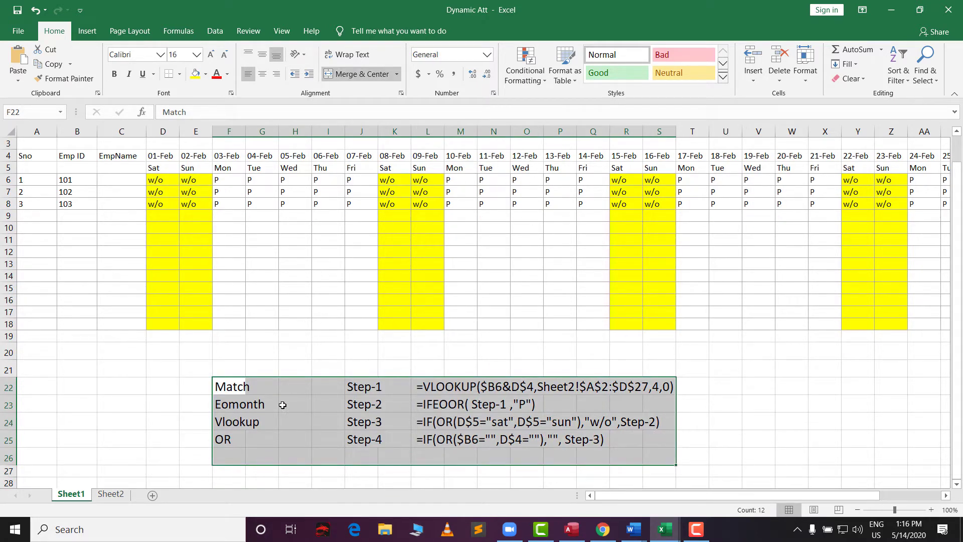
left_click_drag(283, 378, 130, 371)
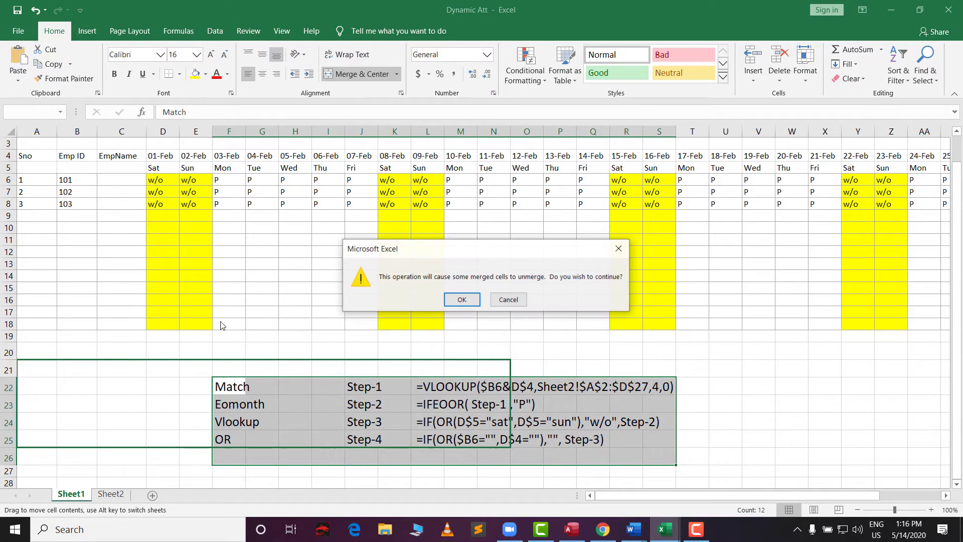
left_click(461, 299)
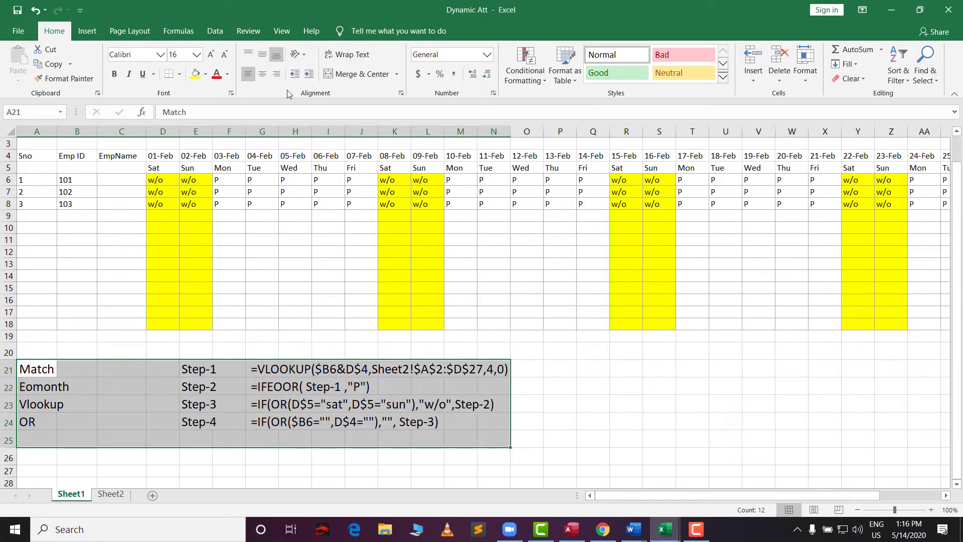
left_click(224, 55)
left_click(224, 56)
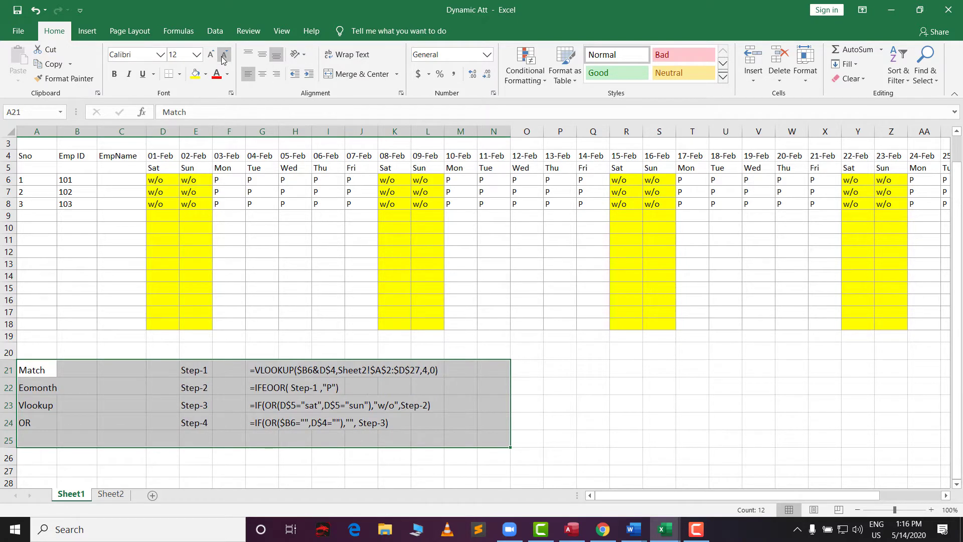
left_click(212, 55)
left_click(617, 370)
scroll(611, 378, "up", 1)
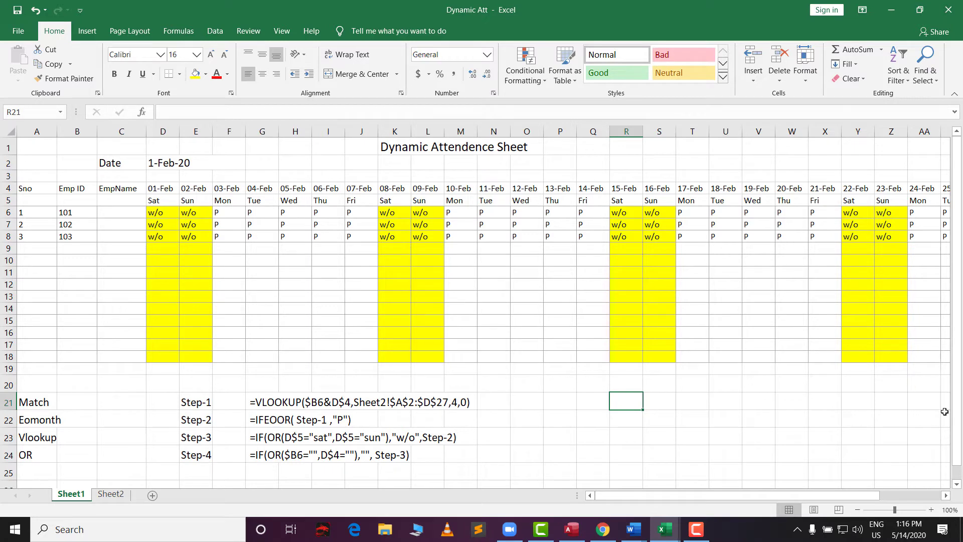
Examine the last date columns, selecting AG4:AH18 where the February dates run into March.
left_click_drag(670, 496, 807, 497)
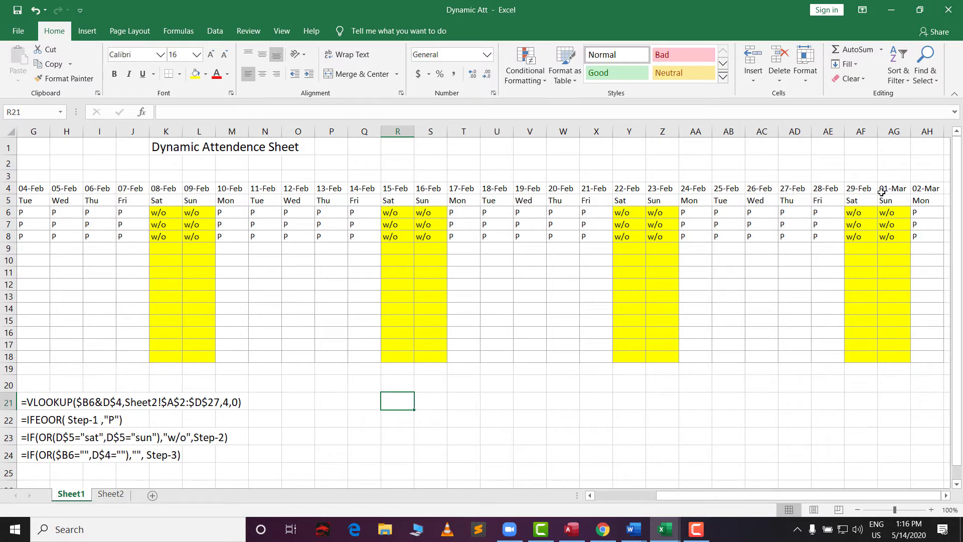
left_click_drag(885, 190, 925, 360)
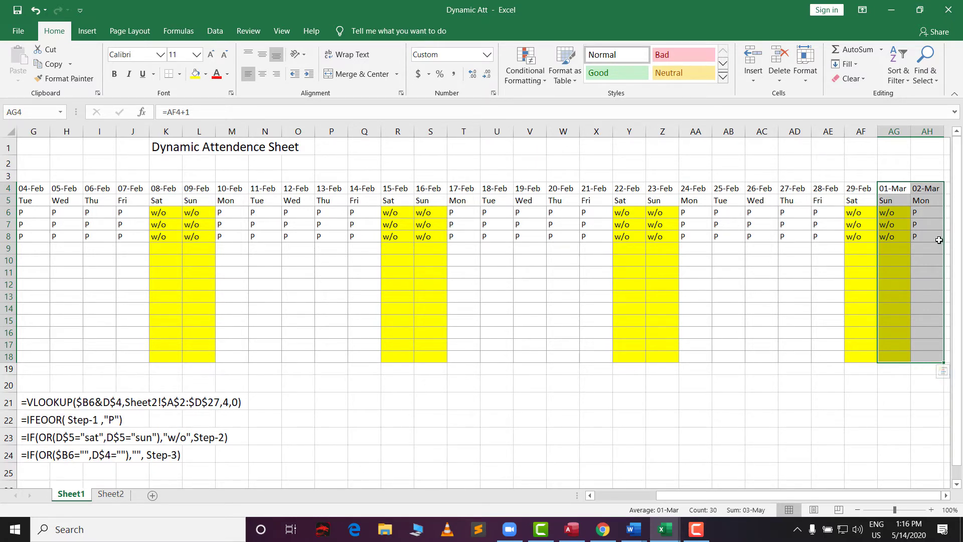
left_click(667, 421)
left_click(493, 416)
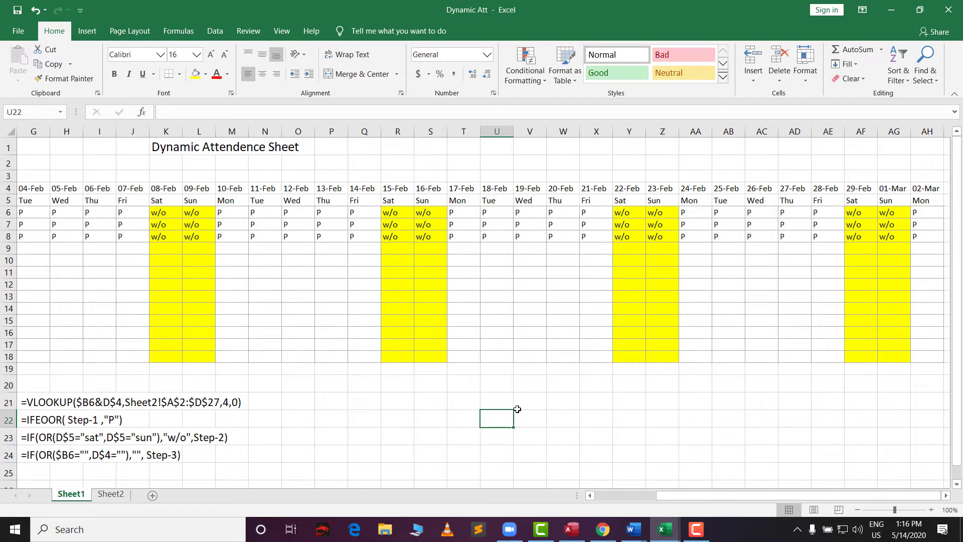
left_click(426, 406)
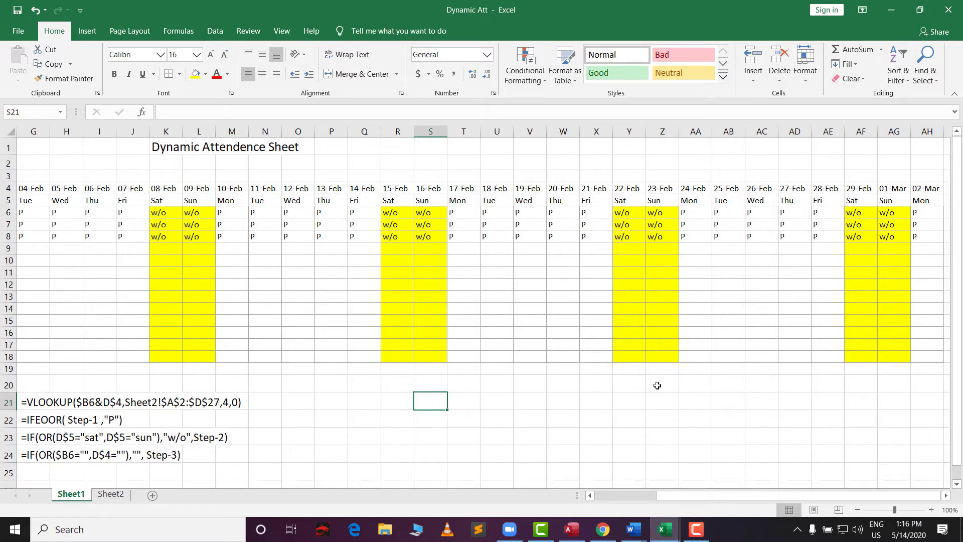
Enter the label "Eomonth" in cell Q21, below the attendance table.
left_click(372, 402)
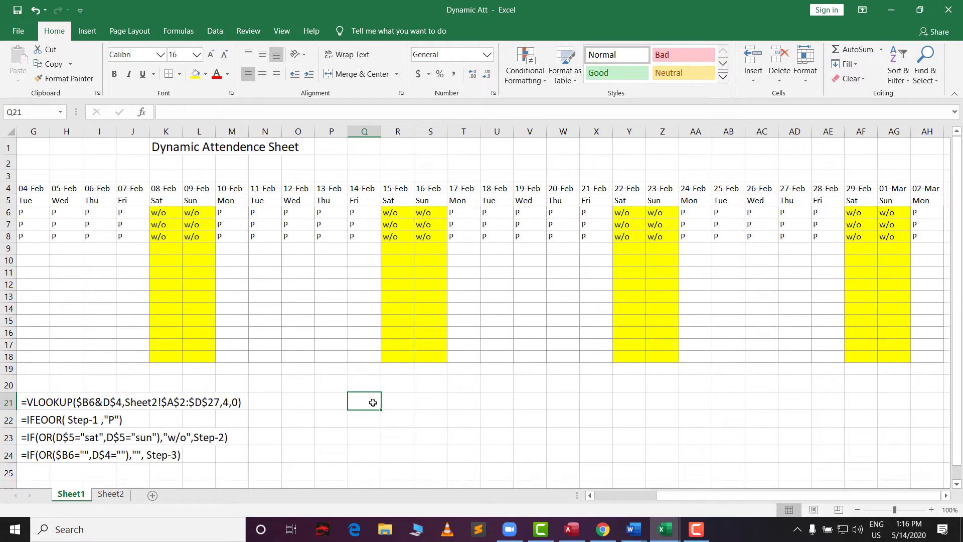
type("E")
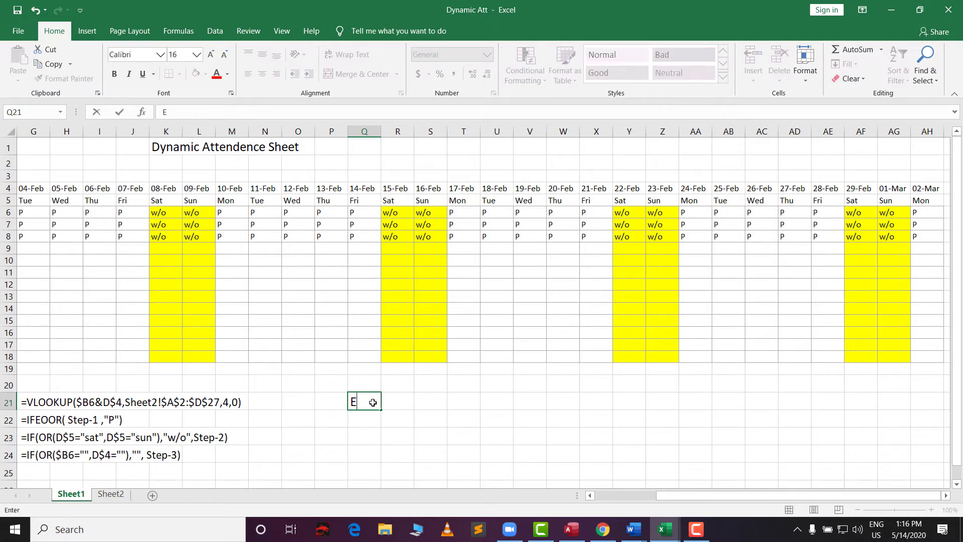
type("omonth")
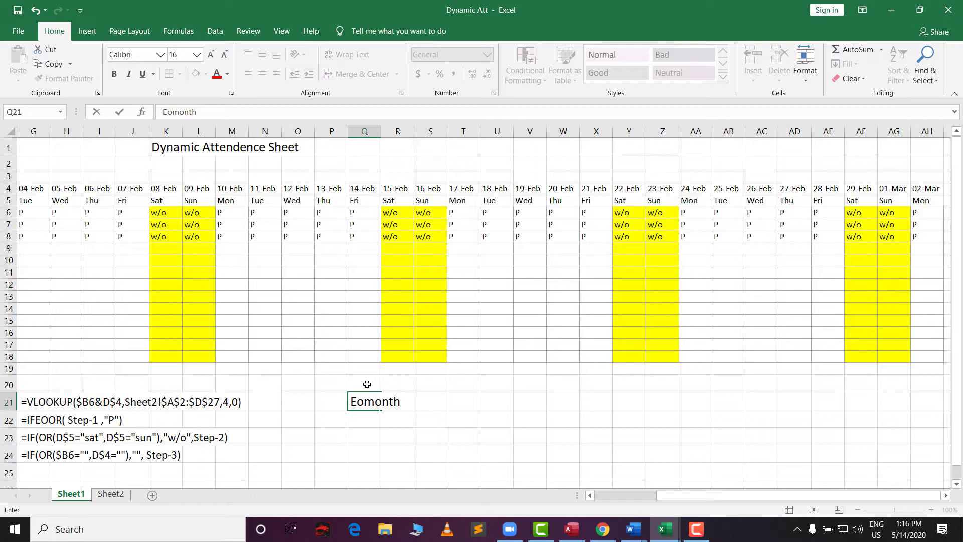
left_click(386, 447)
left_click(369, 402)
scroll(428, 412, "down", 1)
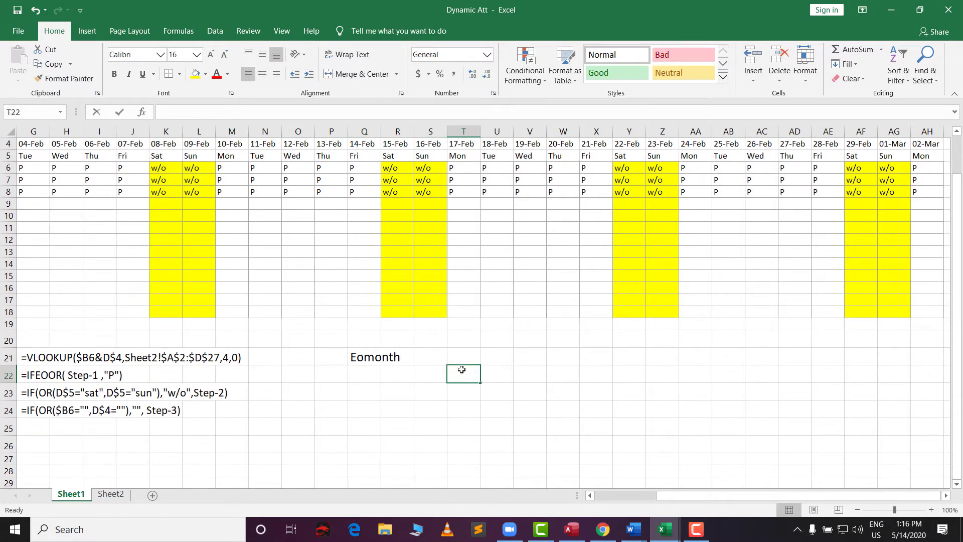
left_click(485, 353)
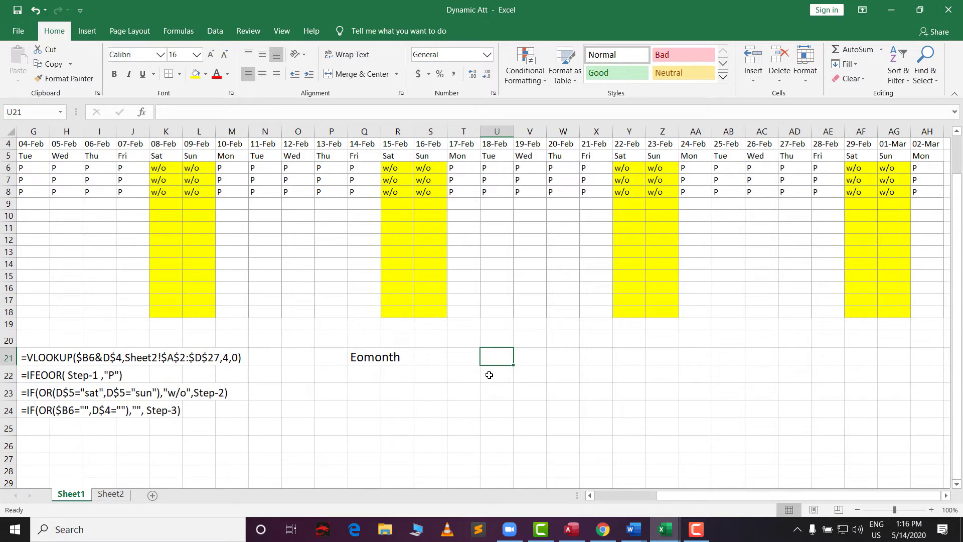
Insert today's date, 5/14/2020, in cell Q23 below the Eomonth label.
double_click(456, 359)
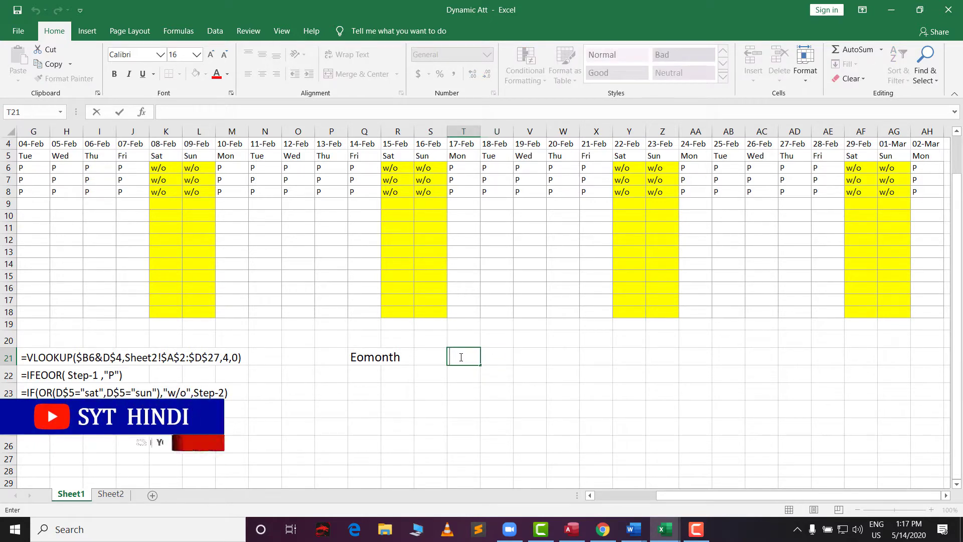
left_click(364, 391)
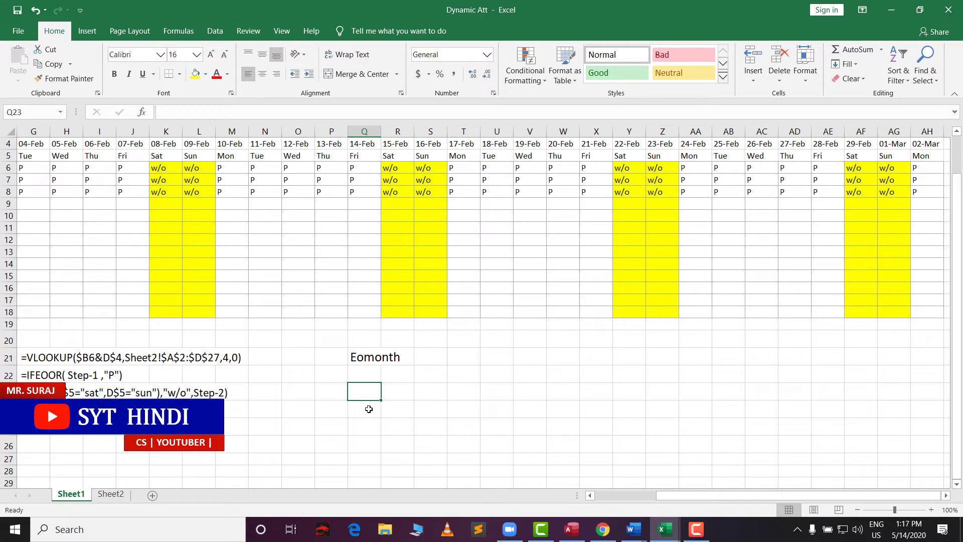
key("ctrl+semicolon")
left_click(446, 398)
left_click(459, 397)
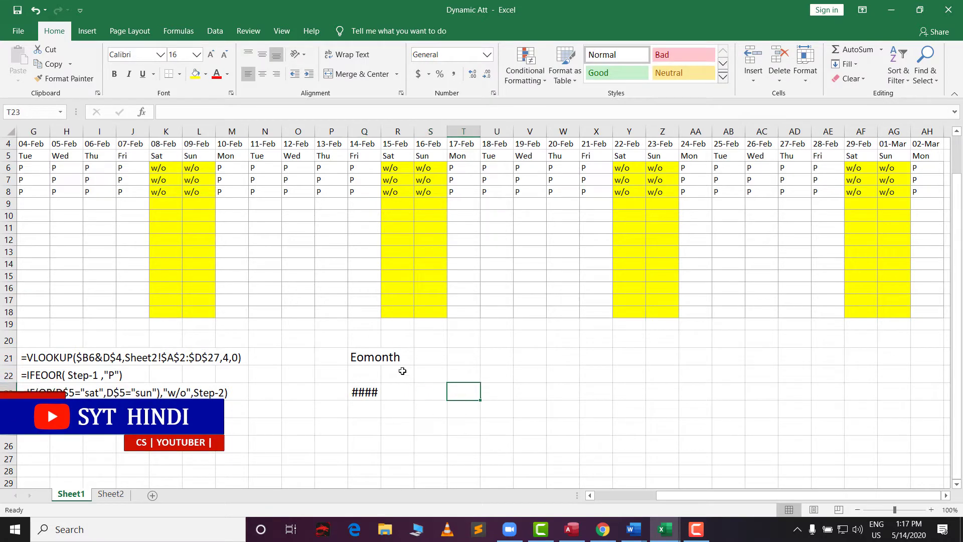
Widen column Q so that the full date in Q23 fits.
left_click_drag(374, 391, 398, 392)
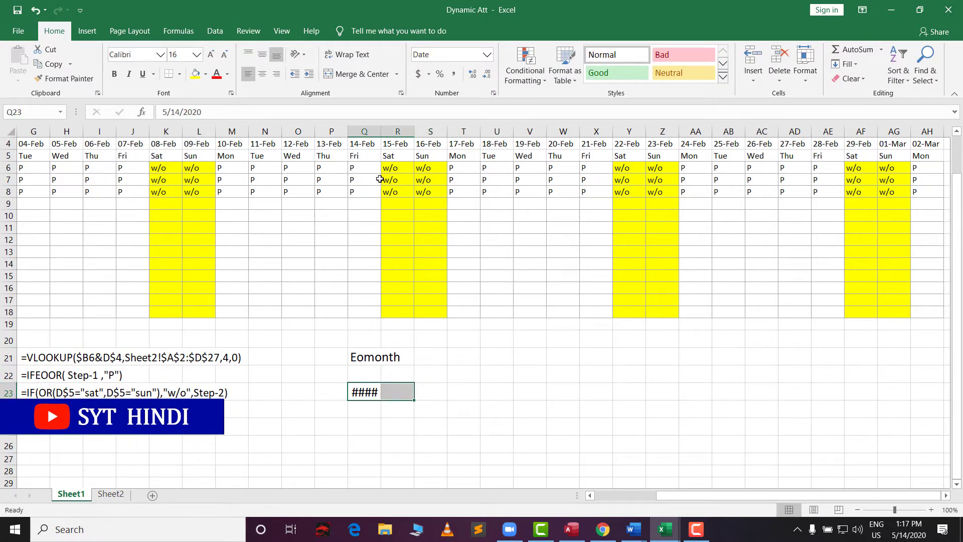
left_click_drag(381, 131, 432, 133)
left_click(407, 133)
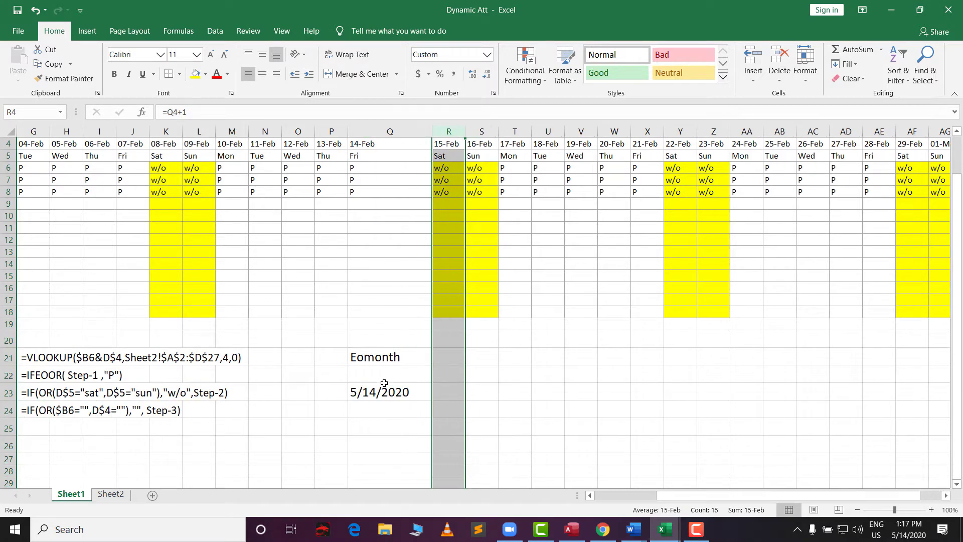
left_click(396, 394)
left_click(447, 405)
left_click(474, 393)
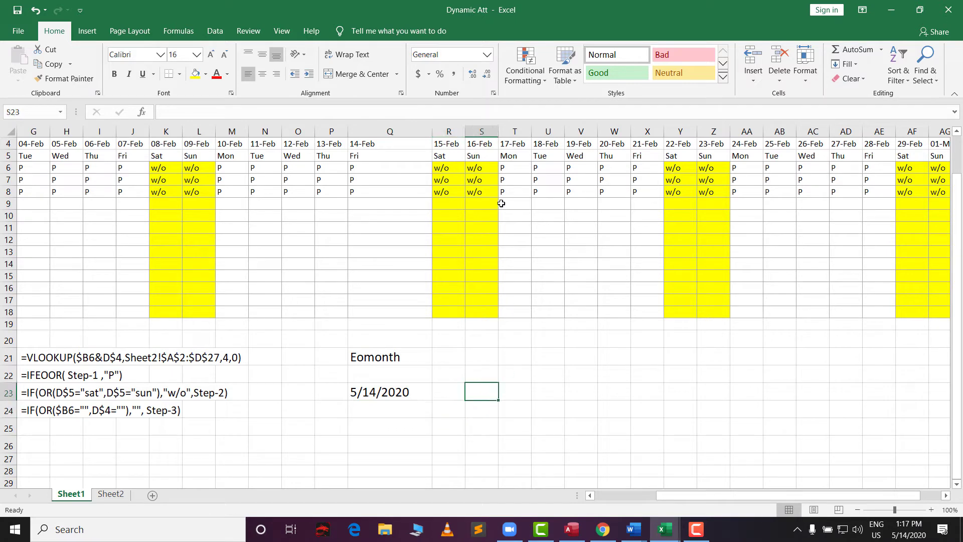
Widen column S to make room for a date result beside the sample date.
left_click_drag(496, 131, 530, 131)
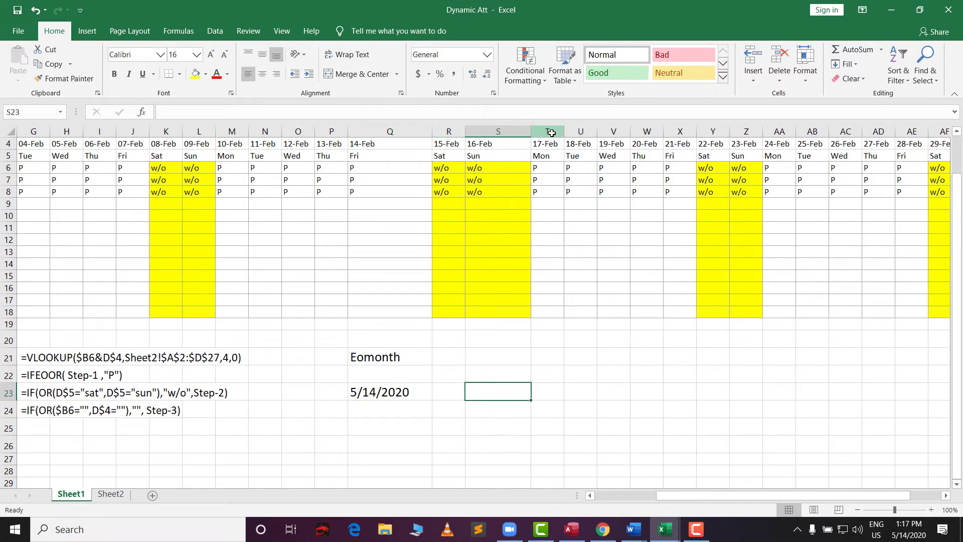
left_click(547, 132)
left_click(488, 379)
left_click(489, 405)
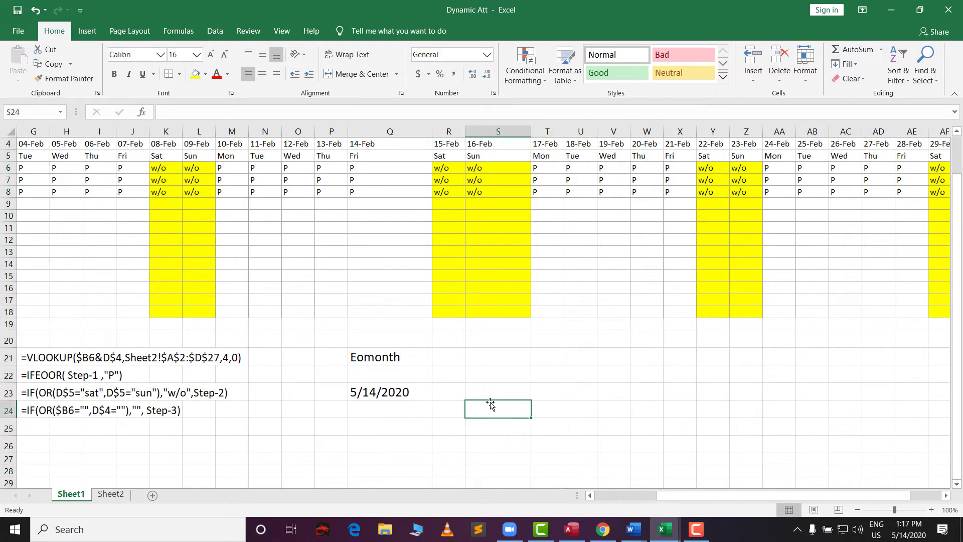
Enter the formula =EOMONTH(Q23,0) in cell S23, beside the sample date.
left_click(485, 391)
type("=e")
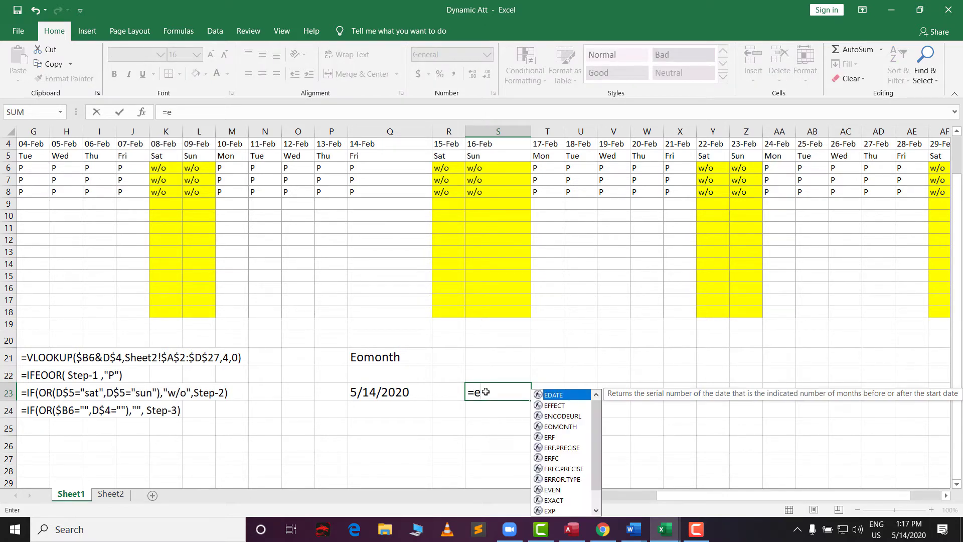
type("n")
key("BackSpace")
type("on")
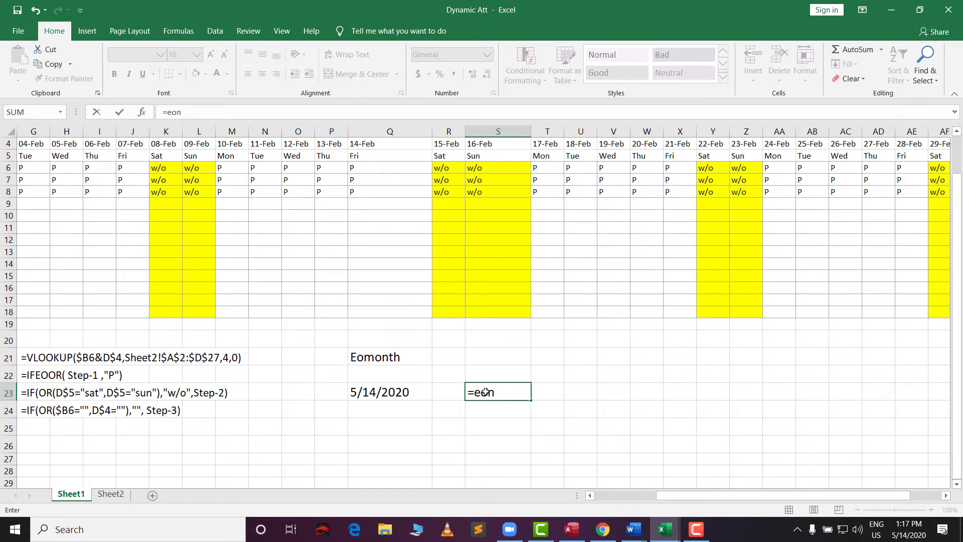
key("BackSpace")
type("m")
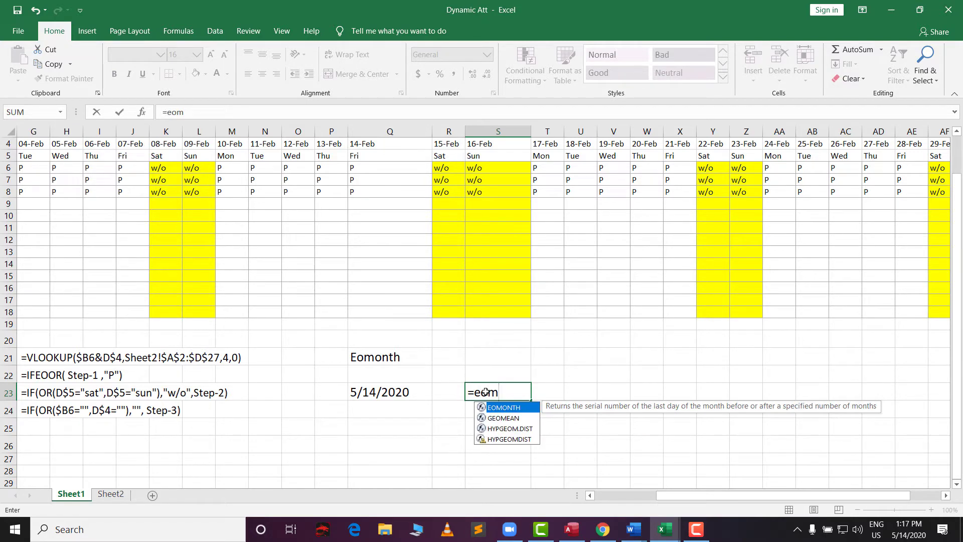
key("Tab")
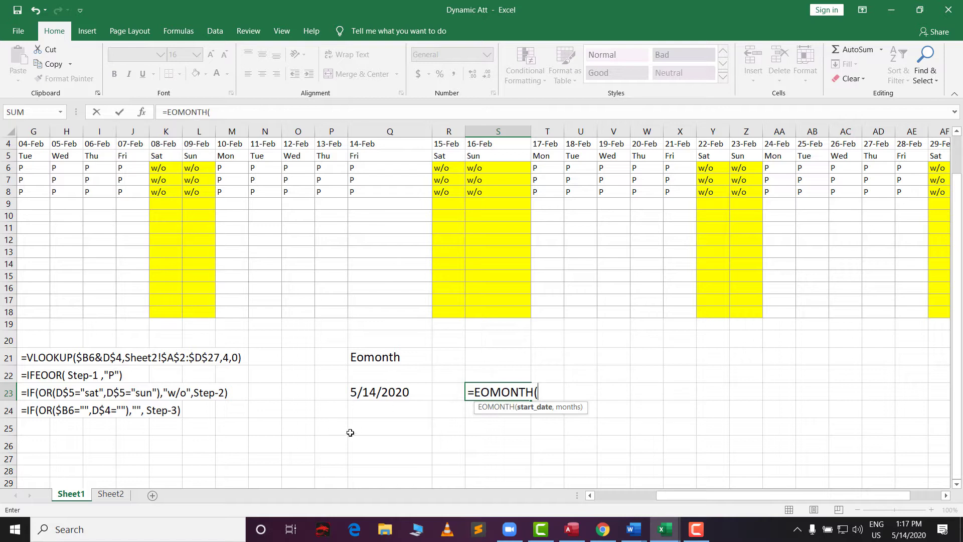
left_click(377, 392)
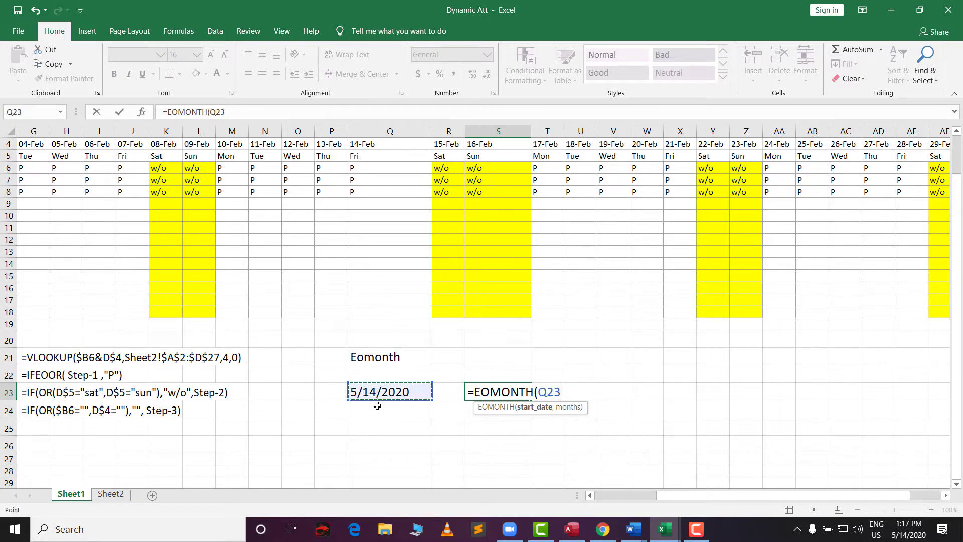
type(",2")
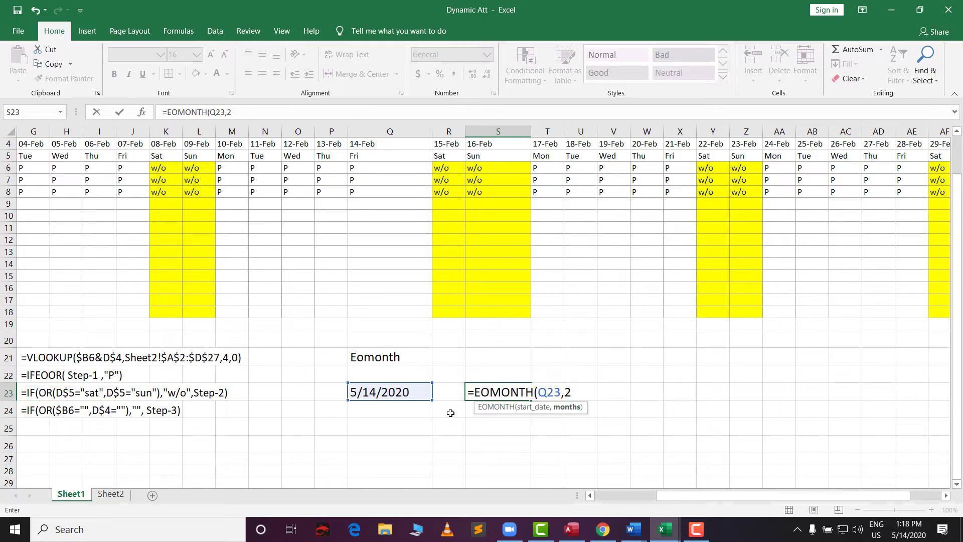
key("BackSpace")
type("0)")
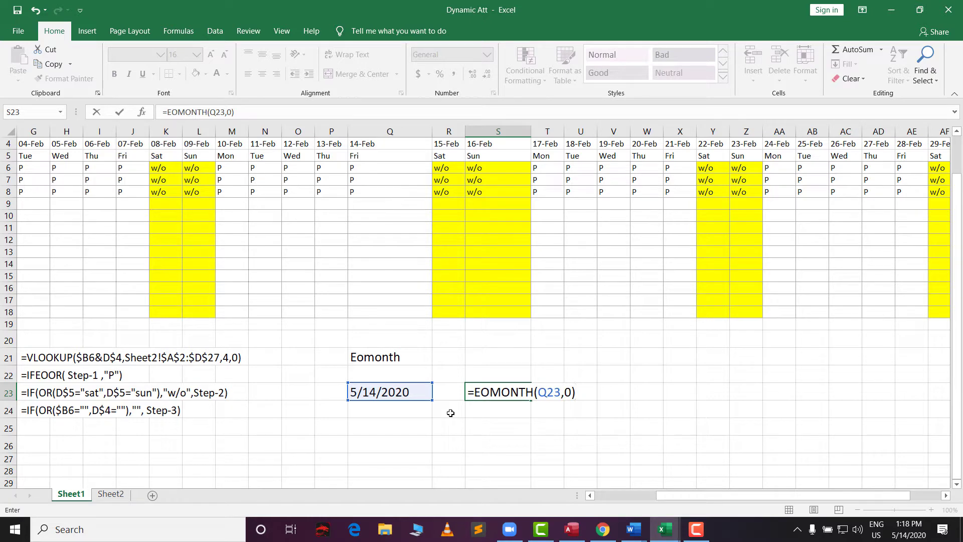
key("Return")
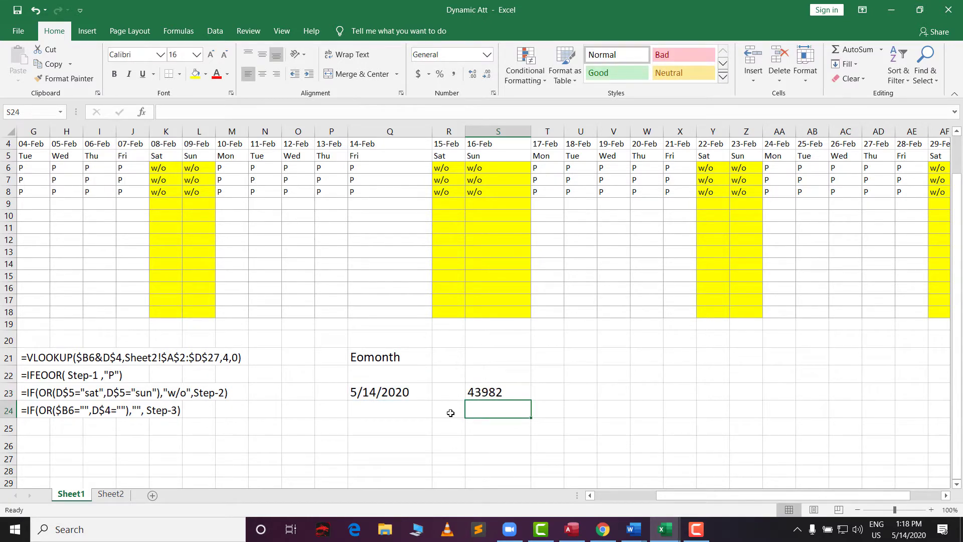
Format the EOMONTH result in cell S23 as Short Date.
left_click(492, 394)
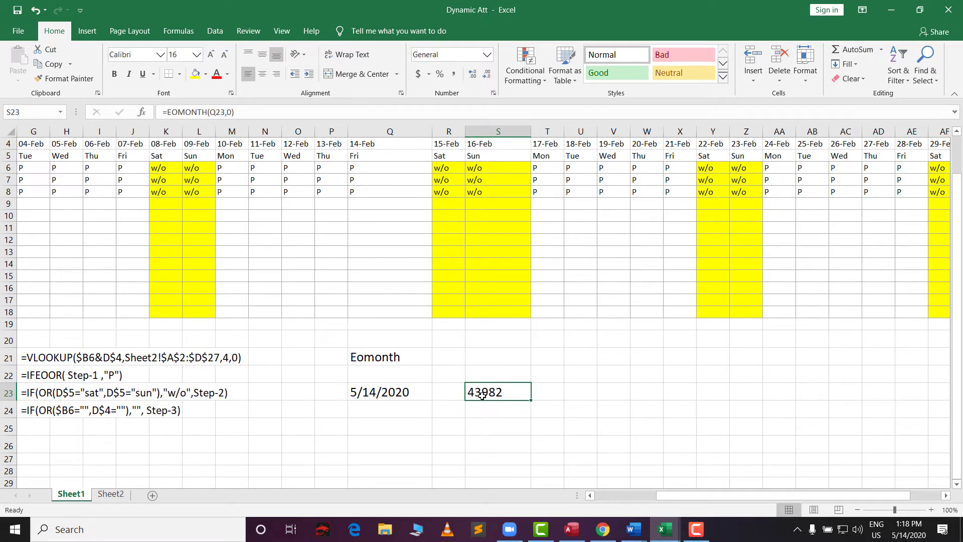
left_click(374, 399)
left_click(517, 397)
left_click(381, 401)
left_click(496, 392)
left_click(487, 57)
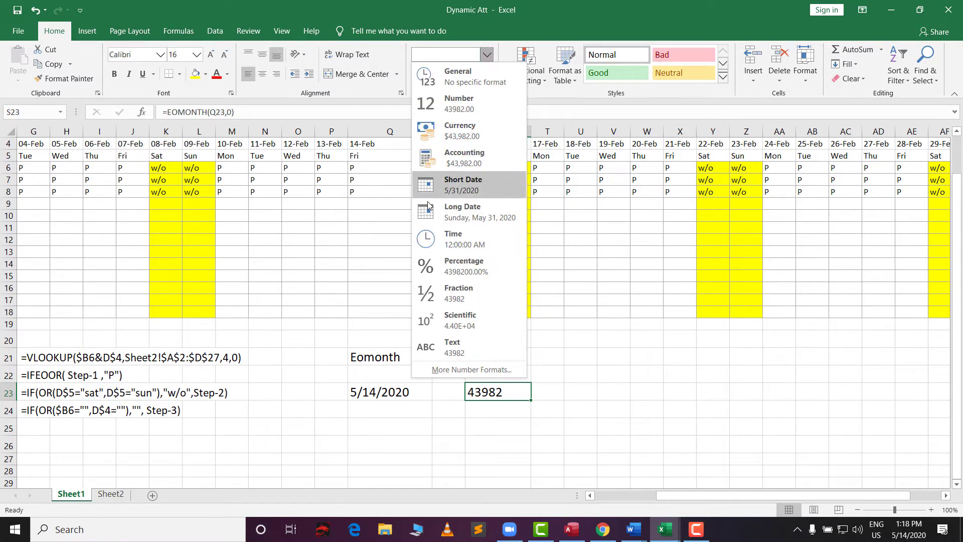
left_click(459, 190)
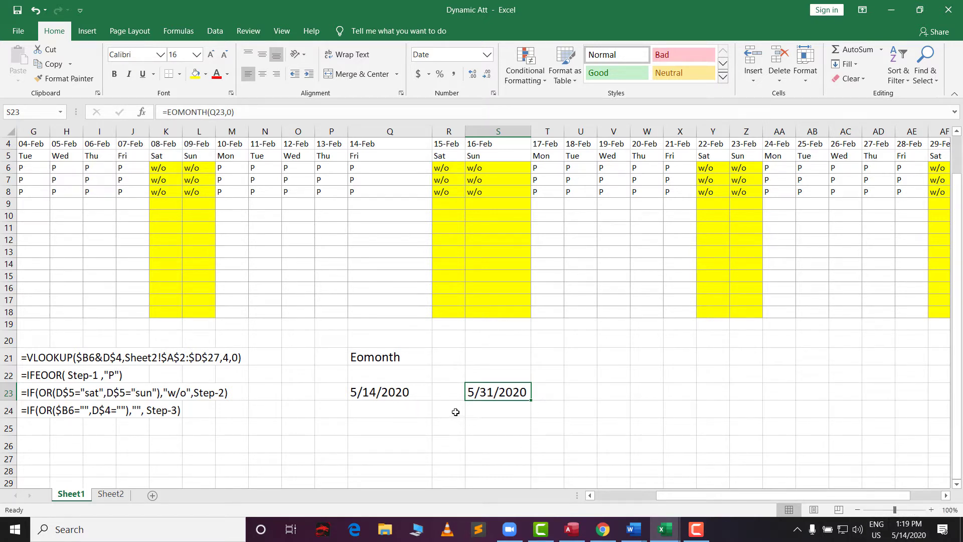
Apply the custom number format dd-mmm-yyy to the sample date and the EOMONTH result in Q23:S23.
left_click(384, 394)
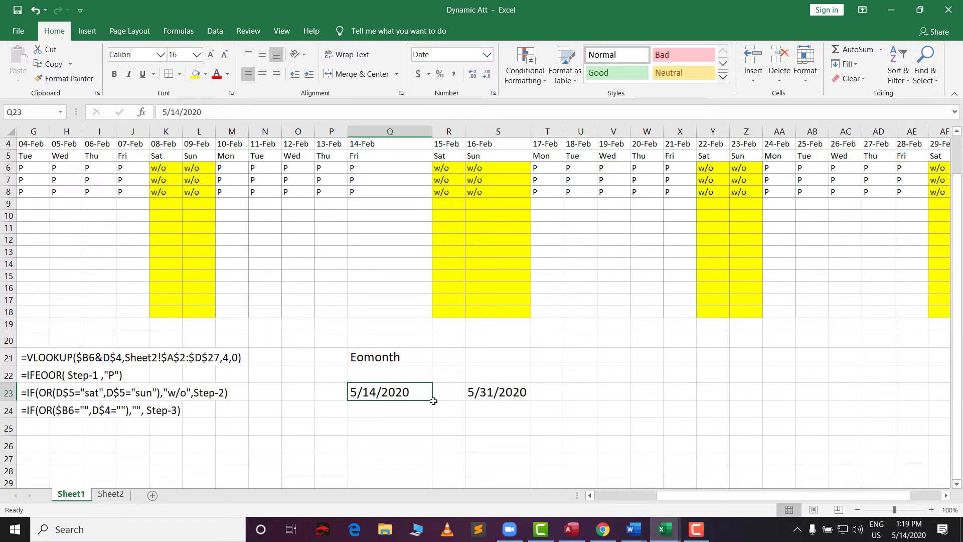
left_click_drag(384, 394, 497, 393)
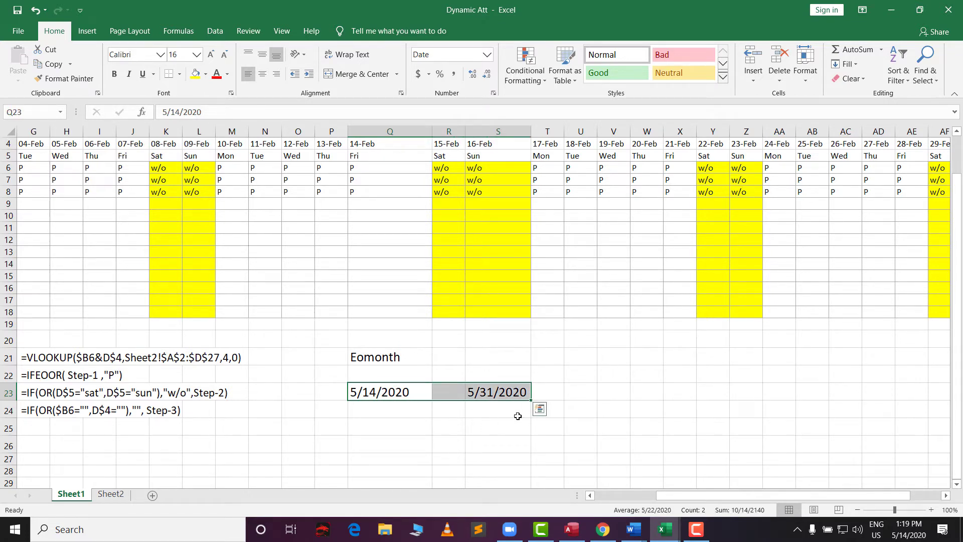
left_click(390, 428)
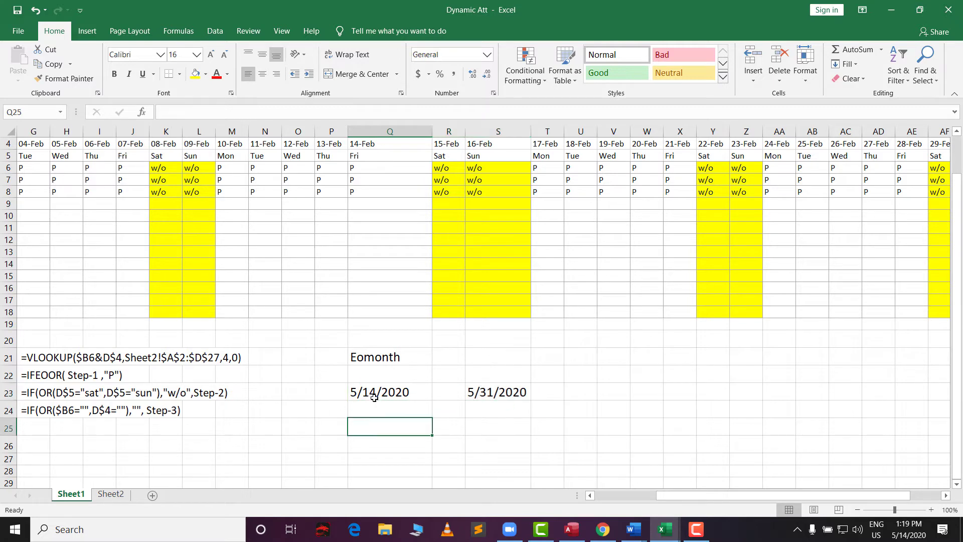
left_click(389, 391)
left_click(496, 393, "shift")
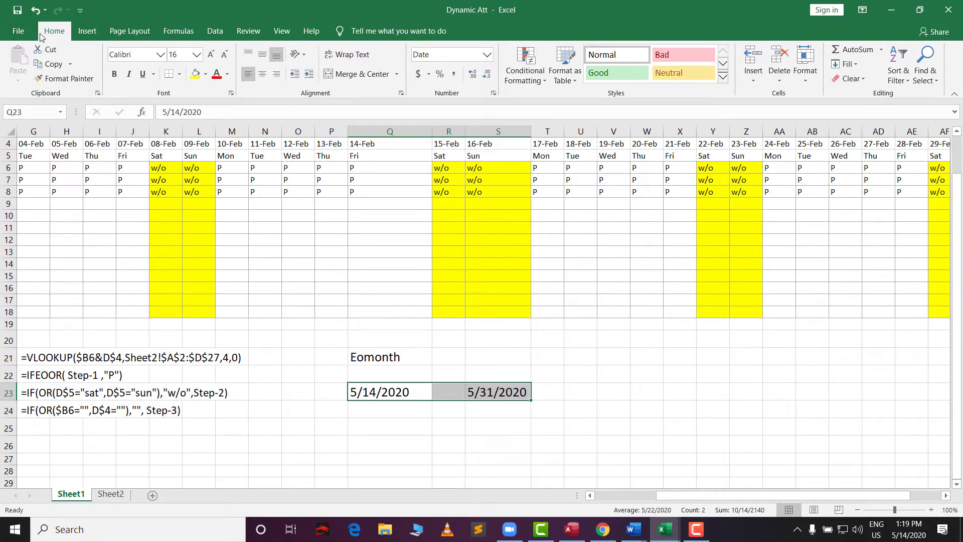
left_click(489, 55)
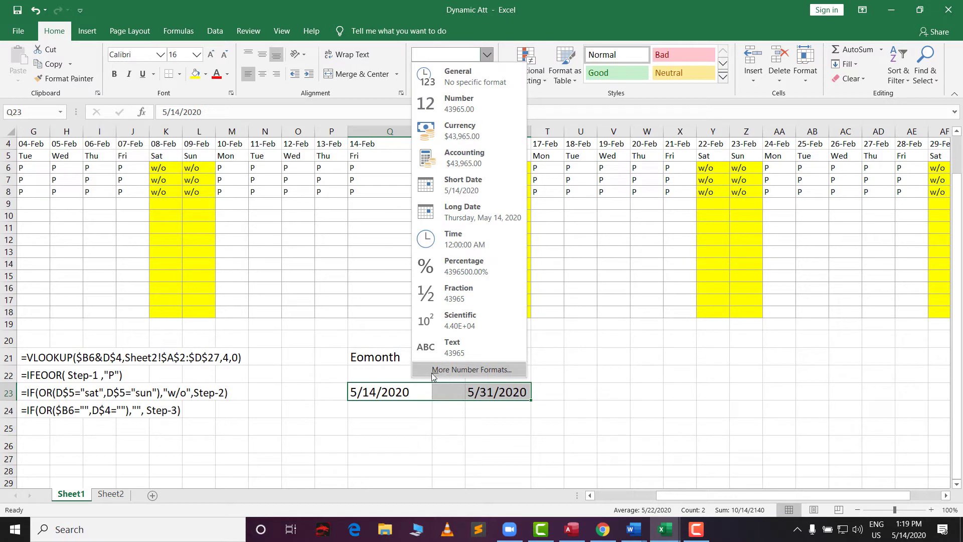
left_click(462, 370)
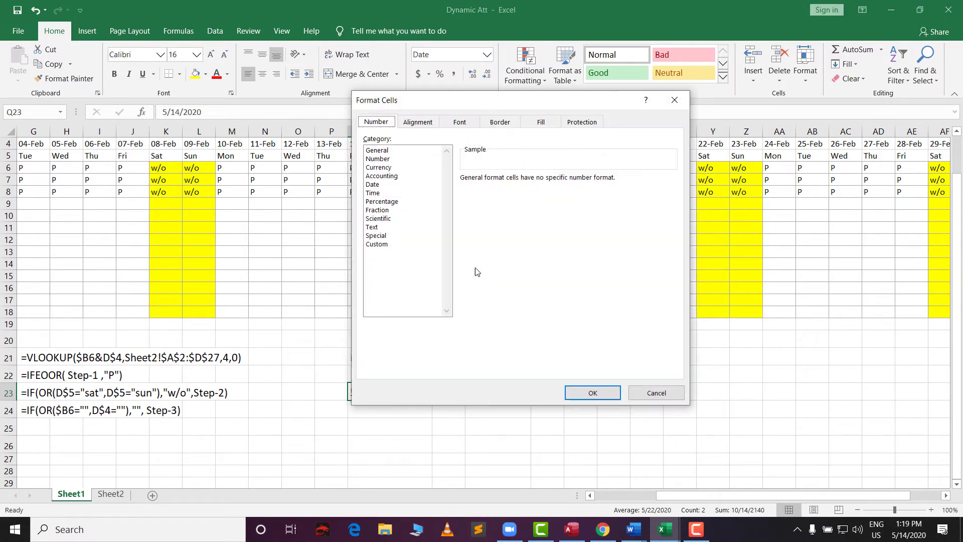
left_click_drag(512, 101, 691, 86)
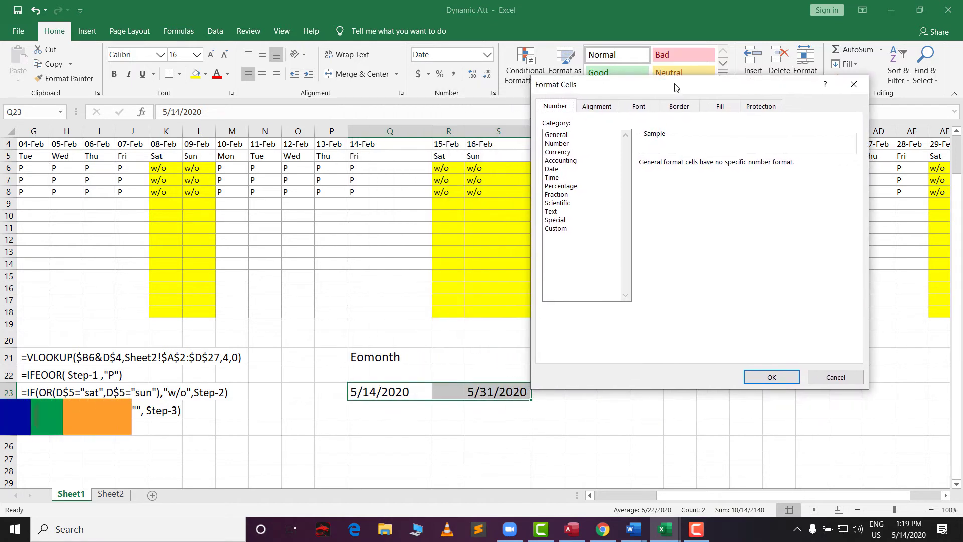
left_click(557, 228)
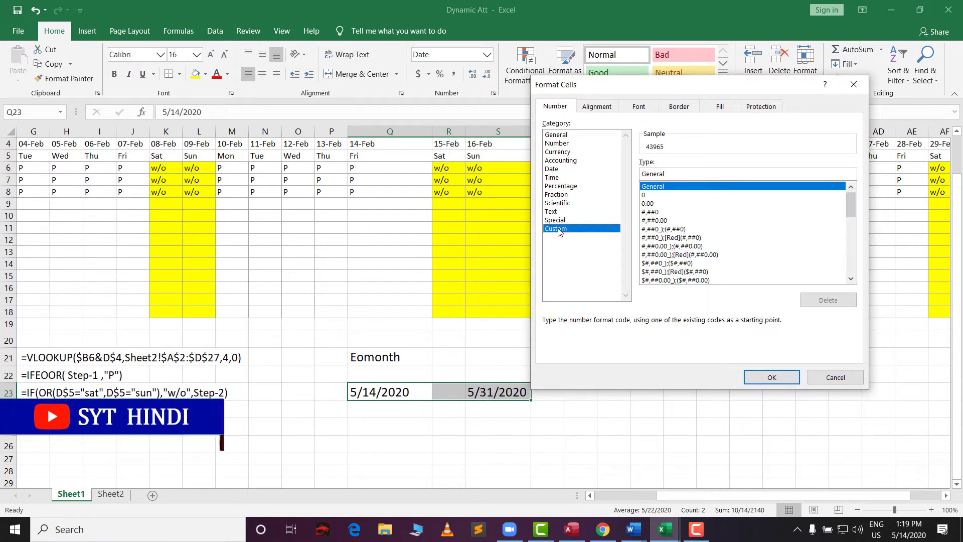
double_click(658, 173)
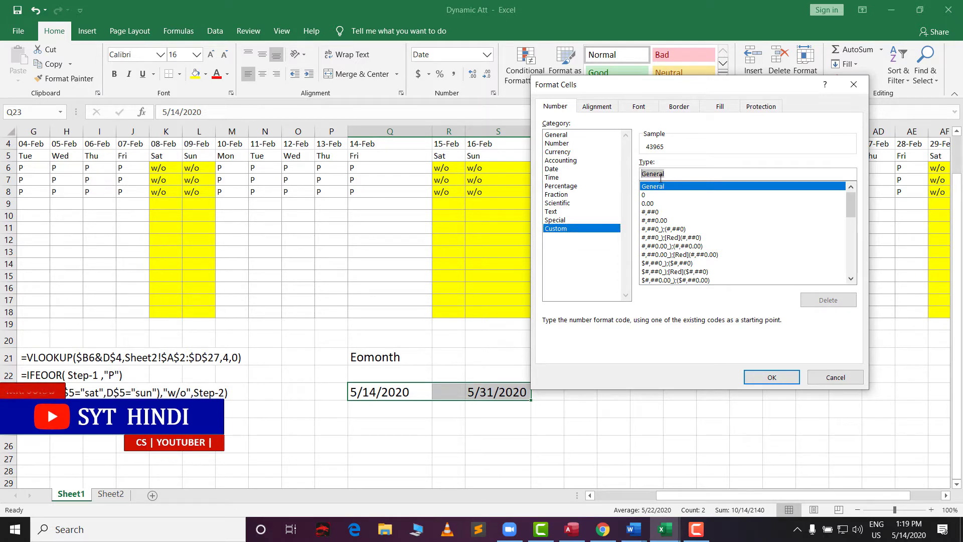
key("BackSpace")
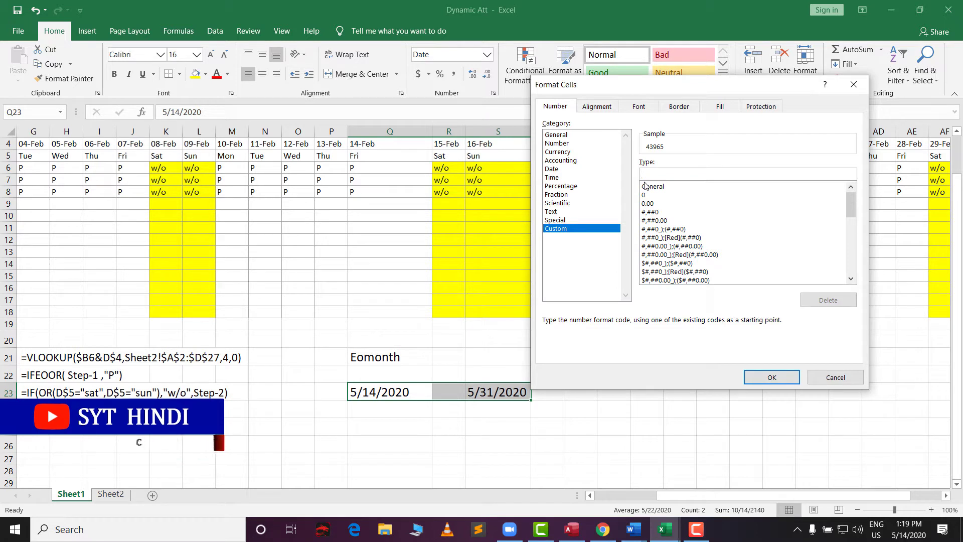
type("dd")
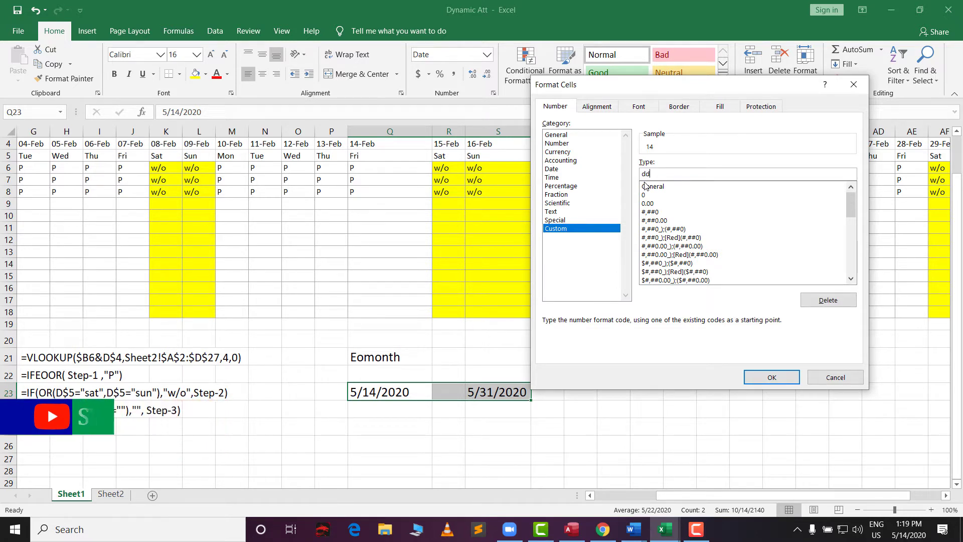
type("-mmm-yyy")
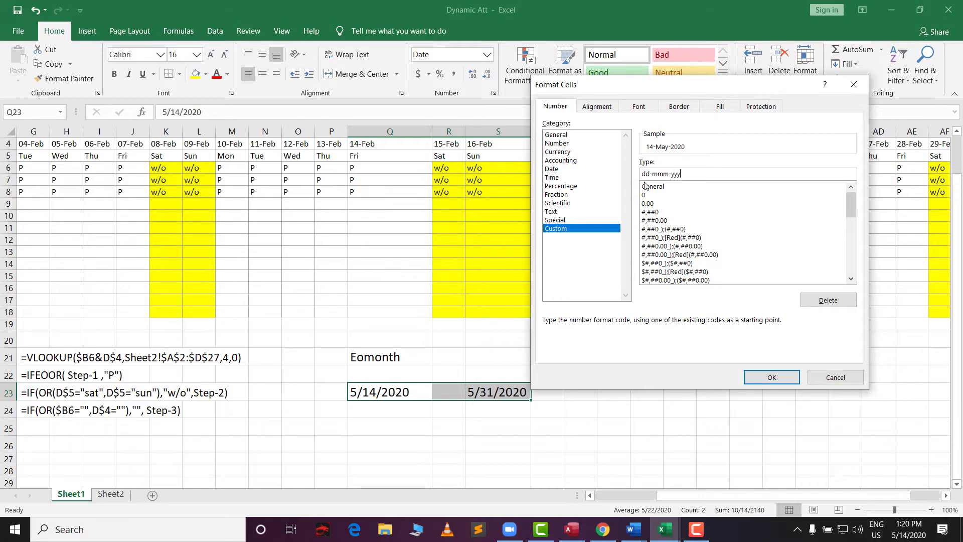
left_click(768, 377)
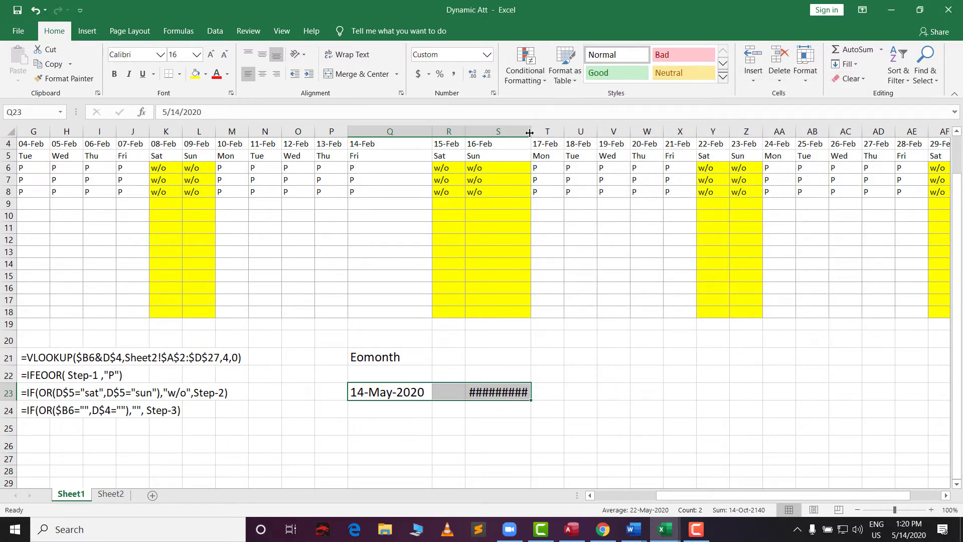
Widen column S until the reformatted month-end date in S23 fits.
left_click_drag(531, 132, 540, 131)
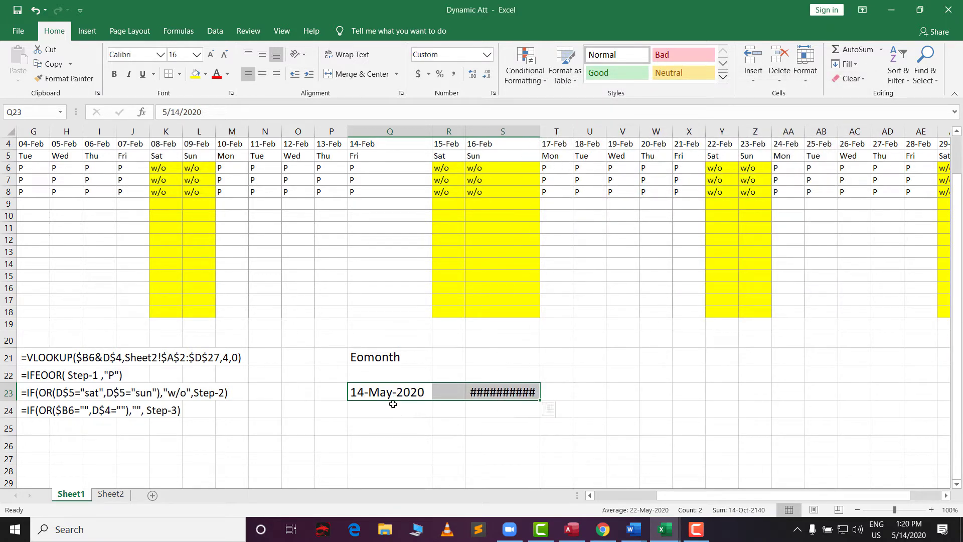
left_click(410, 389)
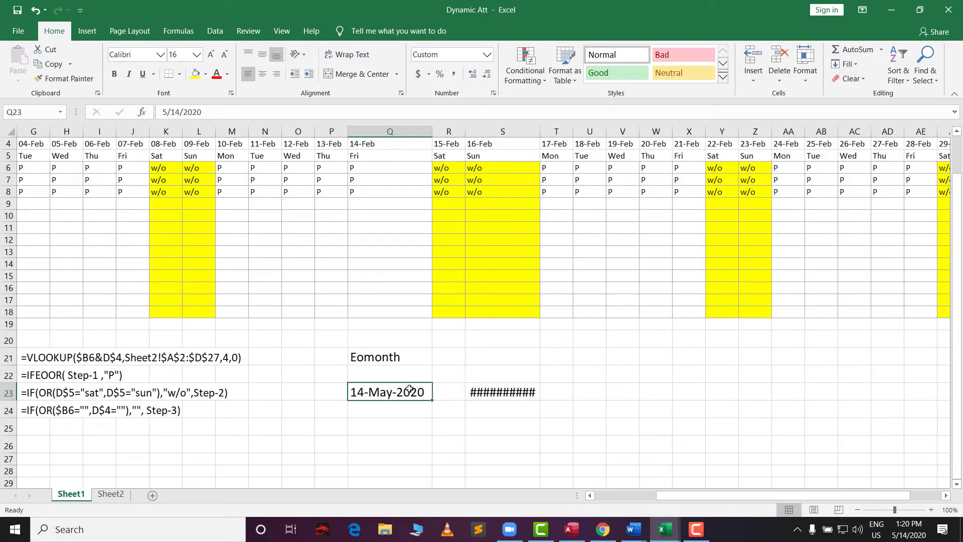
left_click(517, 390)
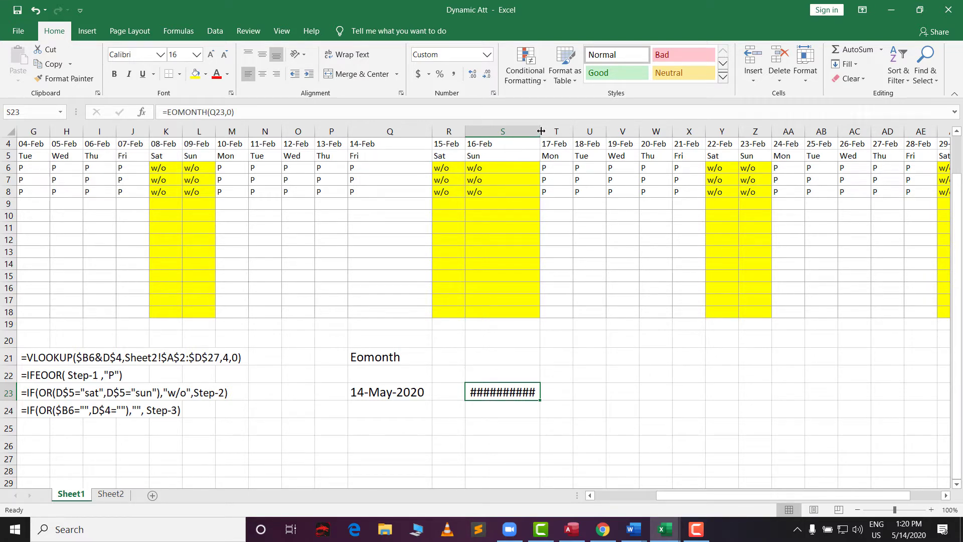
left_click_drag(541, 131, 556, 132)
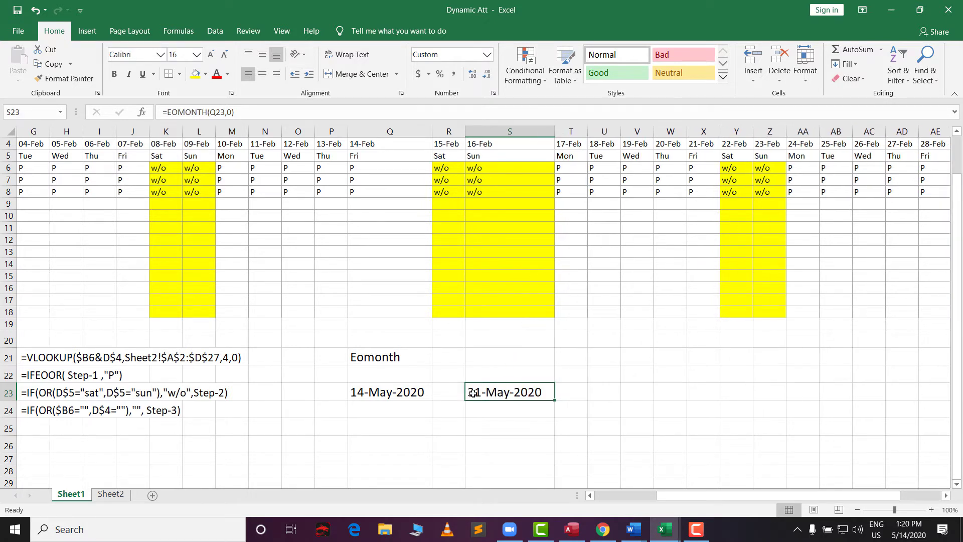
Examine the EOMONTH formula in cell S23, its reference to the sample date in Q23, and the attendance sheet's title.
left_click(488, 427)
left_click(505, 380)
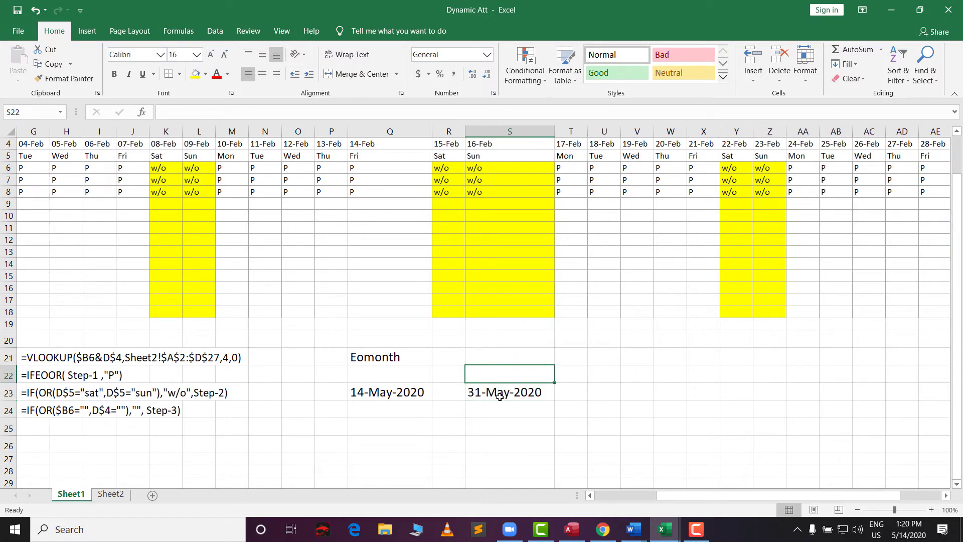
left_click(502, 393)
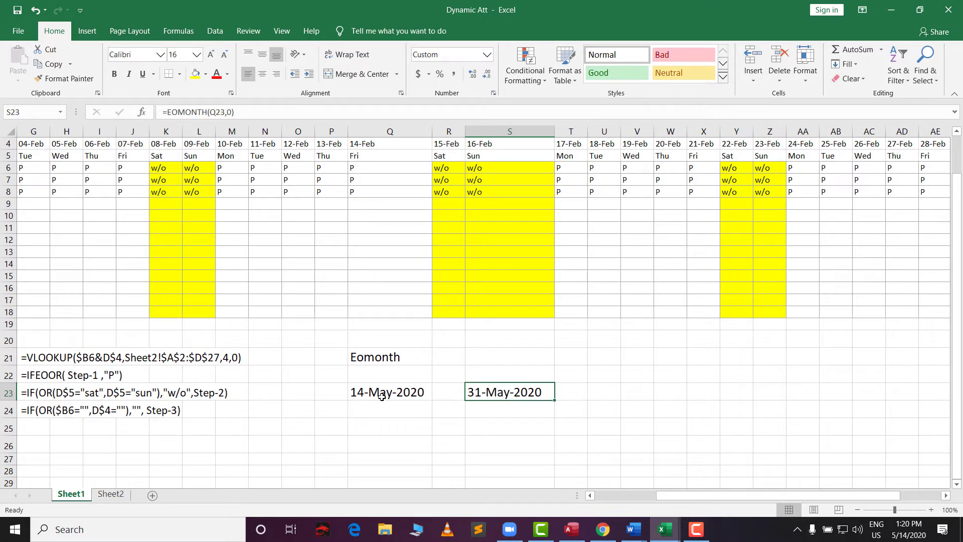
double_click(497, 394)
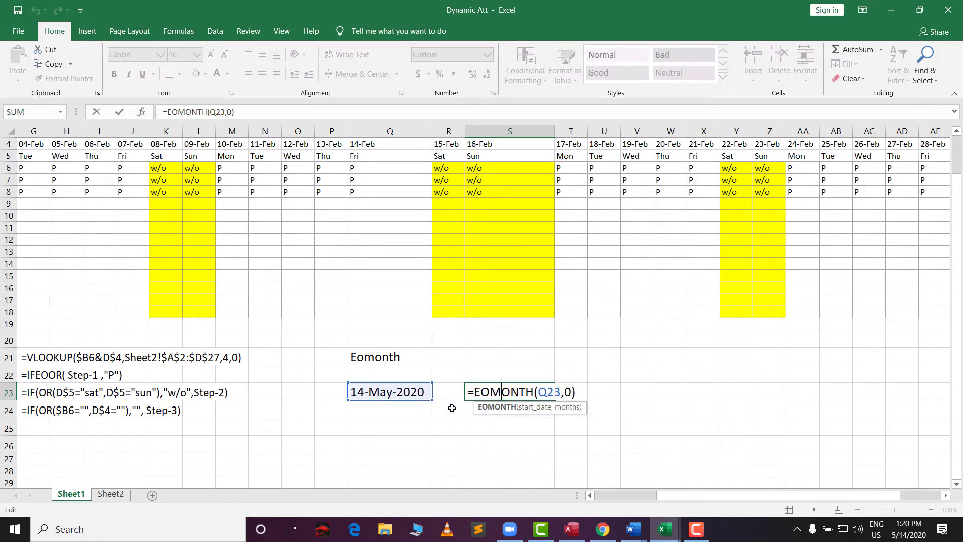
key("Return")
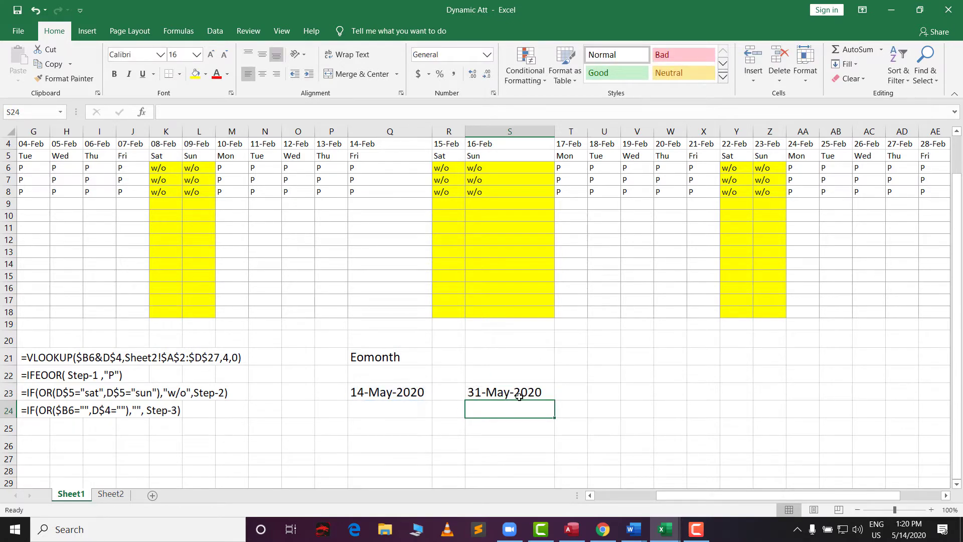
left_click(497, 394)
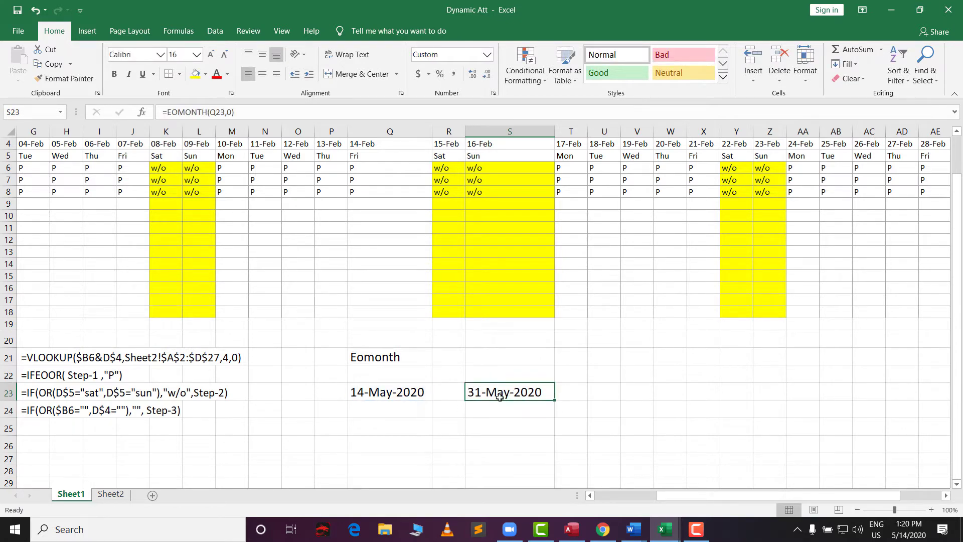
left_click(388, 357)
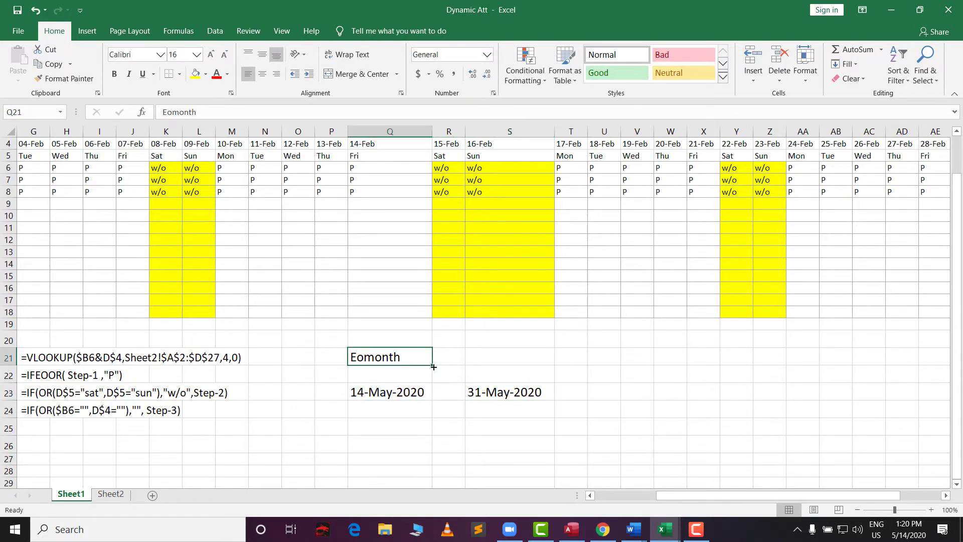
double_click(502, 392)
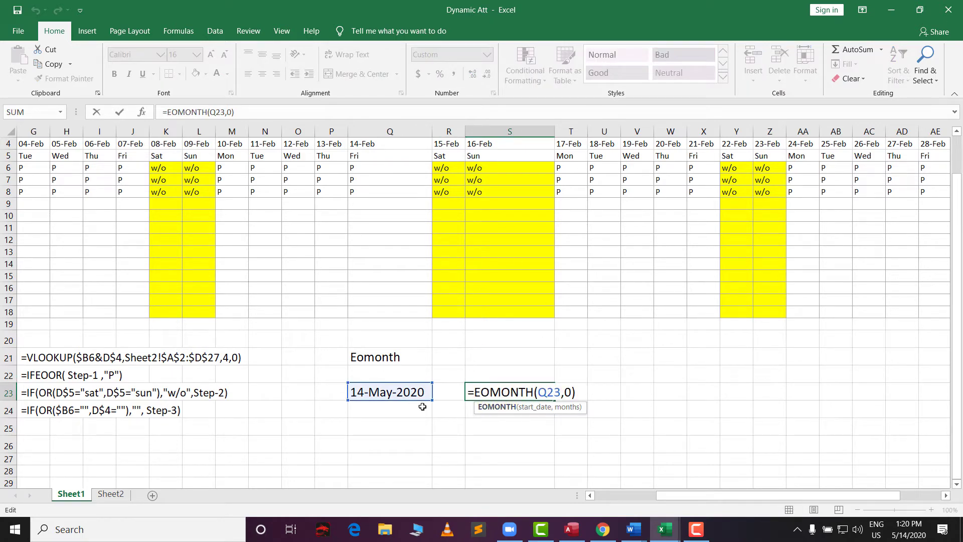
scroll(520, 355, "up", 1)
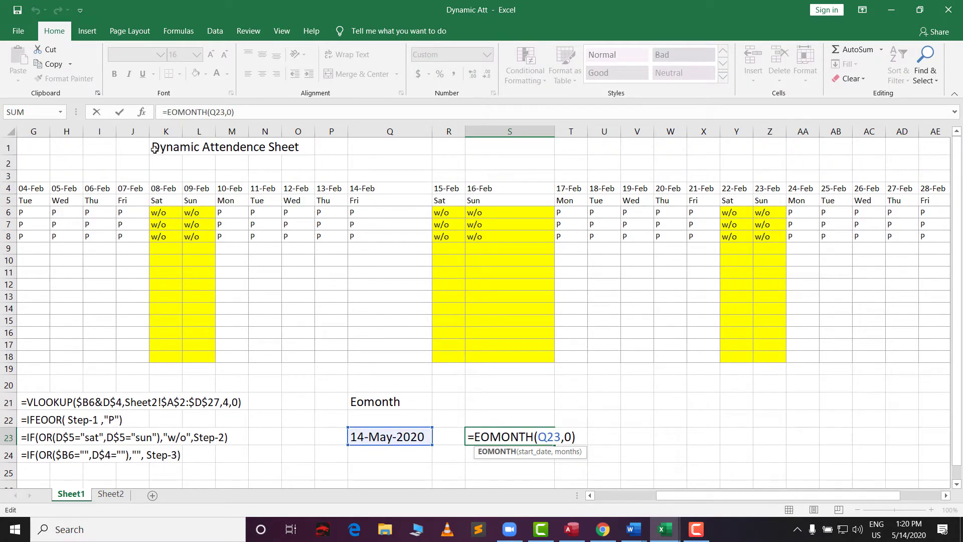
left_click_drag(139, 146, 303, 147)
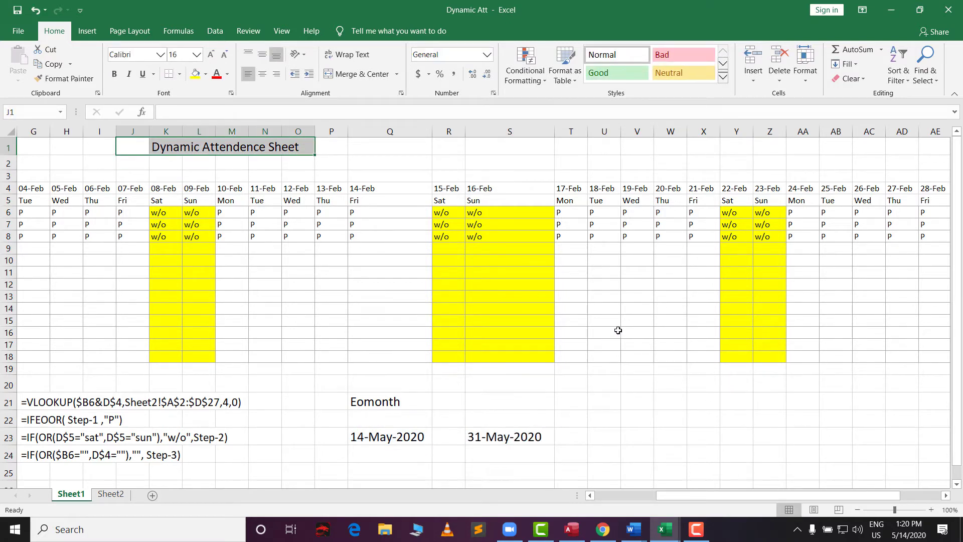
scroll(547, 401, "down", 1)
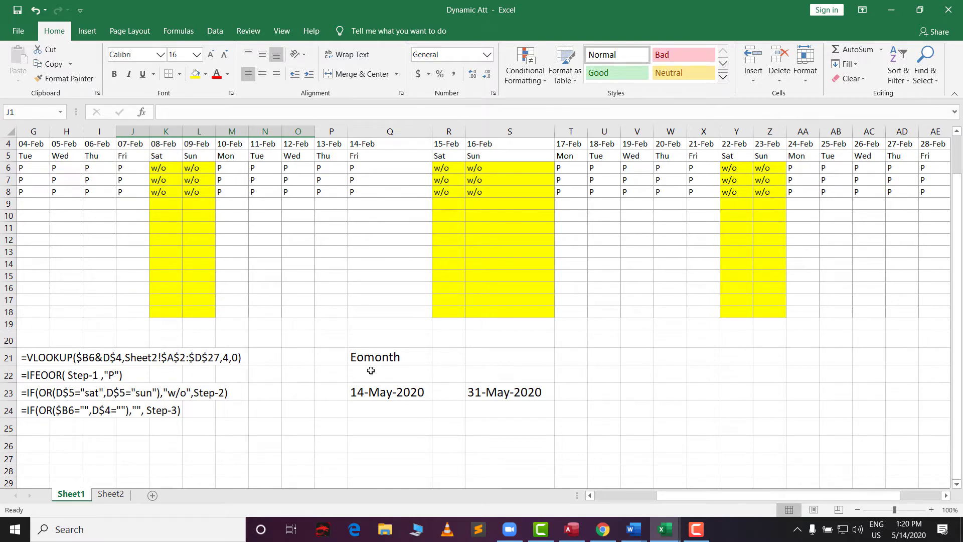
left_click_drag(370, 362, 524, 400)
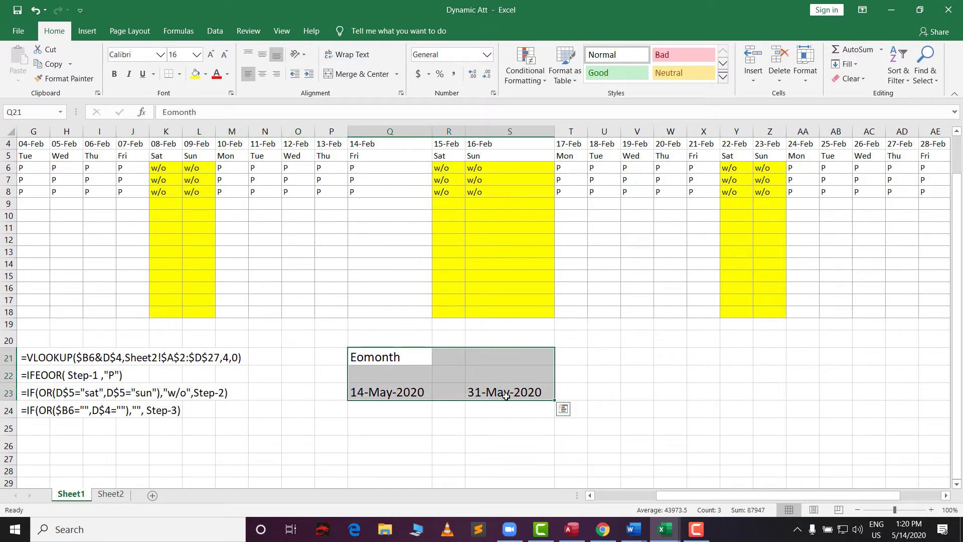
double_click(496, 392)
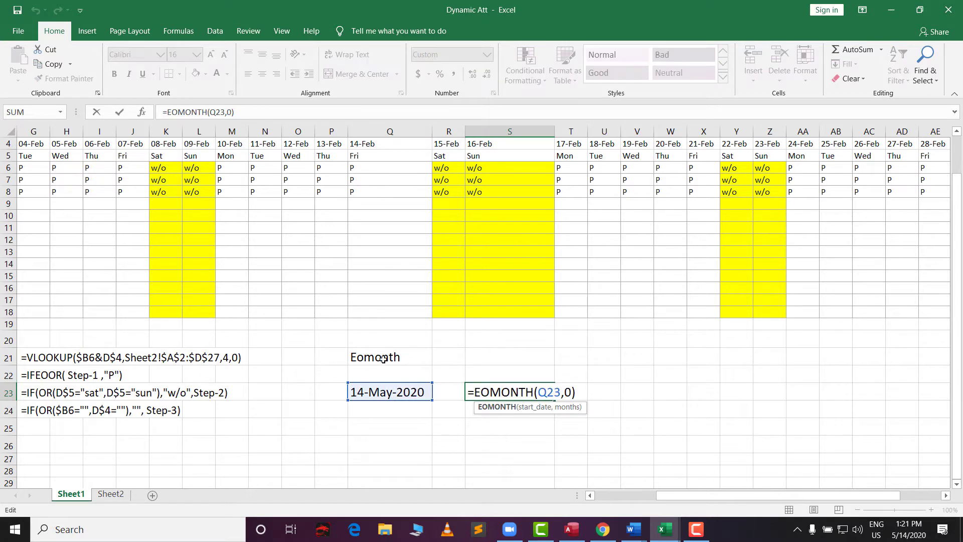
key("Return")
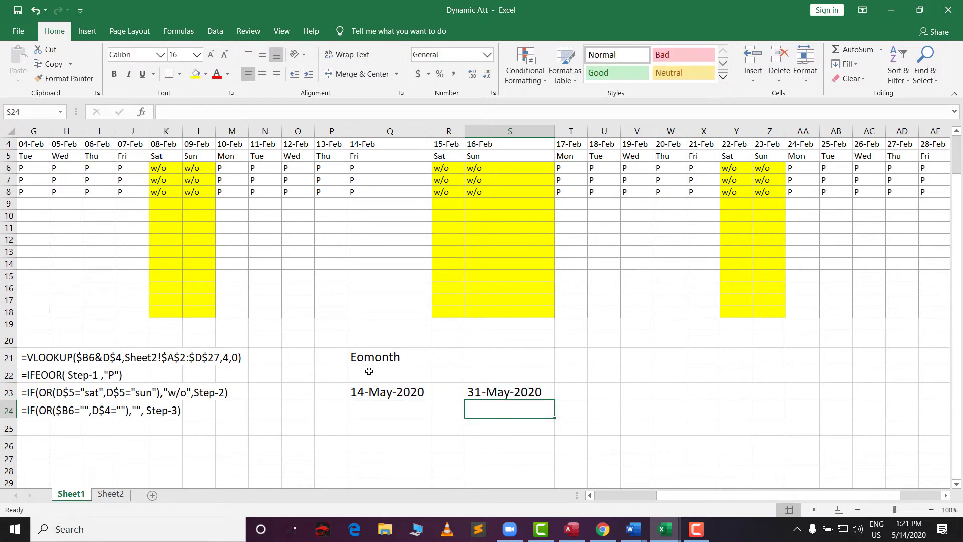
Clear the EOMONTH label, sample date and month-end formula from the range Q21:S24.
left_click(374, 361)
left_click_drag(398, 375, 503, 414)
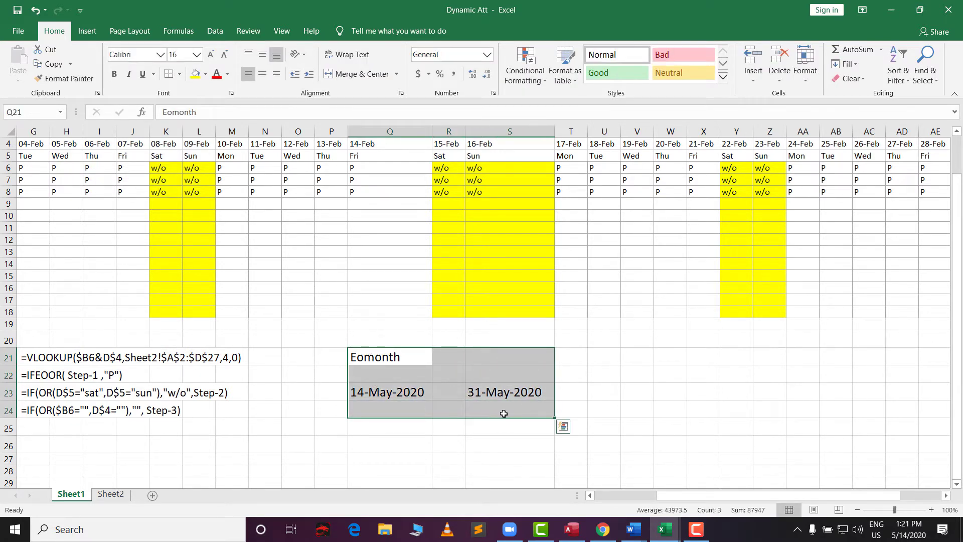
key("Delete")
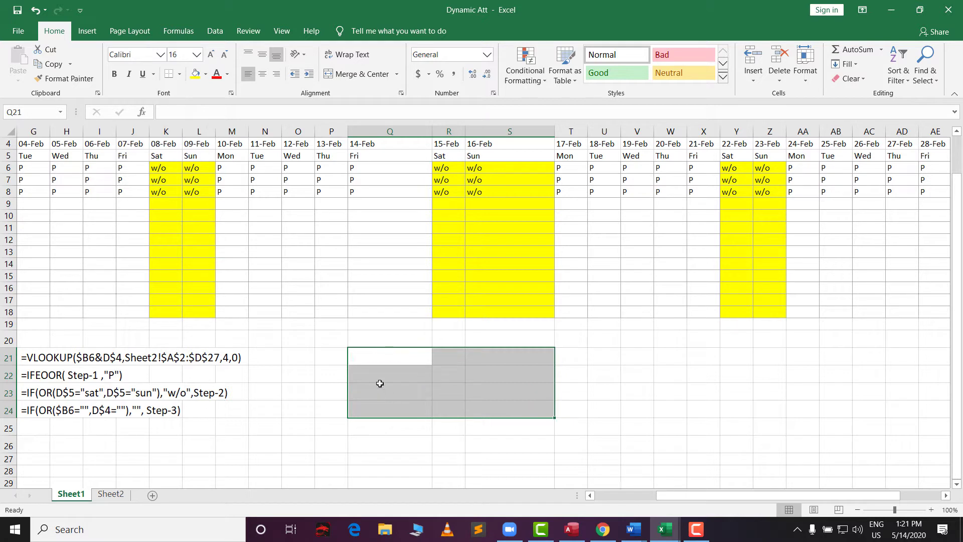
Narrow columns Q to S together to about the width of the neighbouring date columns.
scroll(403, 254, "up", 1)
left_click_drag(390, 131, 510, 130)
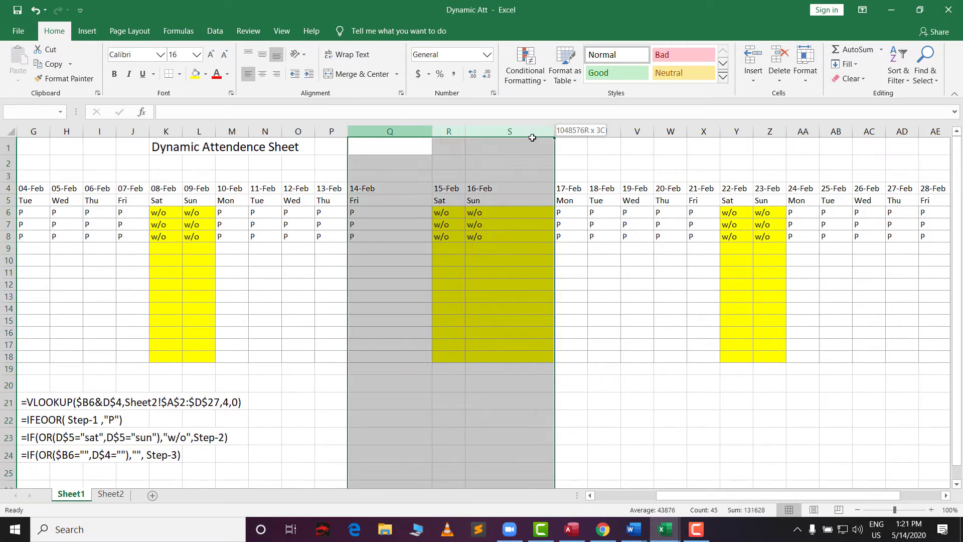
left_click_drag(433, 131, 379, 139)
left_click(429, 237)
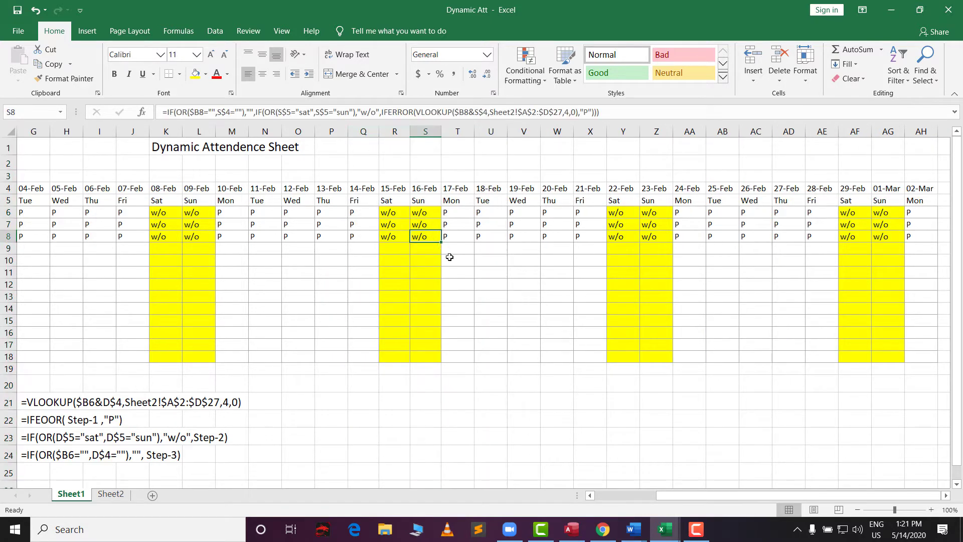
left_click(542, 255)
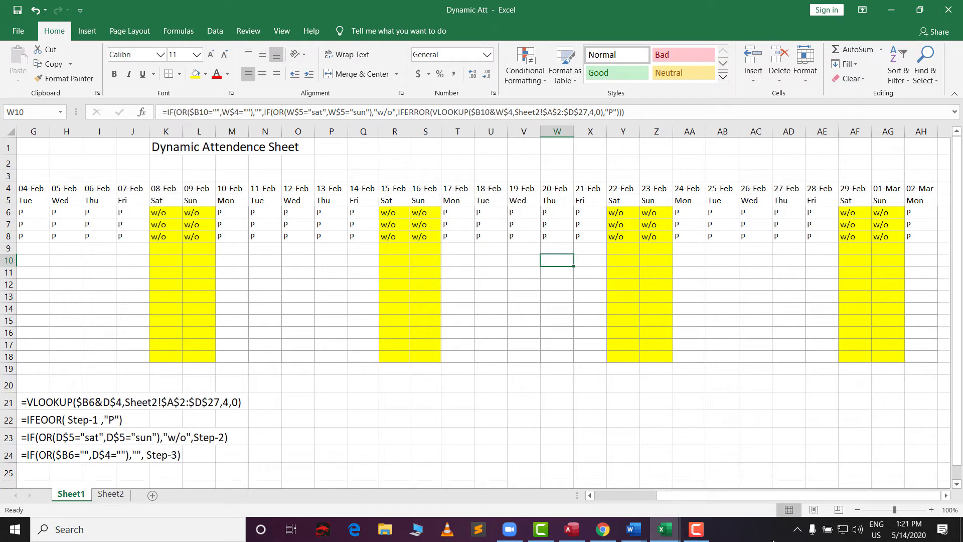
Examine the last date columns of the attendance sheet, AF to AH, where February runs over into March.
left_click(864, 198)
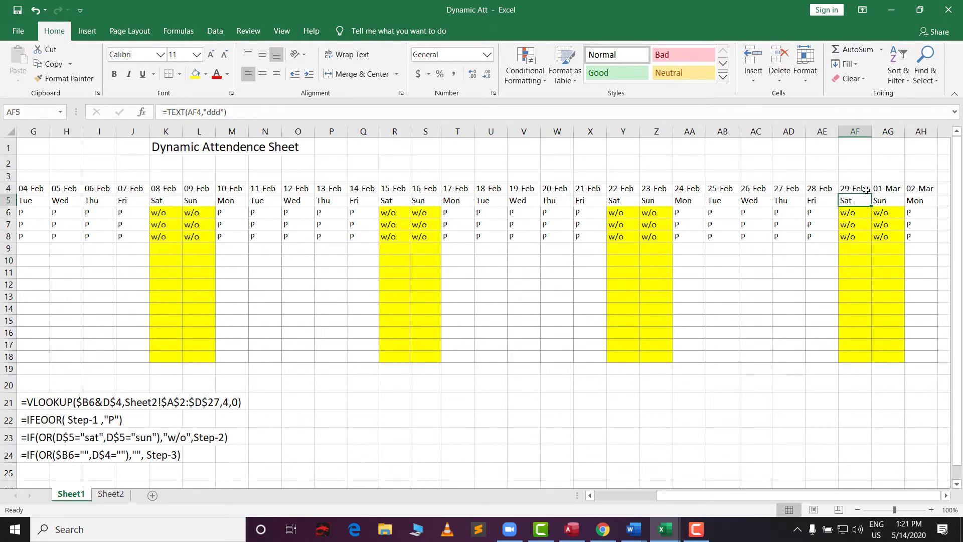
key("Right")
key("Right")
key("Right")
key("Right")
key("Right")
key("Right")
key("Right")
key("Right")
key("Right")
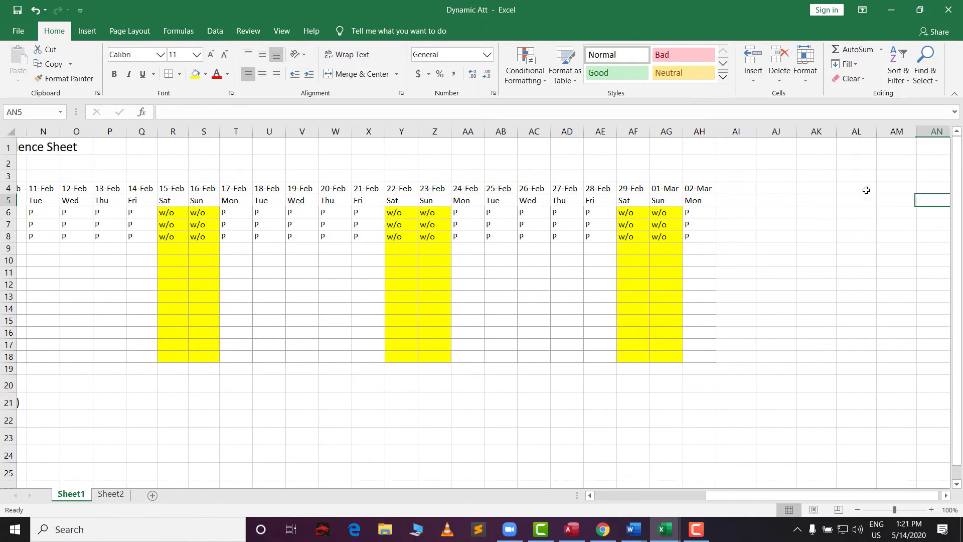
left_click(559, 212)
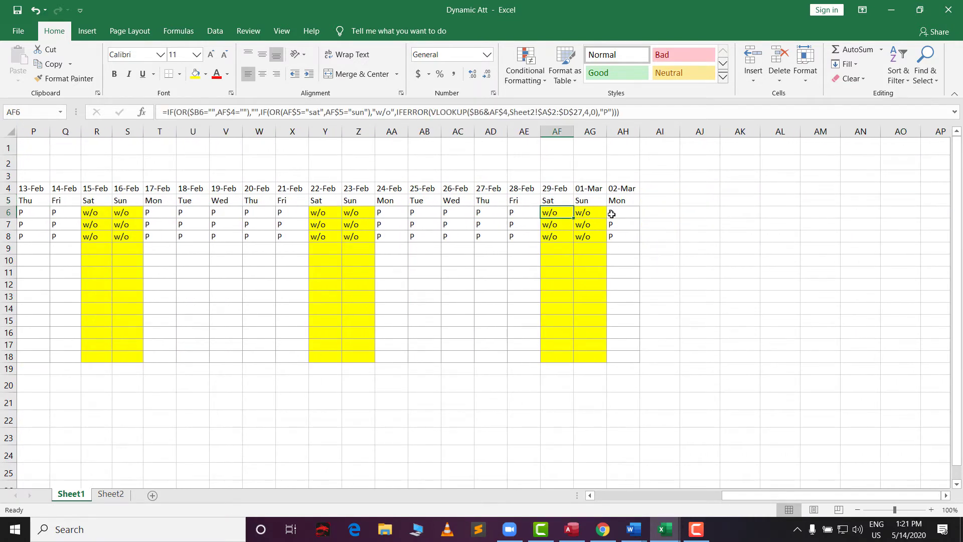
left_click(571, 200)
Examine the date, weekday and attendance formulas for 28-Feb in cells AE4, AE5 and AE6.
left_click(526, 199)
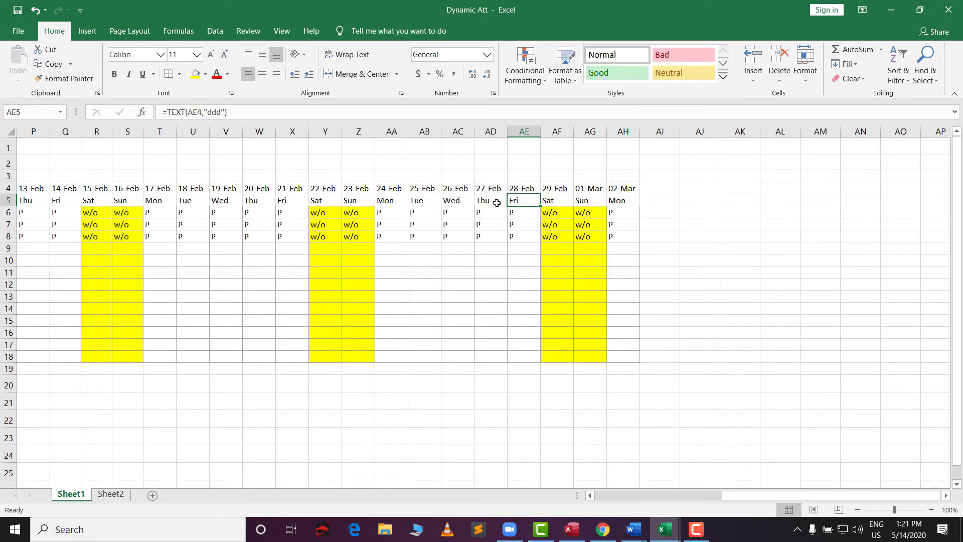
key("Left")
left_click(523, 191)
left_click(523, 200)
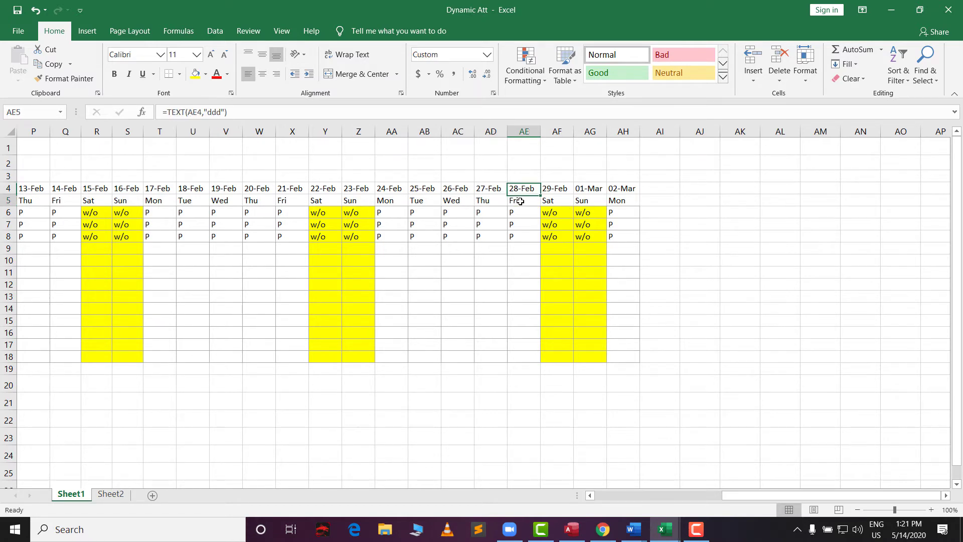
left_click(524, 190)
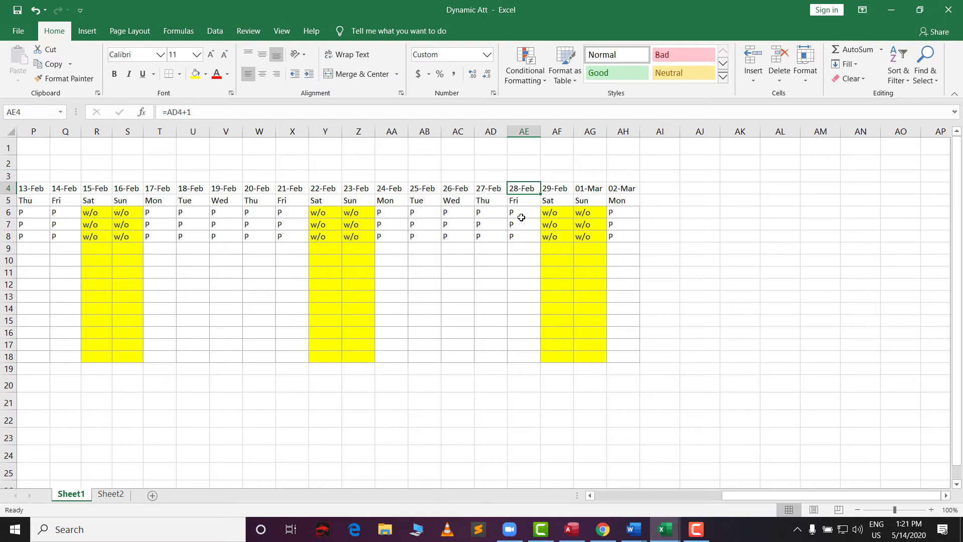
left_click(529, 213)
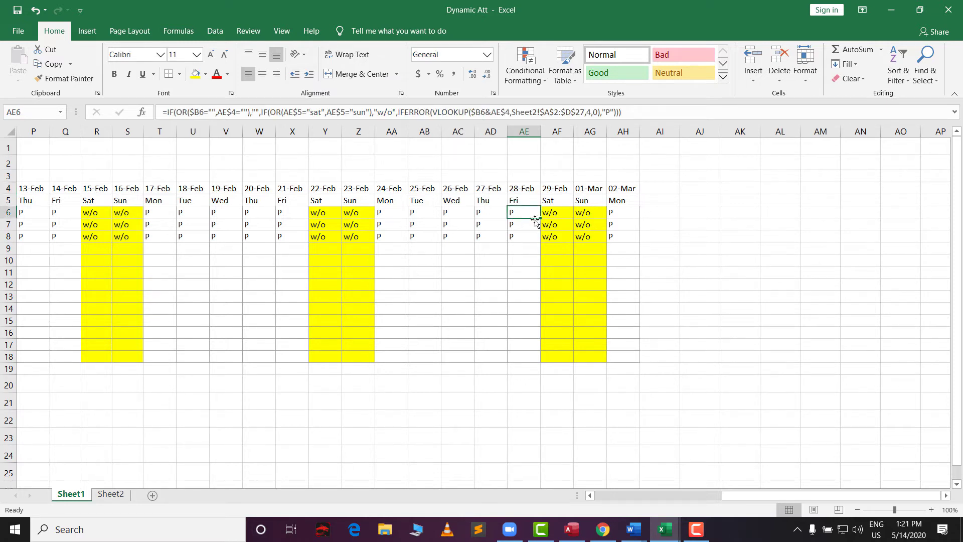
left_click(516, 202)
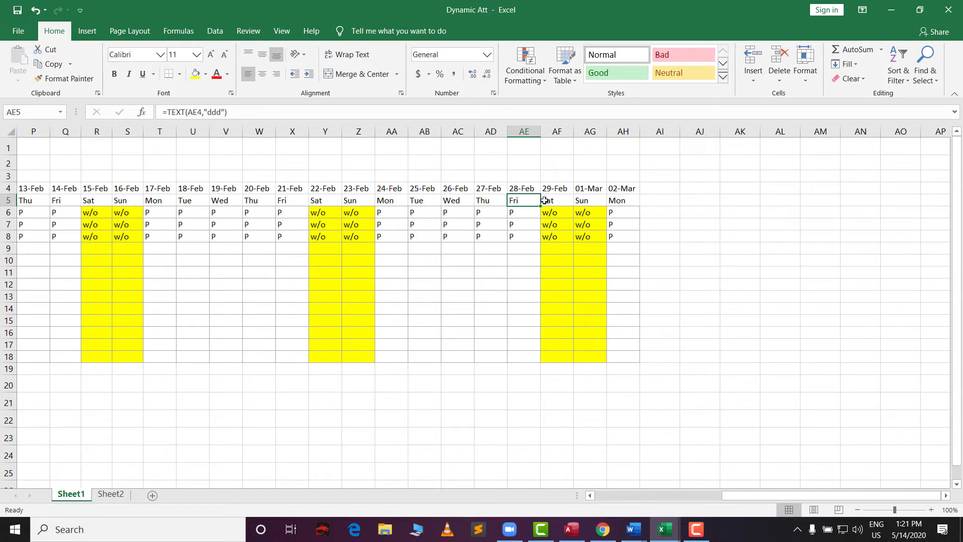
left_click(527, 188)
left_click(523, 200)
left_click(523, 189)
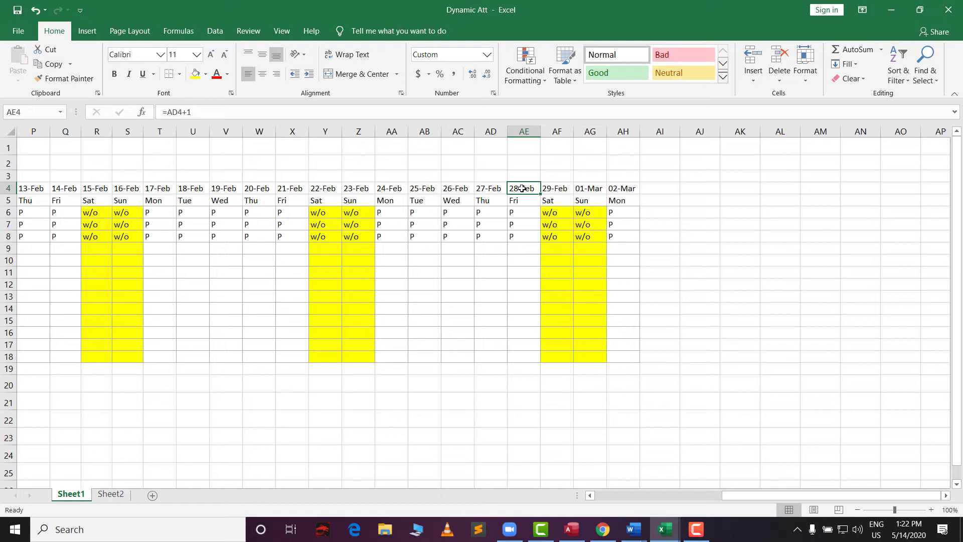
Examine the row 4 date formulas in several mid-month cells and in the first dates, D4, E4 and F4.
left_click(189, 194)
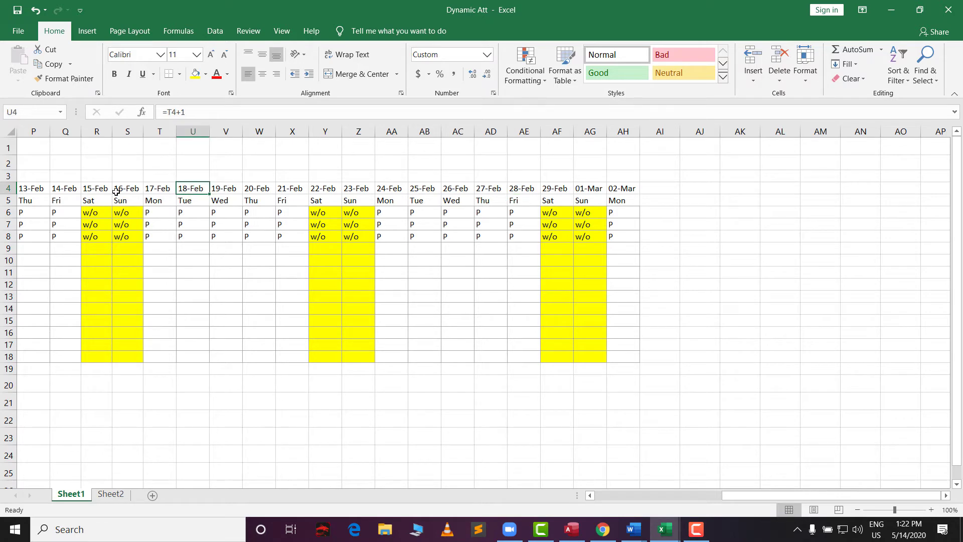
left_click(116, 191)
left_click(295, 196)
left_click(312, 191)
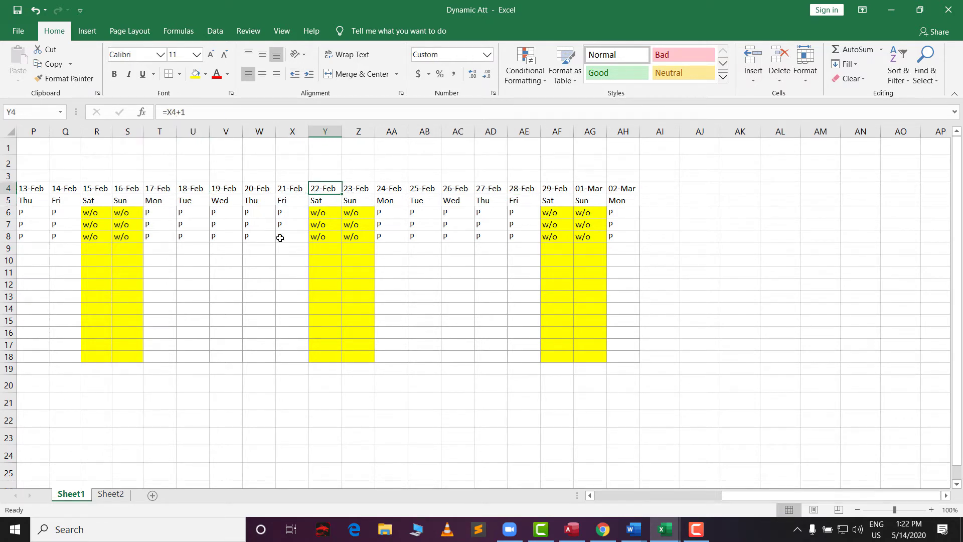
left_click_drag(728, 495, 531, 482)
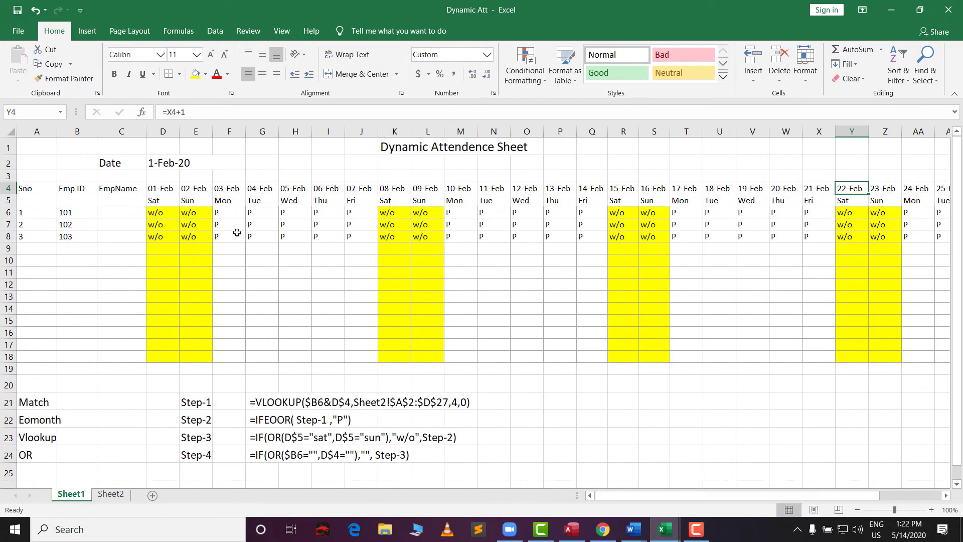
left_click(159, 189)
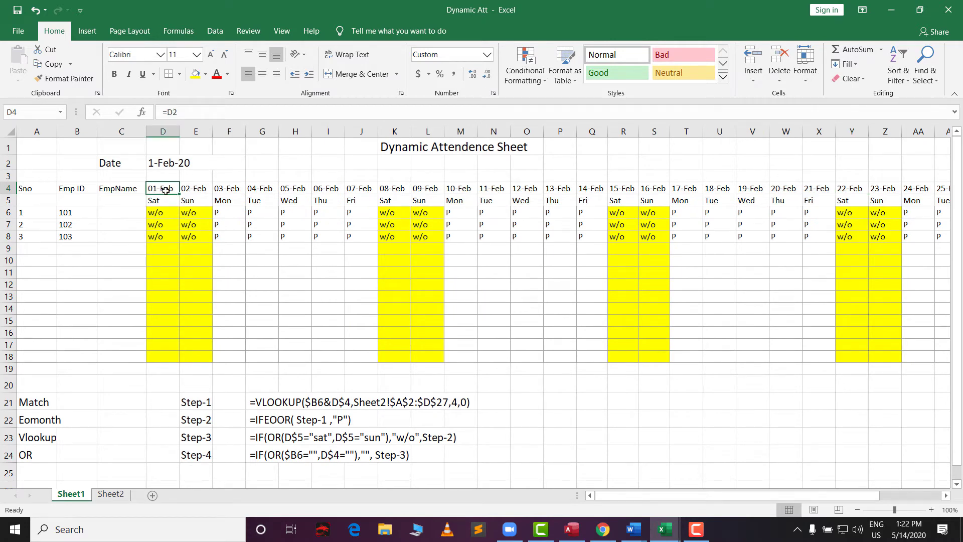
left_click(196, 191)
left_click(224, 192)
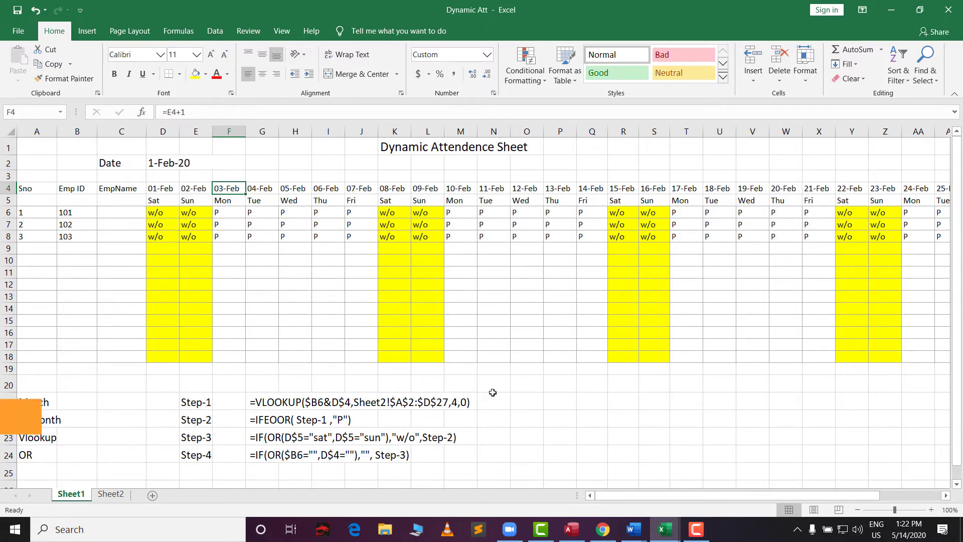
mouse_move(627, 496)
left_mouse_down()
mouse_move(678, 495)
mouse_move(627, 495)
left_mouse_up()
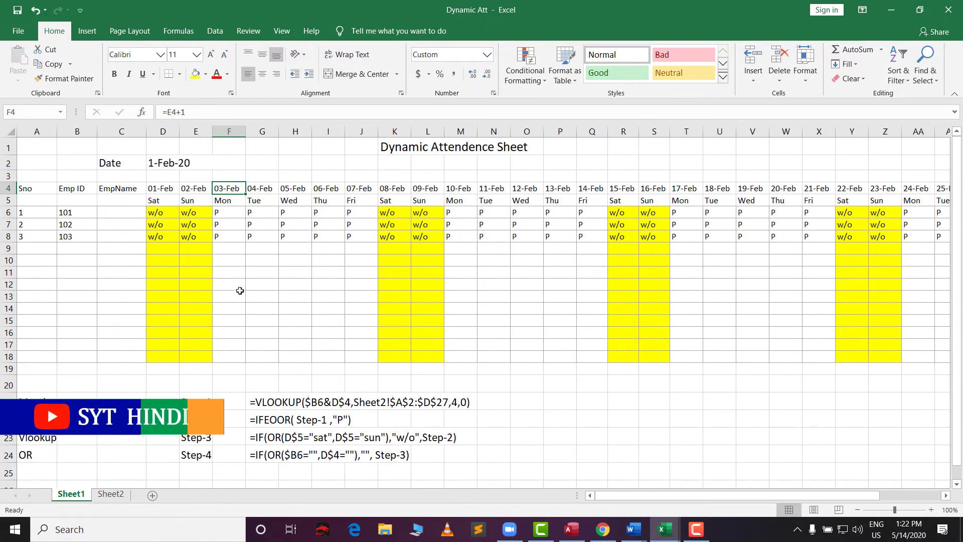
left_click(152, 186)
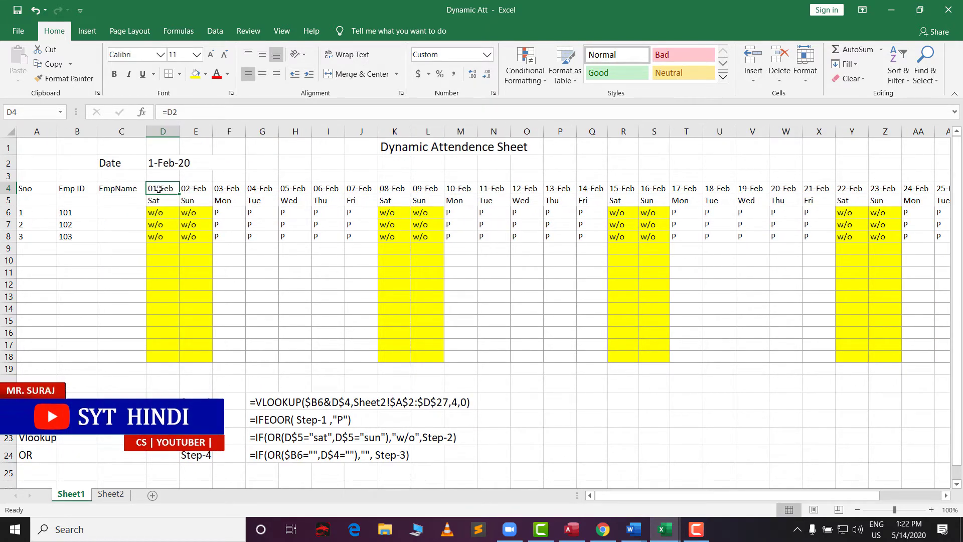
left_click(183, 189)
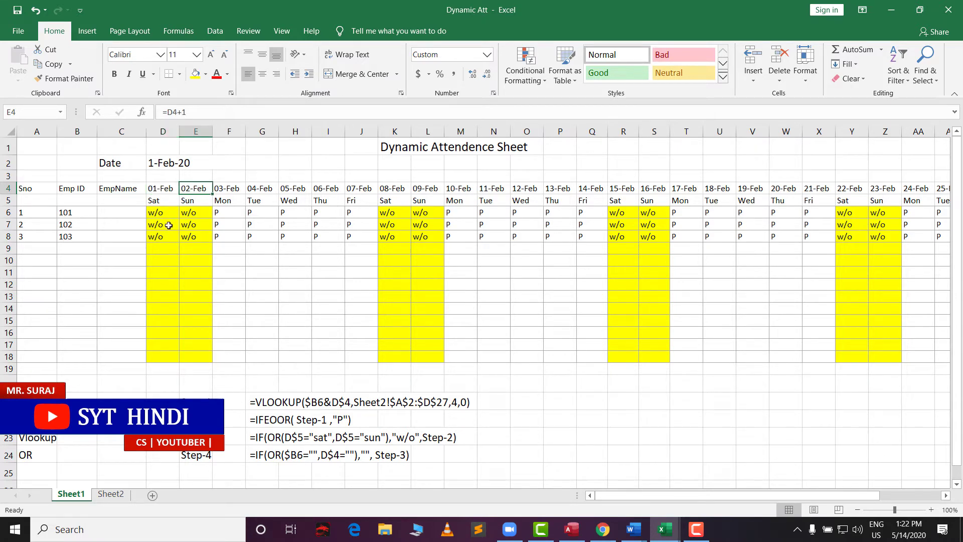
Examine the formulas in D4, E4 and F4 to trace how each date depends on the start date or the preceding cell.
left_click(159, 191)
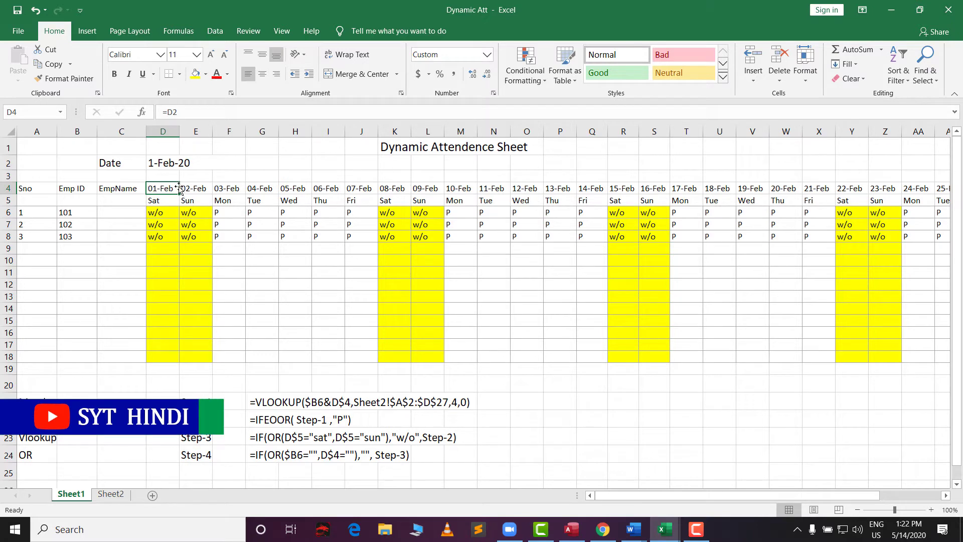
double_click(160, 189)
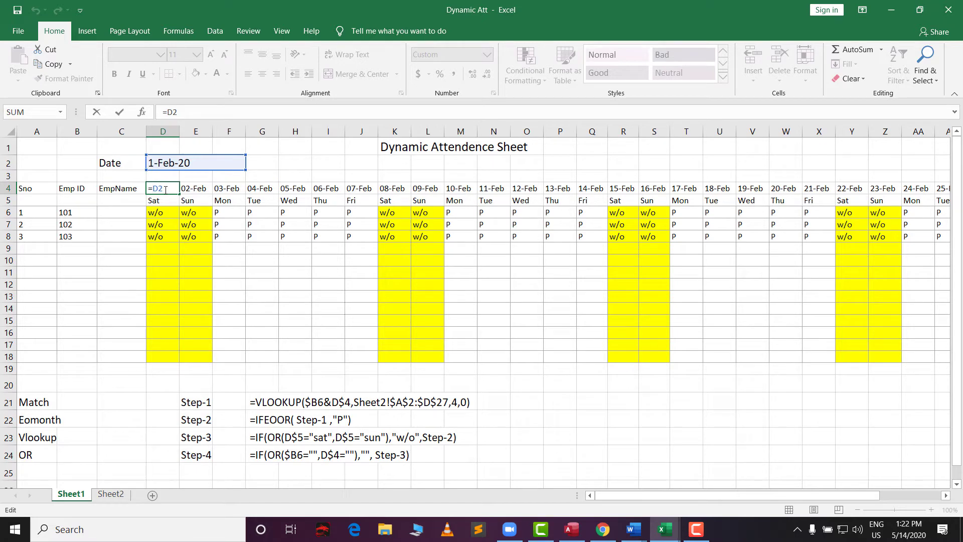
key("Return")
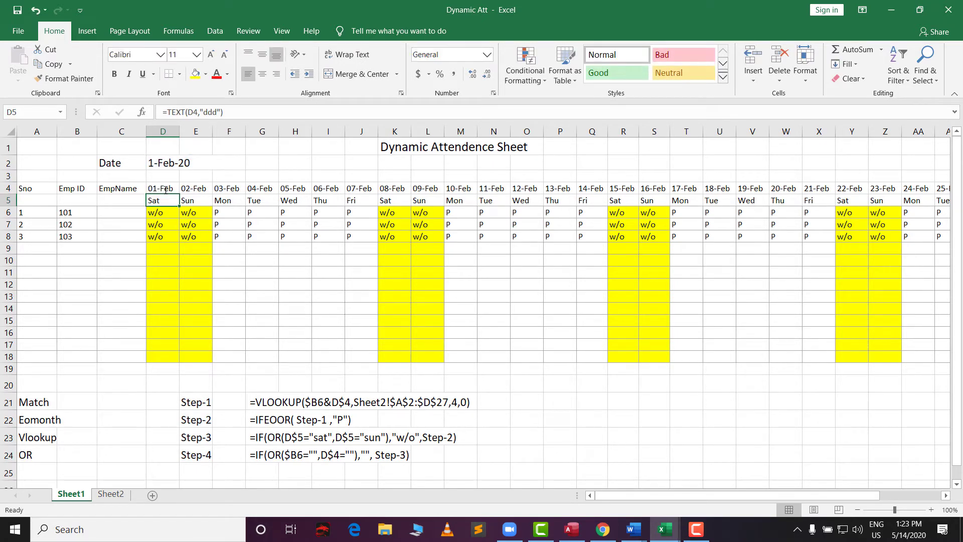
left_click(163, 187)
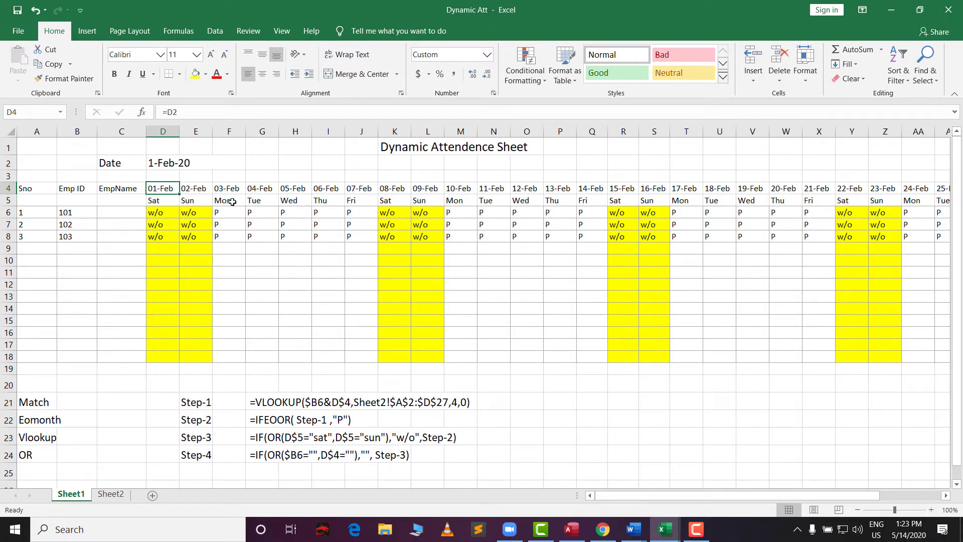
left_click(196, 200)
left_click(163, 190)
left_click(197, 185)
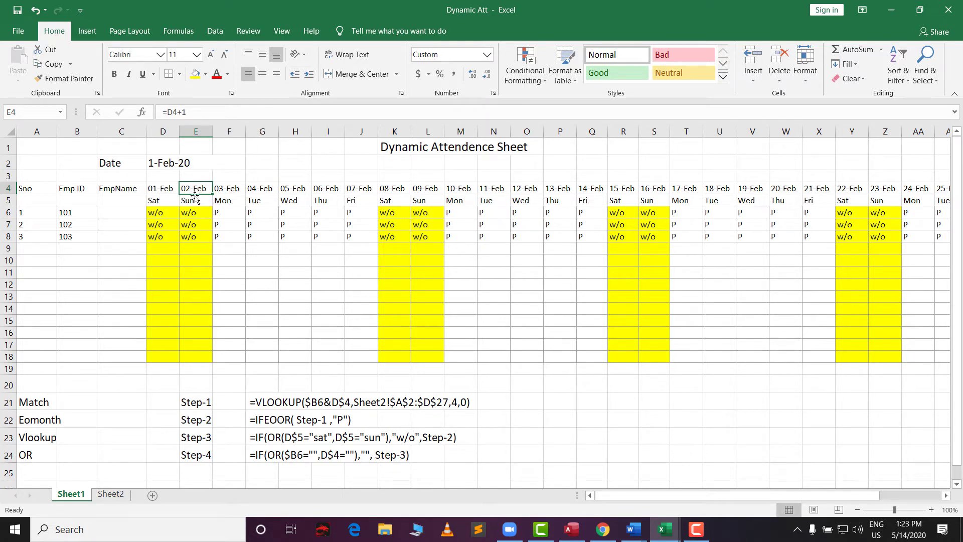
double_click(156, 191)
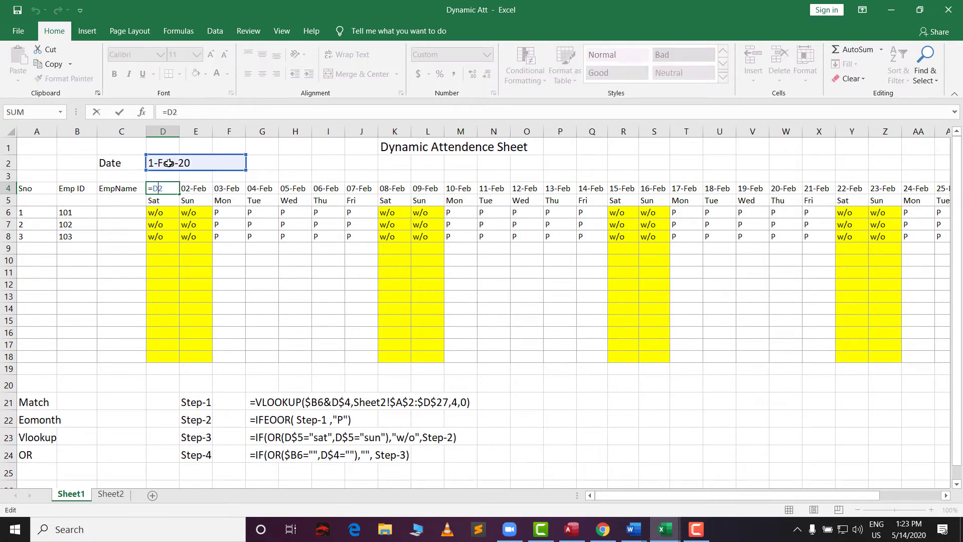
key("Return")
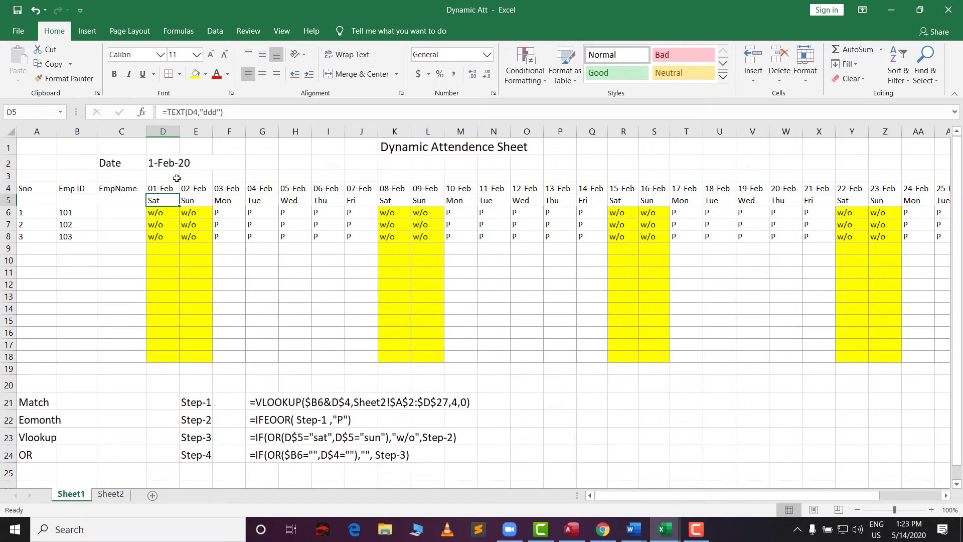
left_click(199, 192)
double_click(201, 191)
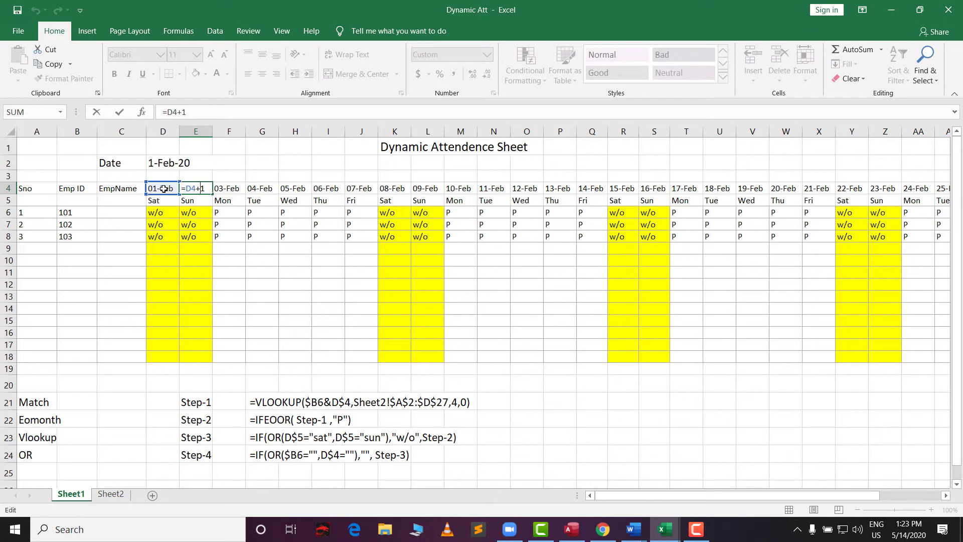
key("Return")
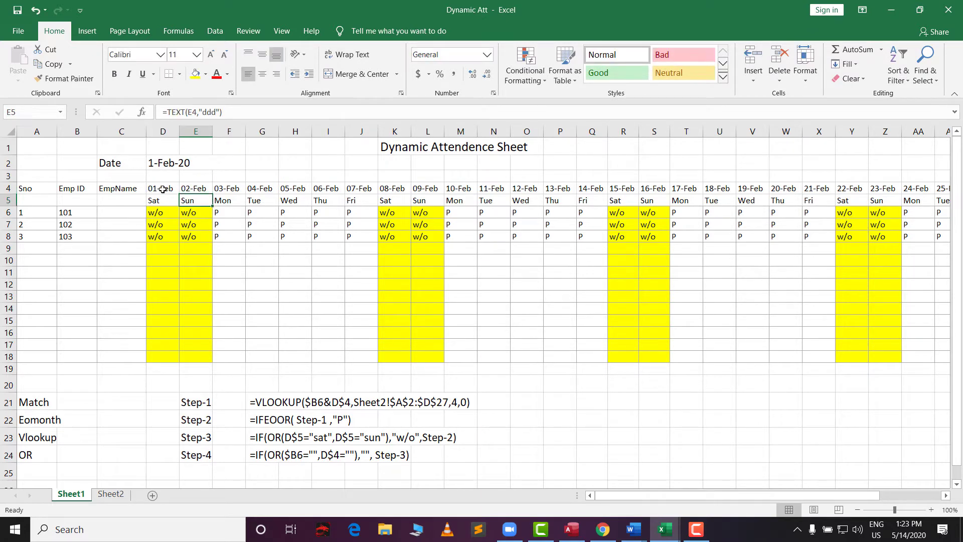
double_click(226, 193)
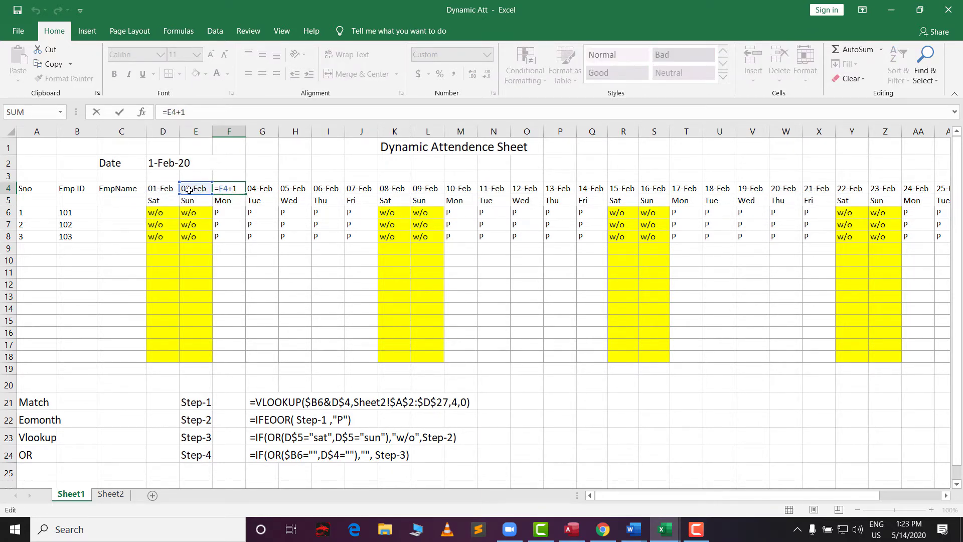
key("Return")
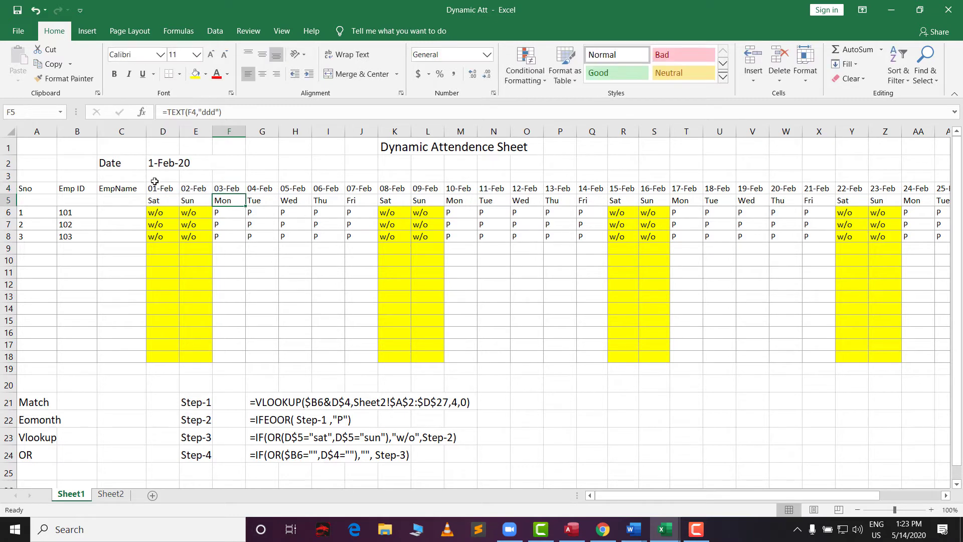
Trace the row 4 date chain from the start date in D2 through the formulas in D4, E4, F4 and G4.
left_click(160, 161)
left_click(158, 186)
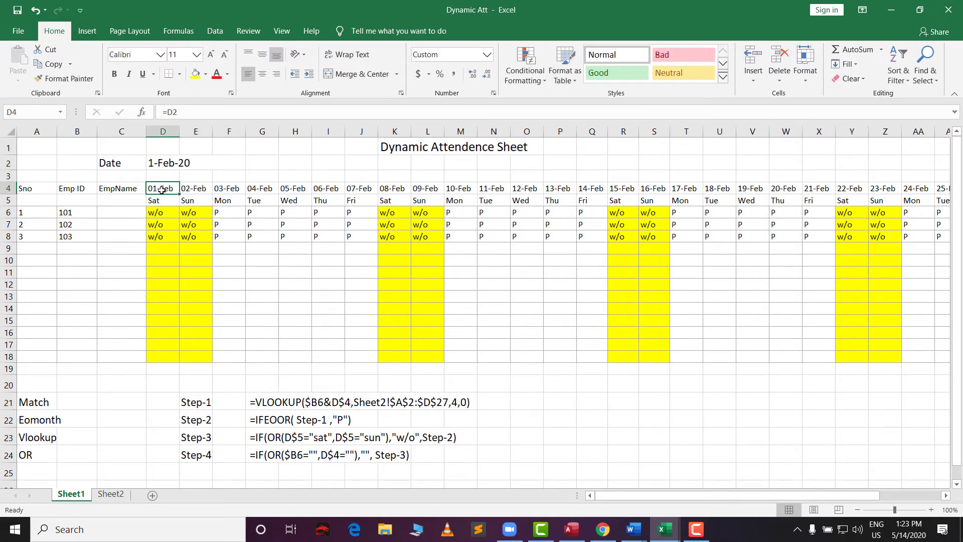
double_click(158, 188)
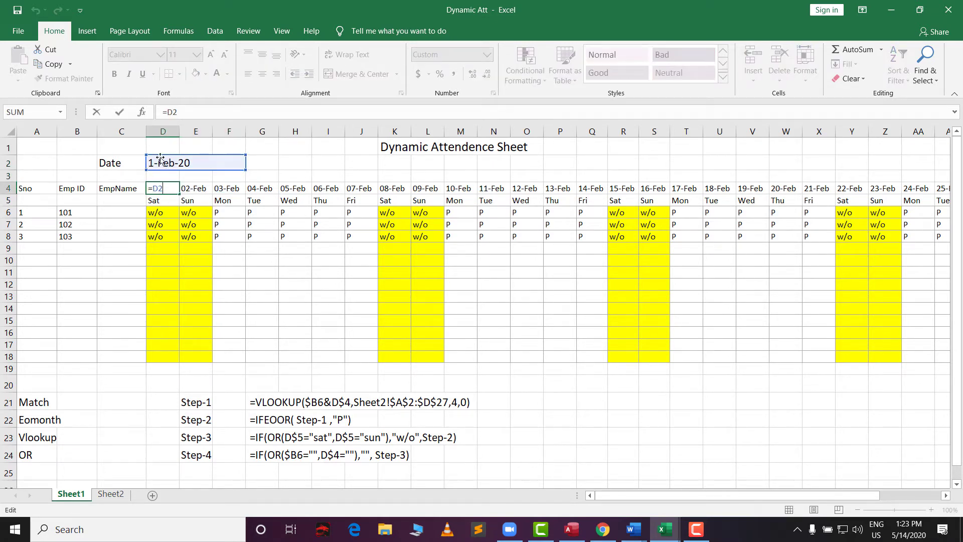
key("Return")
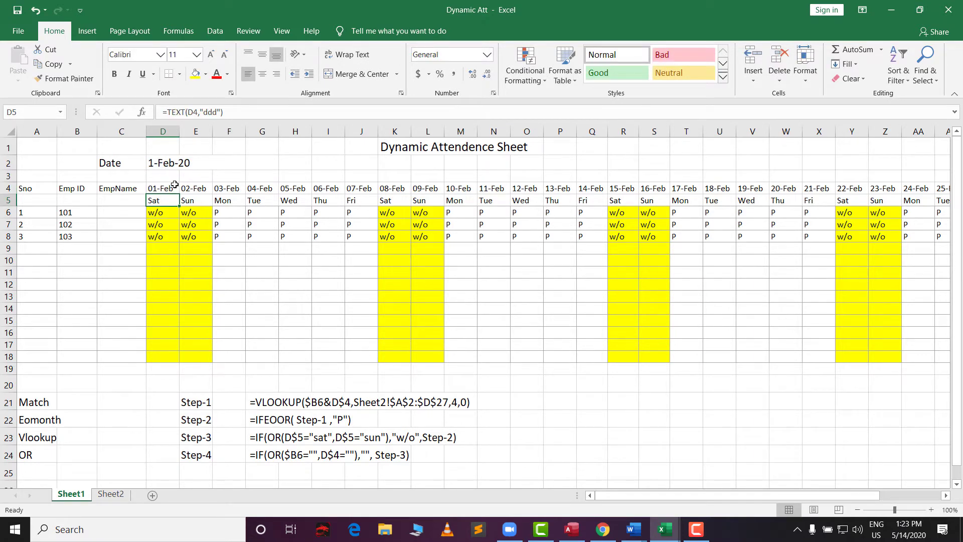
double_click(193, 188)
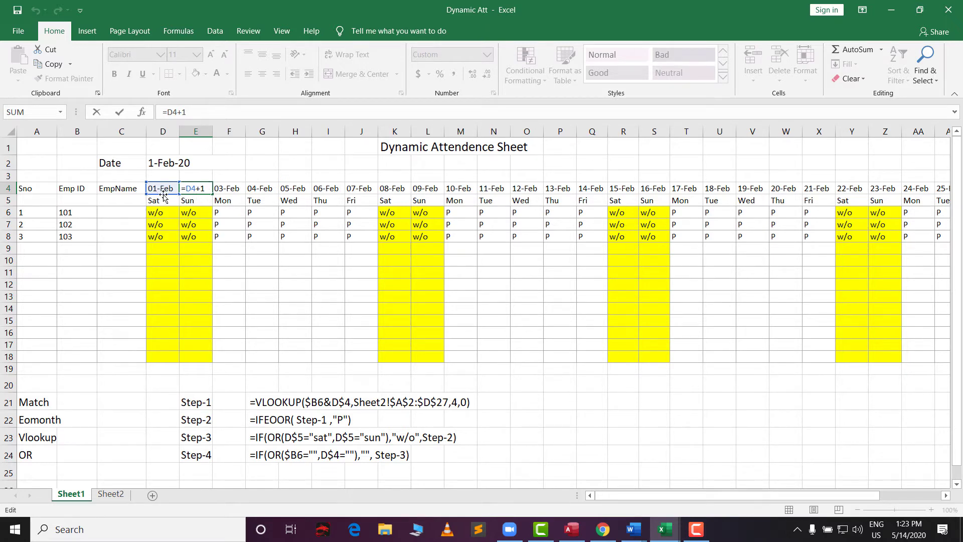
key("Return")
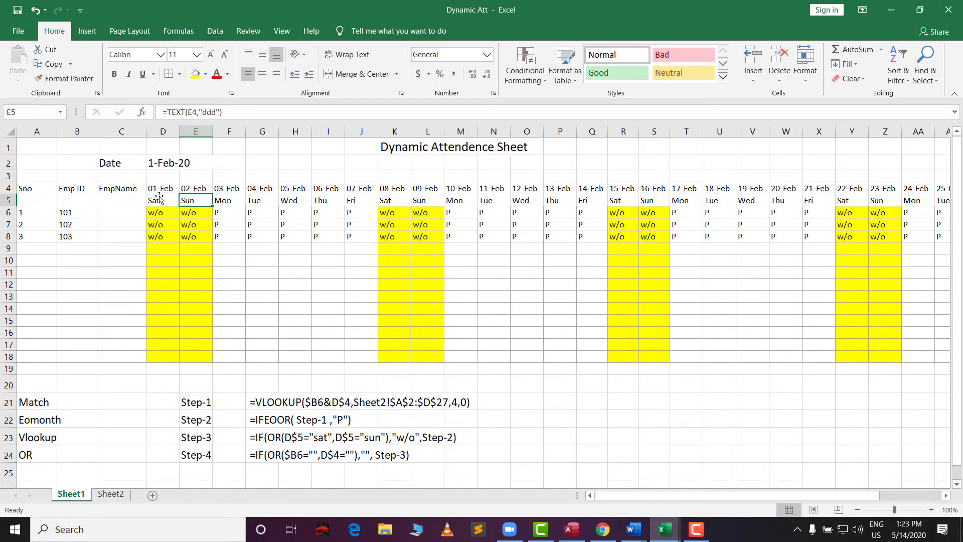
double_click(229, 188)
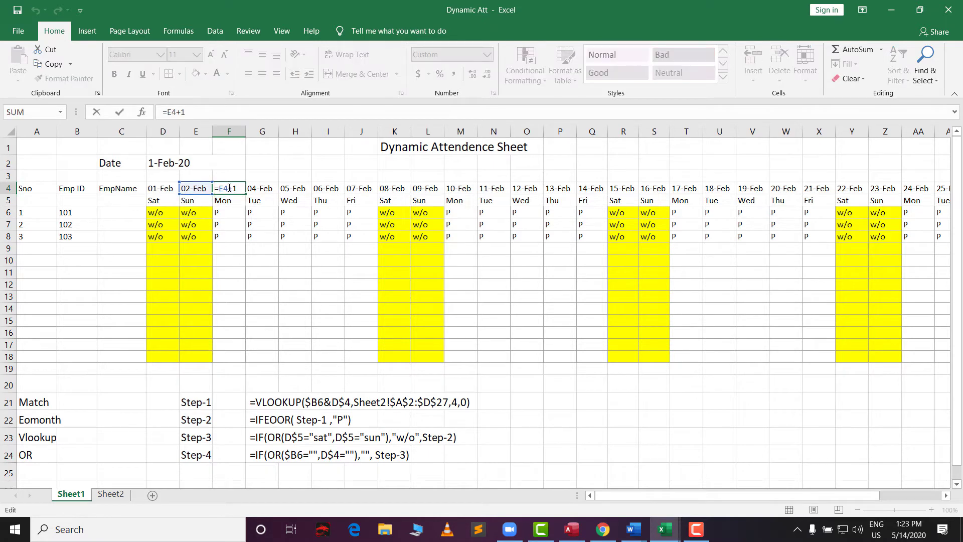
key("Return")
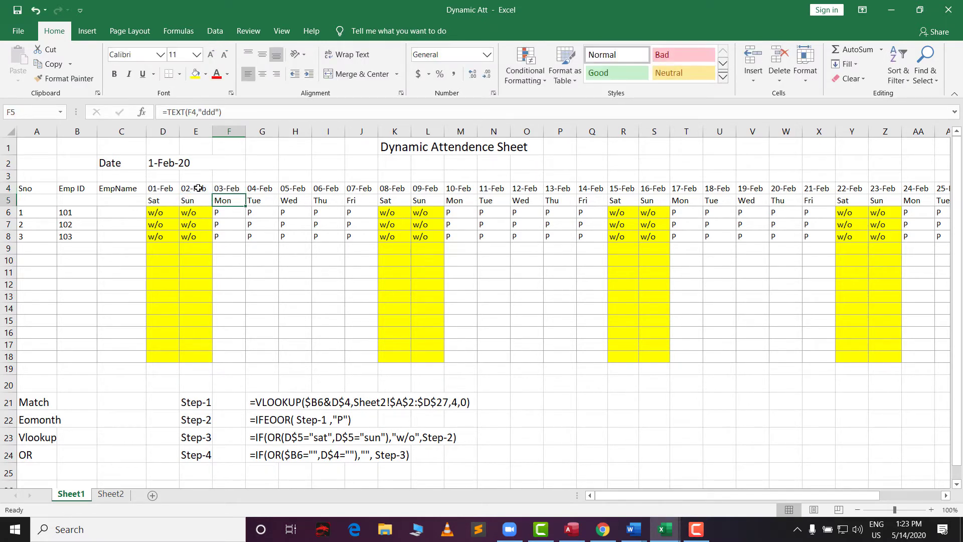
double_click(262, 188)
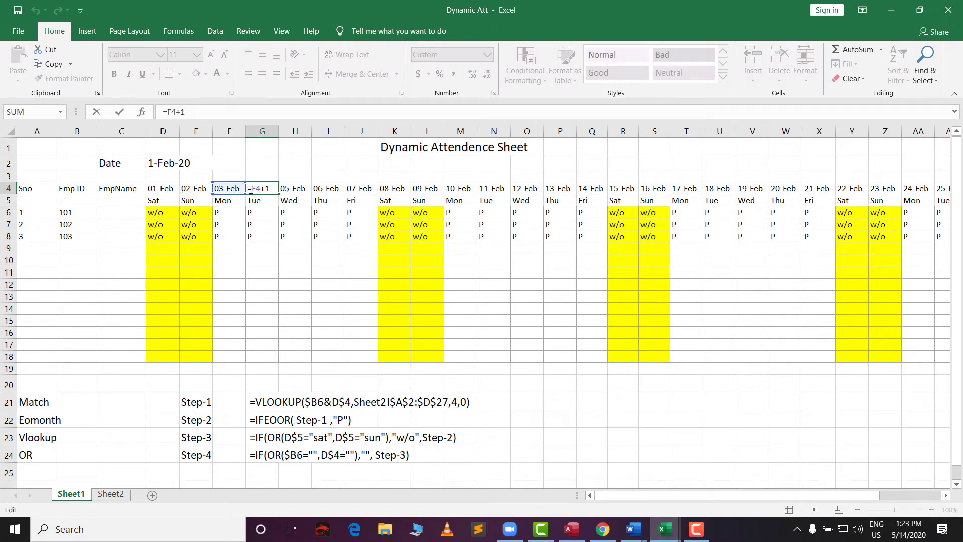
key("Return")
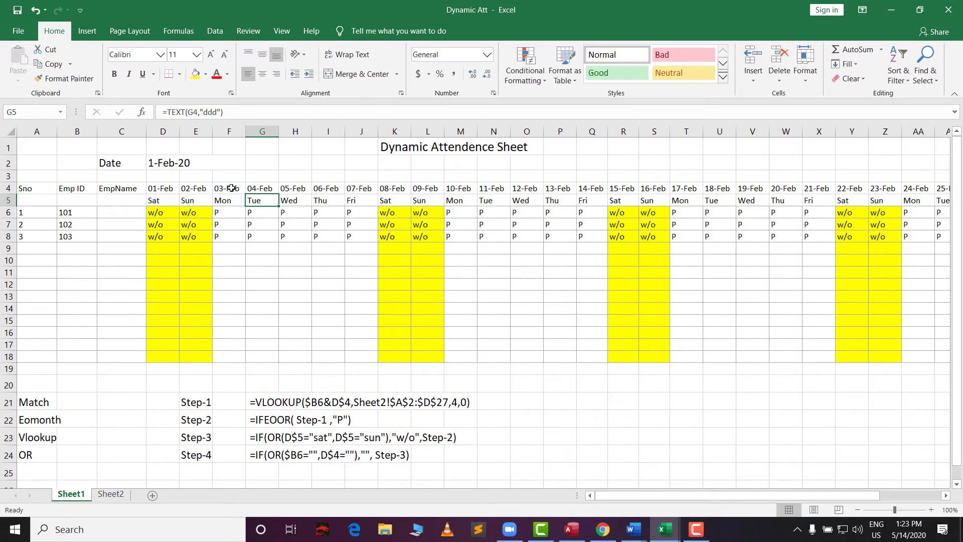
Examine the run of row 4 dates from E4 to the last date in AH4, and check the formula in E4 again.
left_click(194, 189)
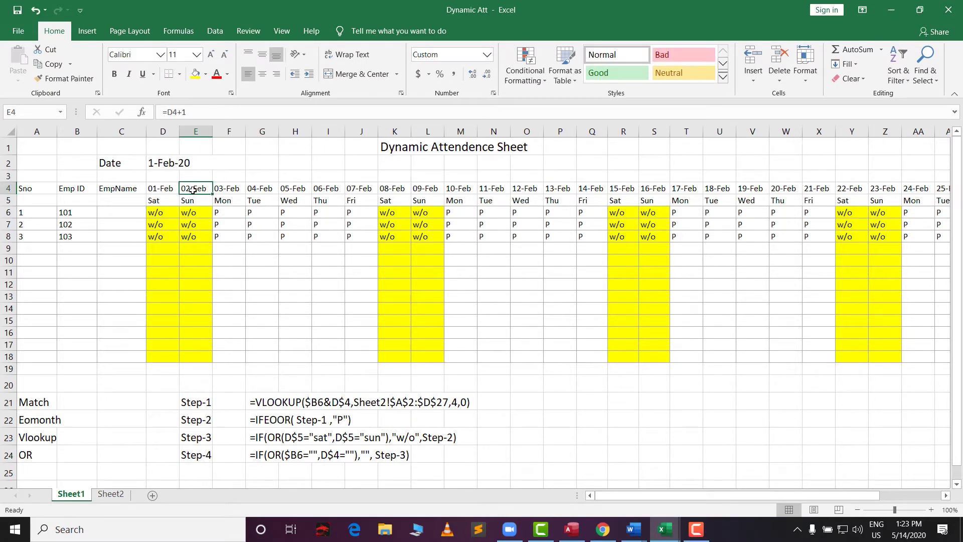
left_click_drag(195, 188, 683, 190)
key("ctrl+Right")
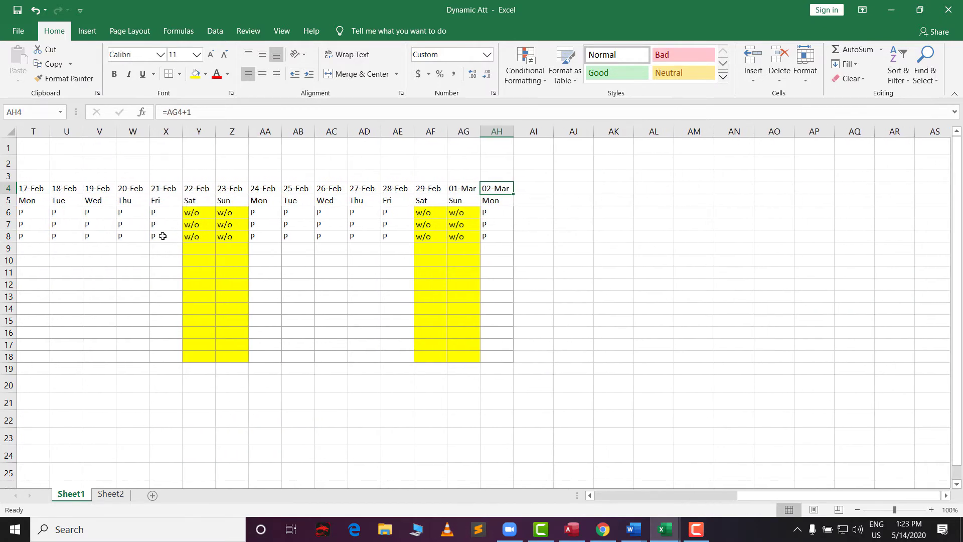
left_click_drag(750, 497, 461, 457)
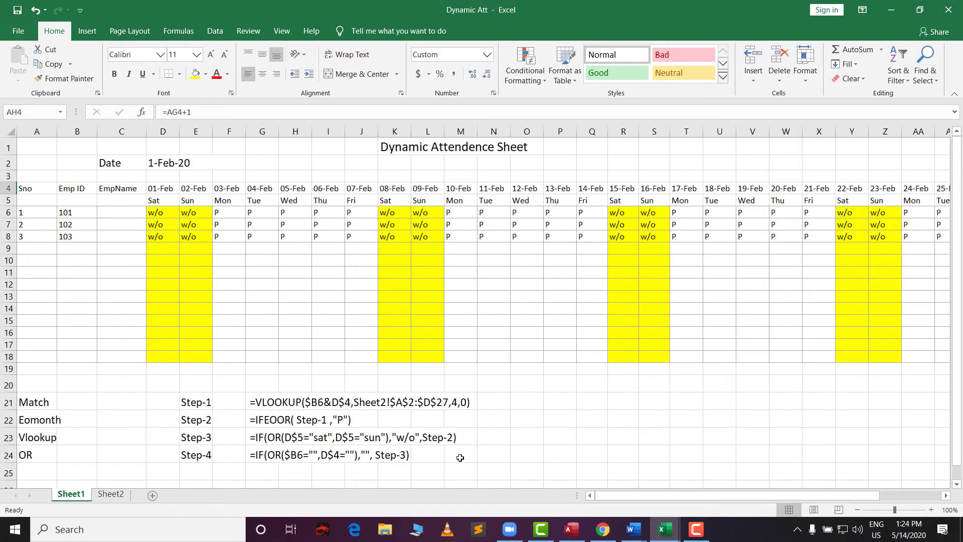
left_click(195, 189)
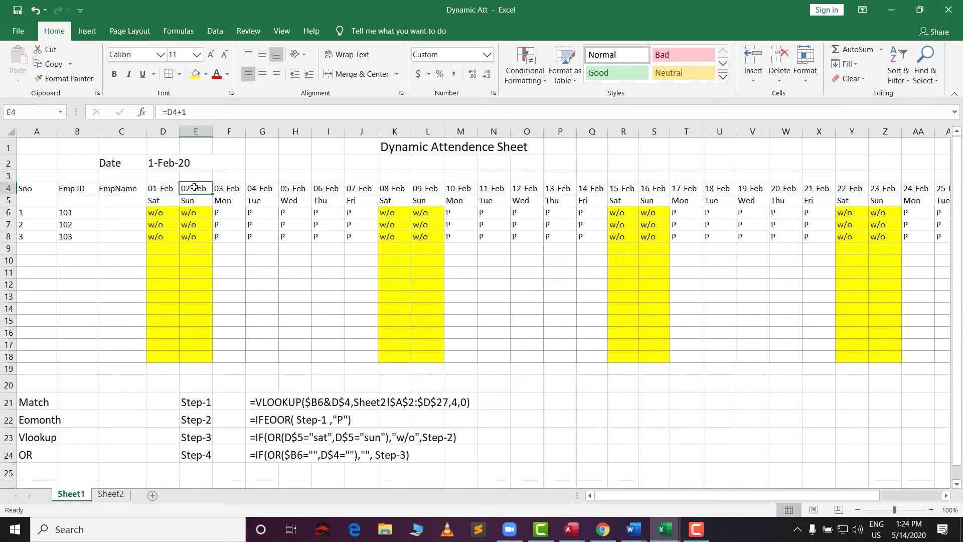
double_click(195, 188)
key("Return")
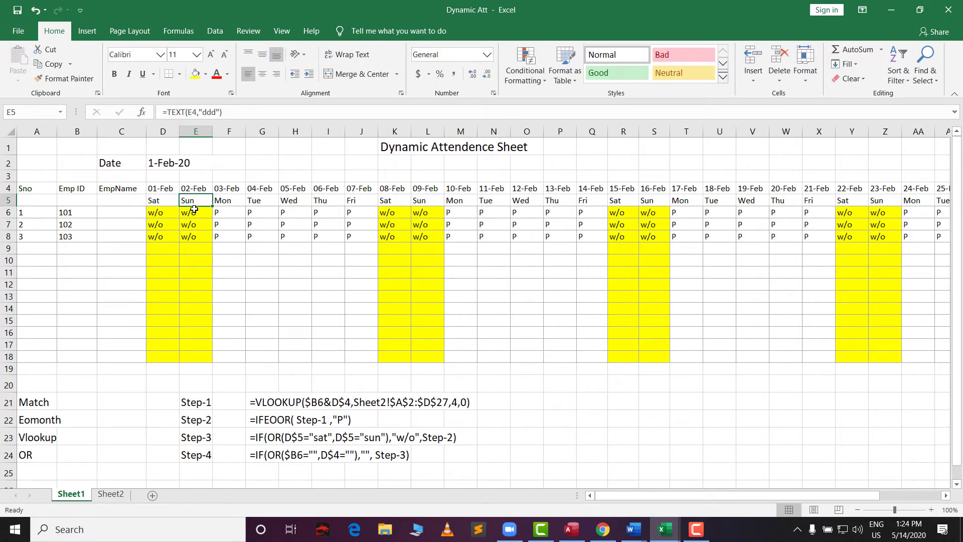
left_click_drag(191, 186, 428, 189)
left_click_drag(153, 163, 289, 190)
left_click(200, 190)
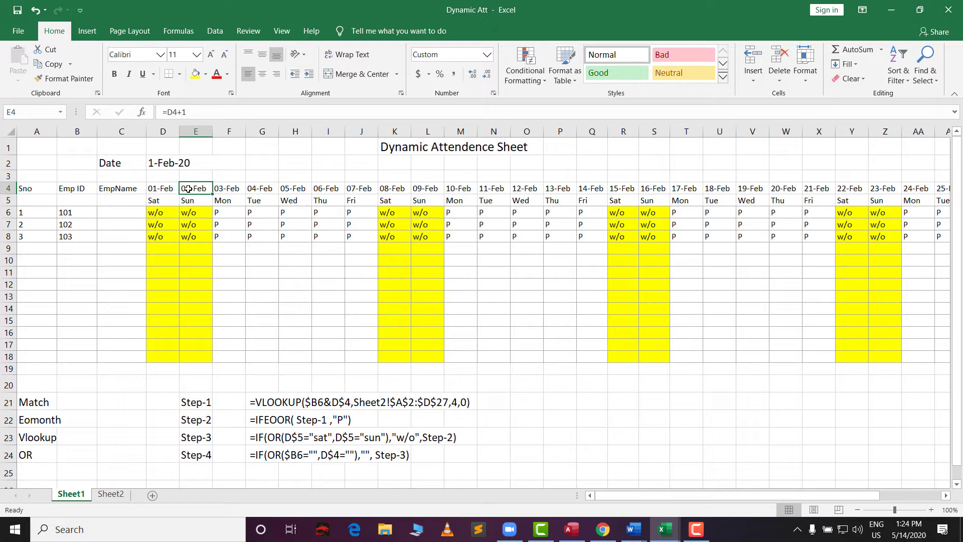
Compare the date formulas in D4 and E4 with the 28-Feb formula in AE4, and review the start date block D2:F5.
left_click(162, 189)
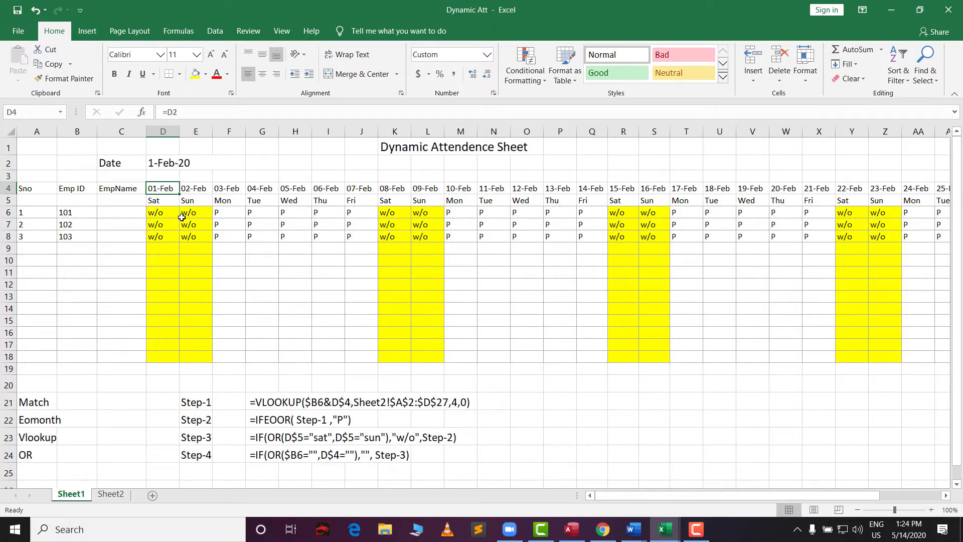
left_click(196, 189)
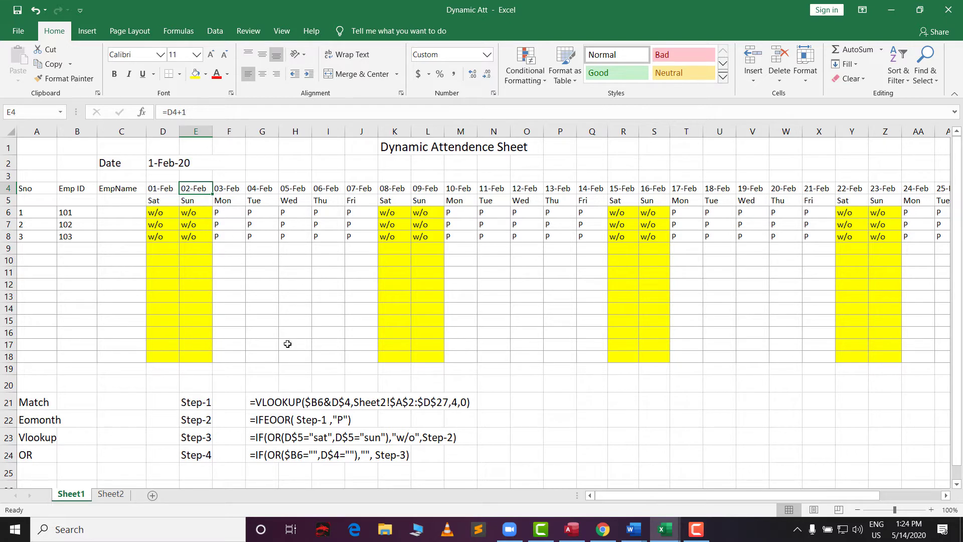
left_click_drag(631, 498, 692, 498)
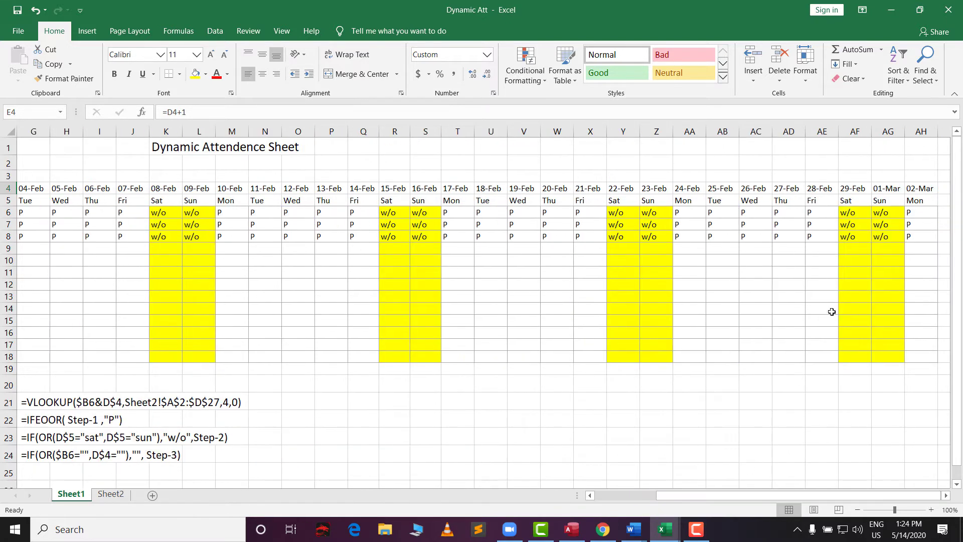
left_click(821, 187)
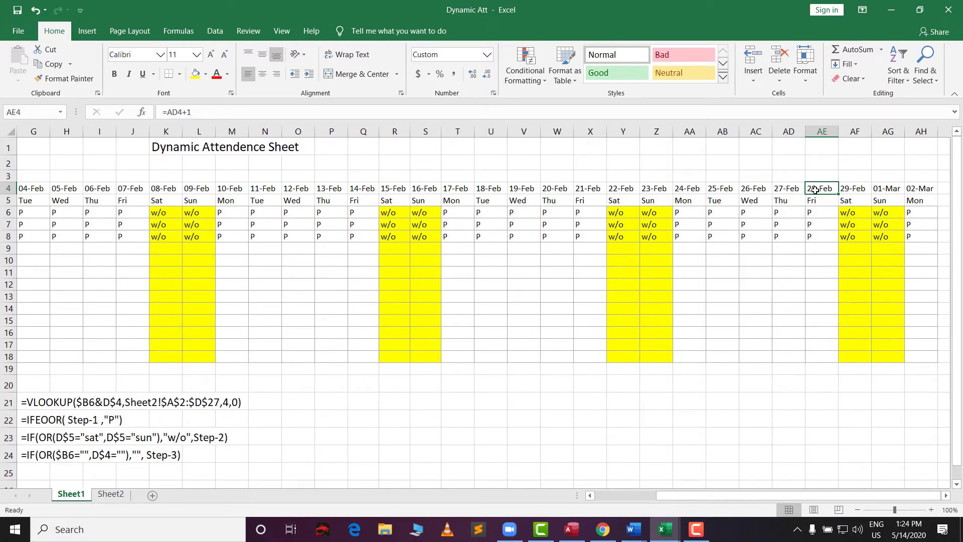
left_click_drag(700, 498, 522, 499)
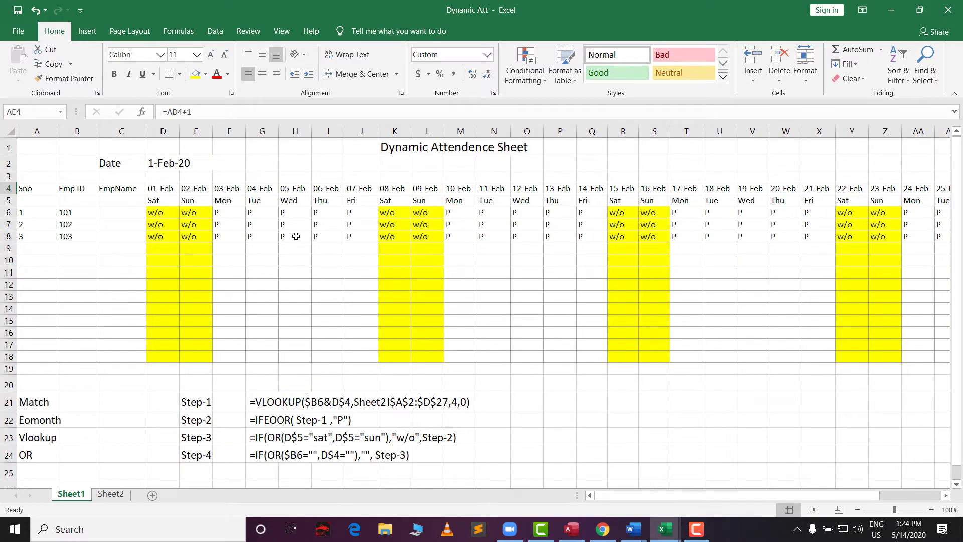
left_click(196, 190)
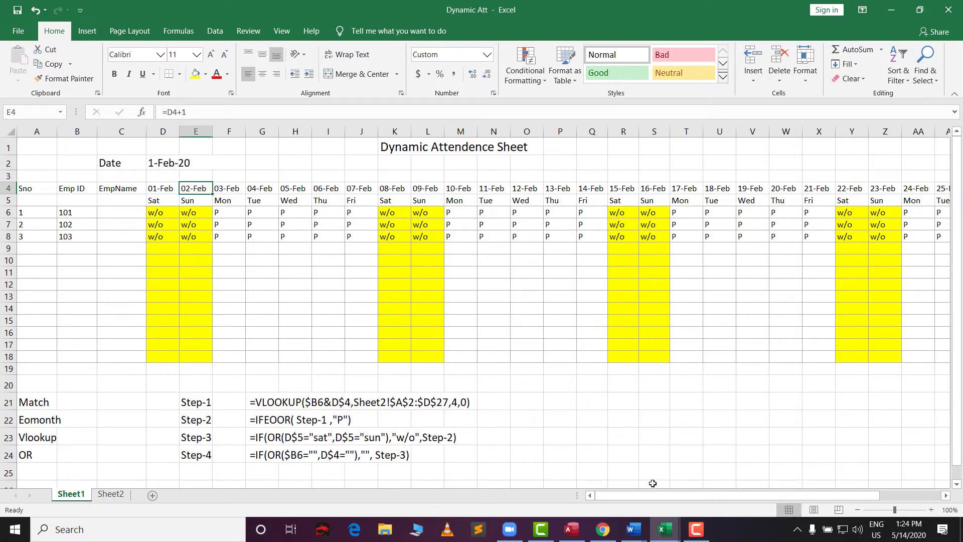
left_click_drag(157, 160, 226, 200)
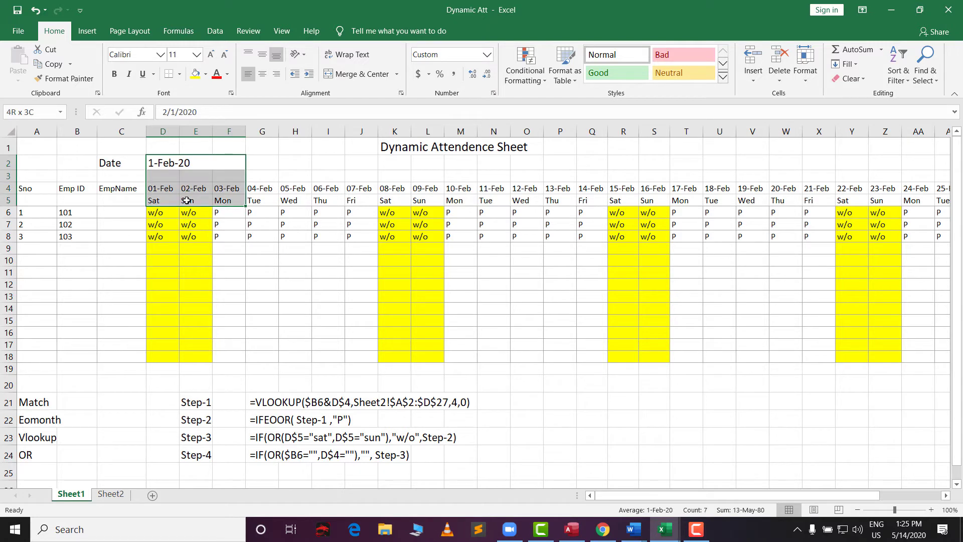
left_click_drag(621, 499, 682, 499)
left_click(826, 189)
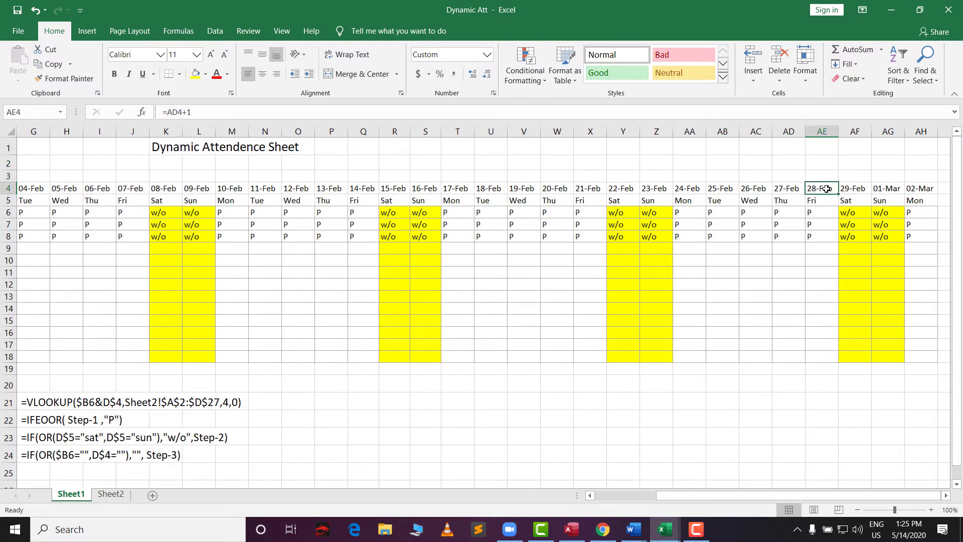
type("=")
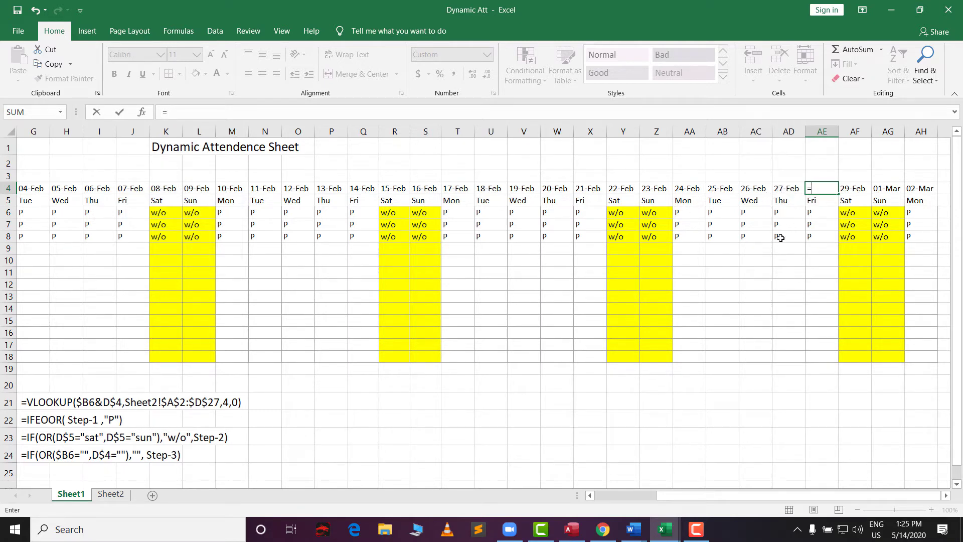
type("if")
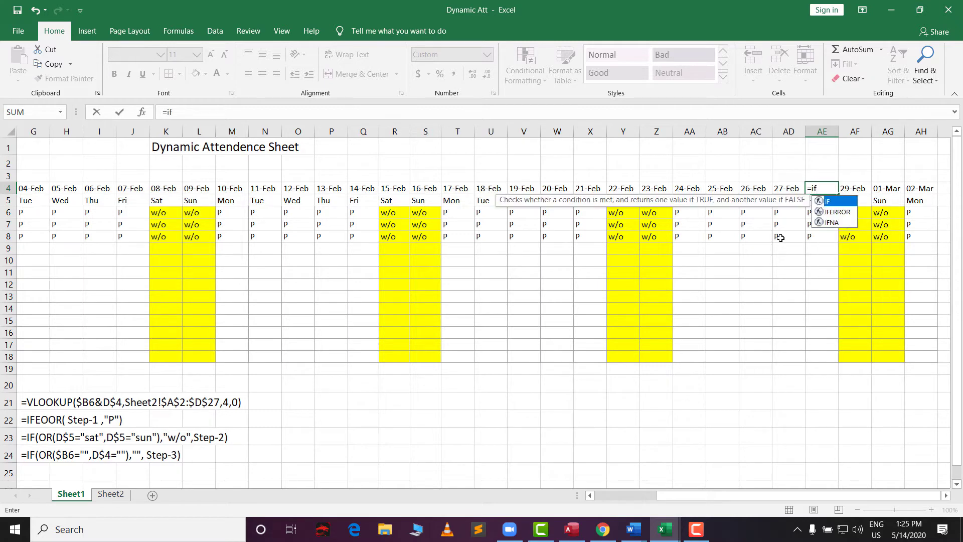
type("(")
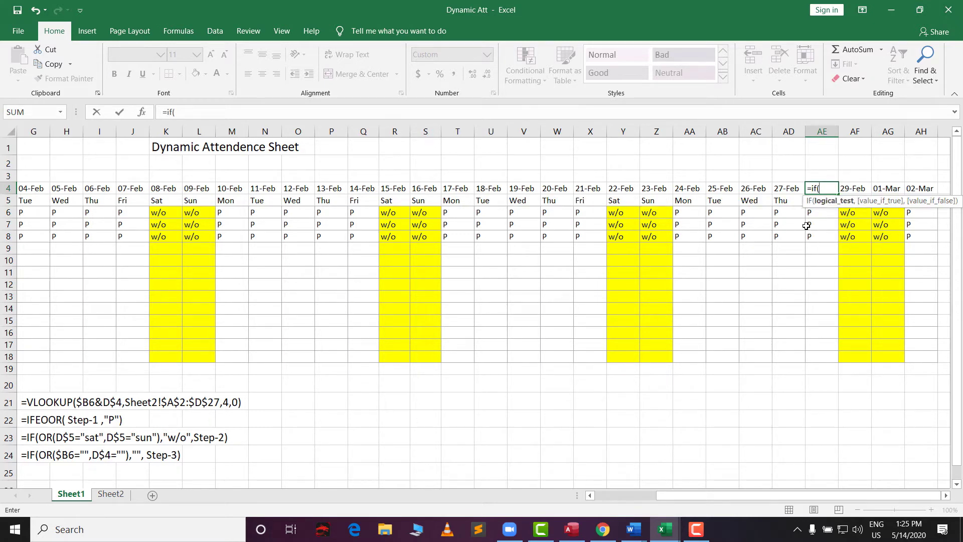
left_click(786, 190)
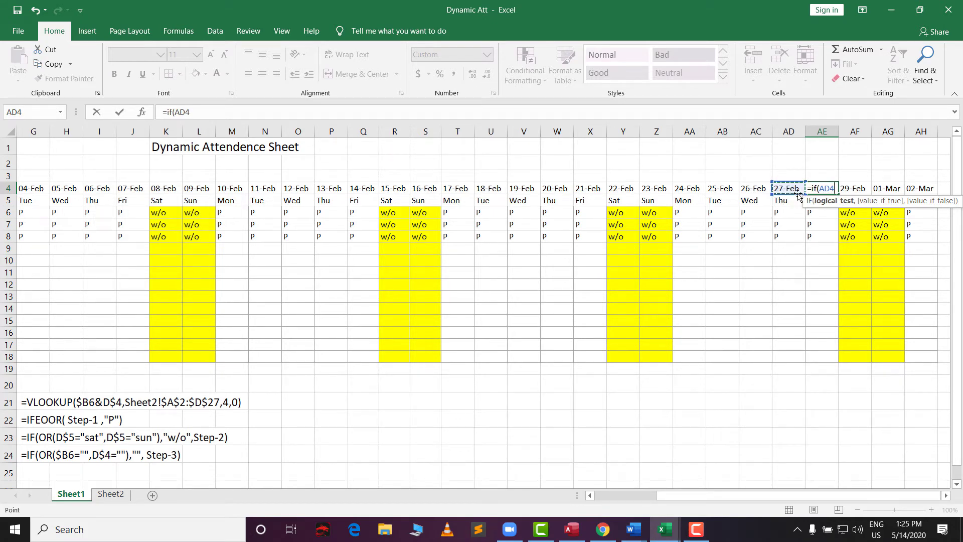
key("BackSpace")
key("BackSpace")
key("BackSpace")
key("BackSpace")
key("BackSpace")
key("BackSpace")
key("BackSpace")
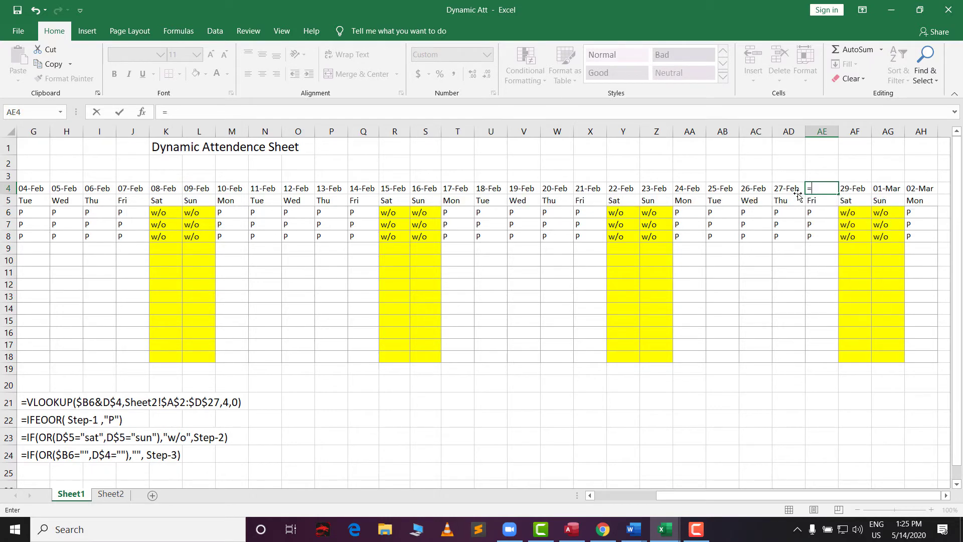
left_click(759, 357)
left_click(822, 436)
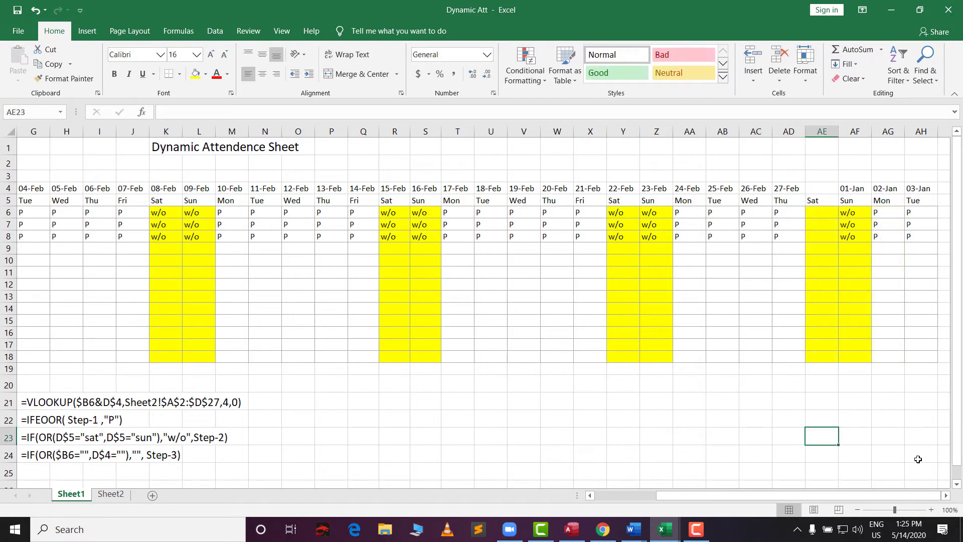
left_click(933, 458)
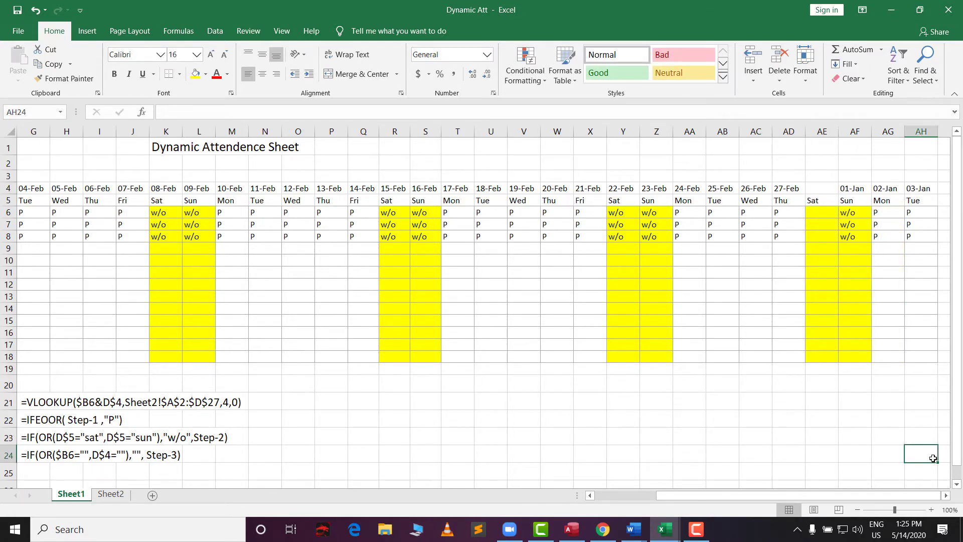
key("Right")
key("Right")
key("Right")
key("Right")
key("Right")
key("Right")
key("Right")
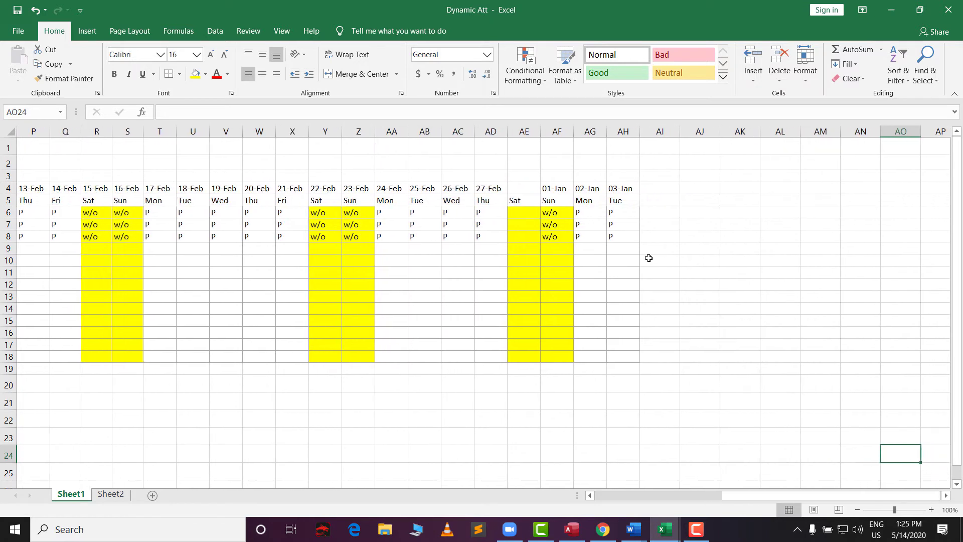
left_click(530, 187)
type("=")
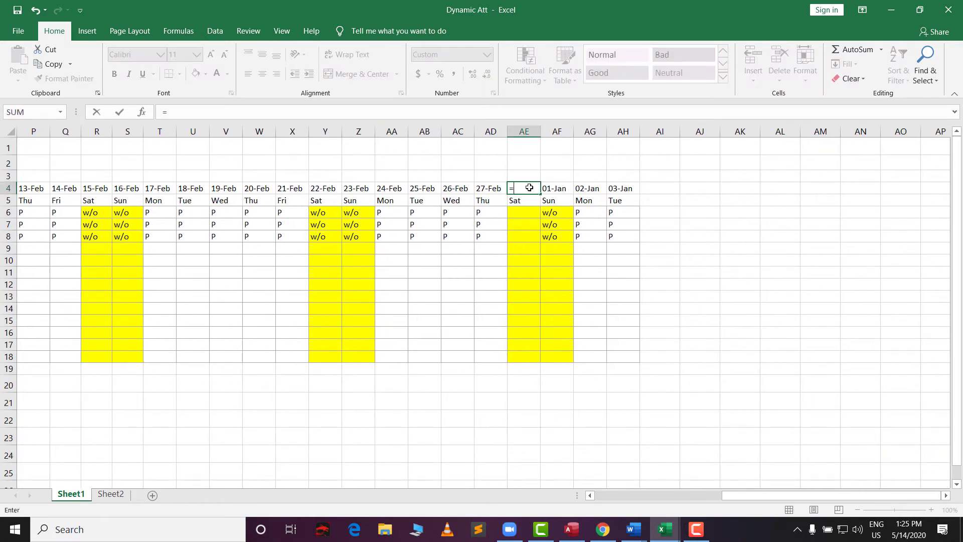
type("if")
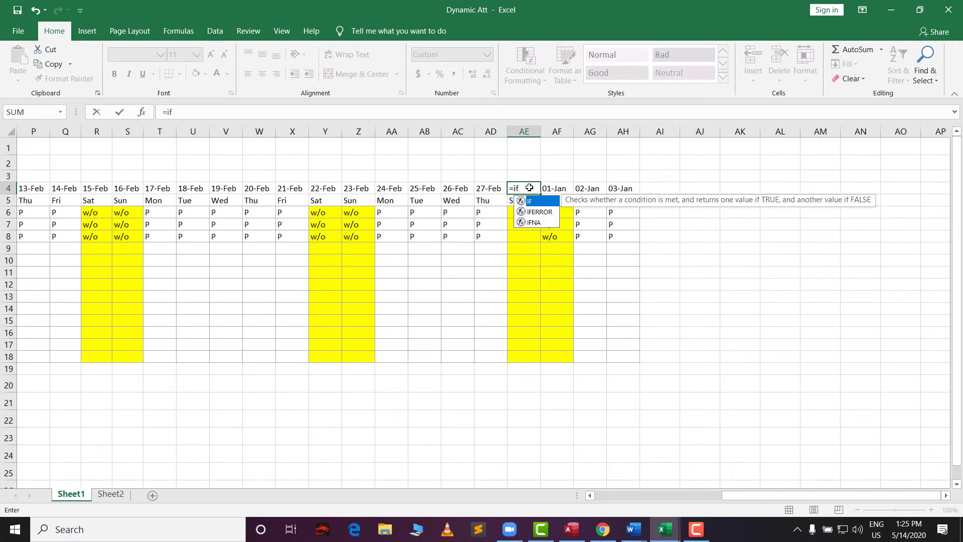
type("(")
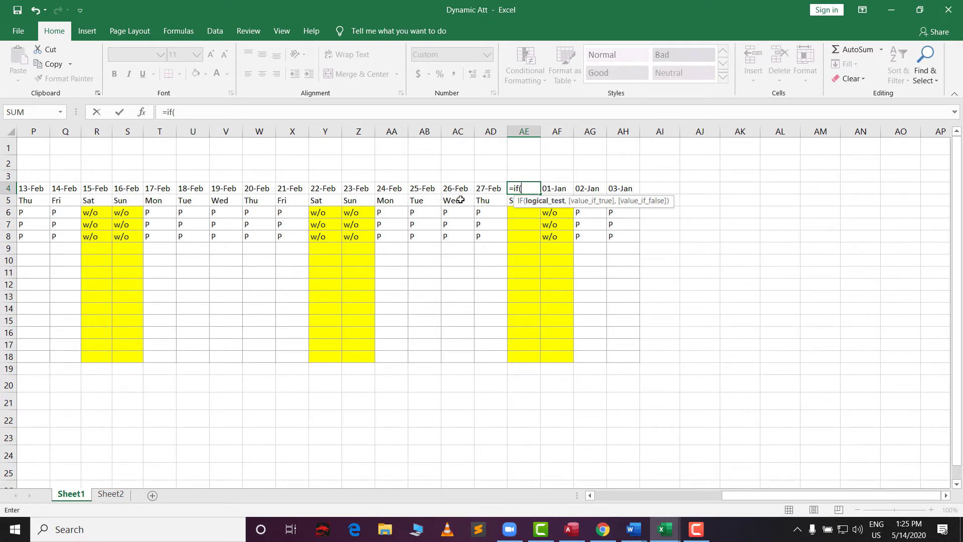
left_click(487, 190)
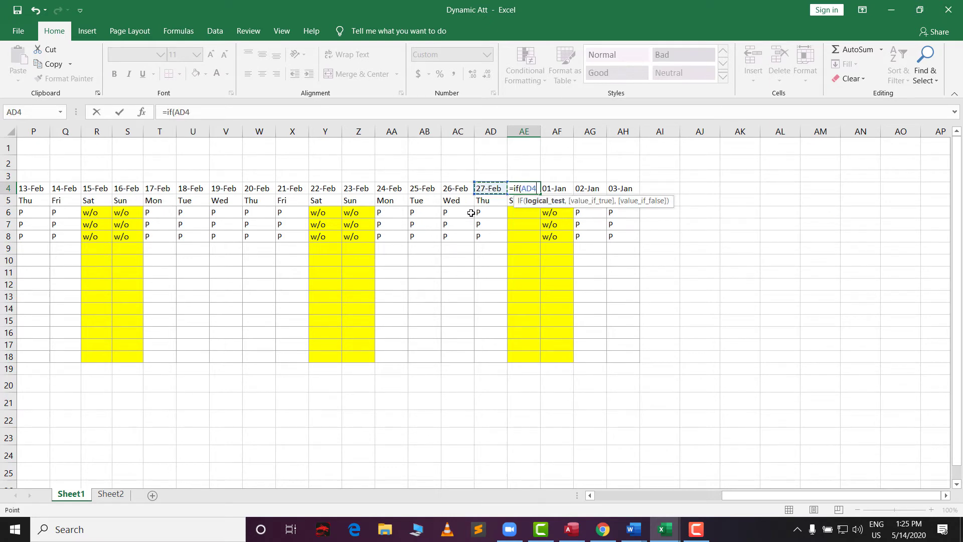
type("=")
type("Eom")
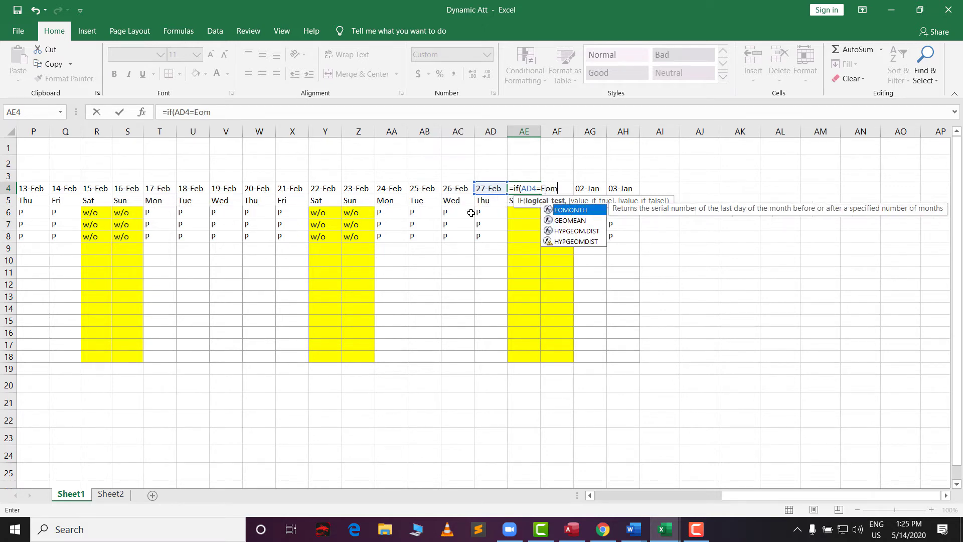
key("Tab")
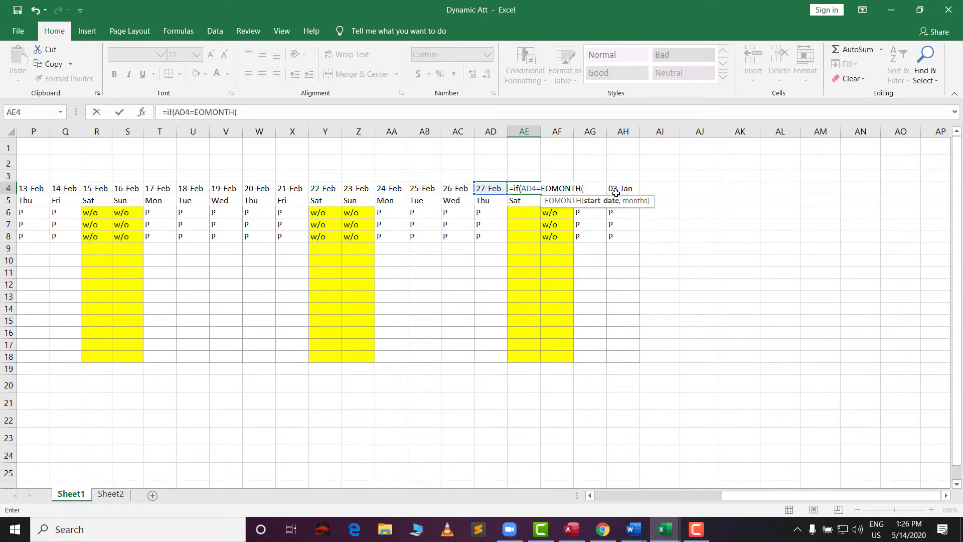
key("BackSpace")
key("BackSpace")
key("BackSpace")
key("BackSpace")
key("BackSpace")
key("BackSpace")
key("BackSpace")
key("BackSpace")
key("BackSpace")
key("BackSpace")
key("BackSpace")
key("BackSpace")
key("BackSpace")
key("BackSpace")
key("BackSpace")
key("BackSpace")
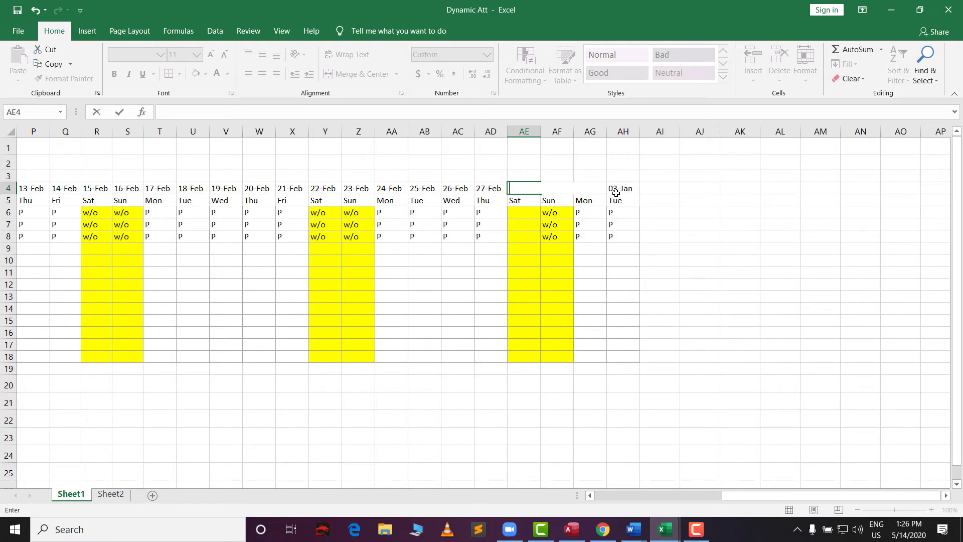
left_click(570, 275)
Start an IF formula in AE4 whose logical test compares AD4 with the month end: =IF(AD4=EOMONTH(AA4,0).
left_click(527, 185)
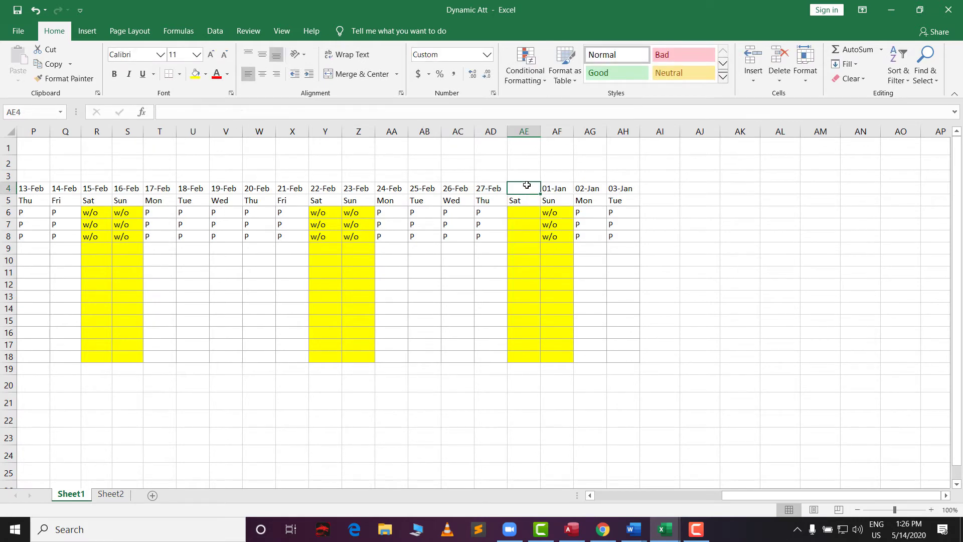
type("=")
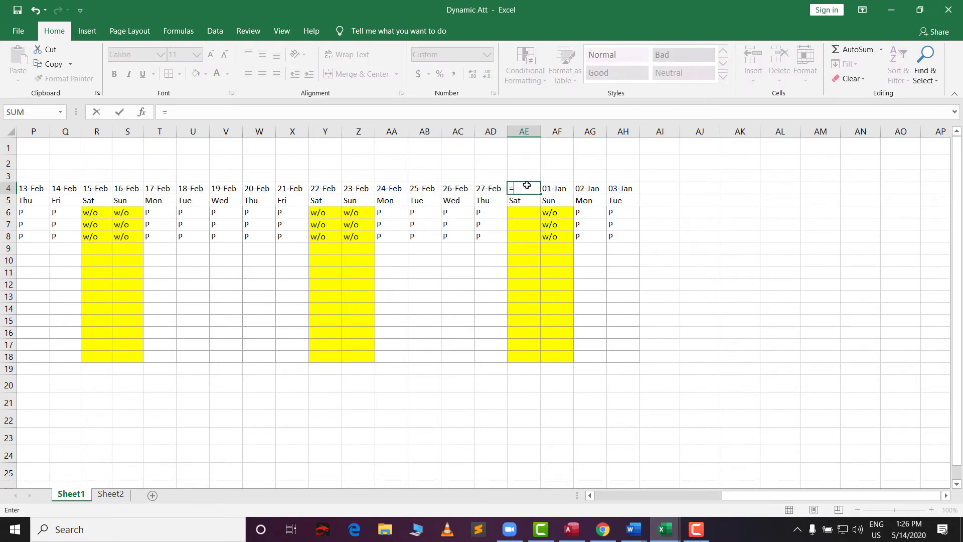
type("if")
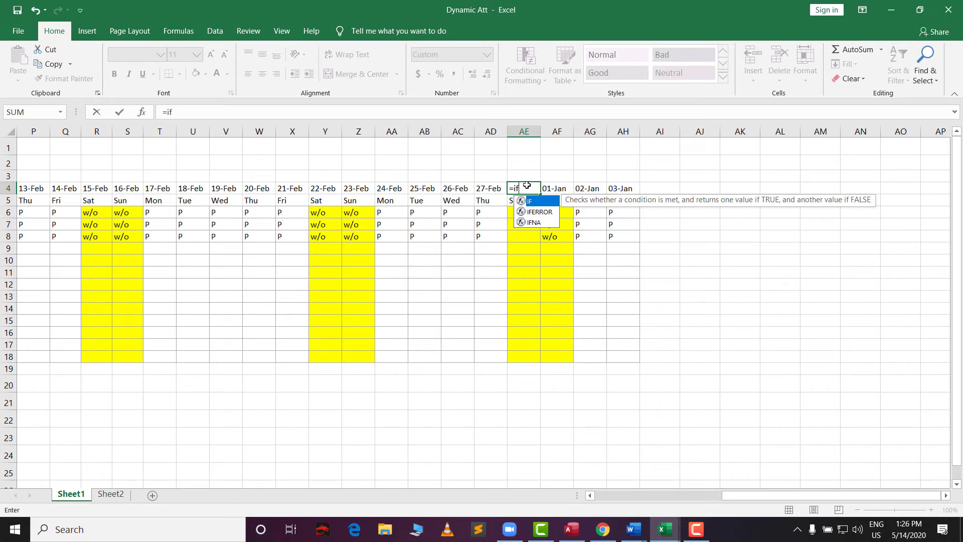
type("(")
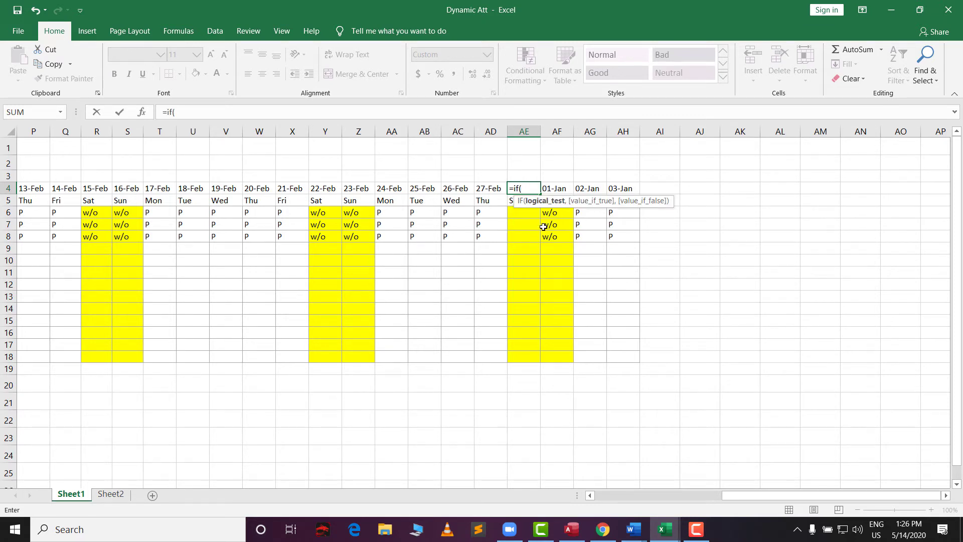
left_click(483, 189)
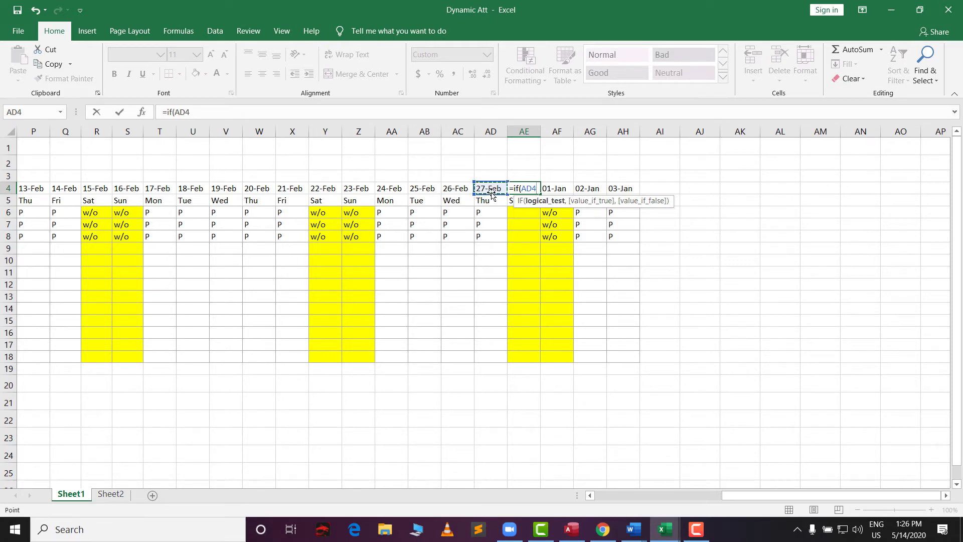
type("=E")
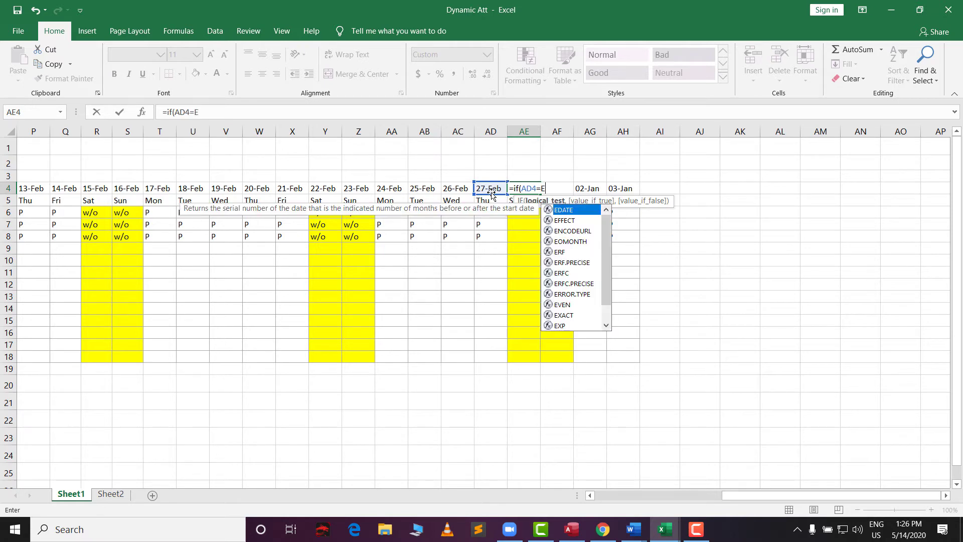
type("om")
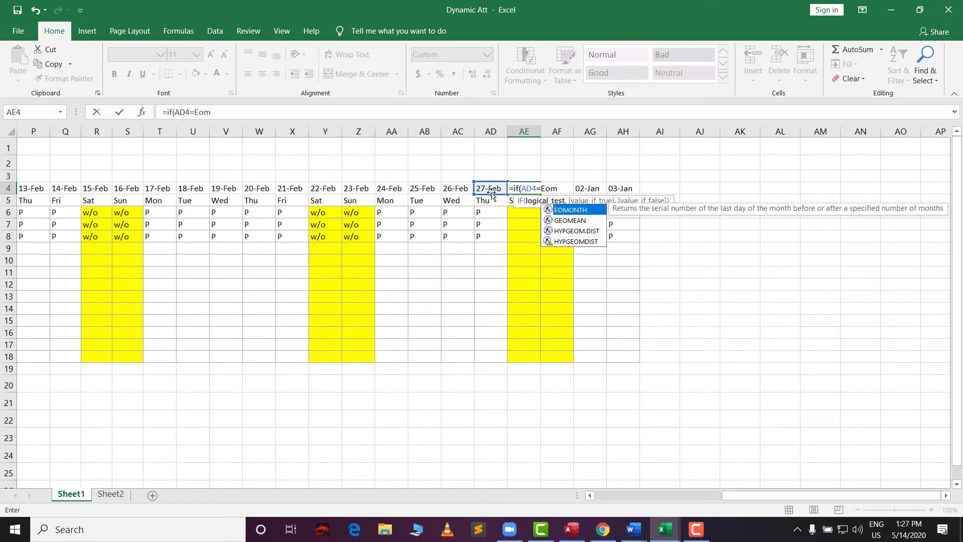
key("Tab")
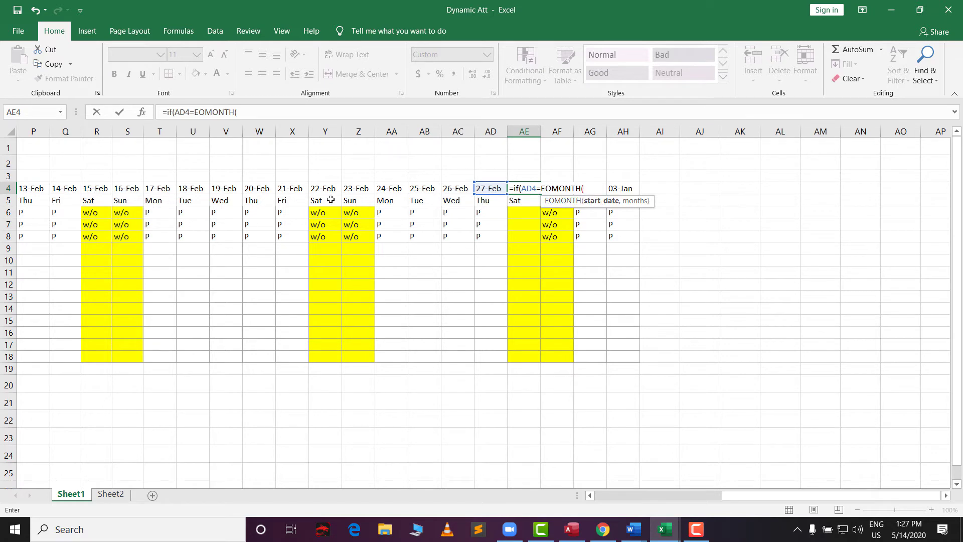
left_click(397, 191)
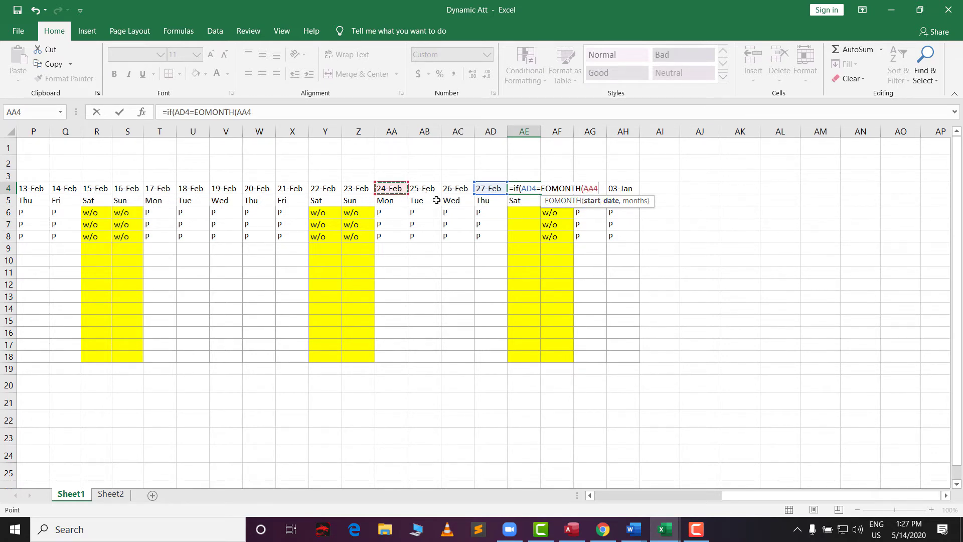
type(",0")
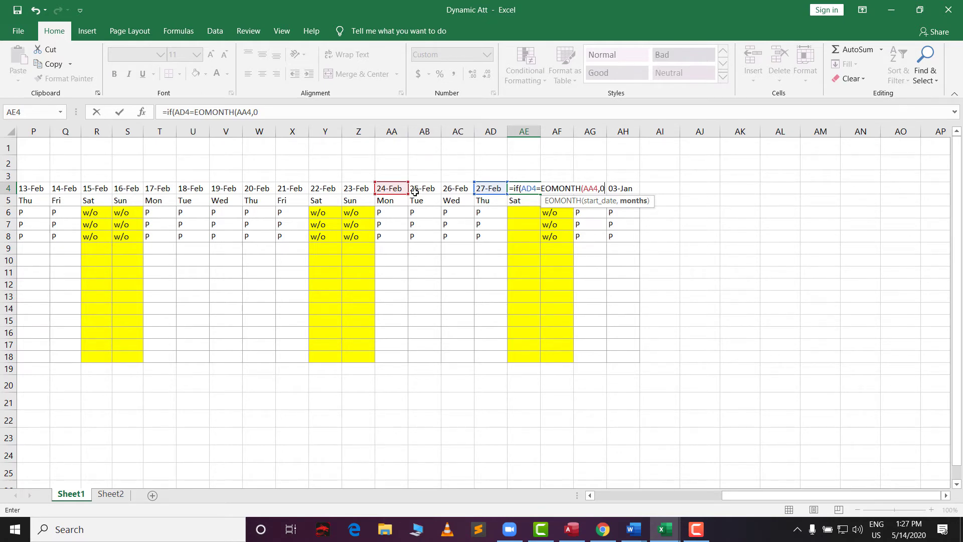
type(")")
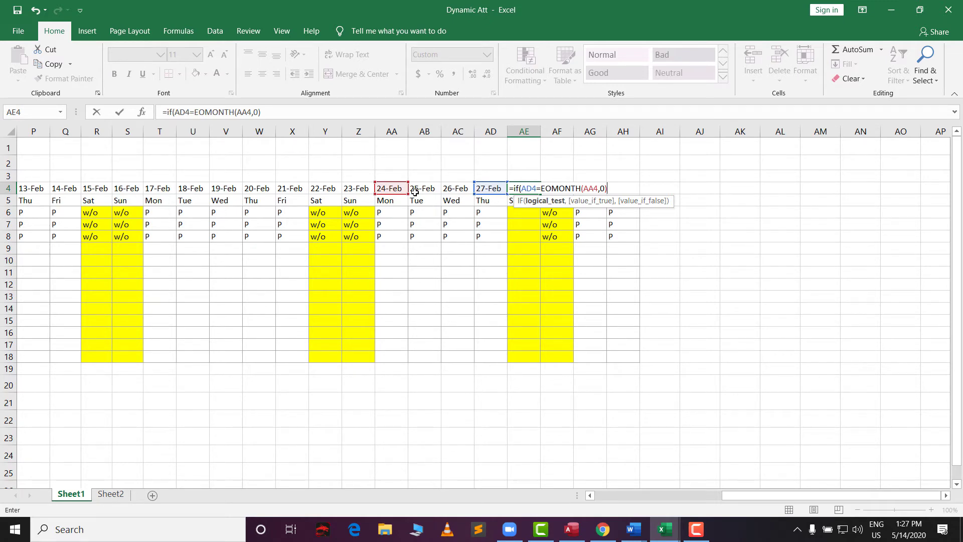
Review the logical test in the AE4 formula and give the IF an empty string "" as its value if true.
left_click_drag(523, 187, 608, 188)
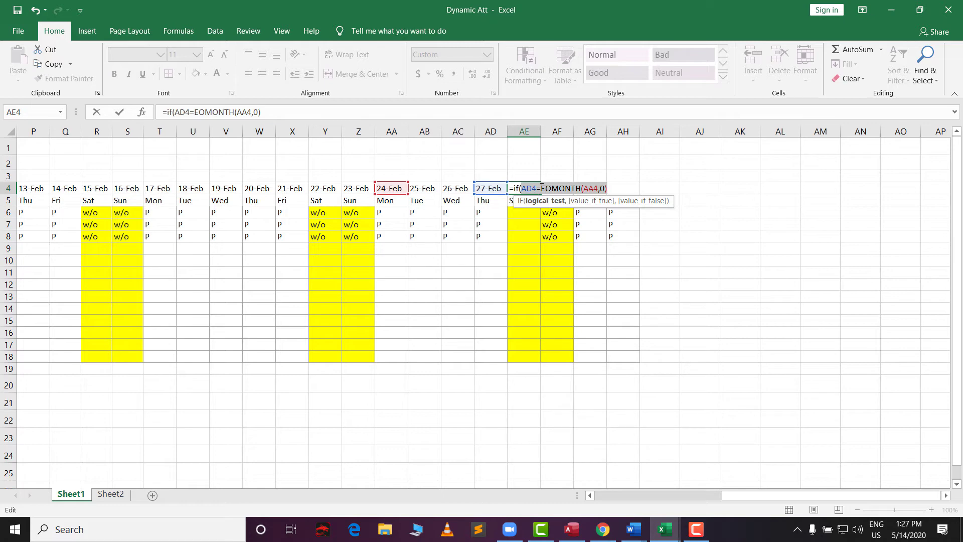
left_click_drag(541, 187, 620, 189)
left_click_drag(537, 188, 522, 187)
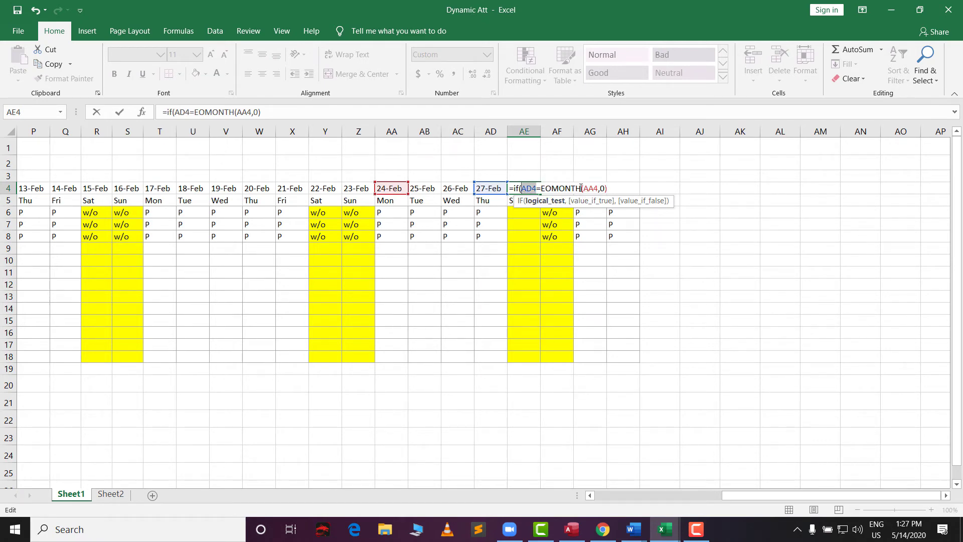
left_click(608, 188)
type(",")
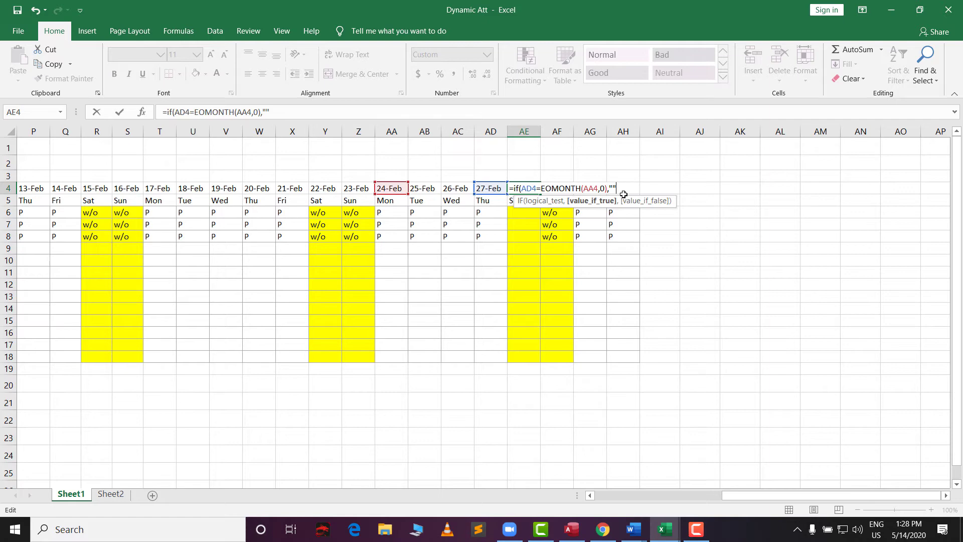
type(",")
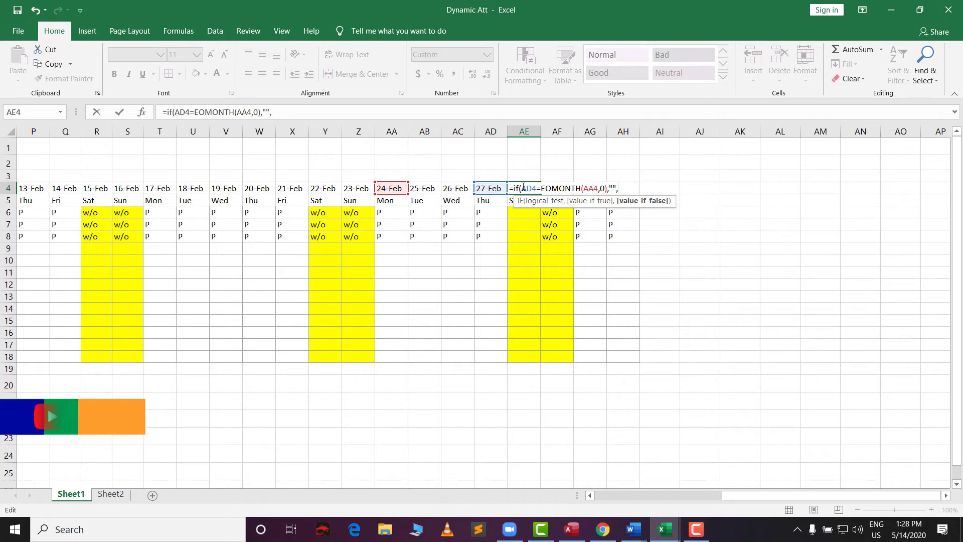
Complete the AE4 formula with AD4+1 as the value if false, making it =IF(AD4=EOMONTH(AA4,0),"",AD4+1).
left_click_drag(522, 187, 607, 188)
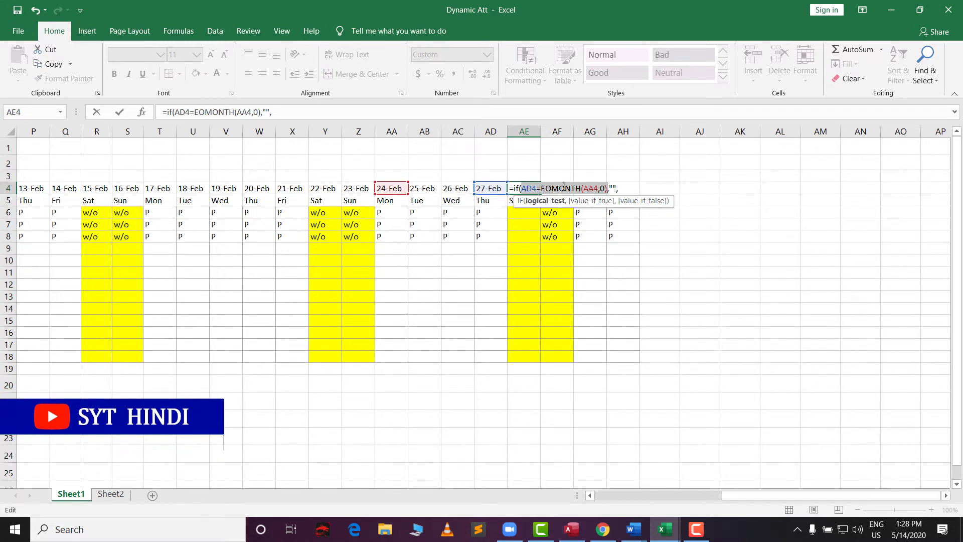
left_click(626, 190)
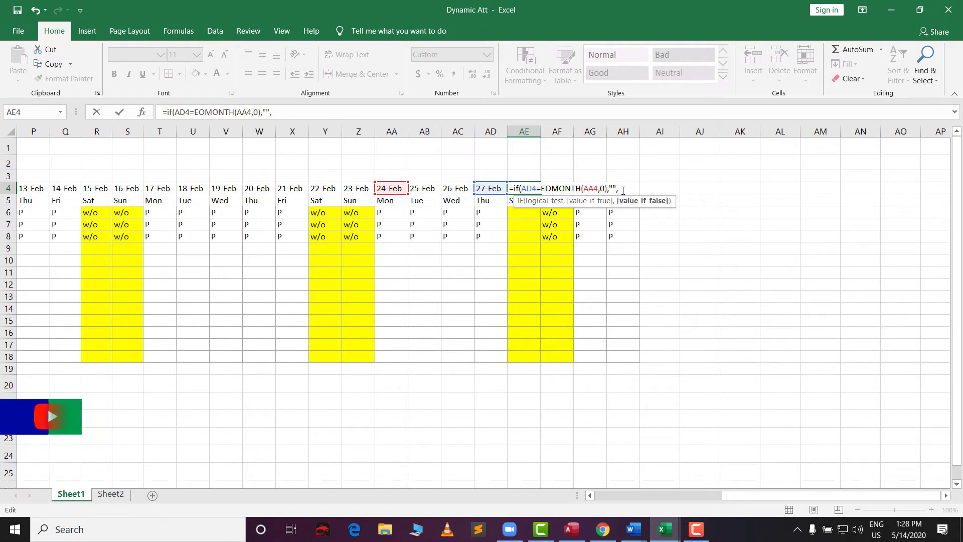
left_click(492, 189)
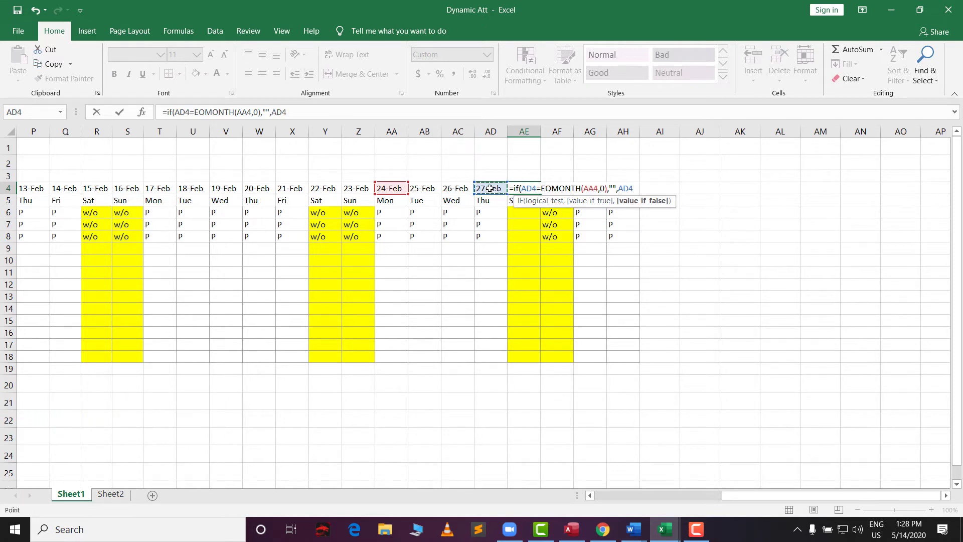
type("+1")
type(")")
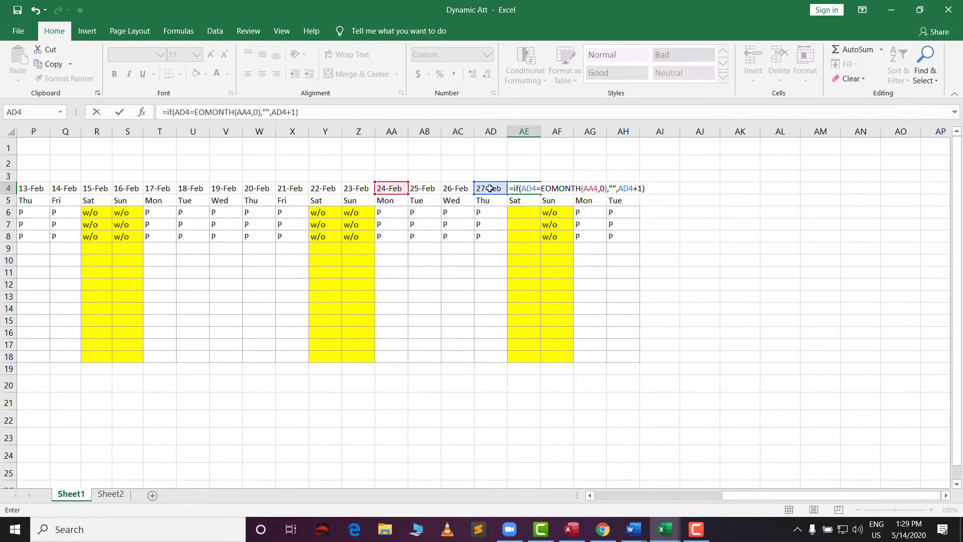
Enter the IF formula in AE4 and fill it across the date row through AH4.
key("Return")
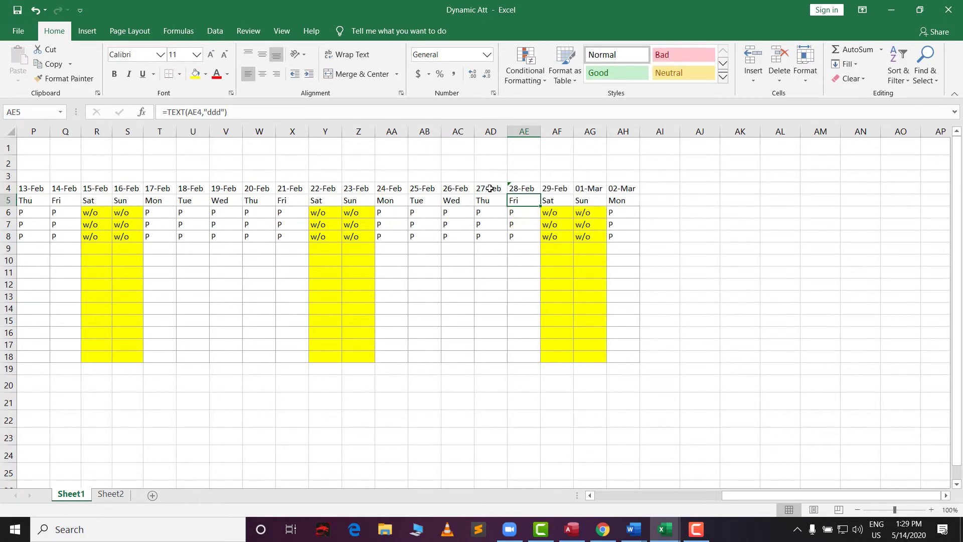
left_click(525, 188)
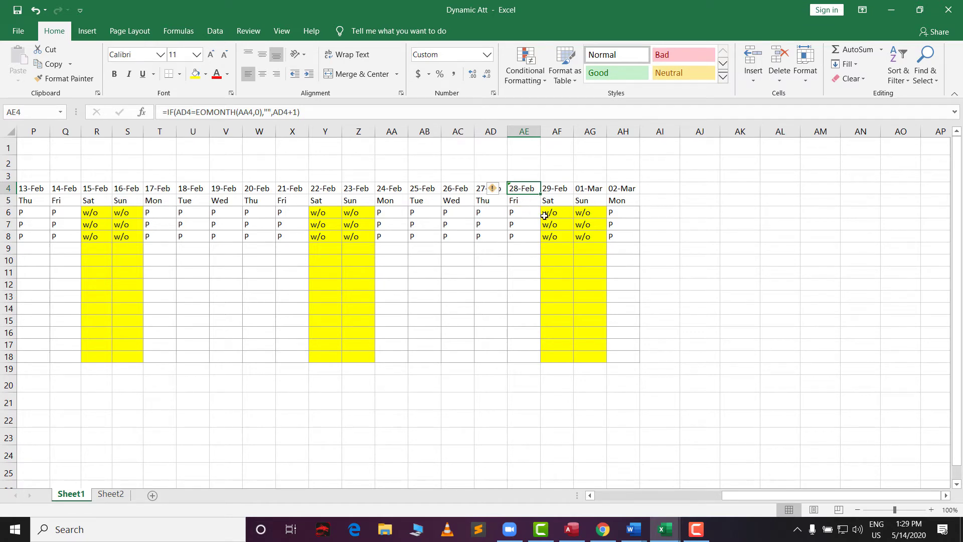
left_click_drag(540, 195, 540, 360)
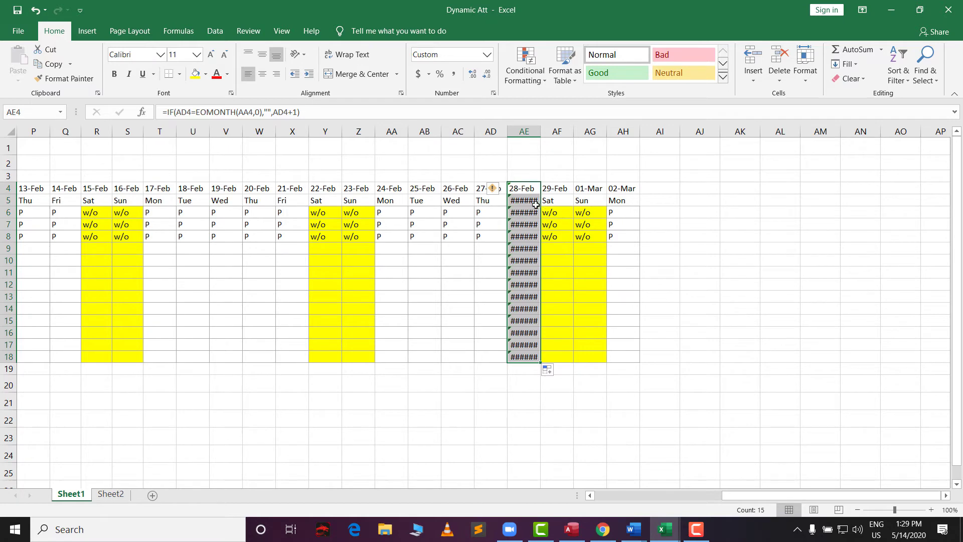
key("ctrl+z")
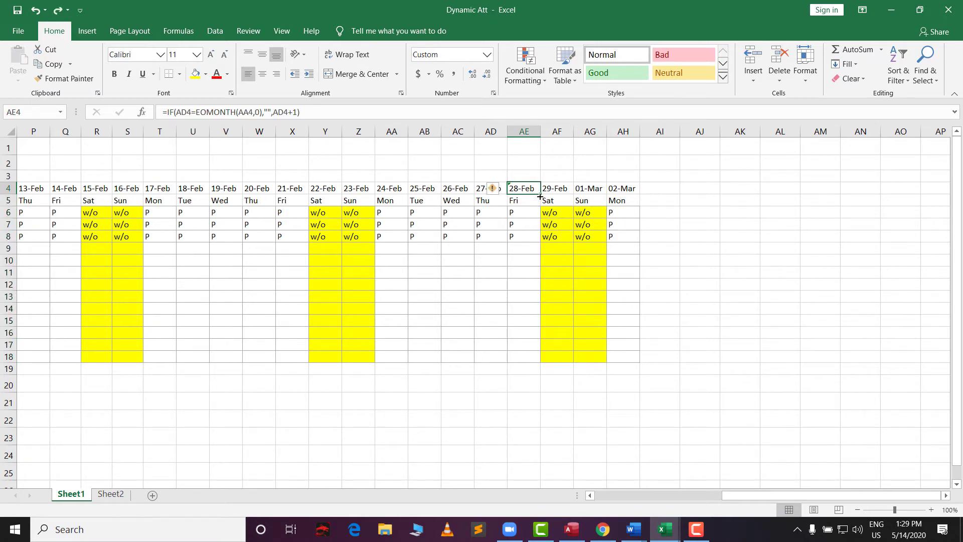
left_click_drag(540, 196, 633, 191)
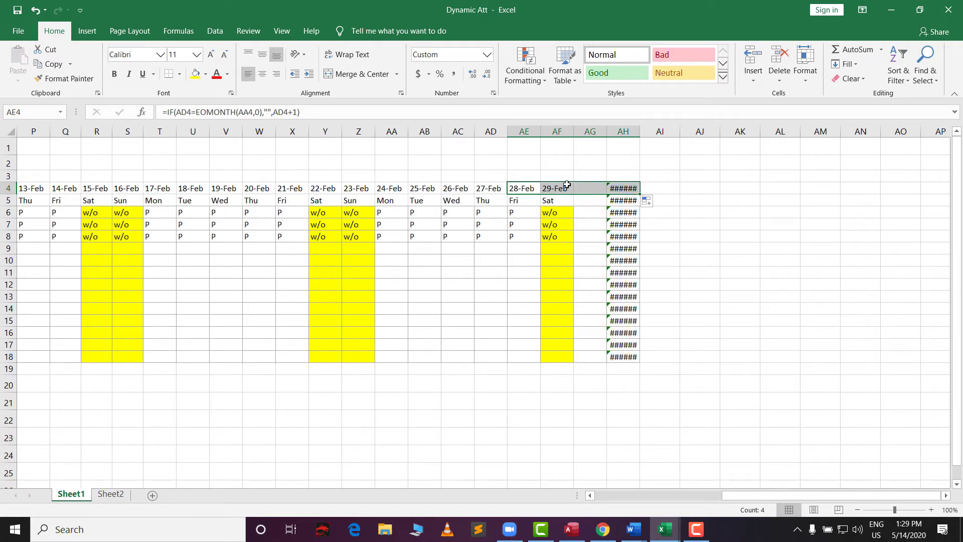
Check the filled formulas in AF4, AG4 and AH4, and inspect the cells below AG4 and AH4.
left_click(591, 188)
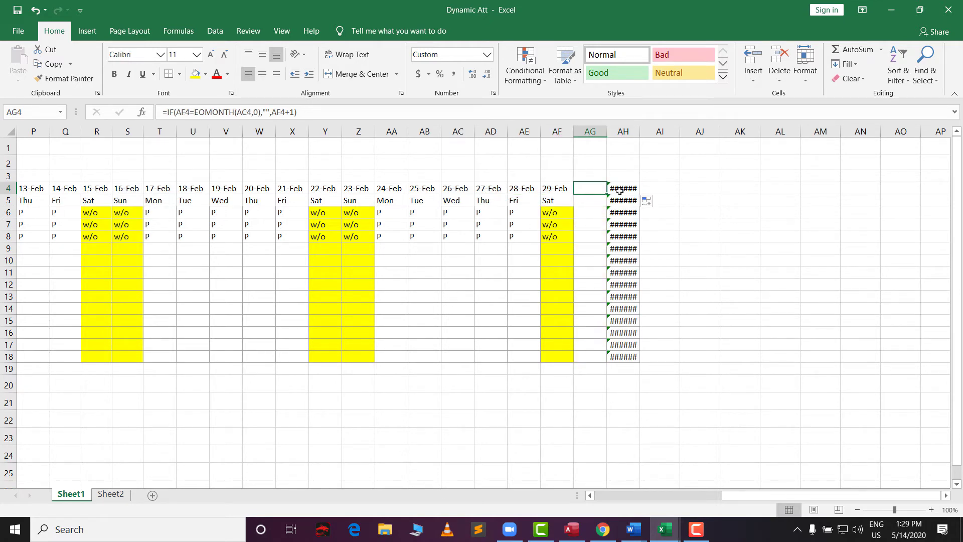
left_click(620, 190)
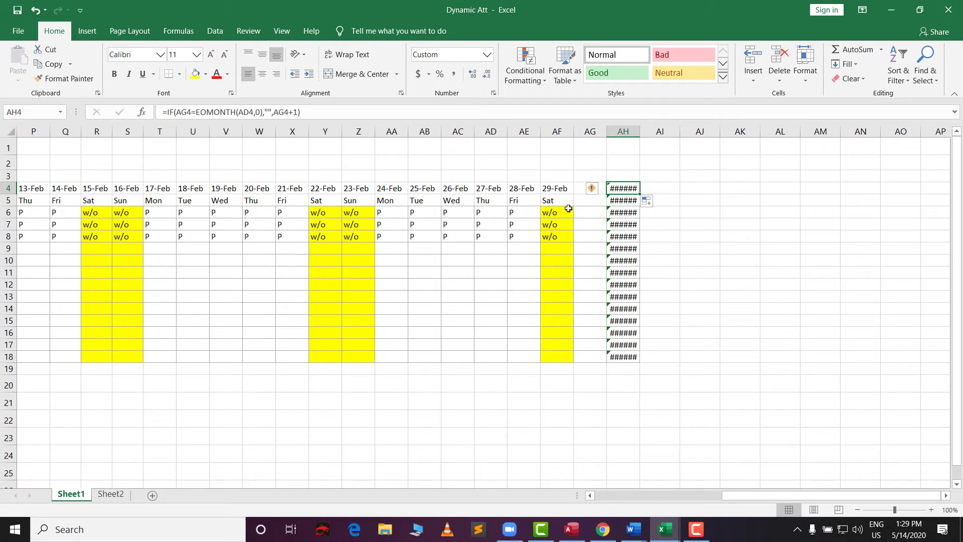
left_click(555, 191)
left_click(587, 189)
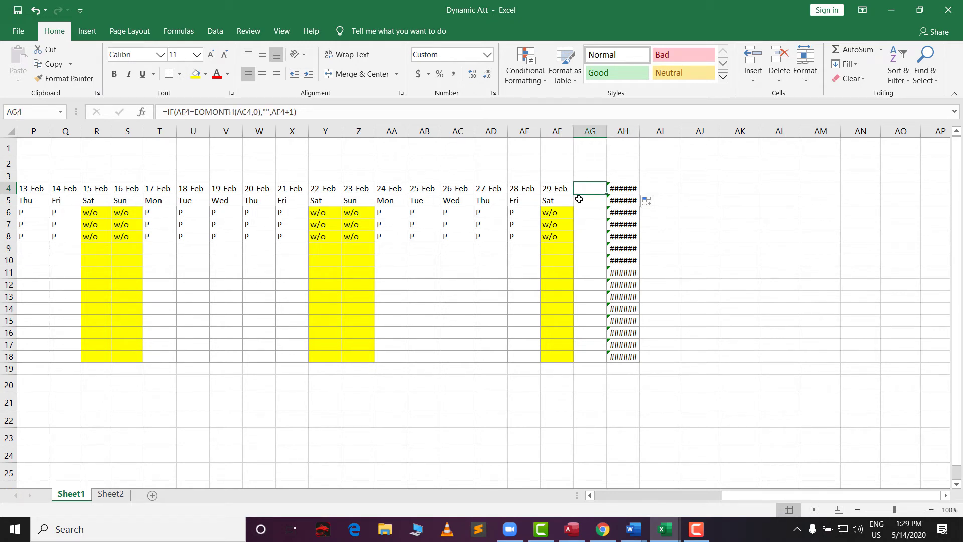
left_click_drag(588, 196, 600, 348)
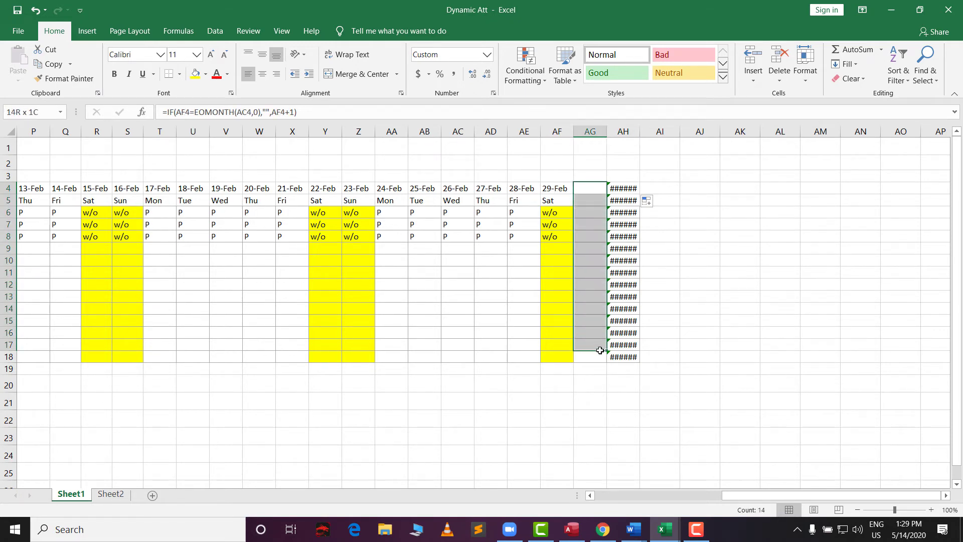
left_click(553, 187)
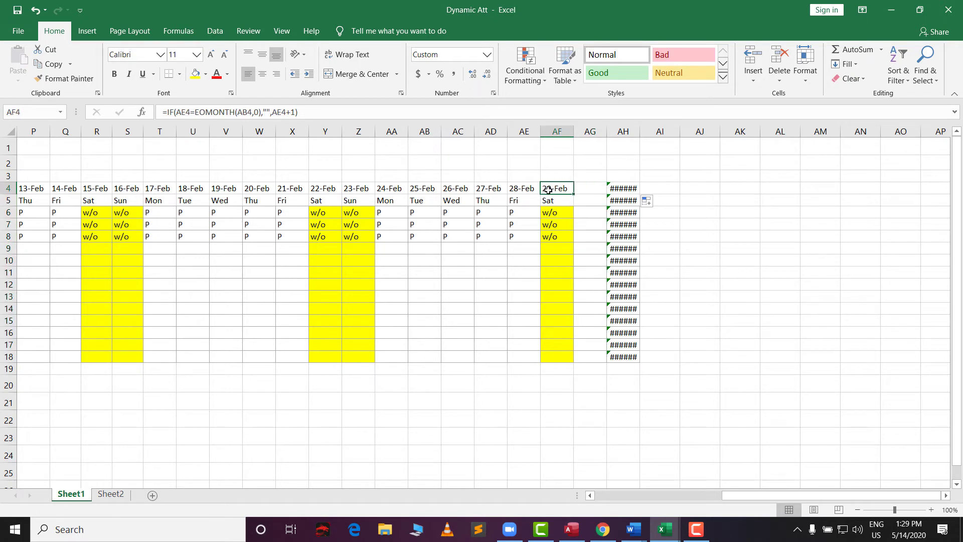
double_click(555, 189)
key("Escape")
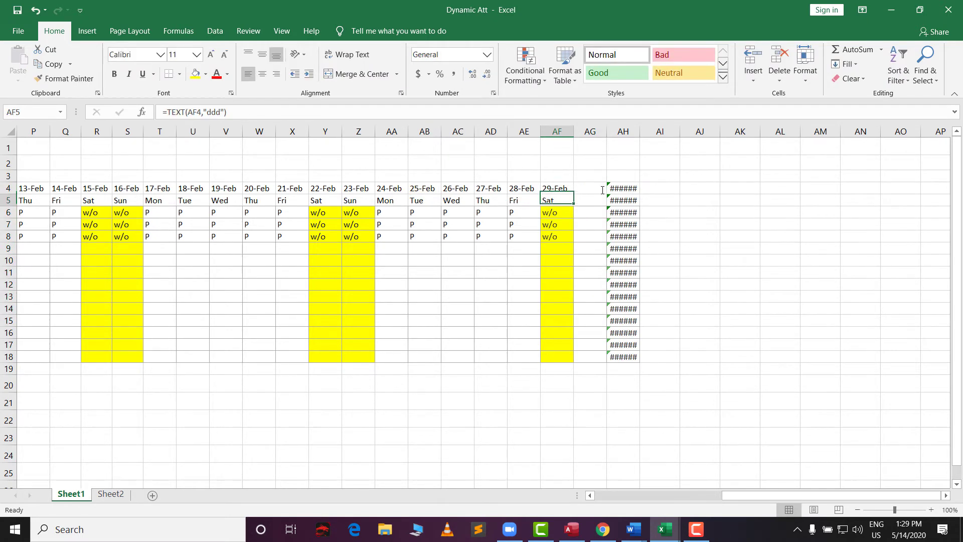
left_click(620, 190)
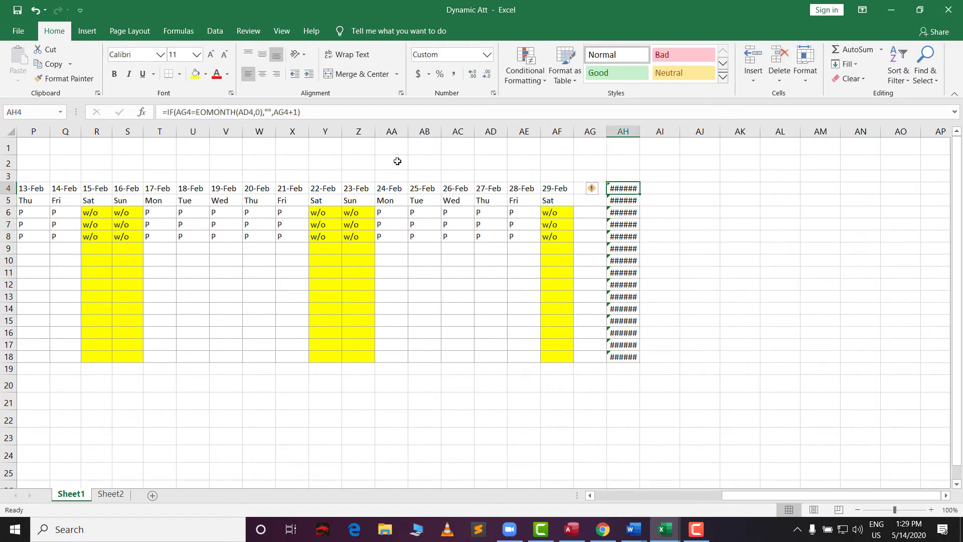
double_click(624, 196)
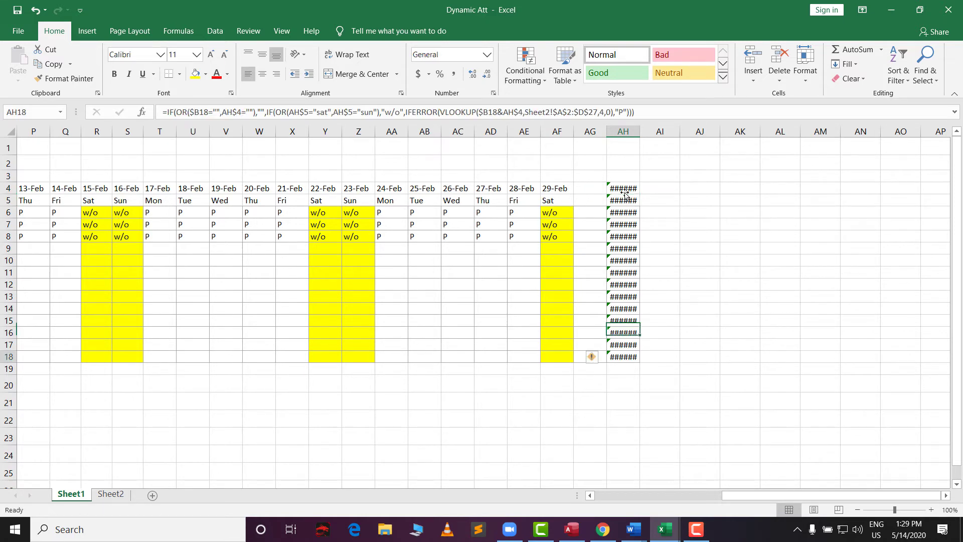
double_click(609, 192)
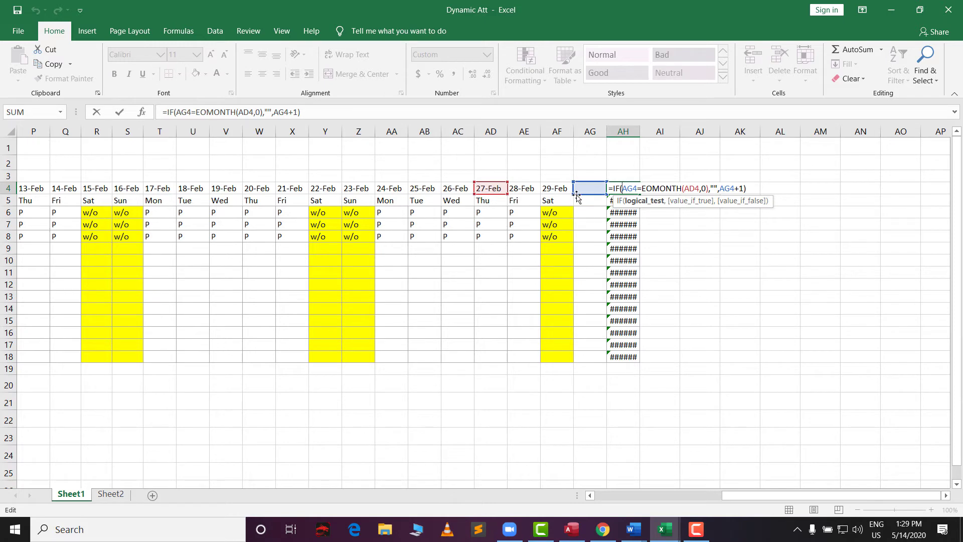
key("Return")
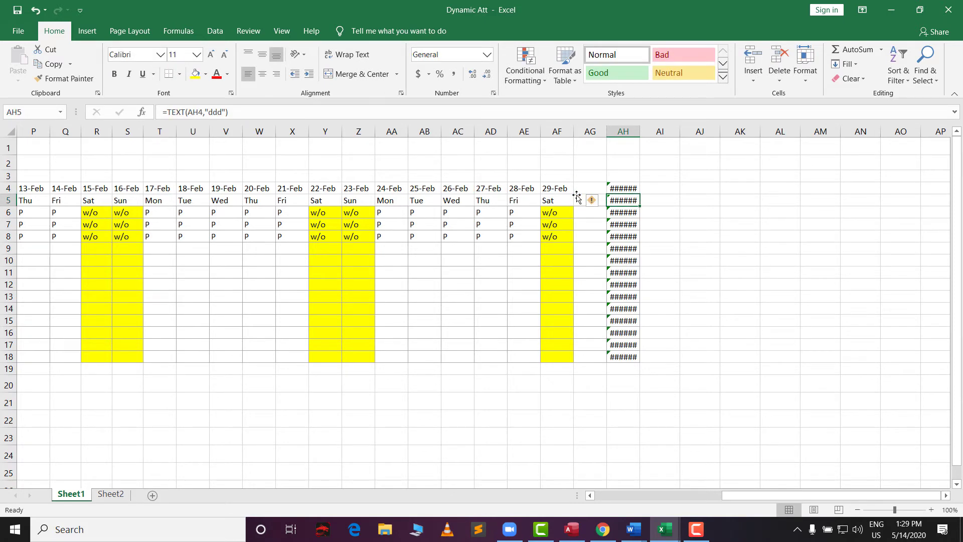
Review the AE4 formula part by part: the AD4 and EOMONTH test, the empty string and the AD4+1 value if false.
double_click(519, 189)
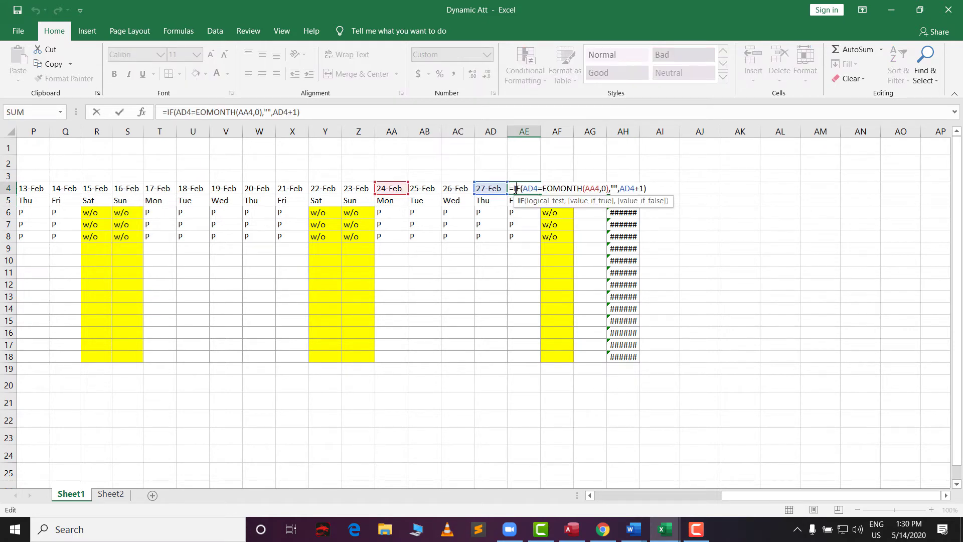
left_click_drag(515, 189, 648, 190)
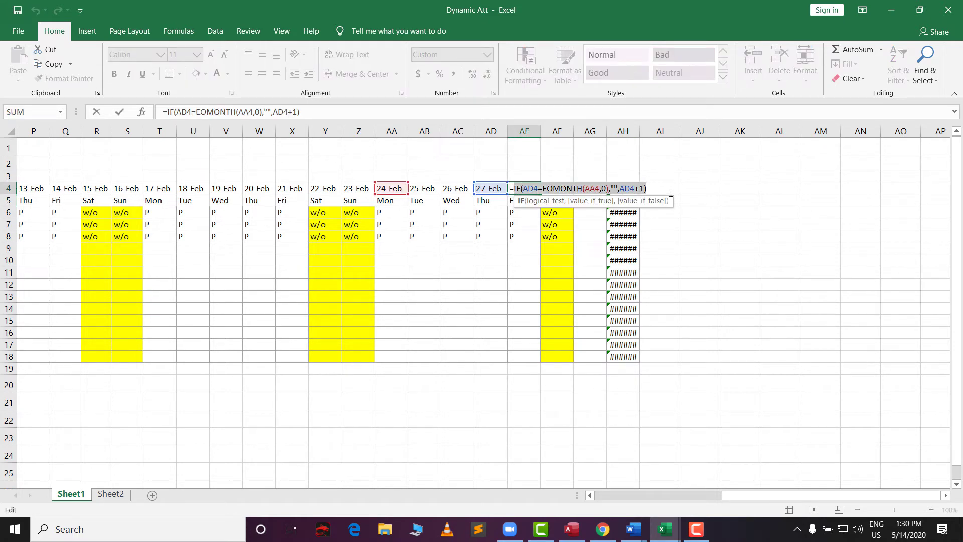
left_click(536, 188)
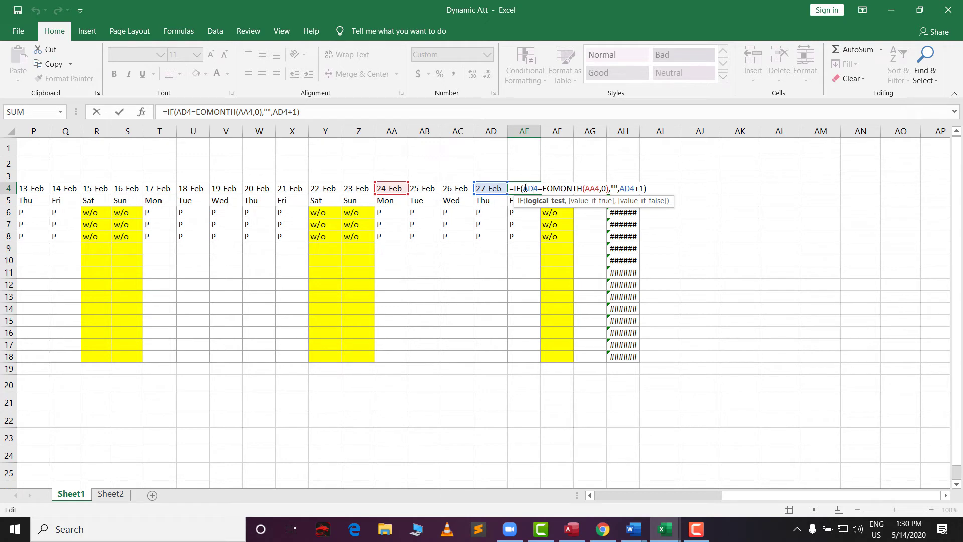
mouse_move(524, 189)
left_mouse_down()
mouse_move(607, 186)
mouse_move(523, 189)
left_mouse_up()
left_click(600, 188)
left_click_drag(620, 189, 546, 188)
left_click(609, 188)
left_click_drag(619, 188, 645, 188)
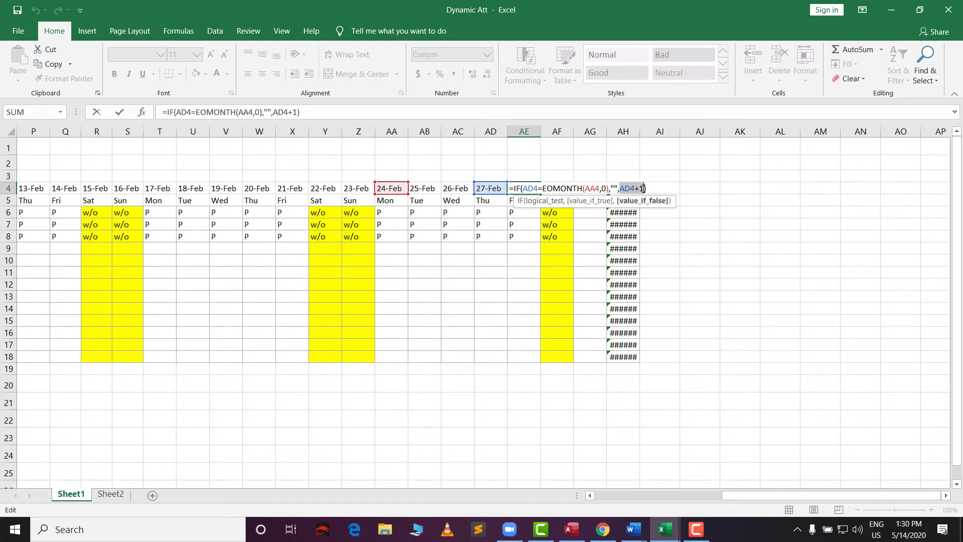
key("Return")
Compare the cell references of the date formulas in AE4, AF4 and AG4.
left_click(526, 190)
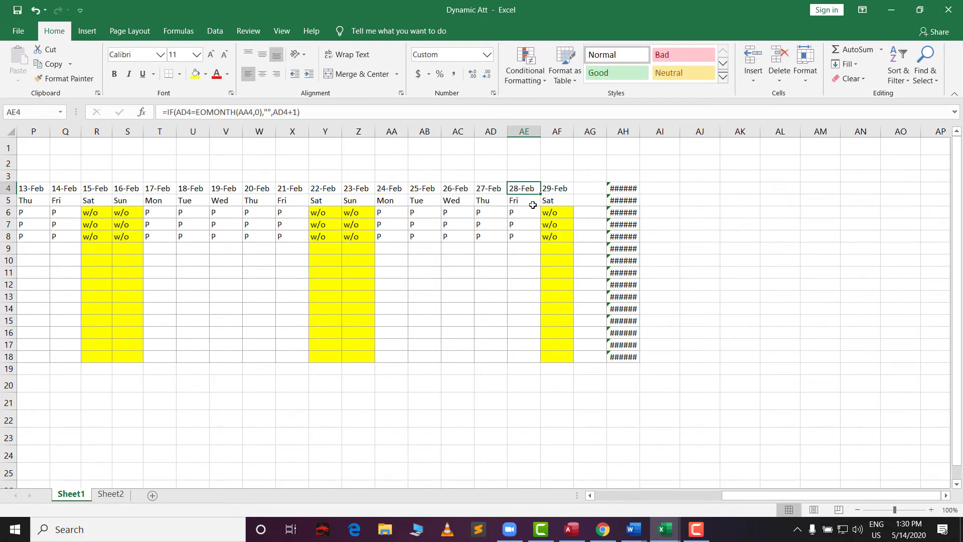
left_click(558, 189)
double_click(557, 189)
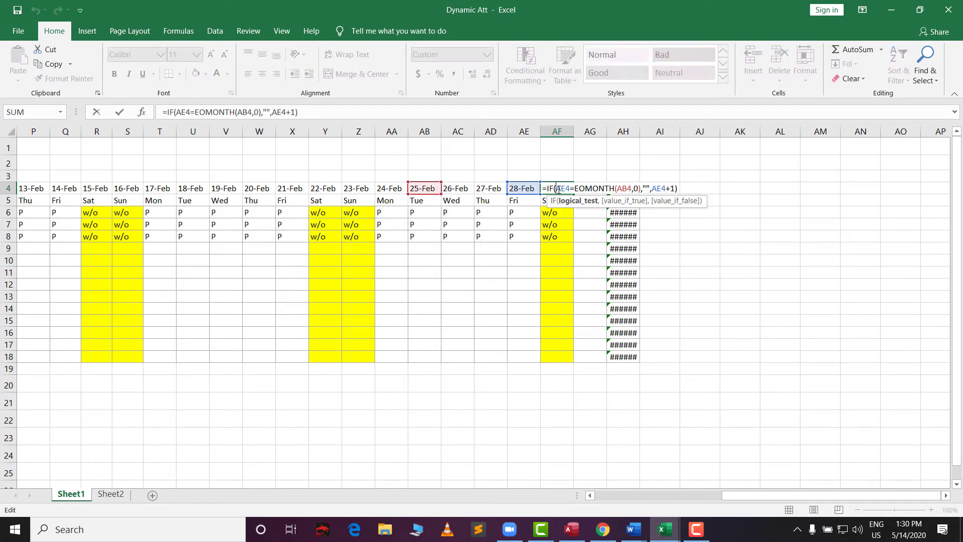
key("Escape")
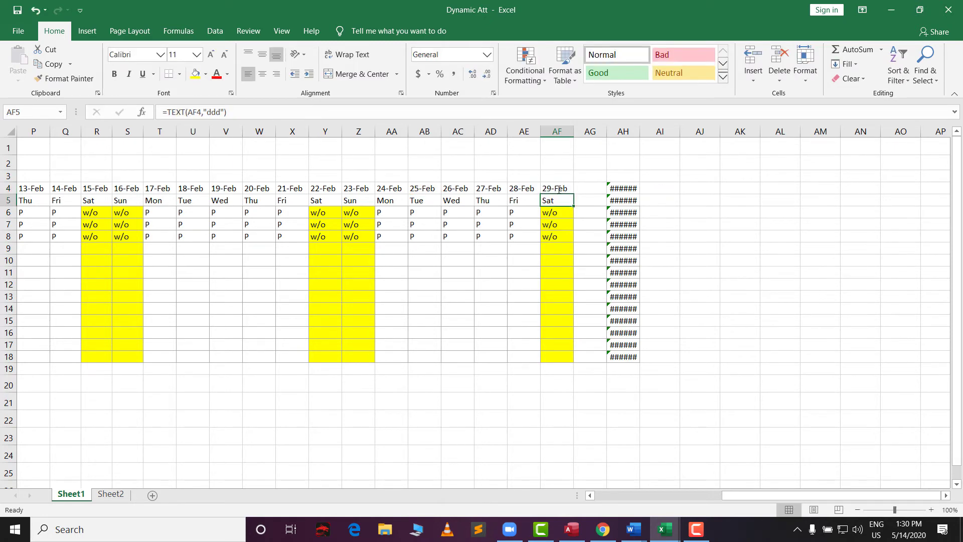
left_click(588, 187)
double_click(588, 188)
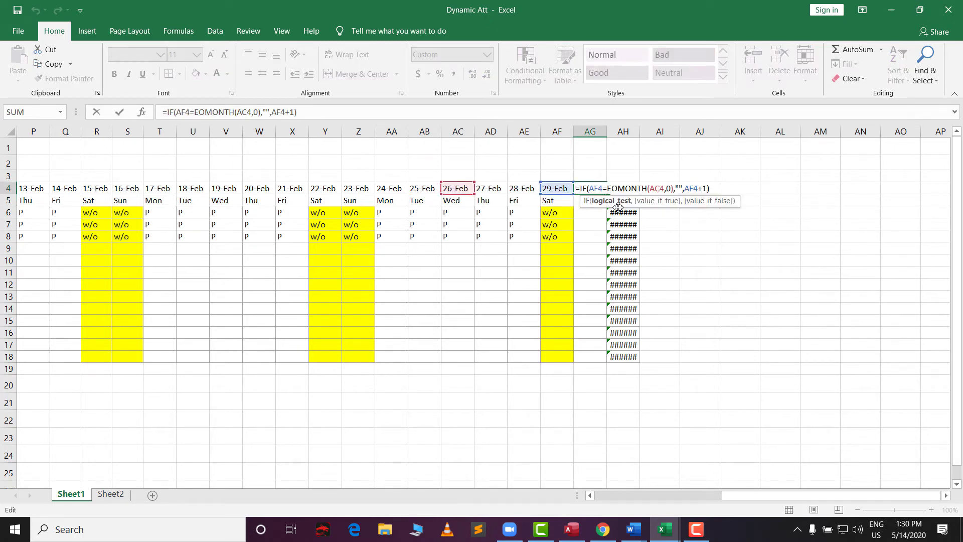
key("Return")
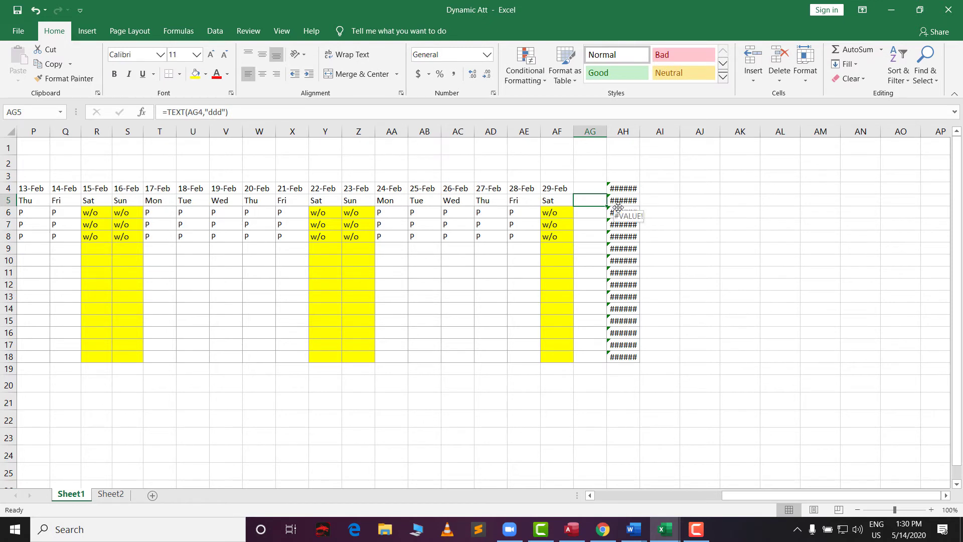
Trace the AH4 error through AF4 and AG4, and inspect the AG4 references in the AH4 formula.
left_click(555, 192)
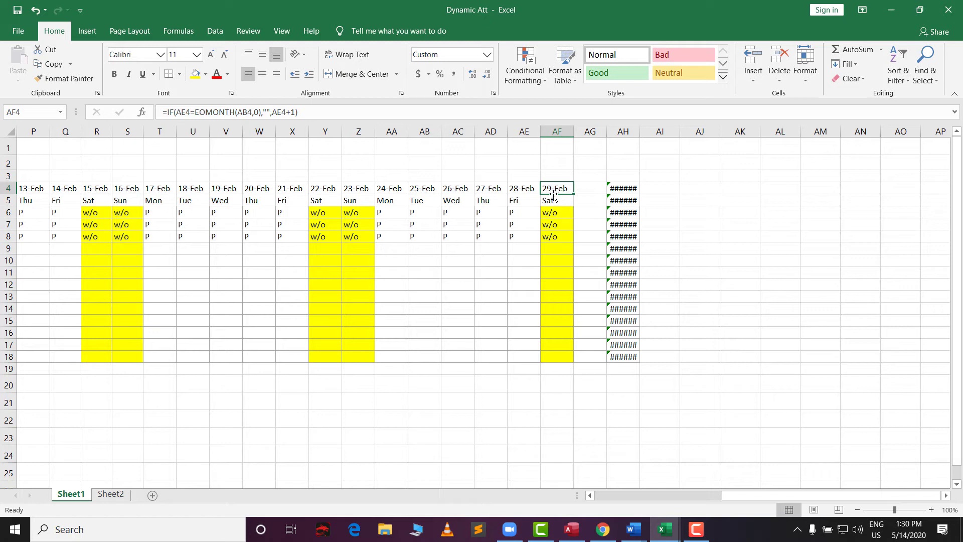
left_click(593, 188)
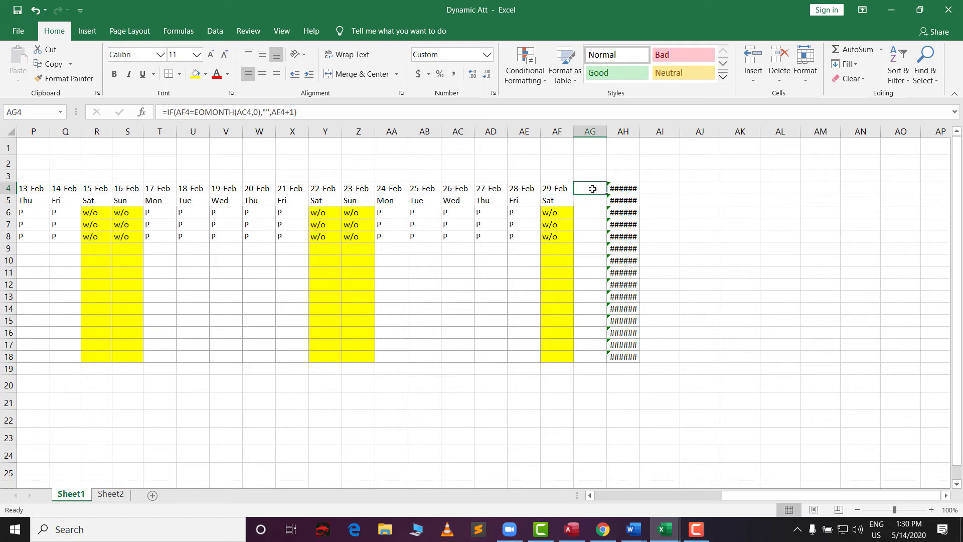
left_click(628, 188)
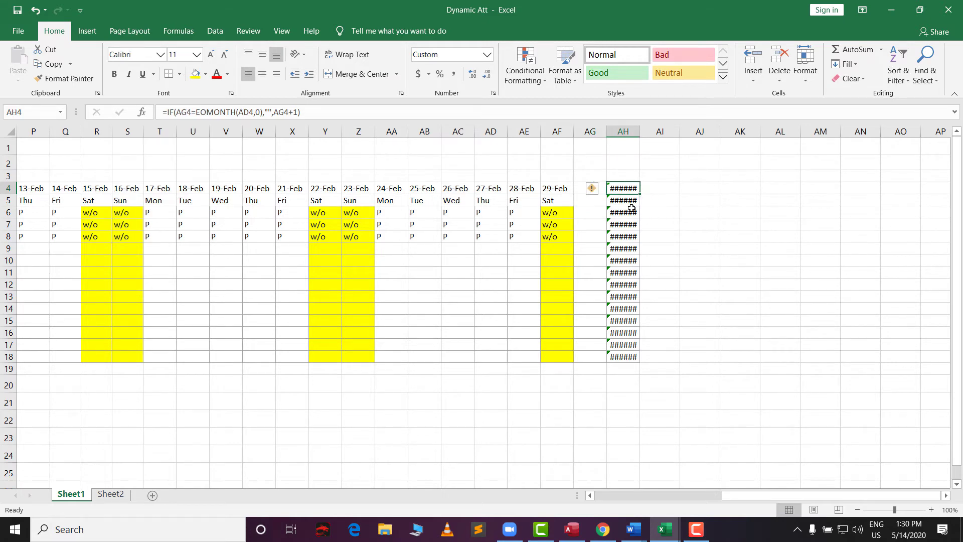
double_click(628, 189)
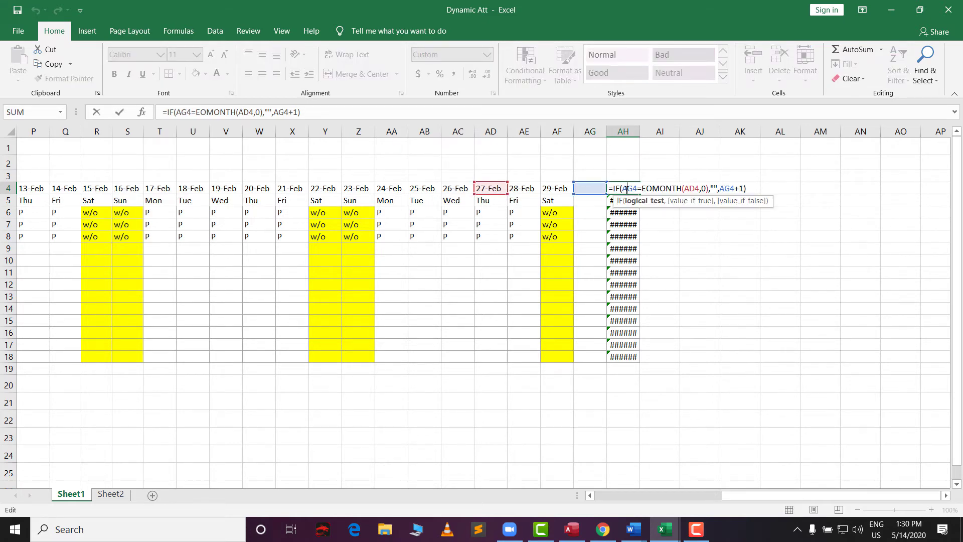
key("Return")
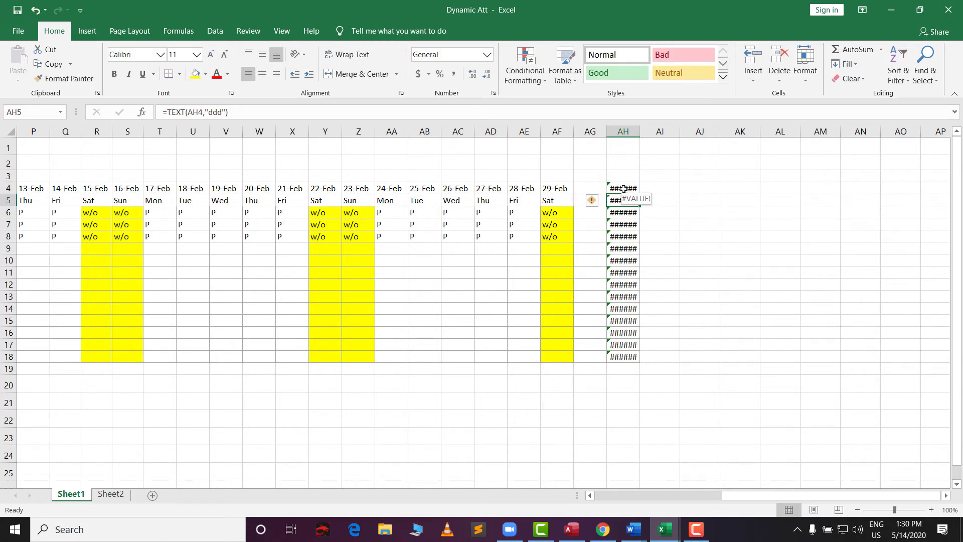
left_click(624, 189)
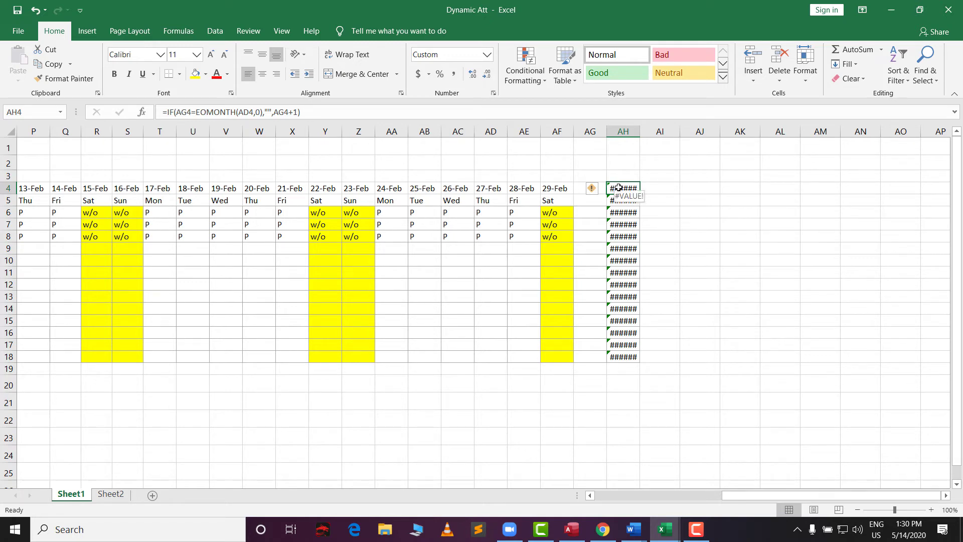
Review the whole IF formula in AE4 again and check the formula in AG4.
left_click(524, 191)
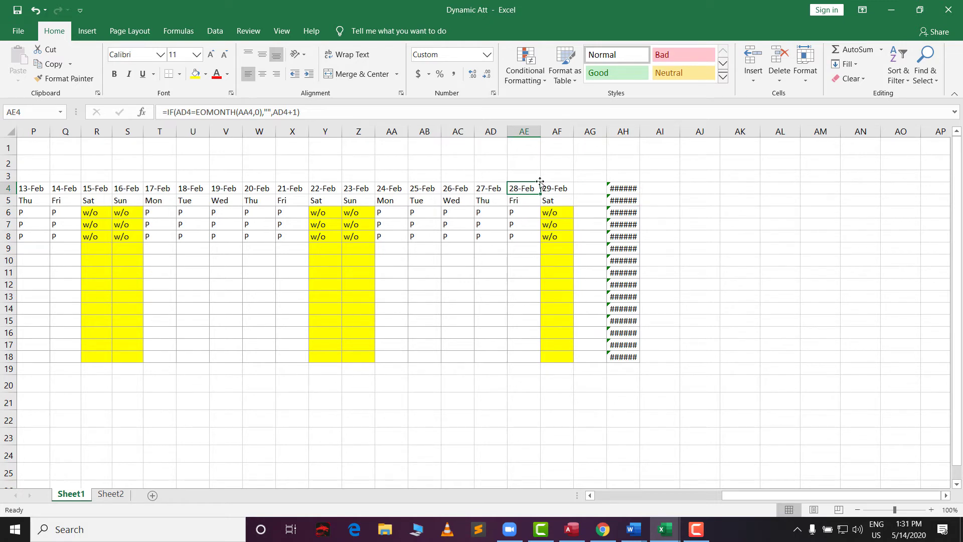
double_click(523, 189)
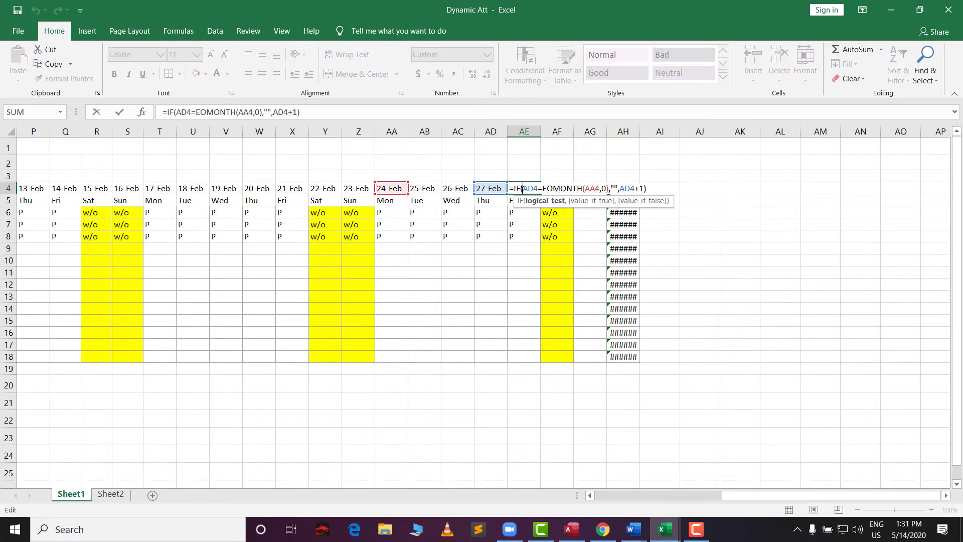
left_click_drag(512, 188, 654, 188)
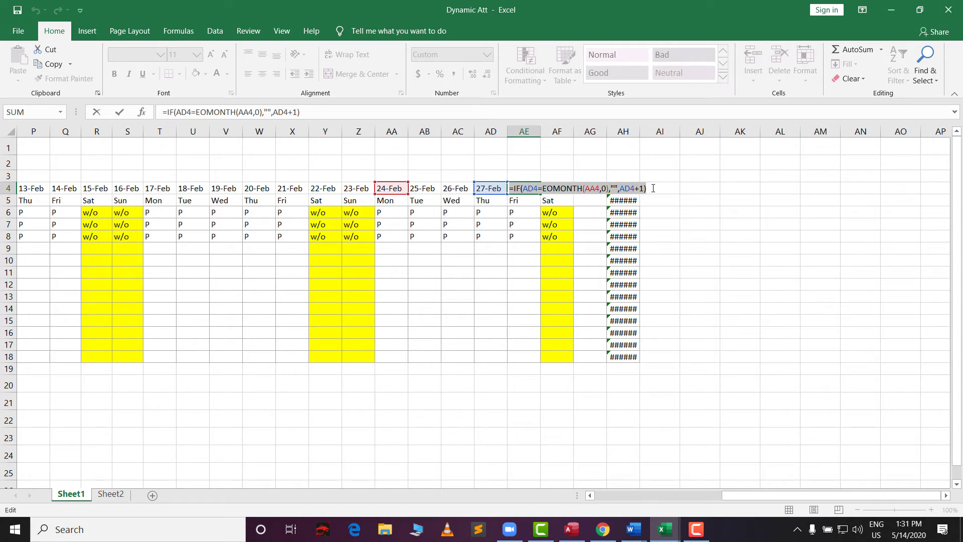
key("Return")
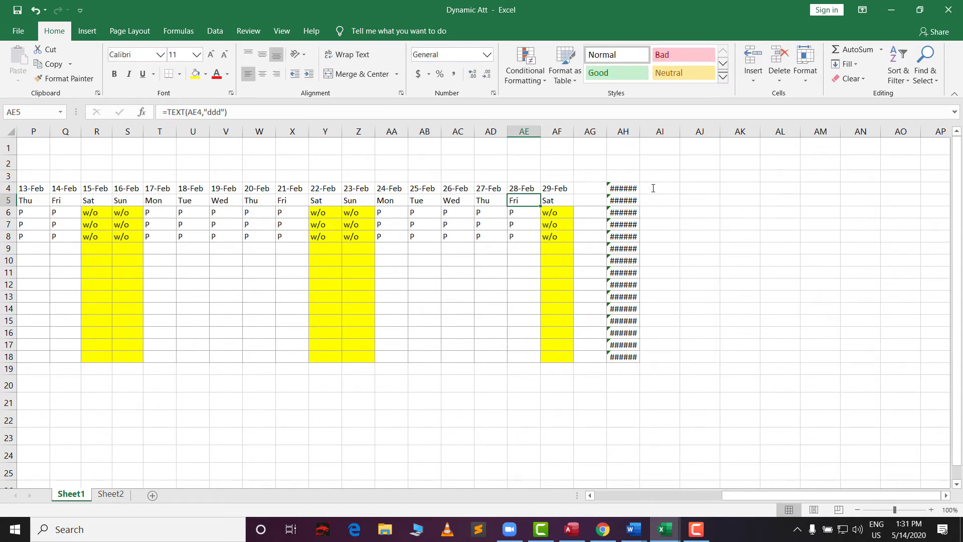
left_click(580, 192)
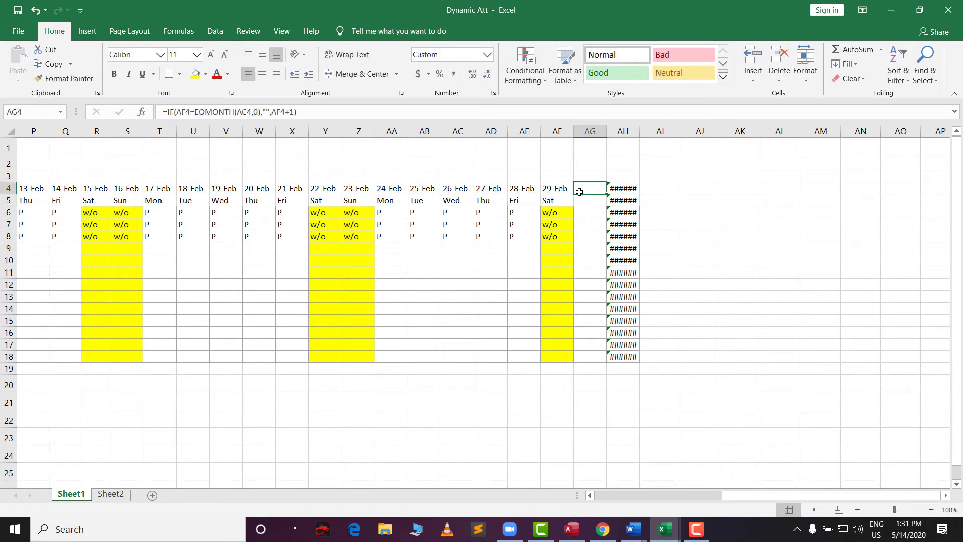
Compare the date formulas in cells AG4 and AH4 to find the source of the errors.
left_click(622, 190)
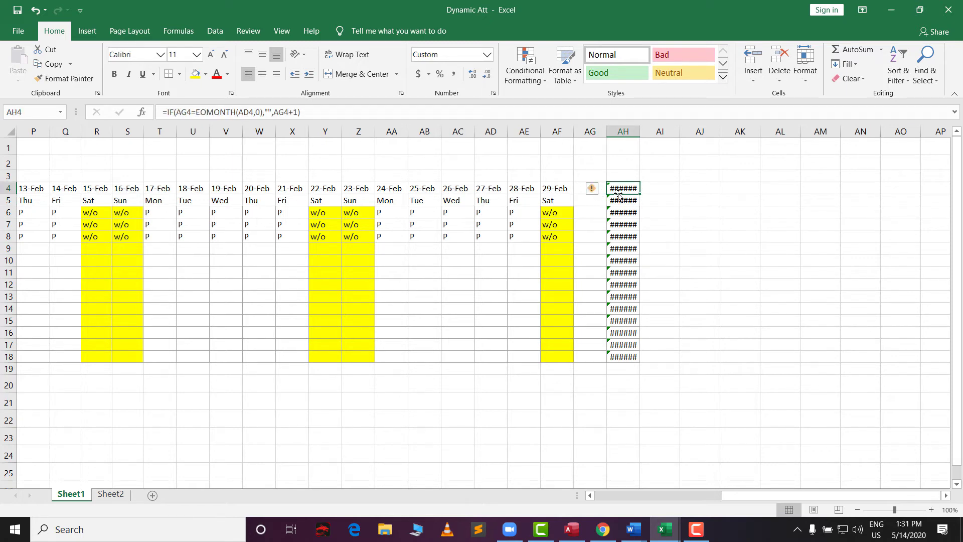
key("Left")
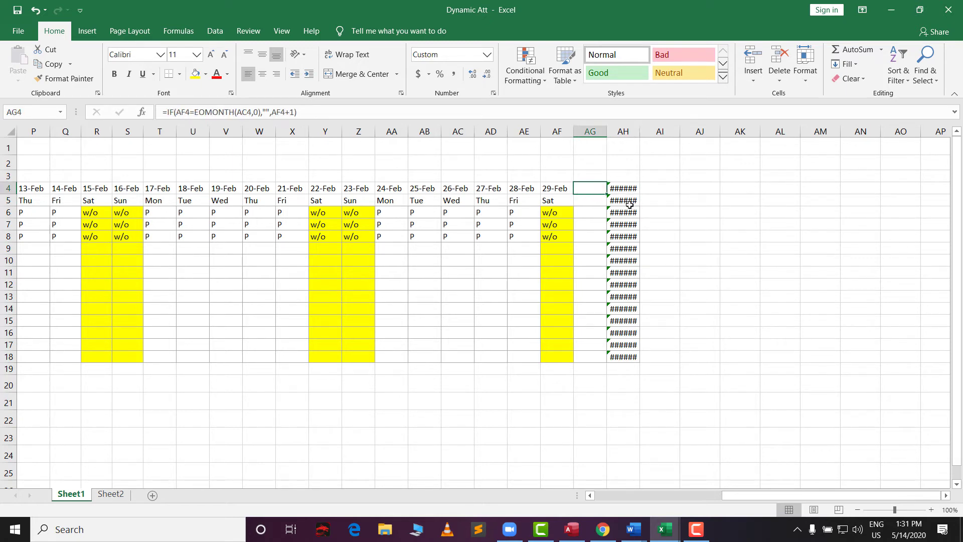
left_click(621, 189)
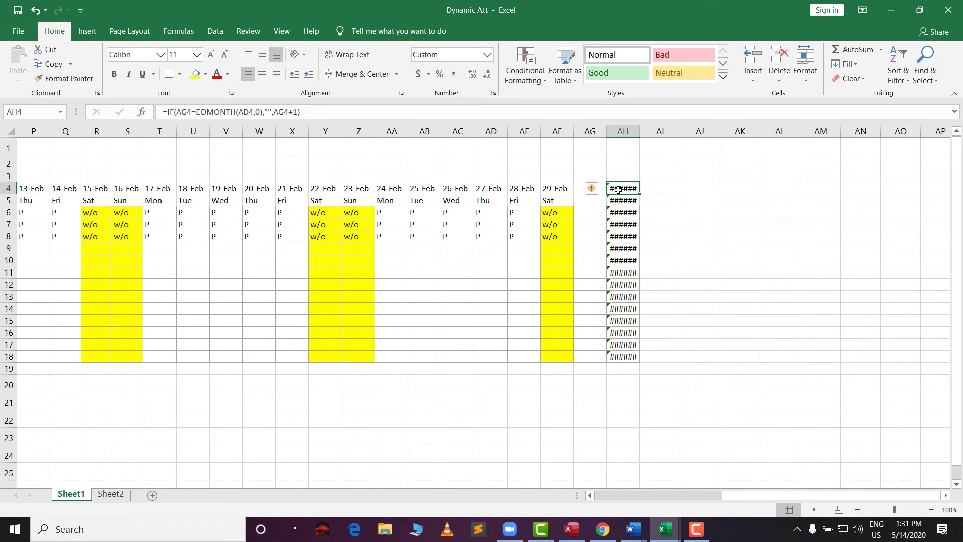
left_click(581, 190)
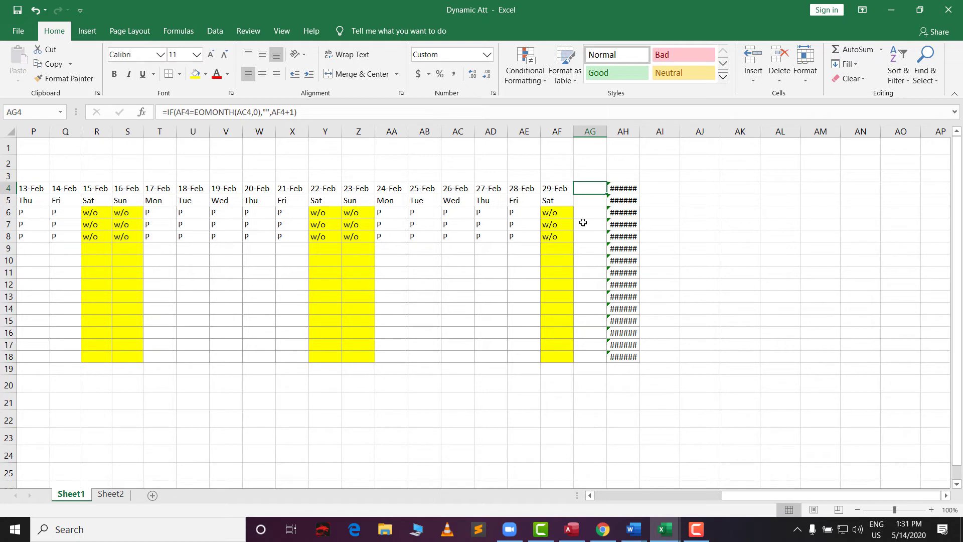
left_click(623, 193)
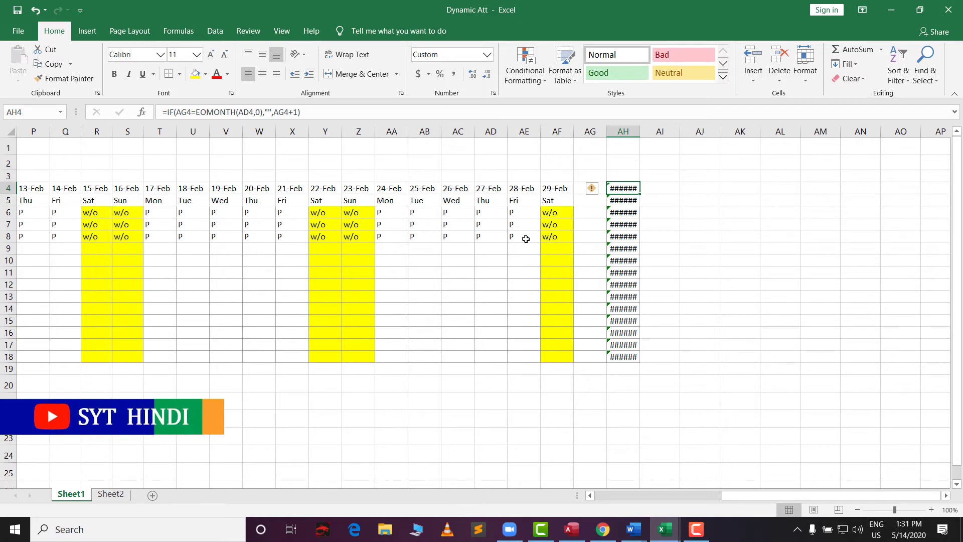
Enter the label Step-1 in cell W21 below the attendance table.
left_click(260, 400)
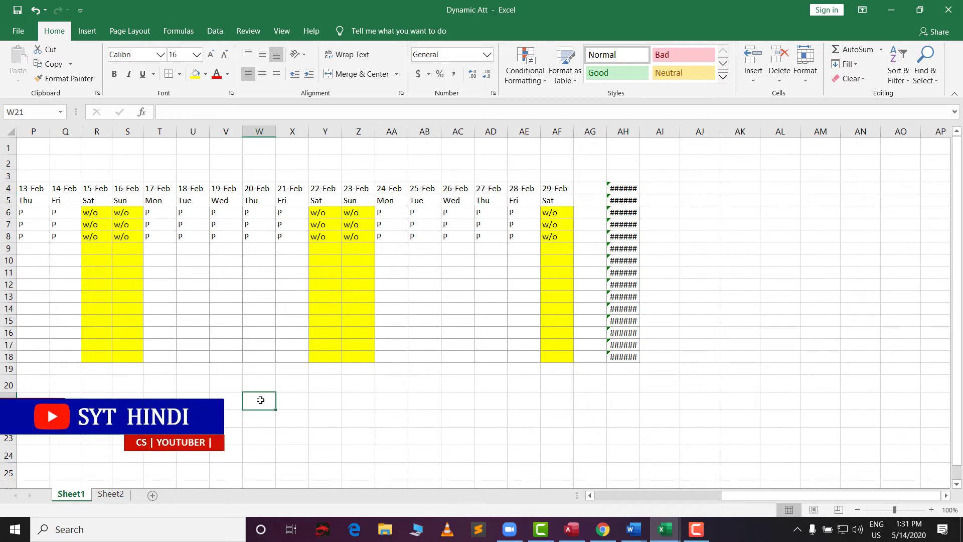
type("Ste")
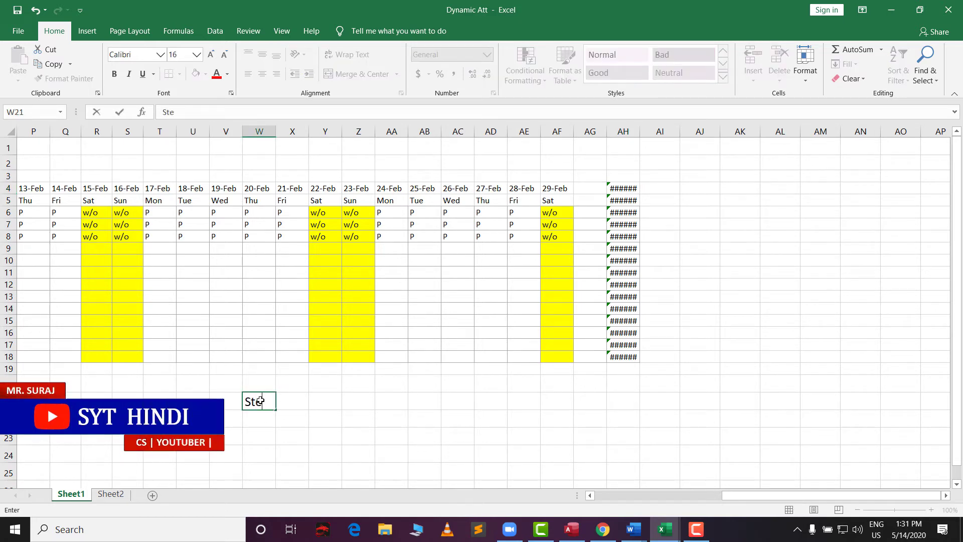
type("p-1")
left_click(325, 401)
Copy the formula text =IF(AD4=EOMONTH(AA4,0),"",AD4+1) from AE4 and paste it as text into Y21, beside the Step-1 label.
double_click(522, 201)
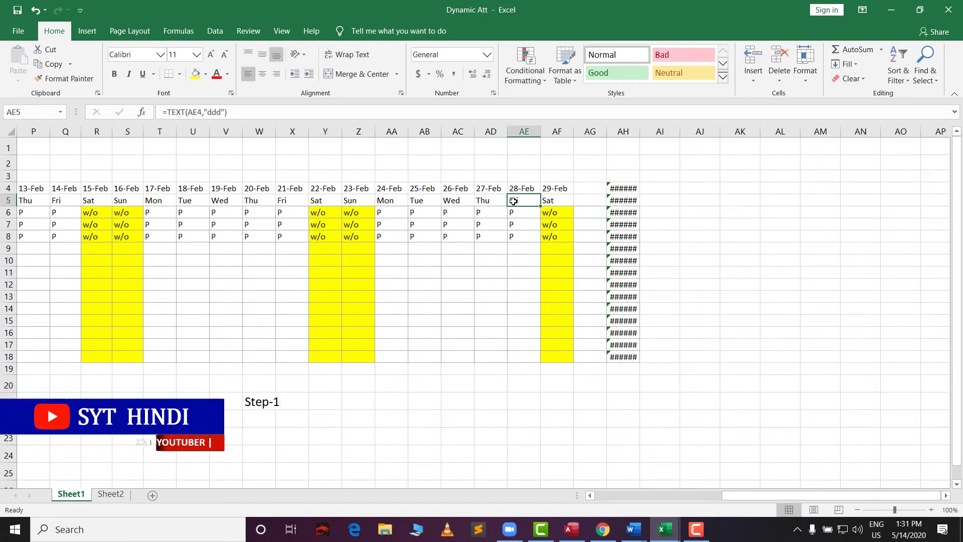
left_click(557, 190)
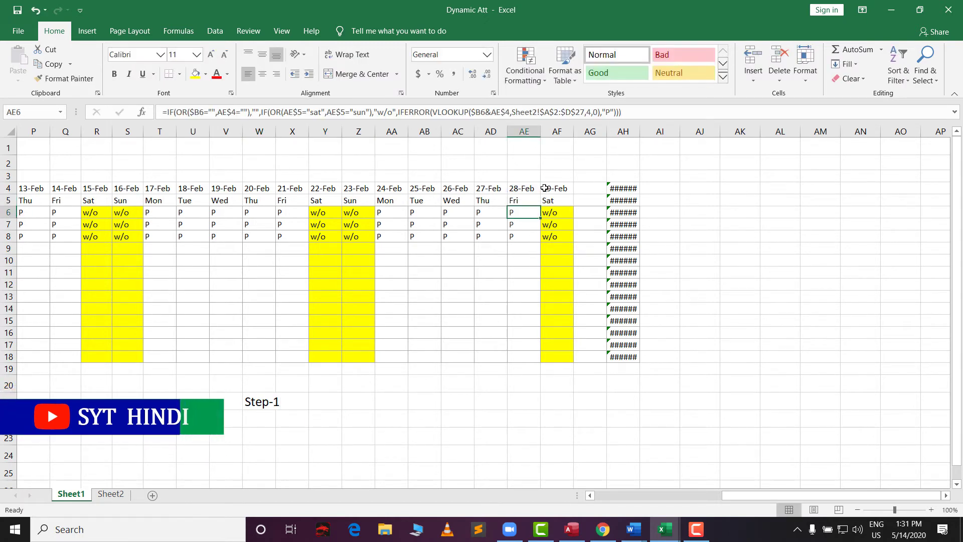
left_click(524, 188)
double_click(524, 188)
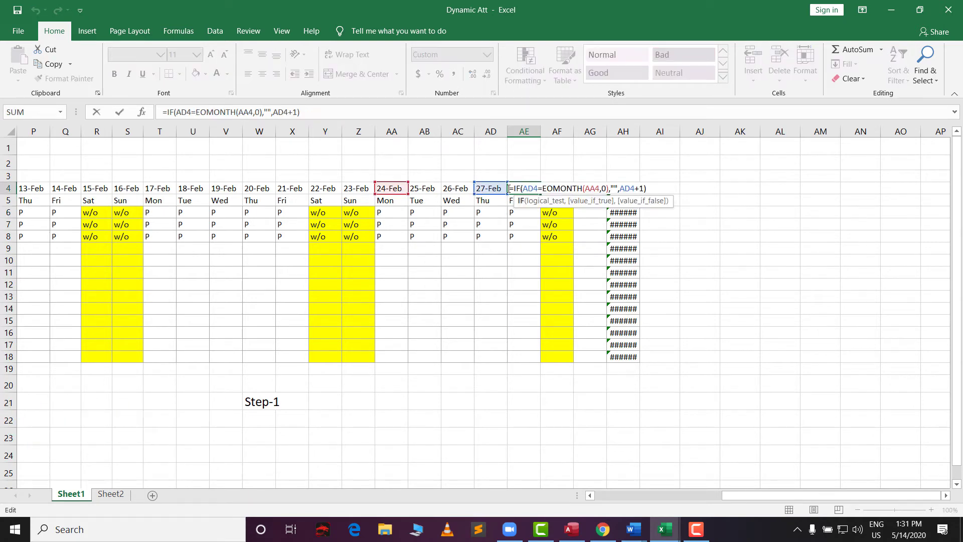
left_click_drag(509, 188, 655, 185)
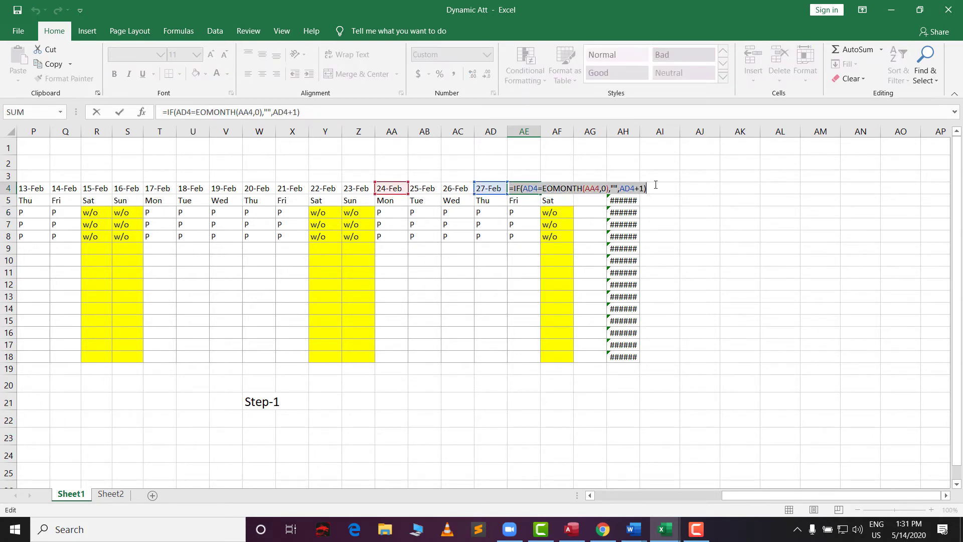
key("ctrl+c")
key("Escape")
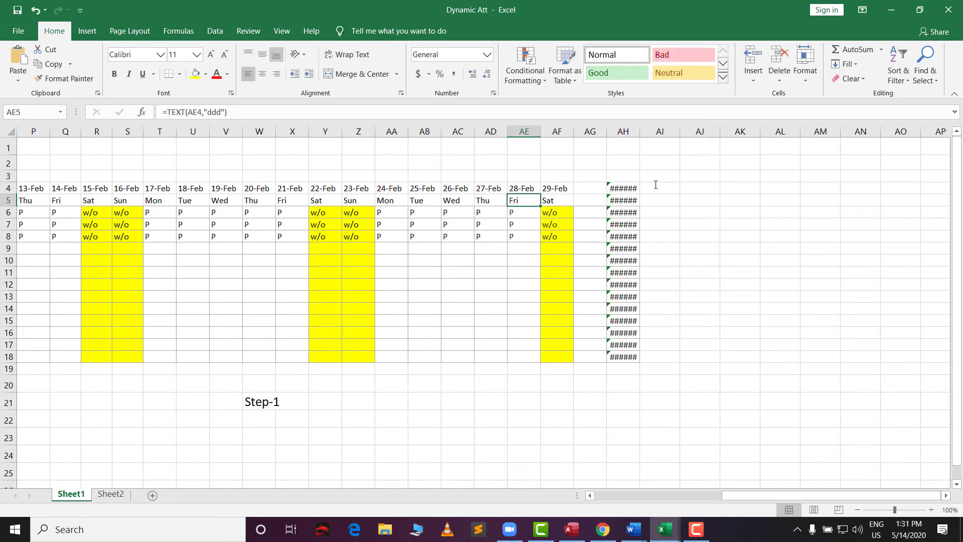
left_click(332, 402)
double_click(331, 402)
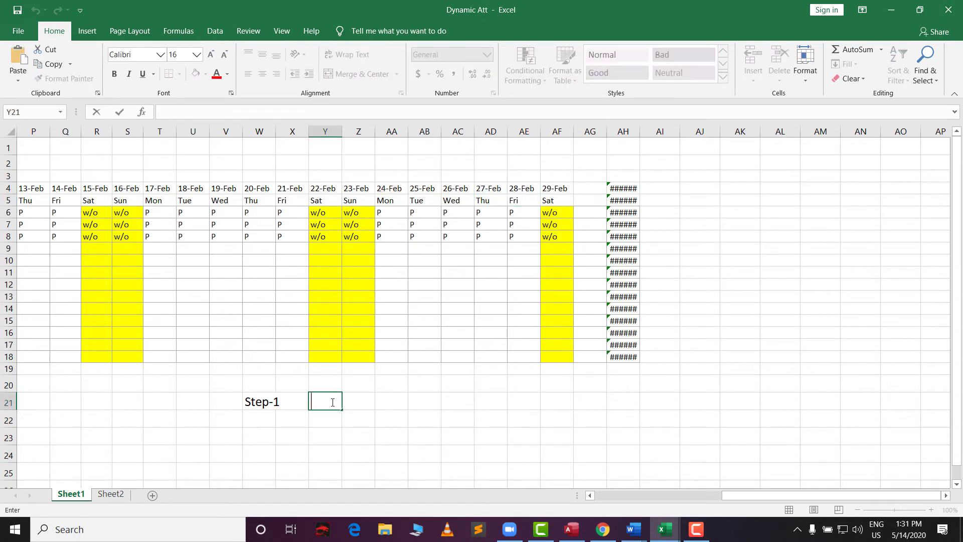
key("ctrl+v")
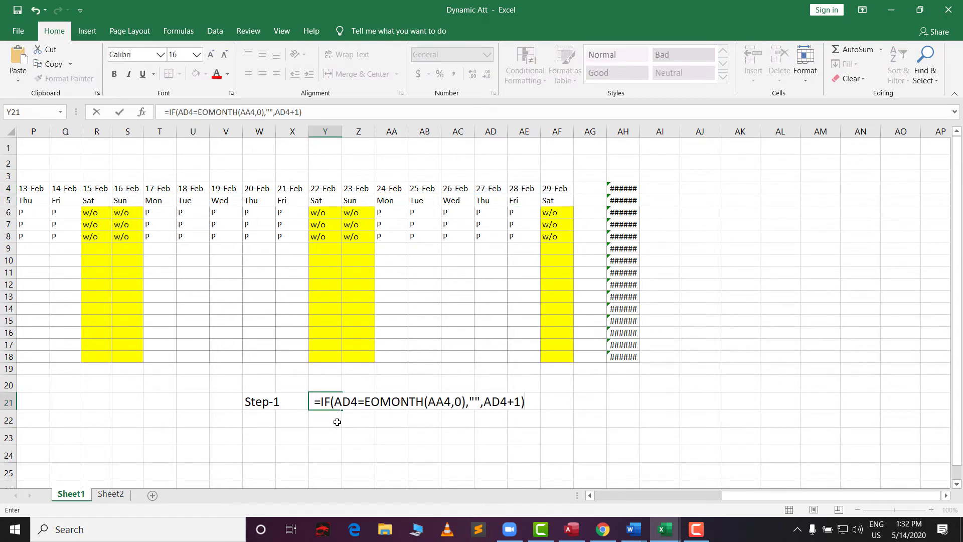
left_click(315, 435)
Enter the label Step-2 in cell W23, below the Step-1 label.
left_click(264, 436)
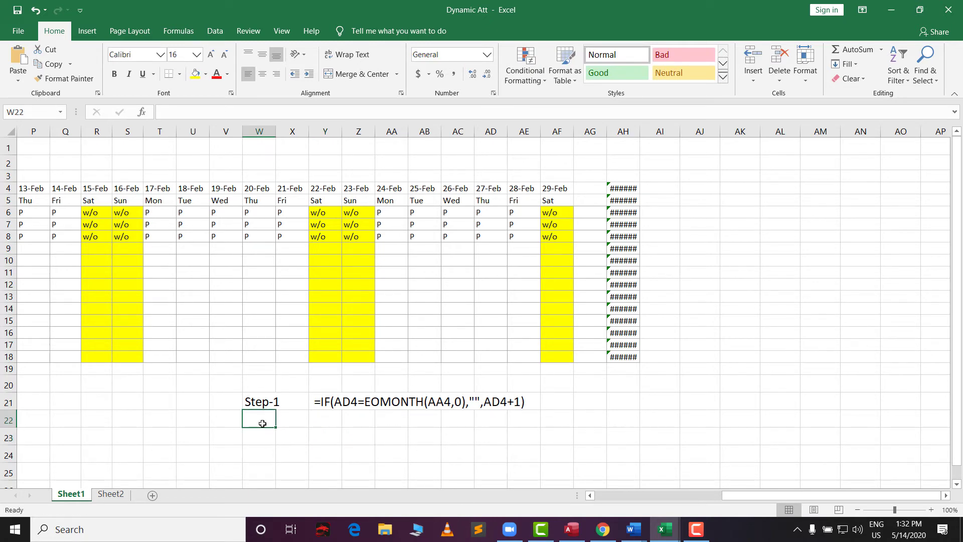
double_click(259, 436)
type("S")
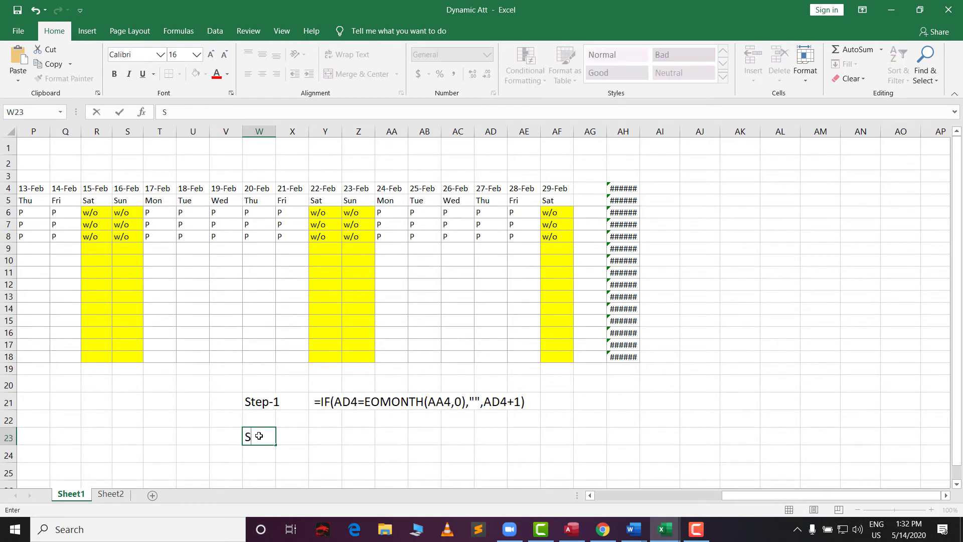
type("tep-2")
left_click(325, 437)
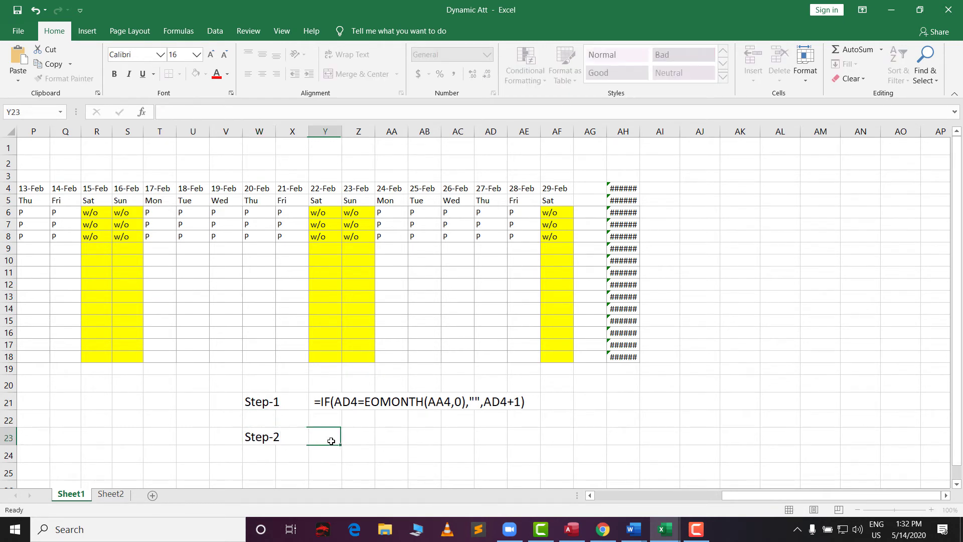
Wrap the 28-Feb date formula in AE4 in IFERROR, with an empty string "" as the error value.
left_click(591, 190)
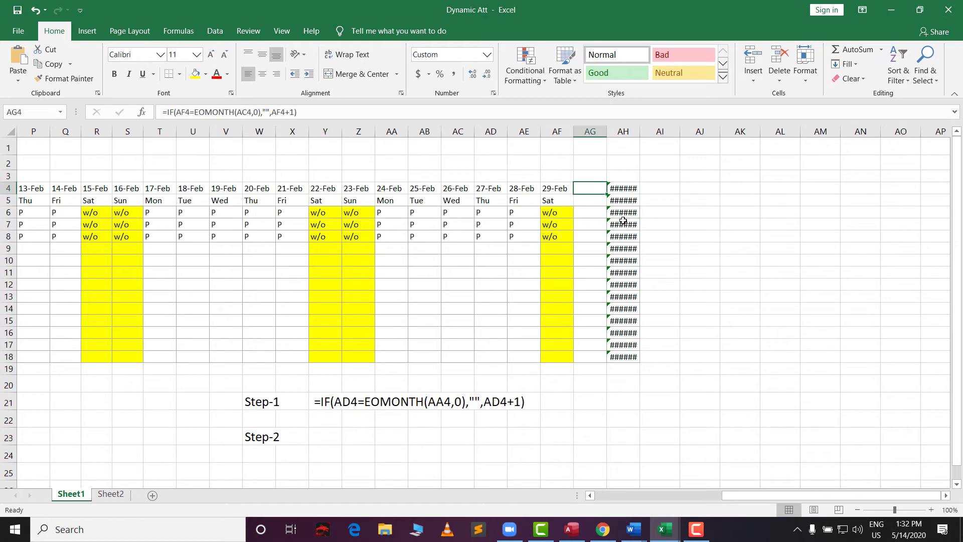
left_click(627, 189)
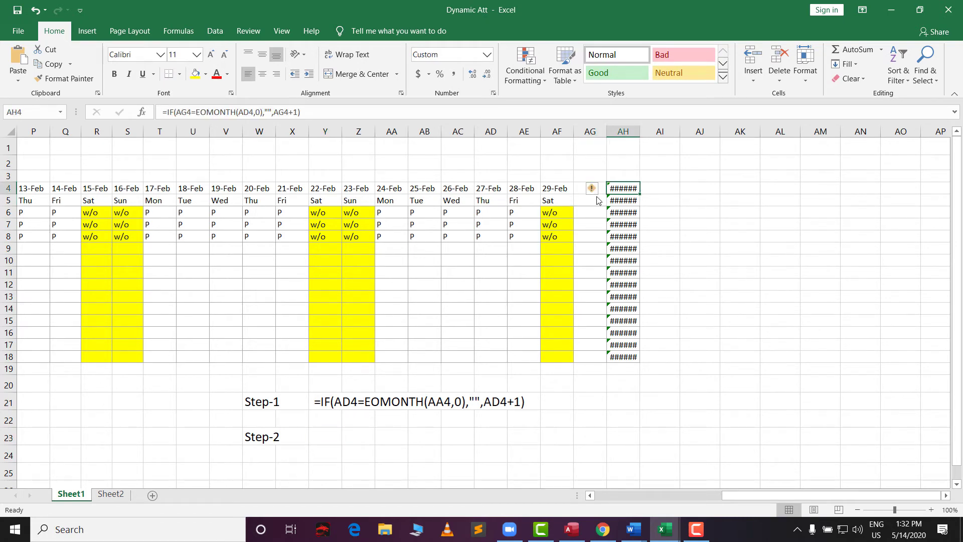
left_click(580, 191)
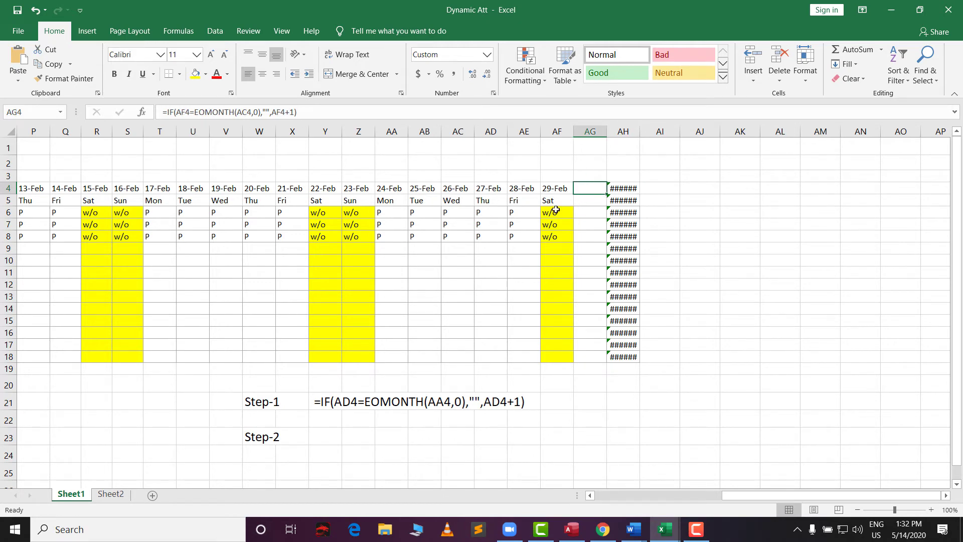
double_click(515, 191)
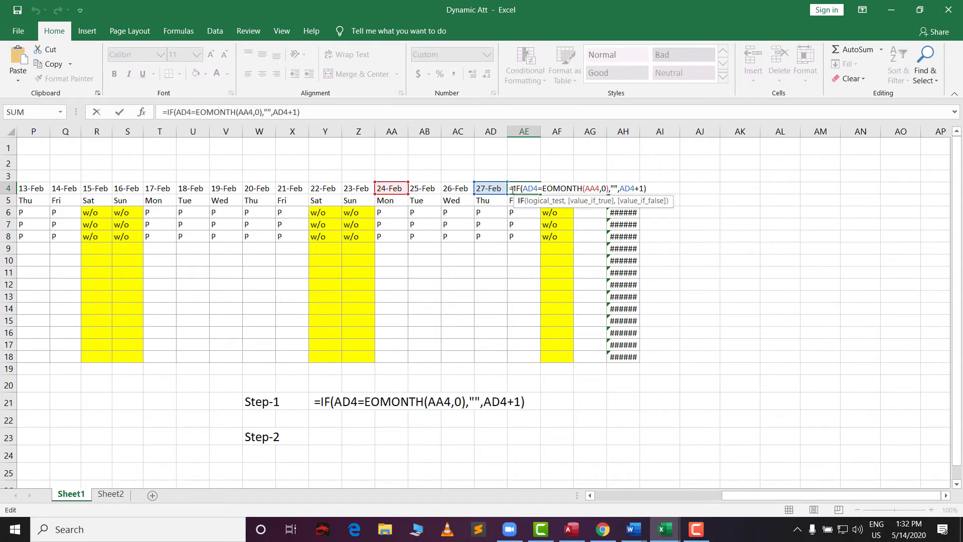
left_click(512, 190)
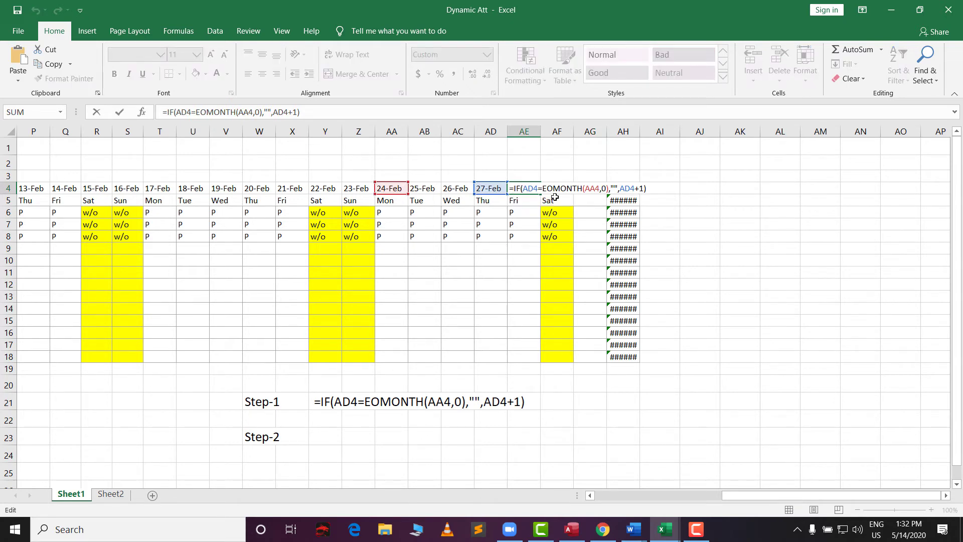
type("e")
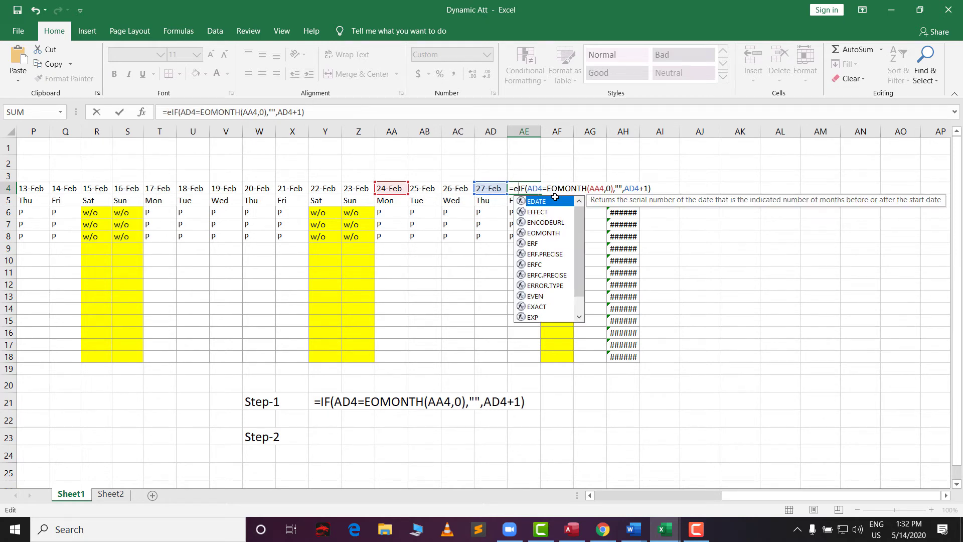
key("BackSpace")
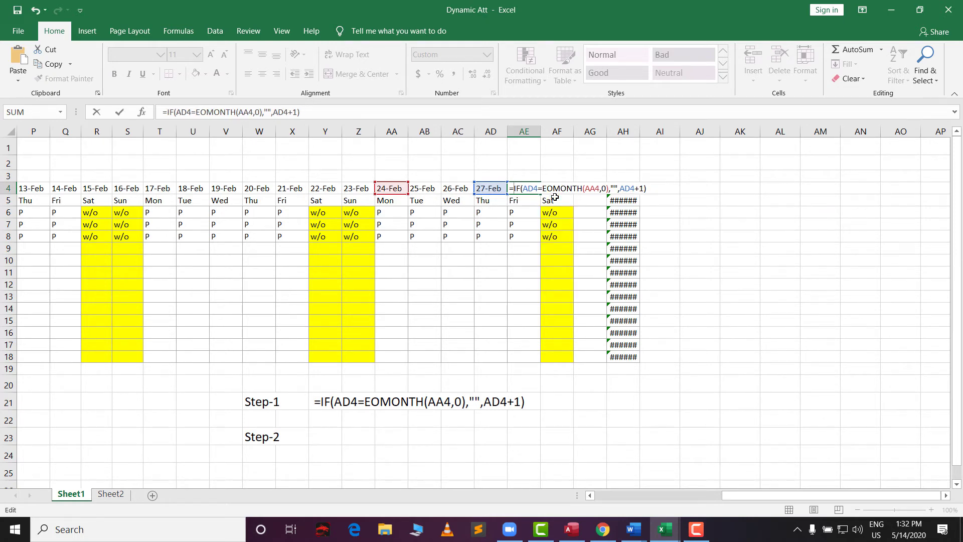
type("iferr")
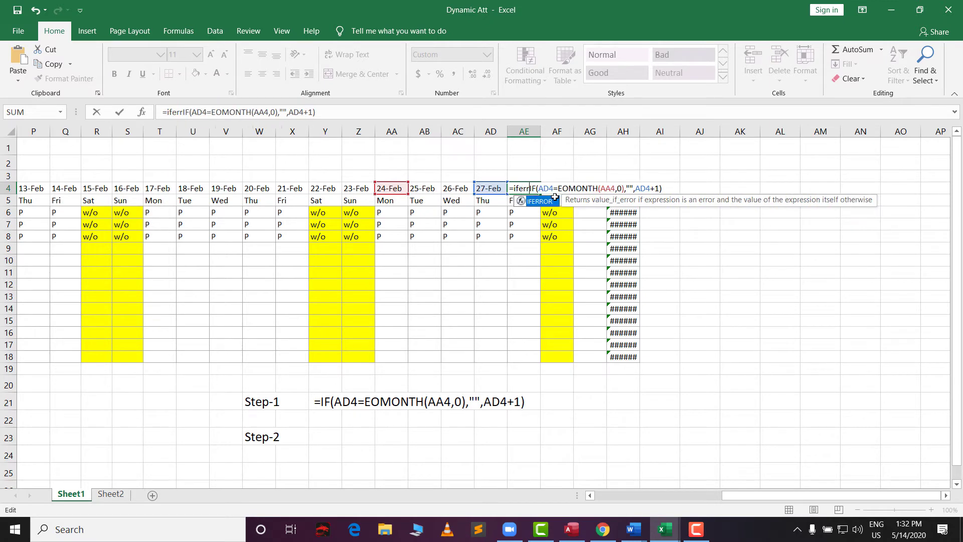
type("or")
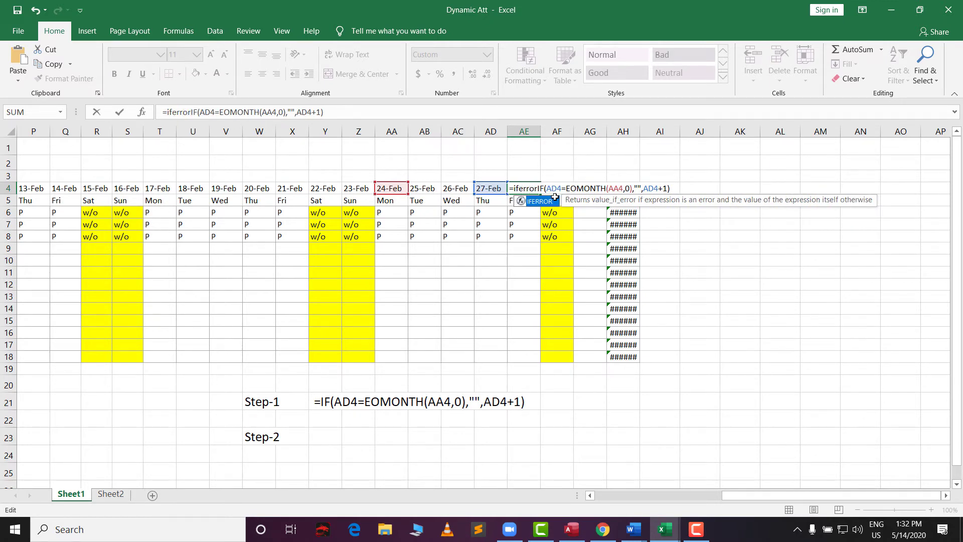
type("(")
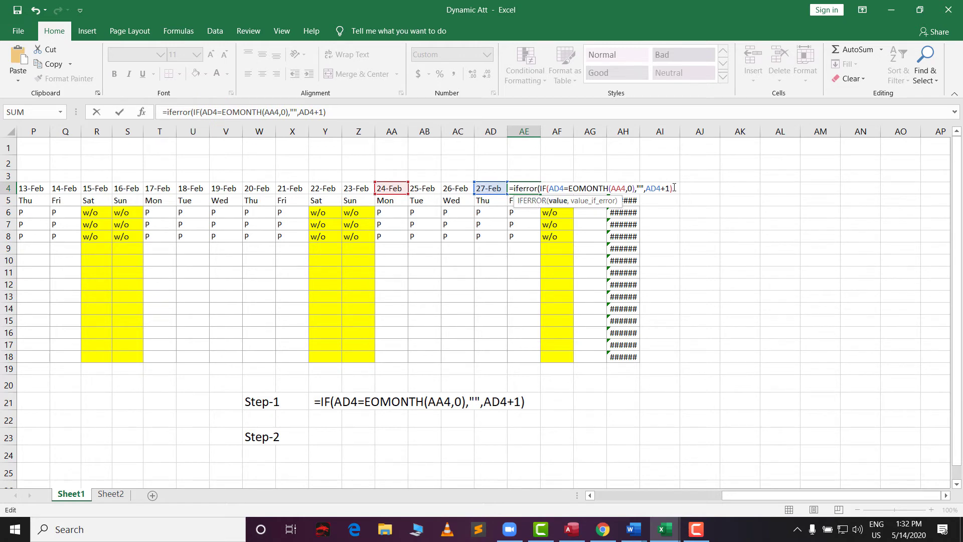
type(",\"\")")
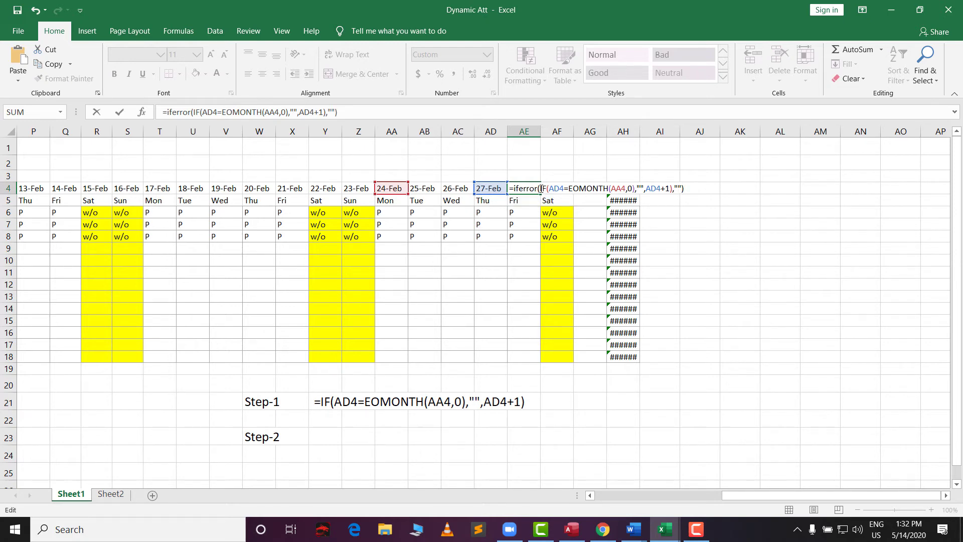
Review the inner IF expression and the IFERROR arguments in AE4, and commit the formula.
left_click_drag(545, 188, 674, 188)
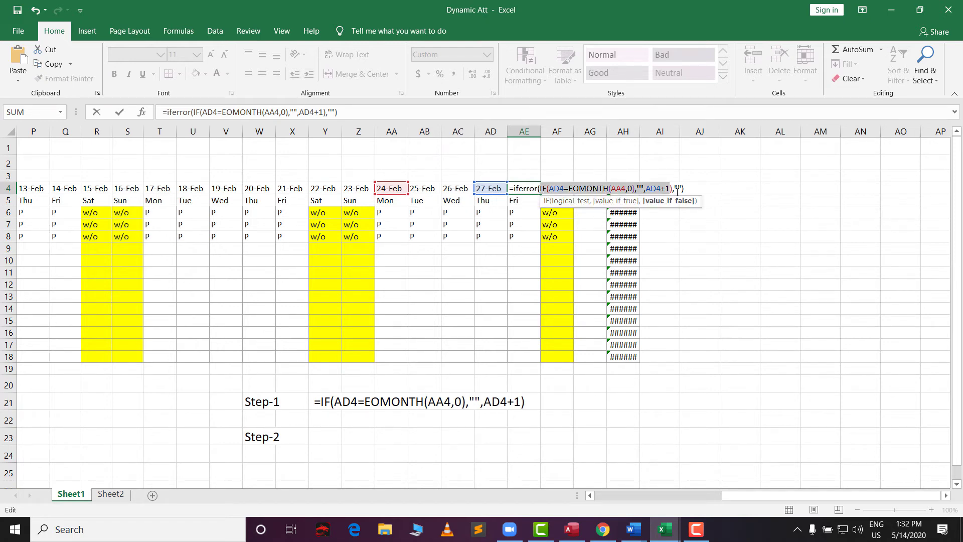
left_click_drag(675, 188, 517, 188)
left_click(536, 189)
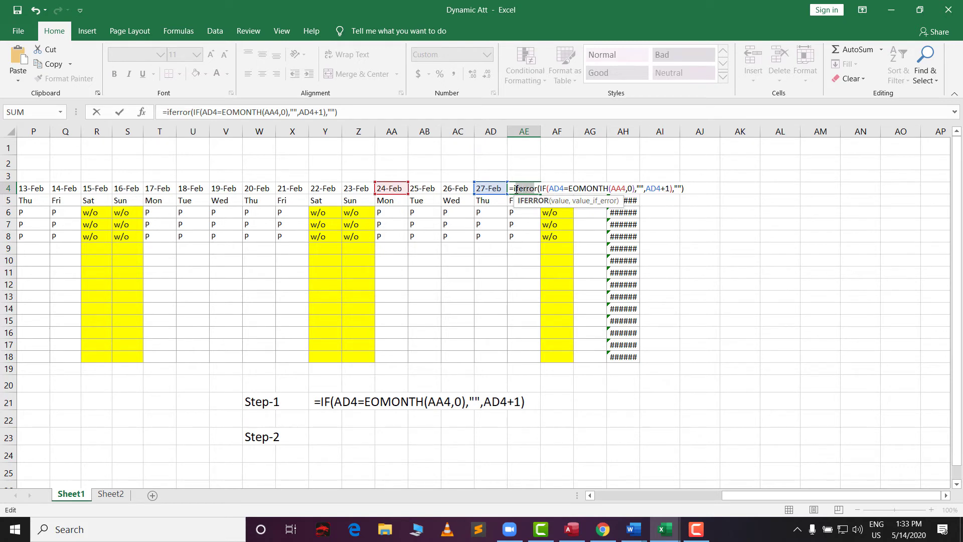
double_click(537, 188)
left_click_drag(676, 188, 683, 188)
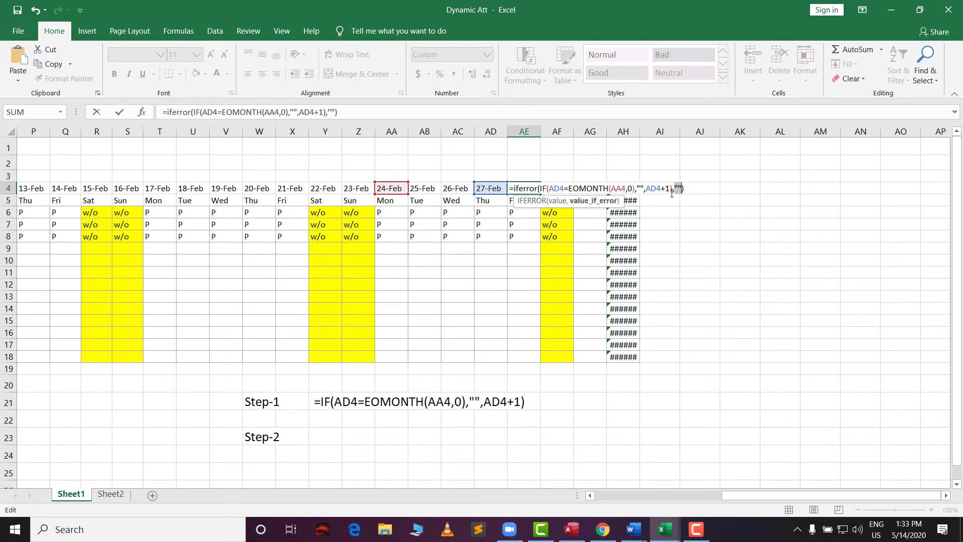
key("Return")
Fill the IFERROR date formula from AE4 across row 4 through AH4.
key("Up")
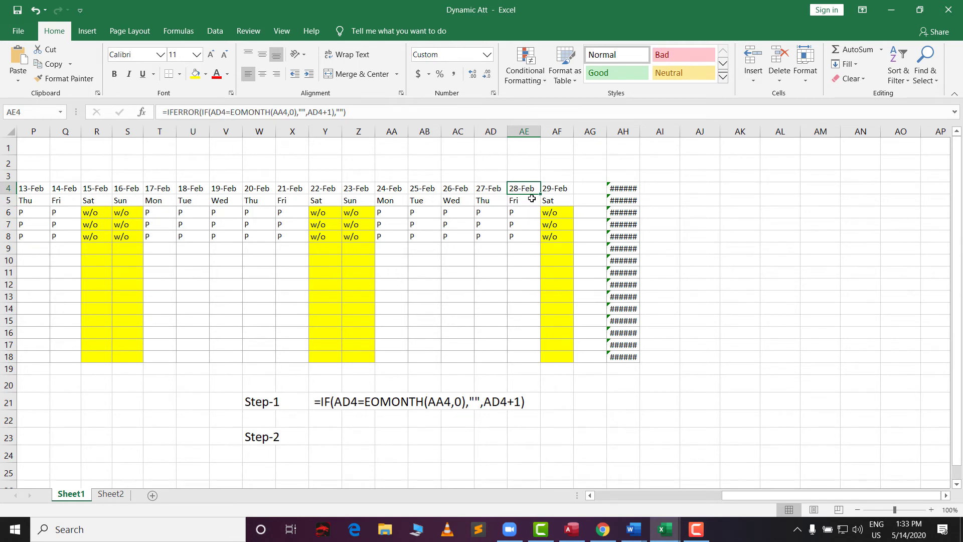
left_click_drag(541, 194, 595, 190)
left_click(590, 188)
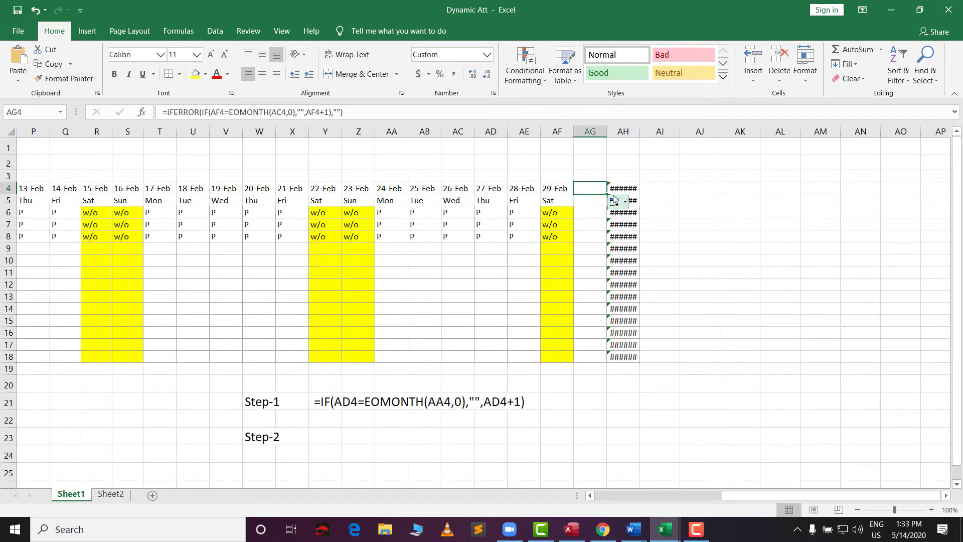
left_click_drag(606, 194, 638, 193)
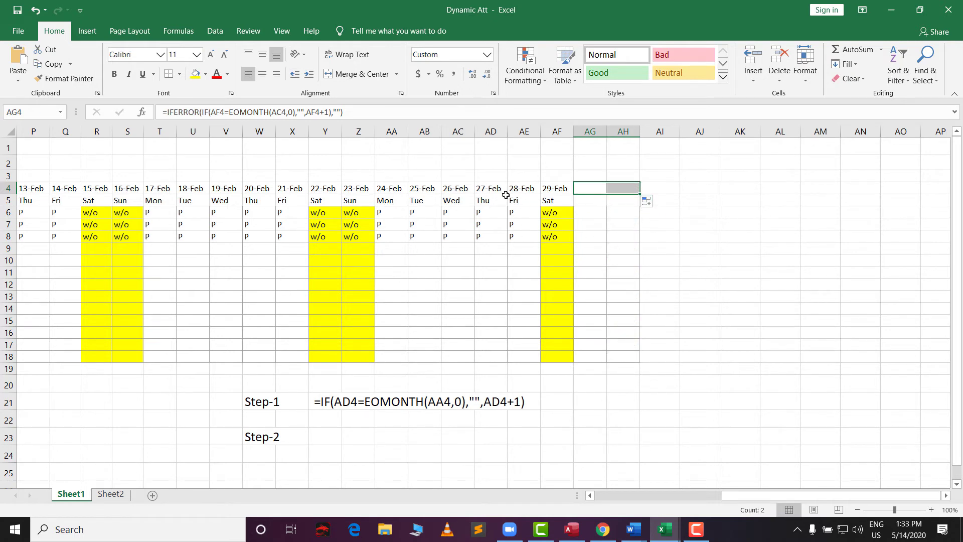
Review the IFERROR formula in AE4 and enter =IFERROR( Step-1,"") as text in Y23, beside the Step-2 label.
left_click(313, 436)
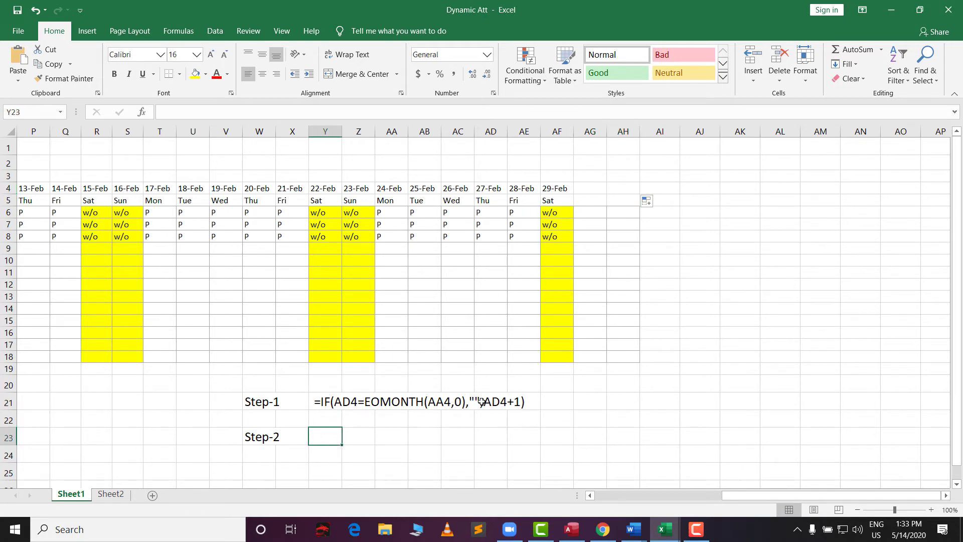
double_click(524, 184)
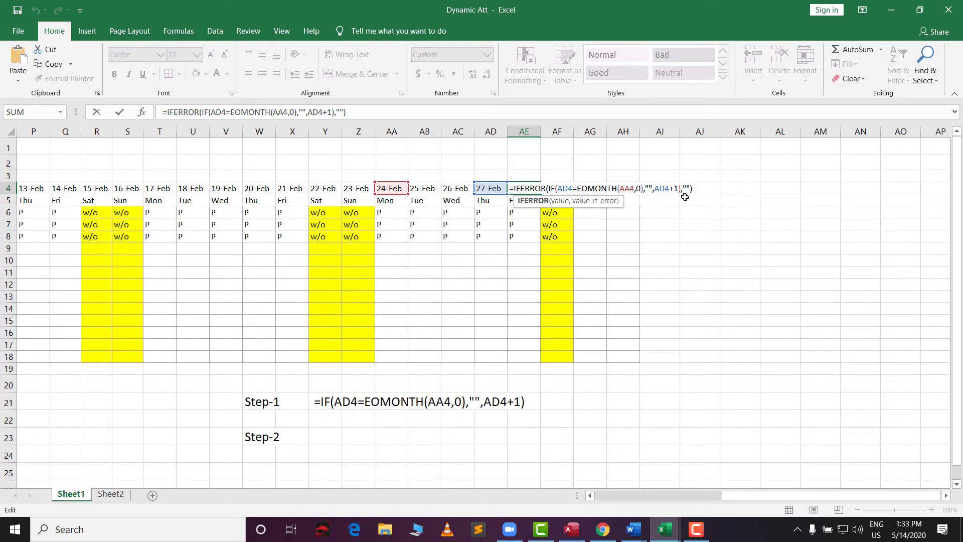
key("Return")
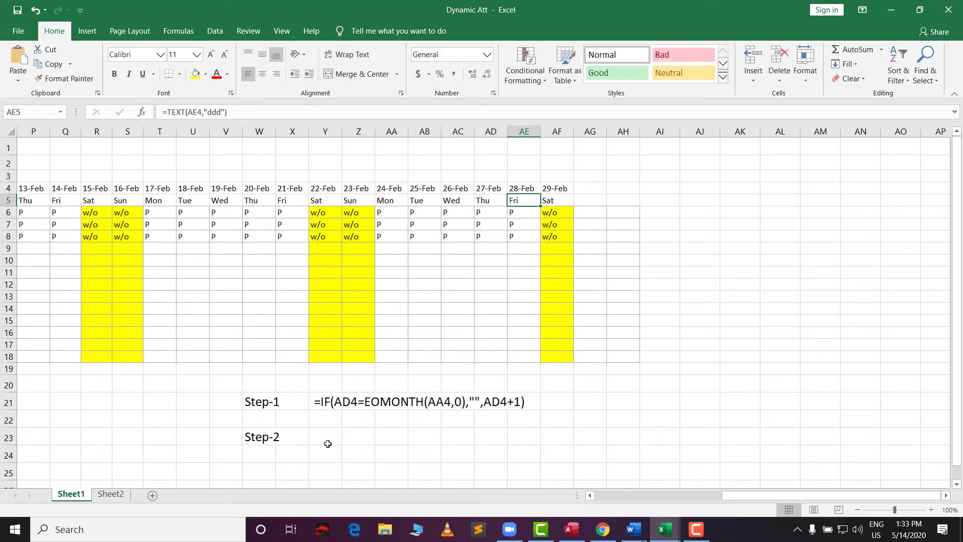
left_click(332, 434)
double_click(332, 434)
type("=")
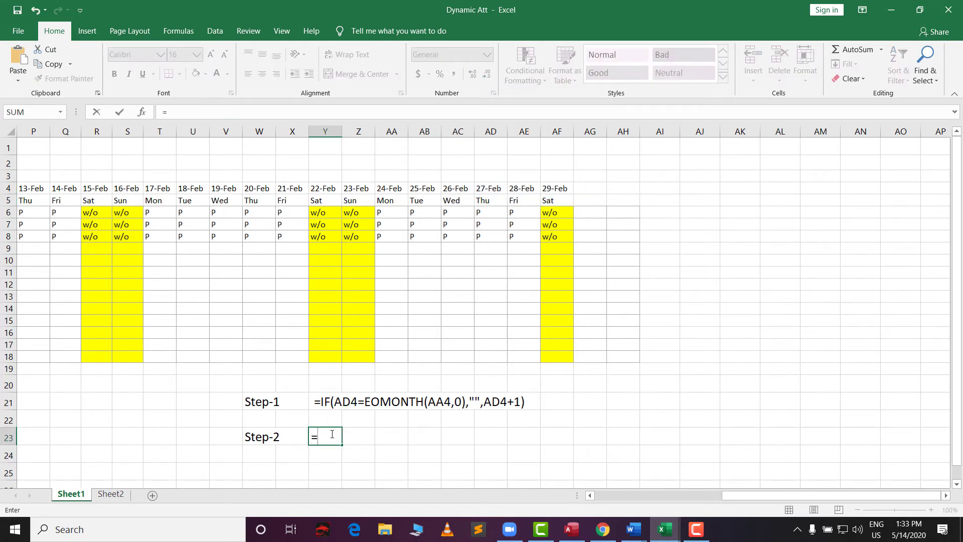
type("i")
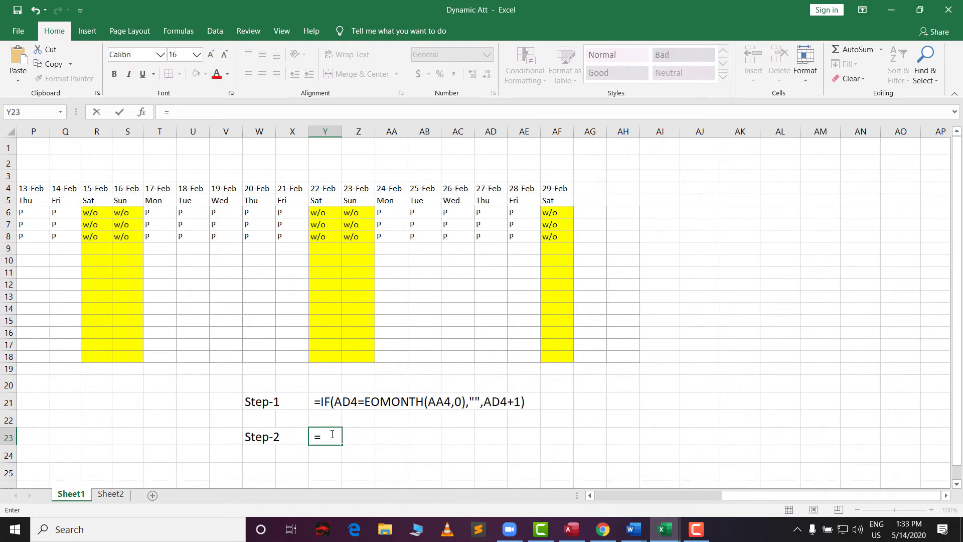
type("IFERROR( ")
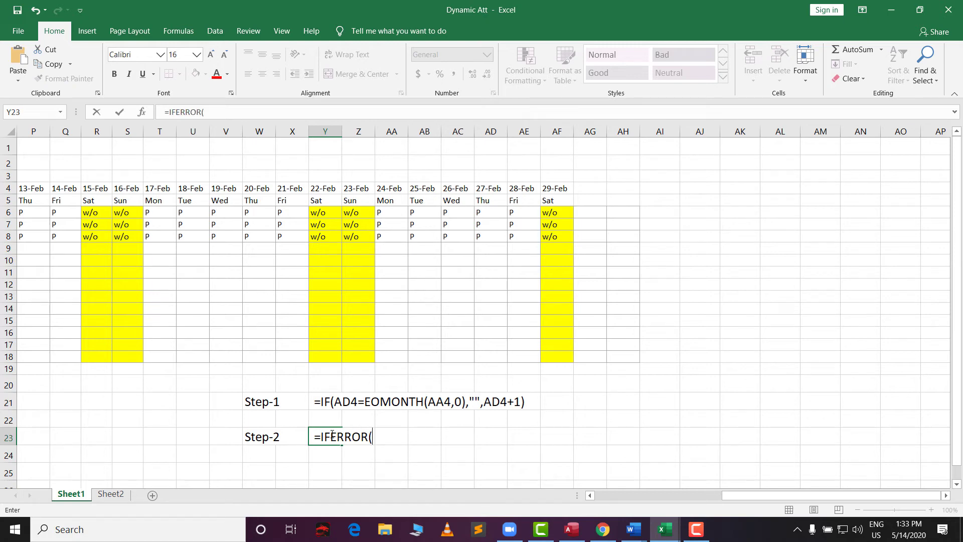
type("S")
key("BackSpace")
type("STE")
key("BackSpace")
key("BackSpace")
key("BackSpace")
type("Step-1,\"\")")
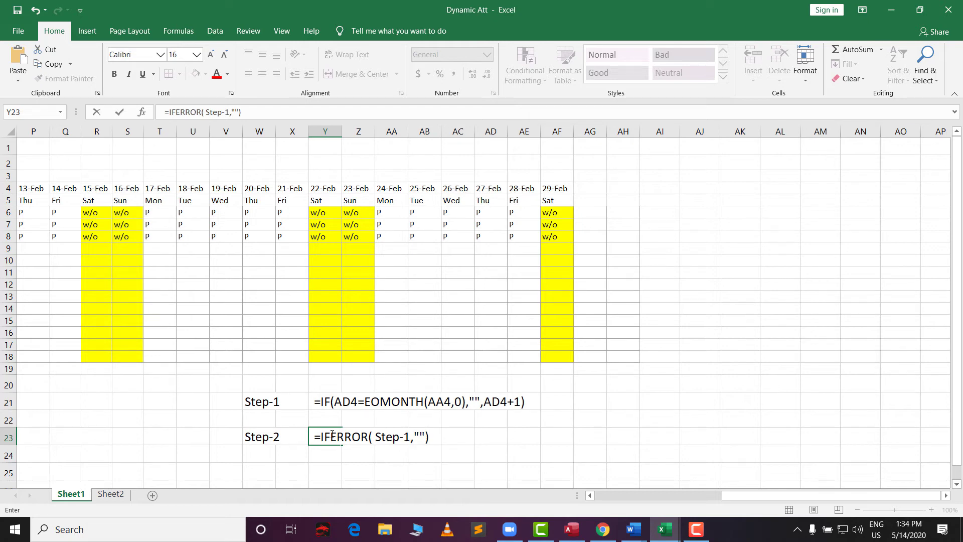
left_click(350, 454)
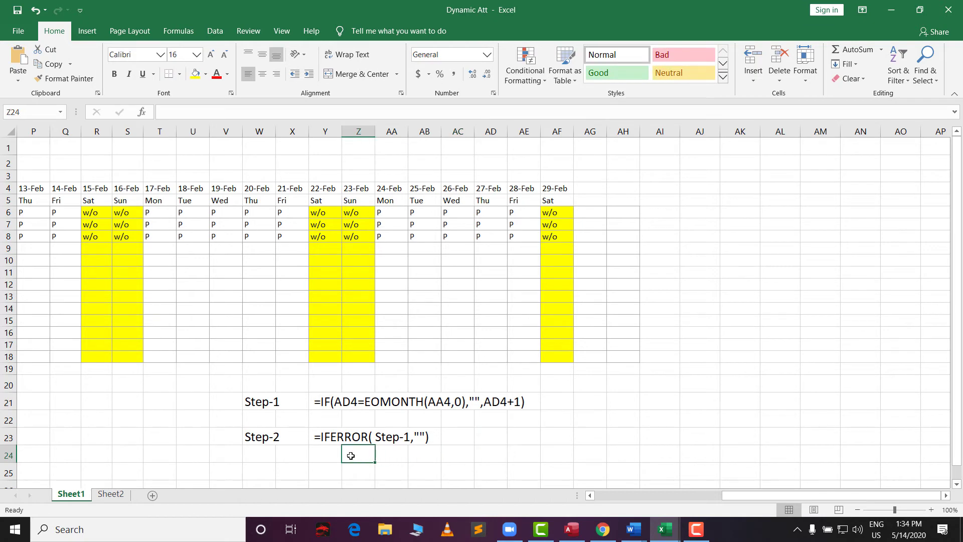
left_click(321, 449)
left_click(337, 441)
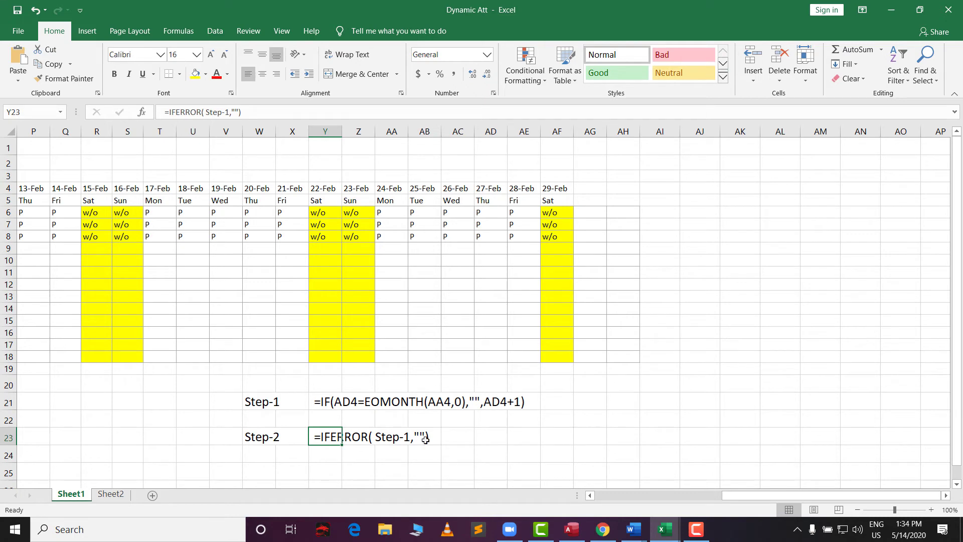
Set the attendance date in D2 to 1-feb-2019 and inspect the cells after 28-Feb, including the formula in AF4.
left_click(564, 190)
left_click(483, 308)
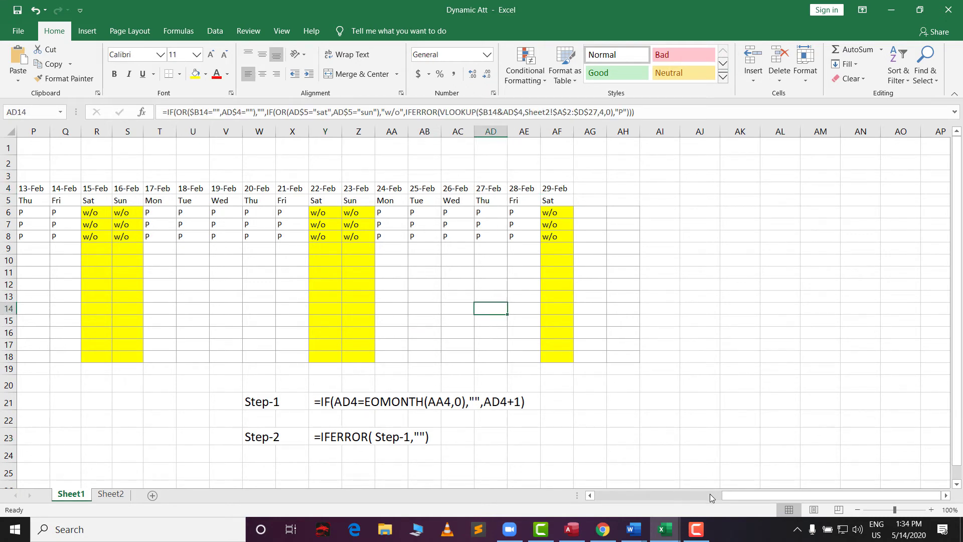
left_click_drag(710, 497, 600, 498)
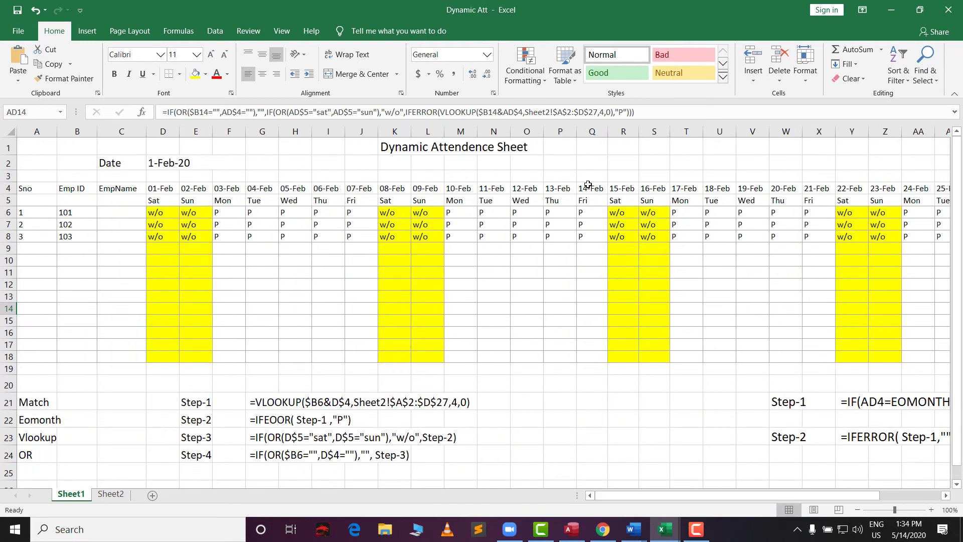
left_click(160, 164)
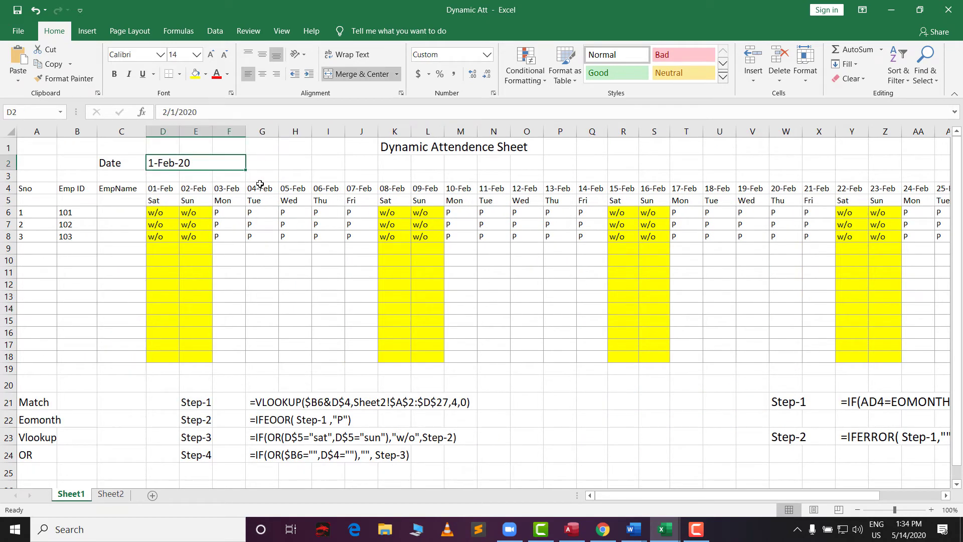
type("1")
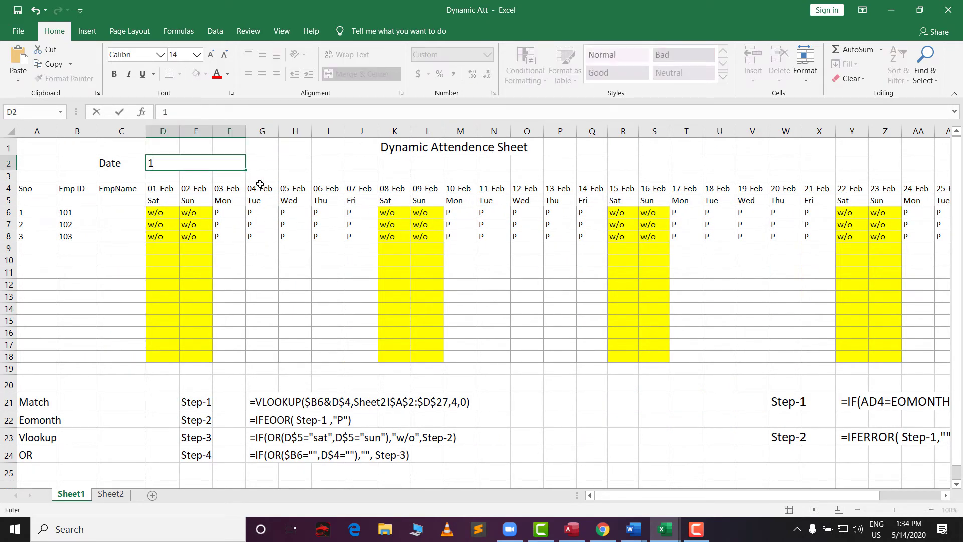
type("-feb-2019")
key("Return")
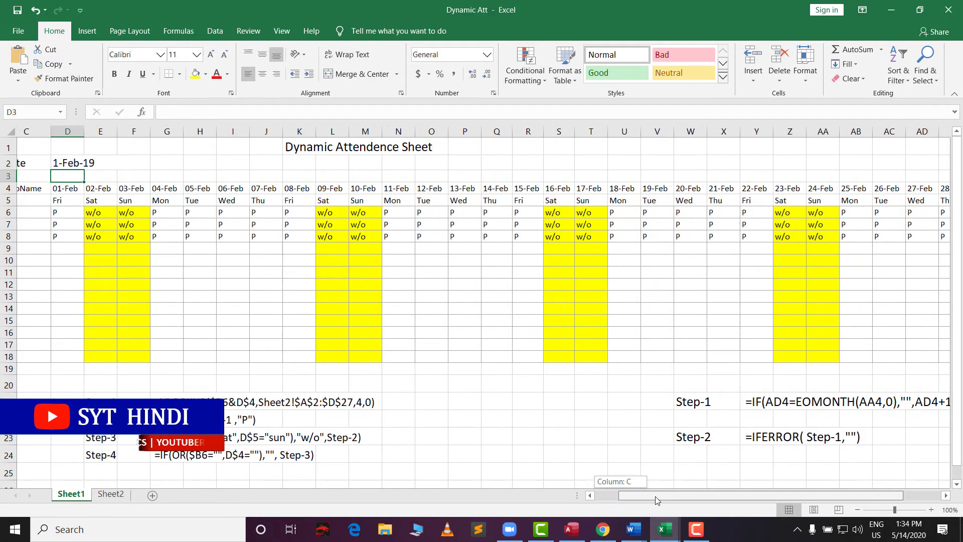
scroll(704, 309, "right", 6)
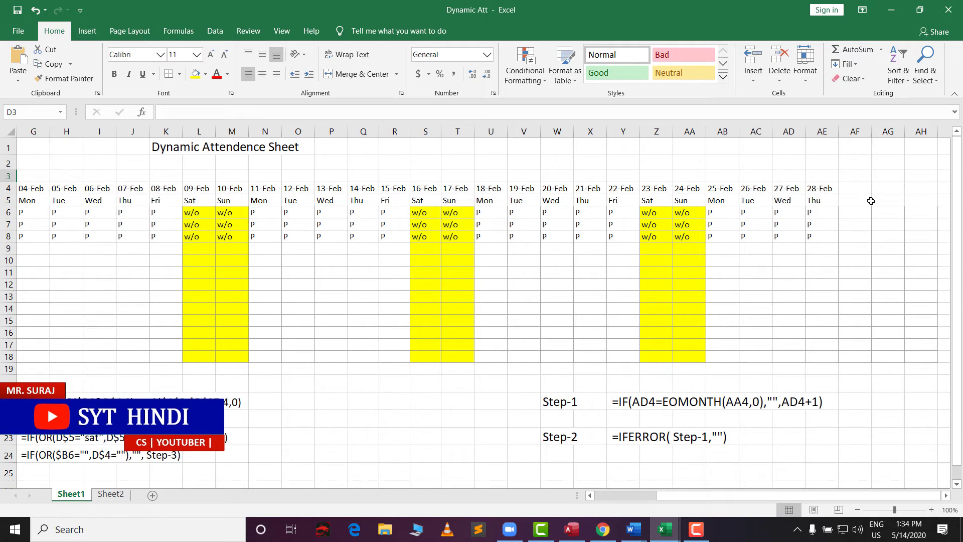
left_click_drag(856, 189, 927, 209)
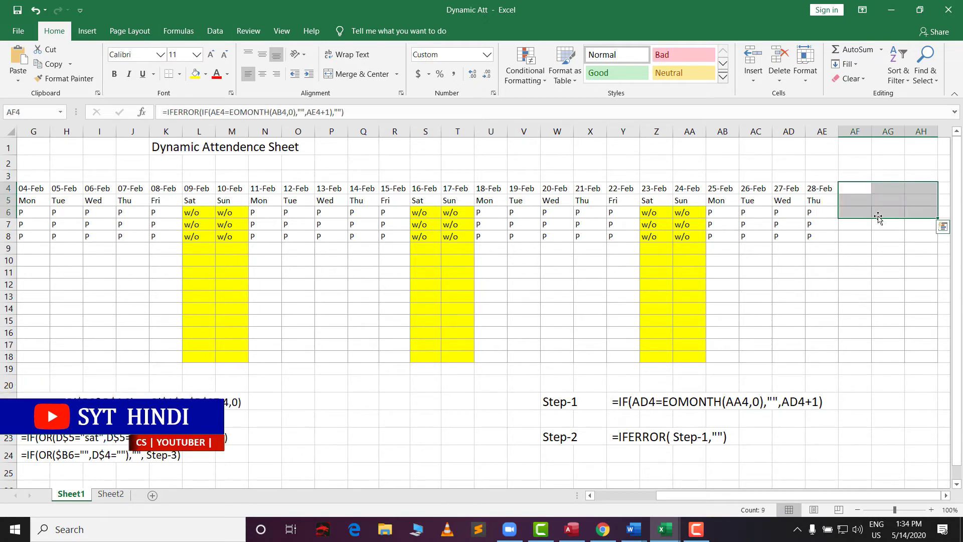
double_click(856, 191)
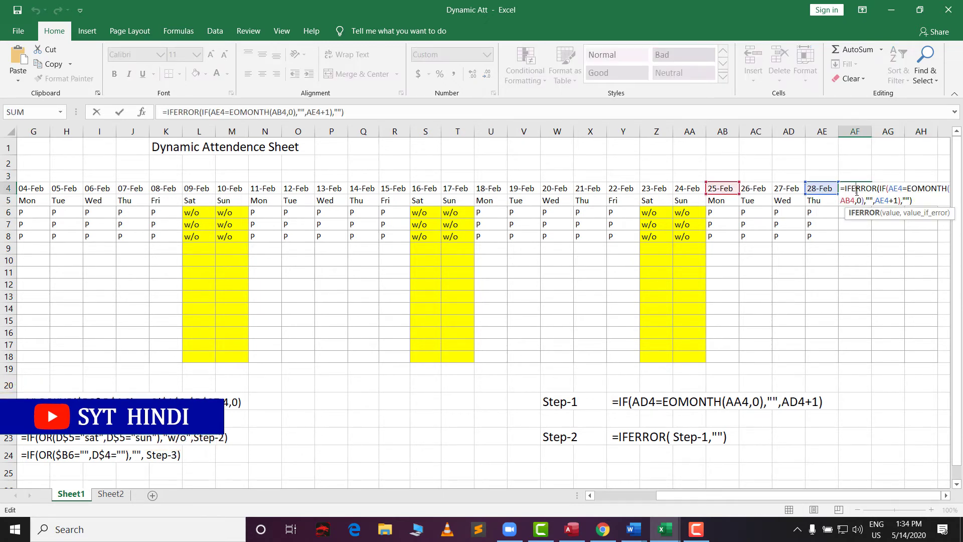
key("Escape")
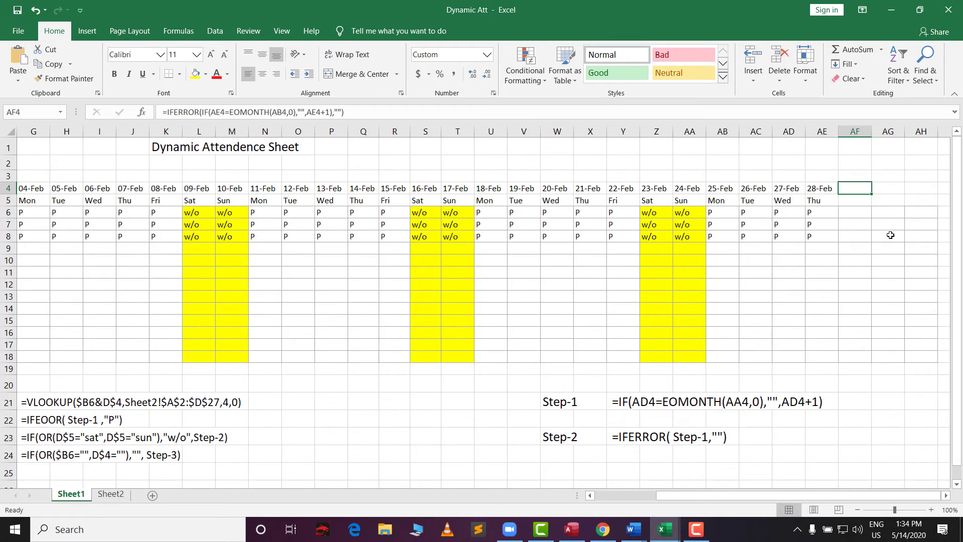
Set the attendance date in D2 to 1-jan and check the date columns at the end of the month.
left_click_drag(705, 496, 616, 381)
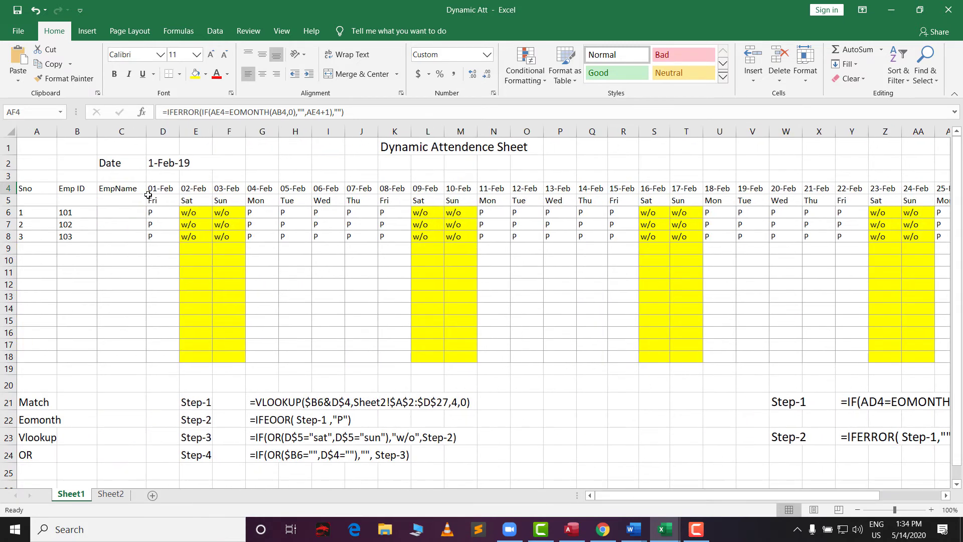
left_click(154, 166)
type("1-jan")
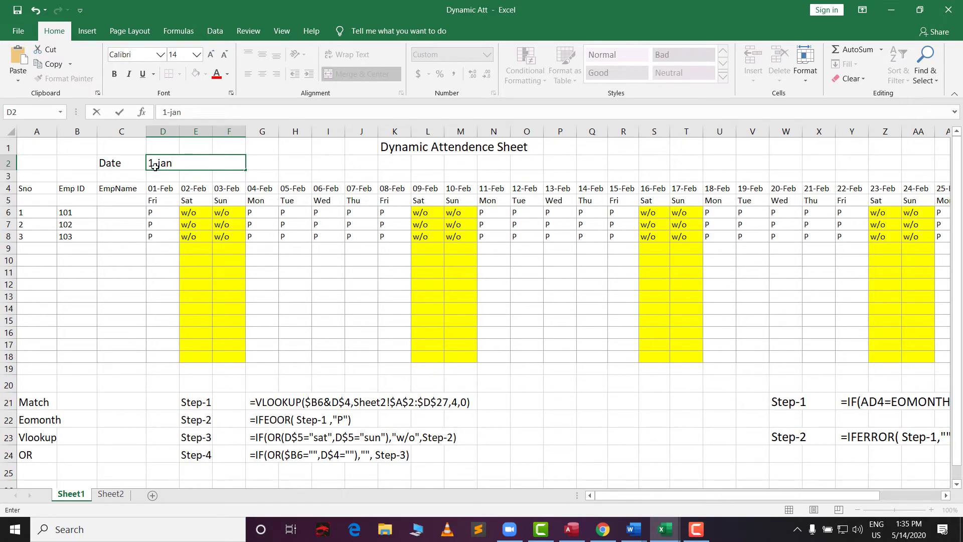
key("Return")
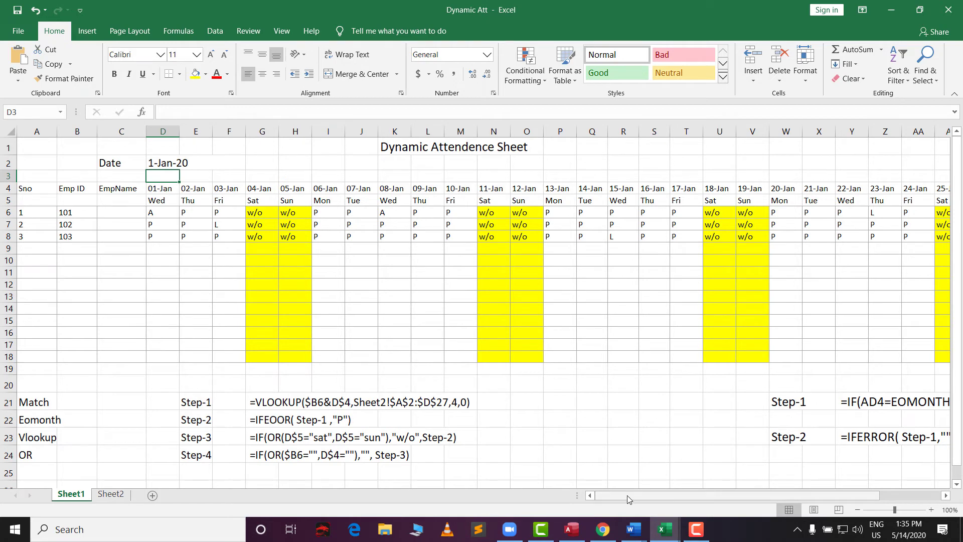
left_click_drag(629, 499, 752, 494)
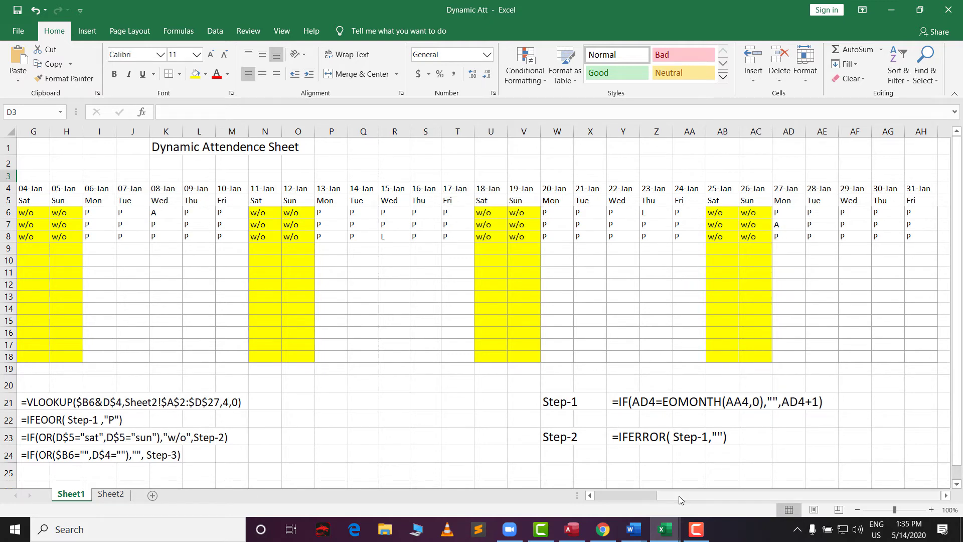
Set the attendance date in D2 to 1-apr and check the date columns at the end of the month.
left_click_drag(679, 498, 481, 468)
left_click(149, 161)
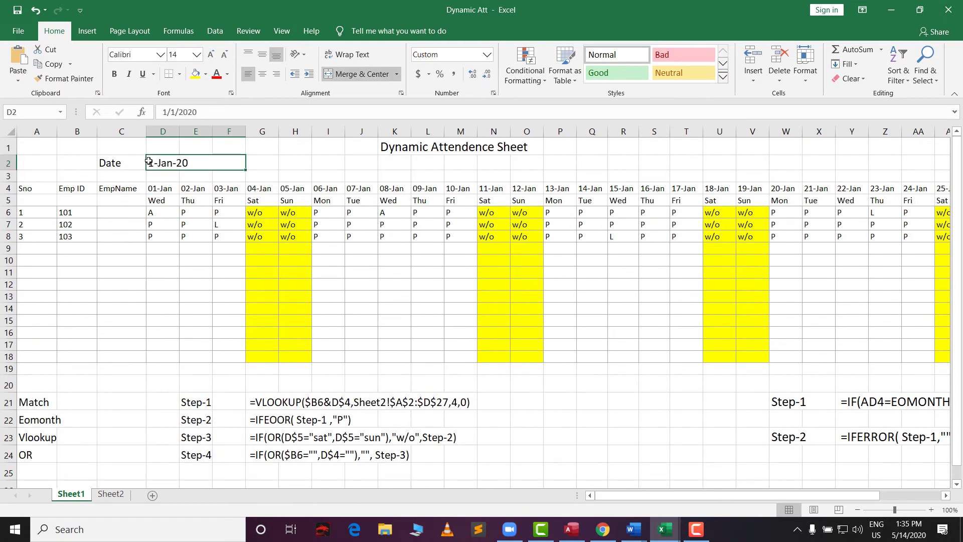
type("1-apr")
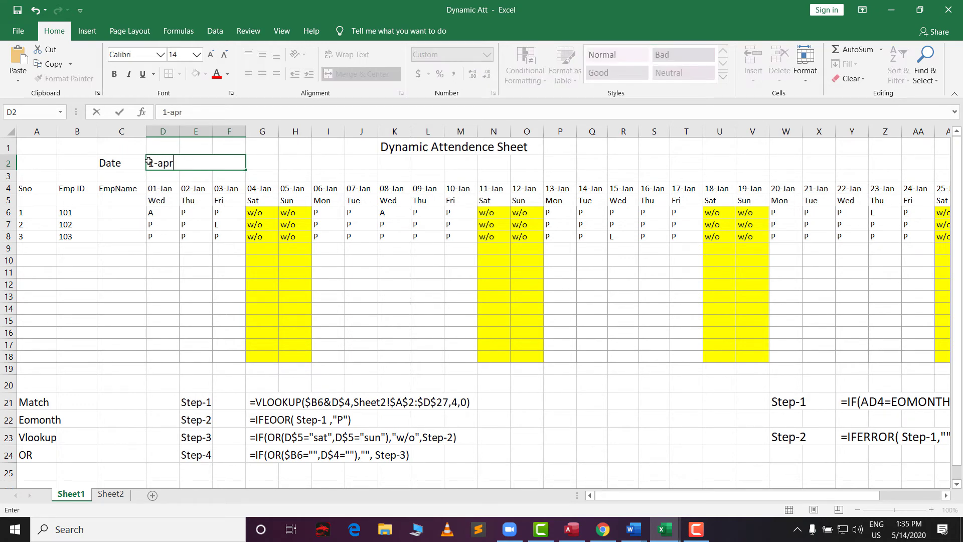
key("Return")
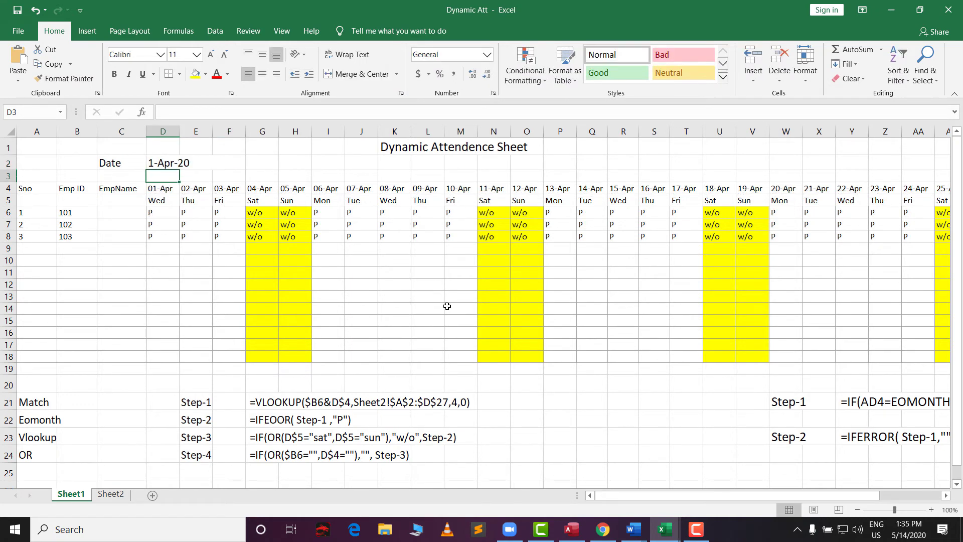
left_click_drag(633, 495, 693, 495)
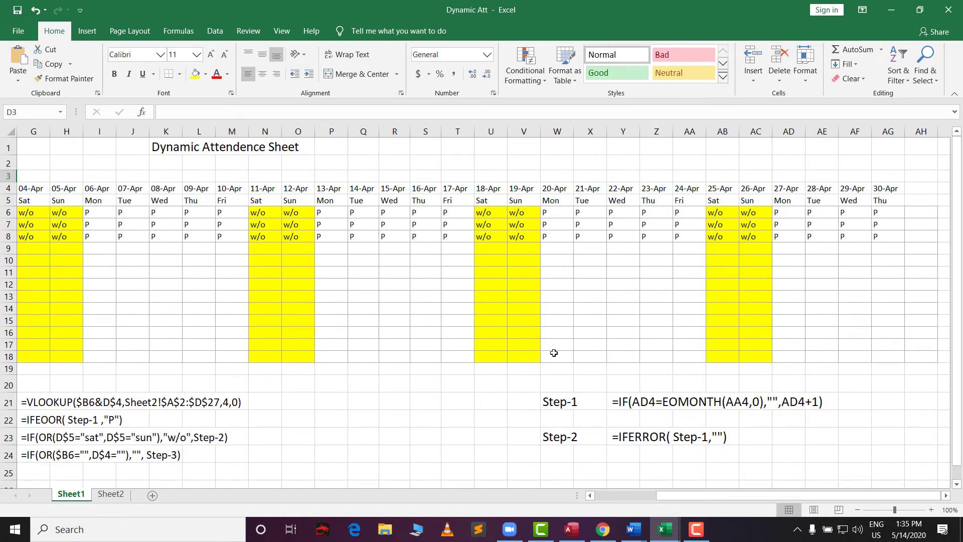
left_click(568, 402)
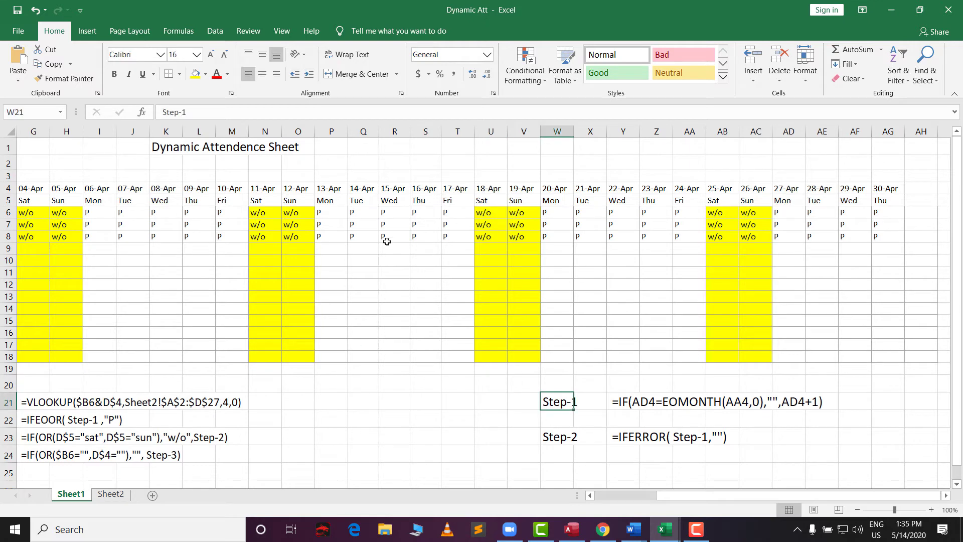
left_click(716, 470)
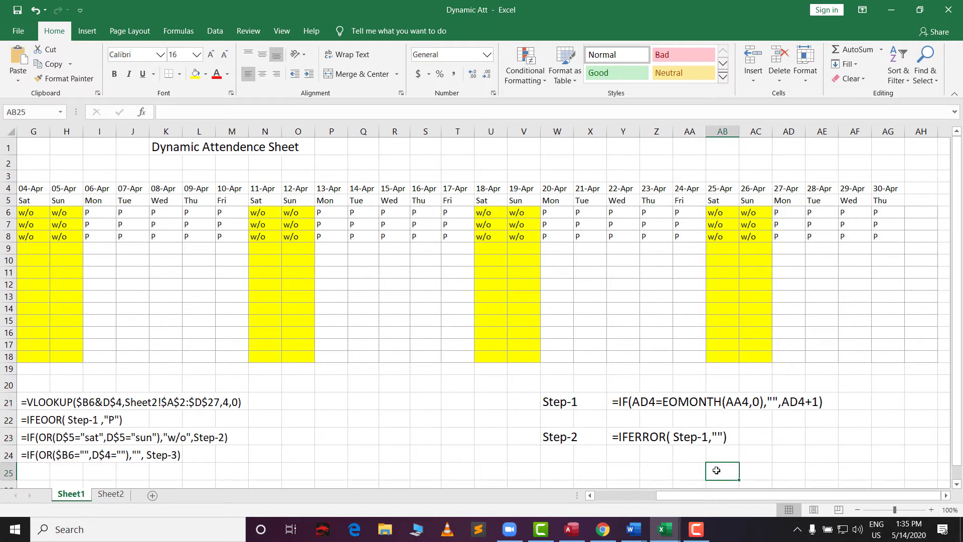
key("Right")
key("Right")
key("Right")
key("Right")
key("Right")
key("Right")
key("Right")
key("Right")
key("Right")
key("Right")
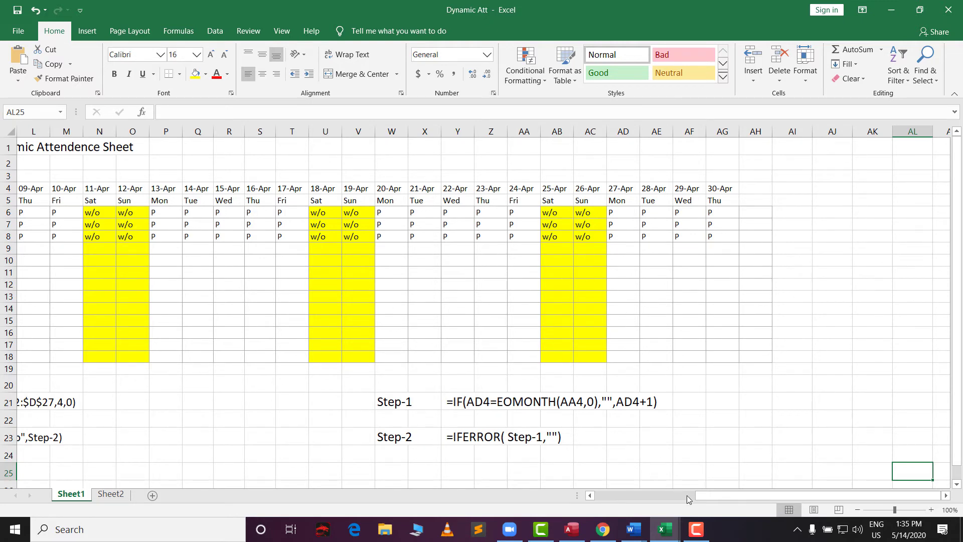
left_click_drag(710, 499, 486, 485)
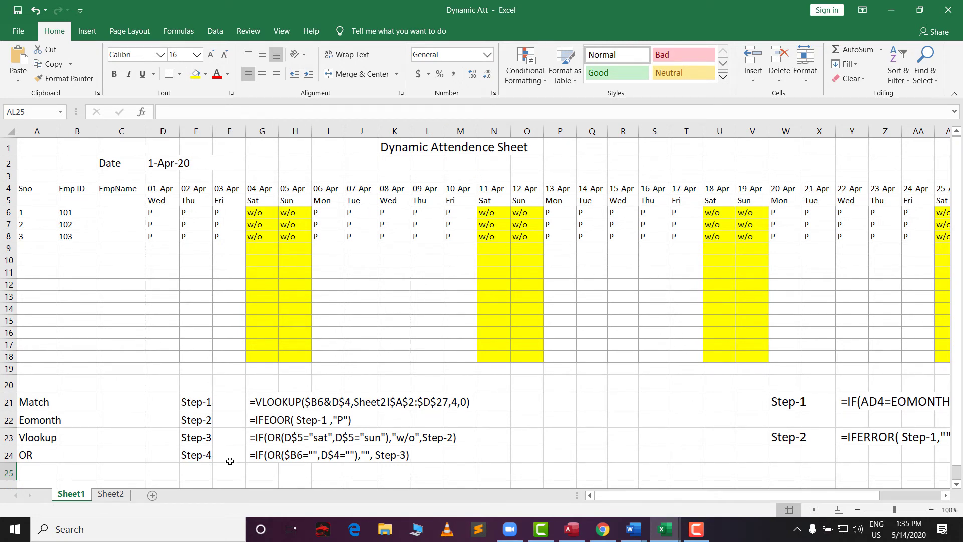
left_click(552, 425)
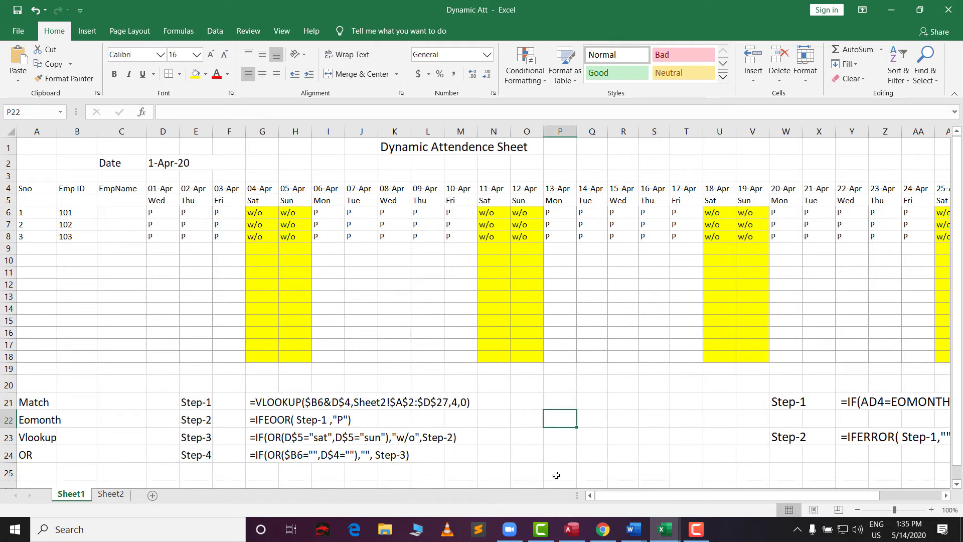
left_click(623, 432)
left_click_drag(539, 420, 624, 454)
left_click_drag(655, 437, 719, 455)
left_click(721, 457)
left_click_drag(111, 260, 203, 307)
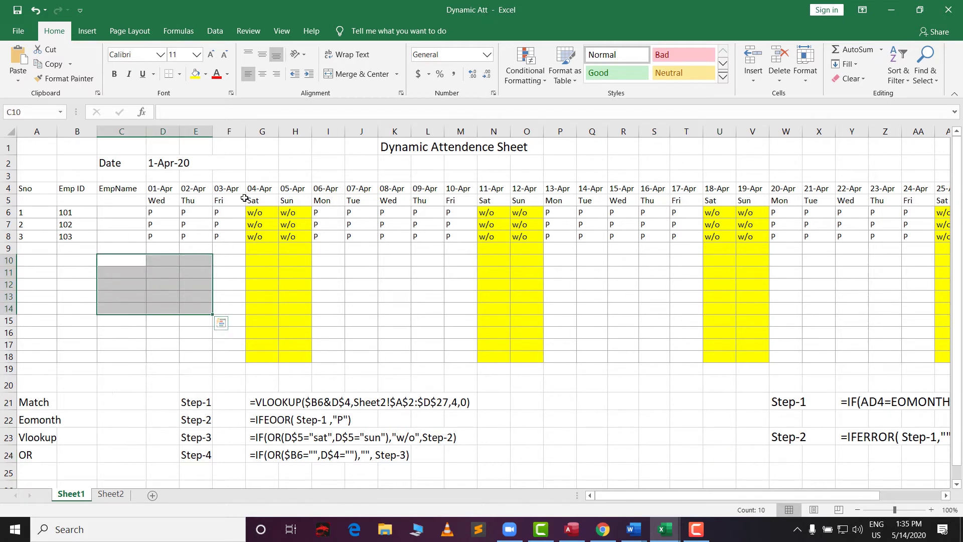
left_click_drag(233, 151, 326, 163)
left_click(511, 417)
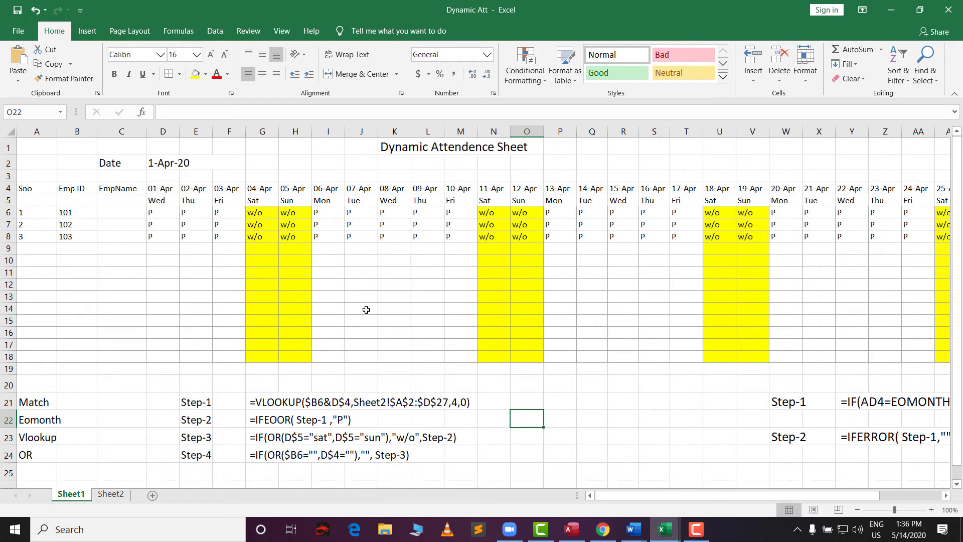
Hide the worksheet's gridlines on Sheet1.
left_click(286, 34)
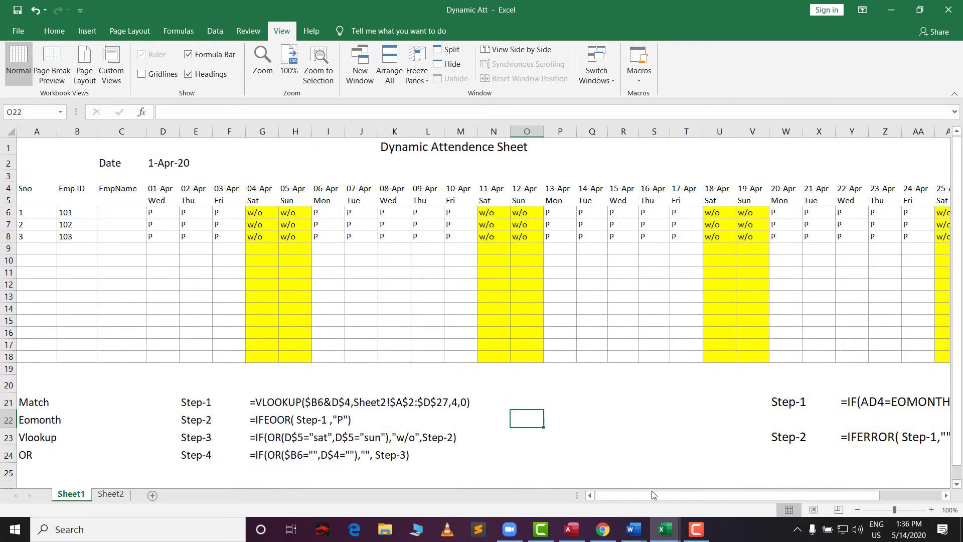
left_click_drag(654, 496, 664, 495)
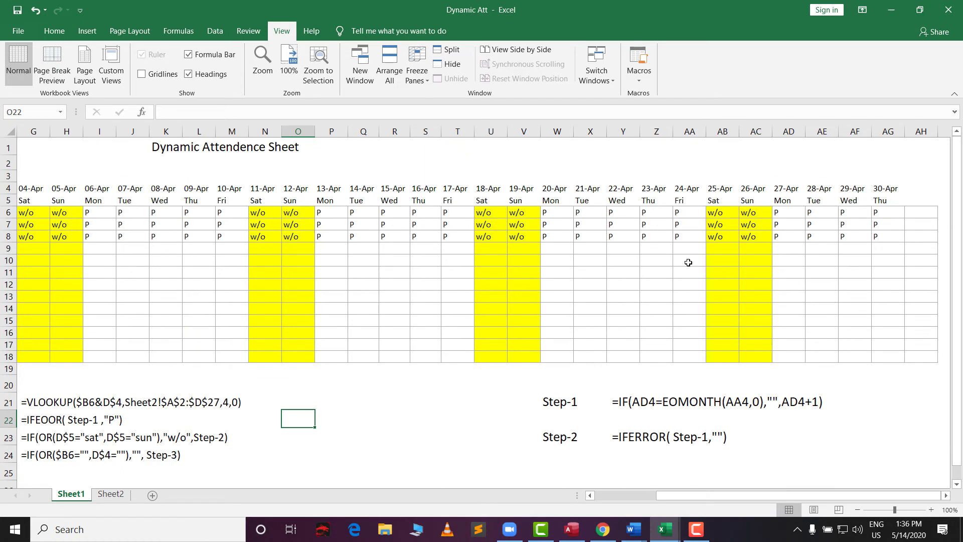
Reduce the font size of the Step-1 and Step-2 date formula notes in V21:AE25 to 14.
left_click_drag(922, 217, 930, 383)
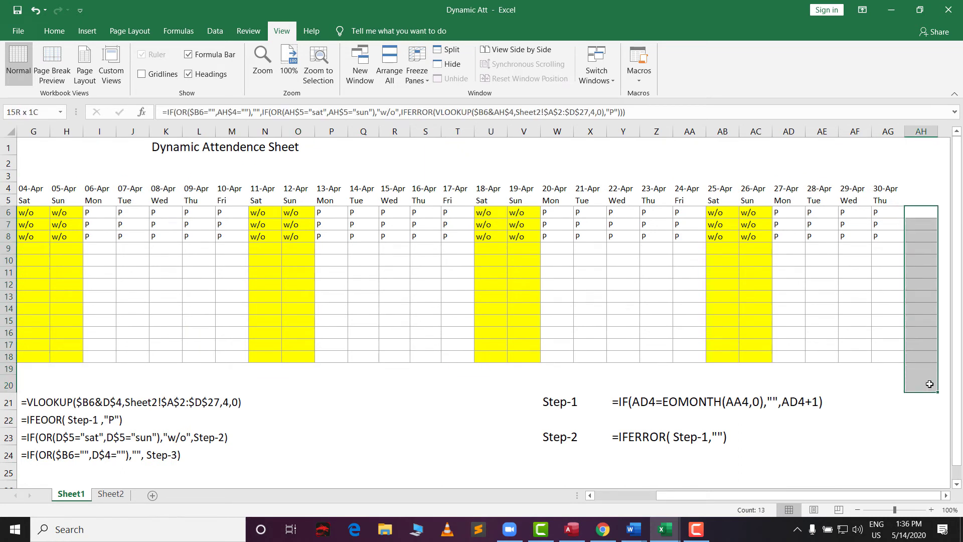
left_click(695, 372)
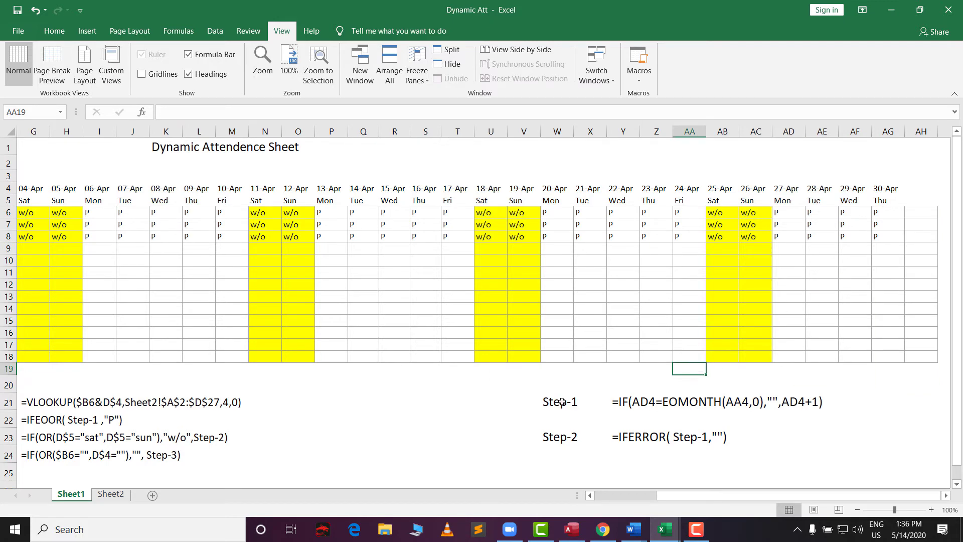
left_click_drag(520, 399, 818, 459)
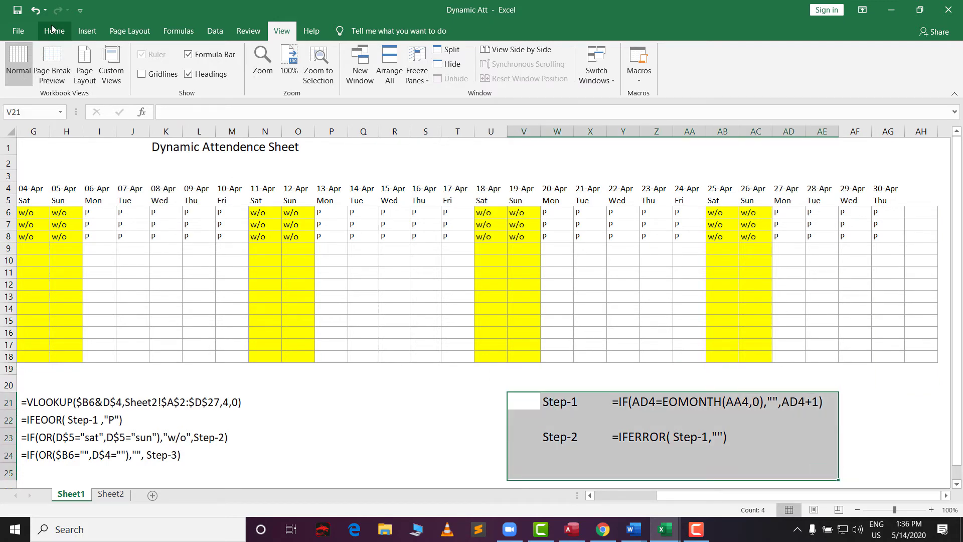
left_click(52, 29)
left_click(225, 55)
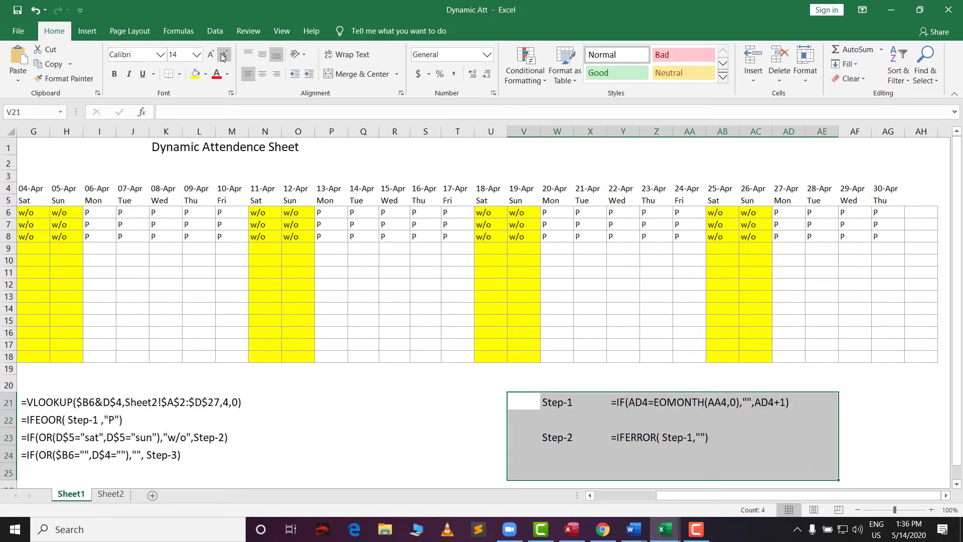
left_click(358, 435)
left_click(490, 429)
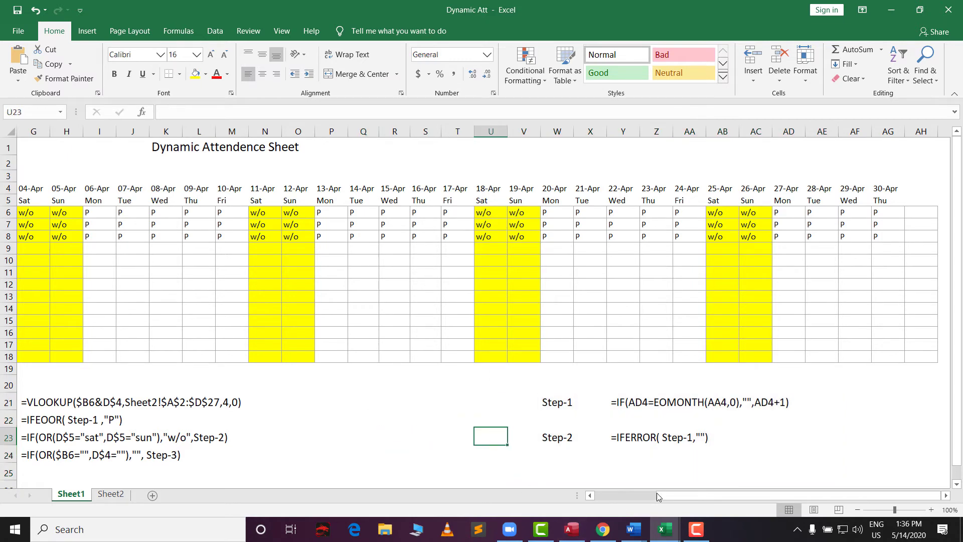
Set the attendance date in D2 to 1-feb.
left_click_drag(648, 495, 619, 496)
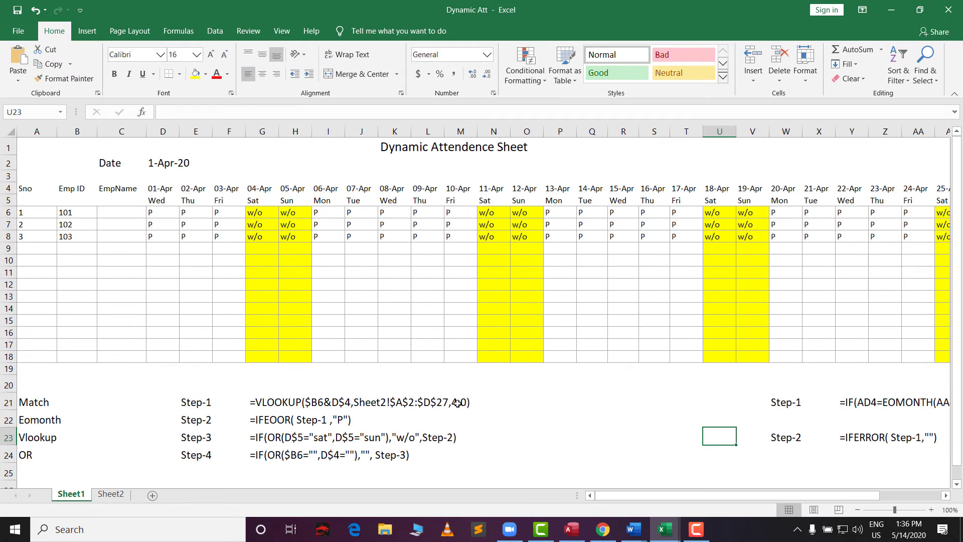
left_click_drag(720, 496, 830, 494)
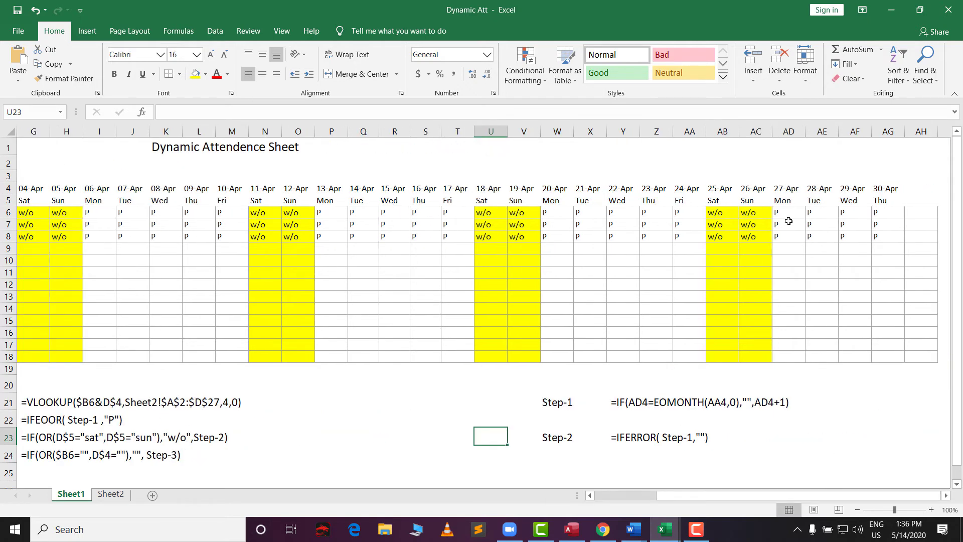
left_click_drag(697, 496, 637, 496)
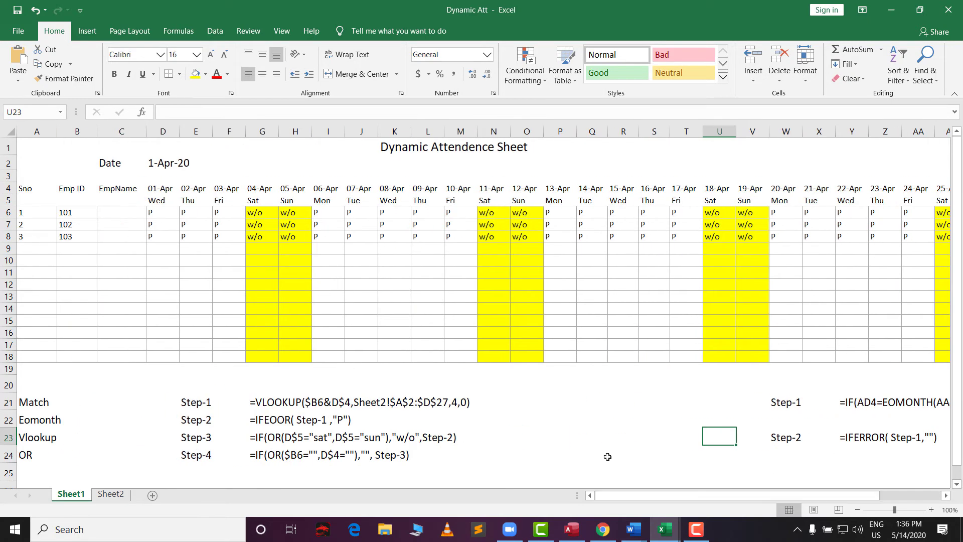
left_click(149, 160)
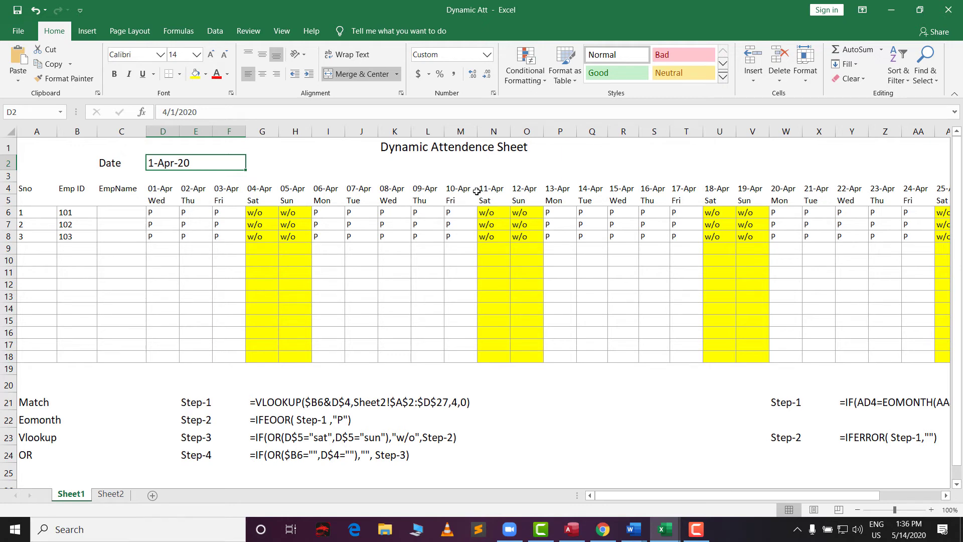
type("1")
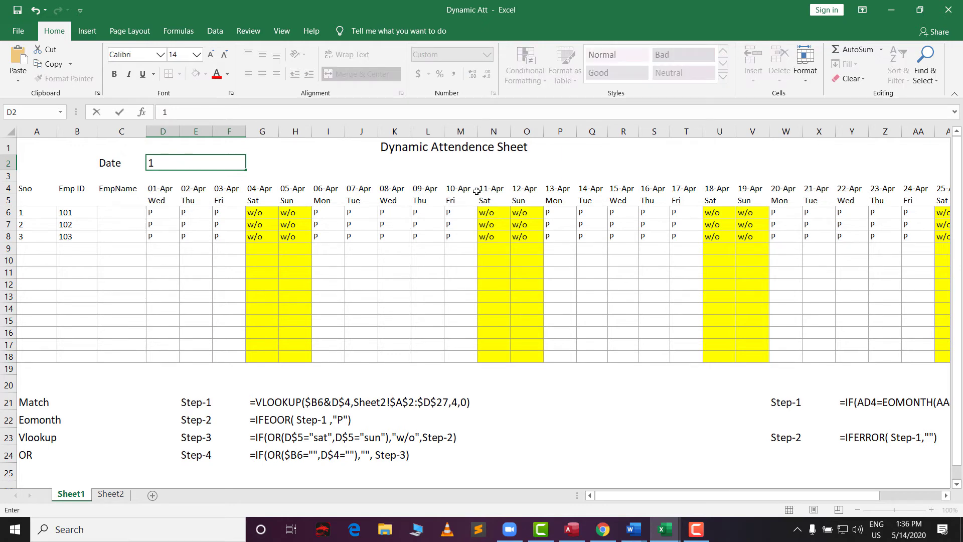
type("-feb")
key("Return")
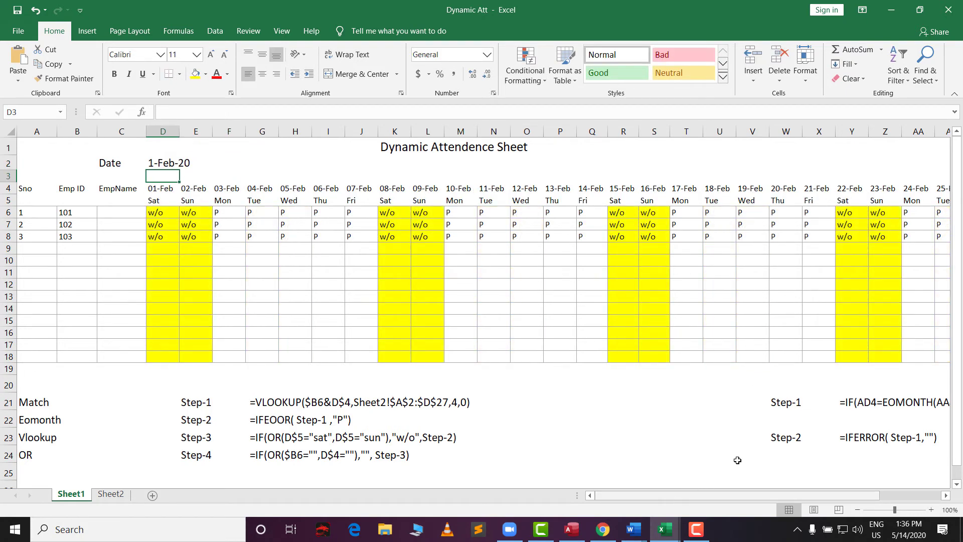
Examine the end-of-month columns AF to AH on the attendance sheet, including the attendance formula in AG6.
left_click_drag(671, 500, 720, 498)
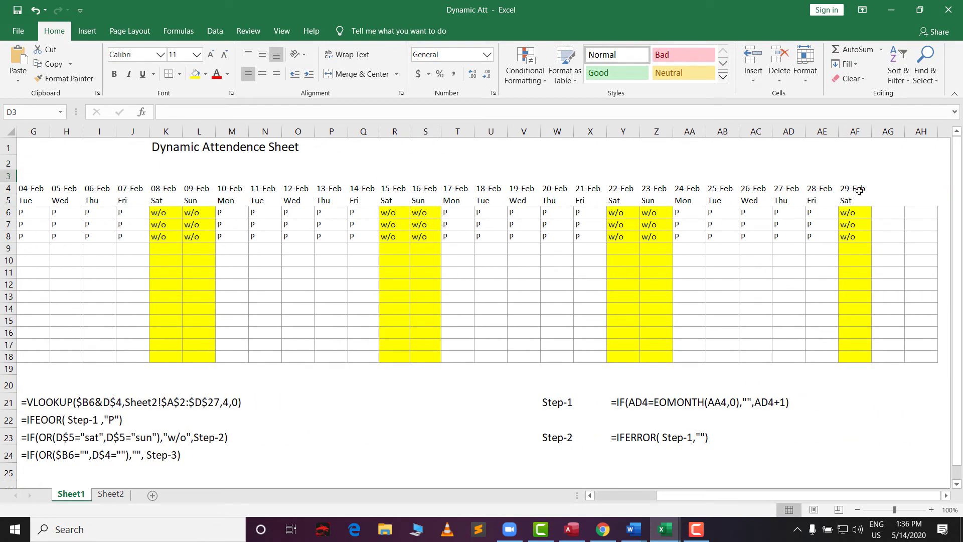
left_click_drag(856, 187, 859, 357)
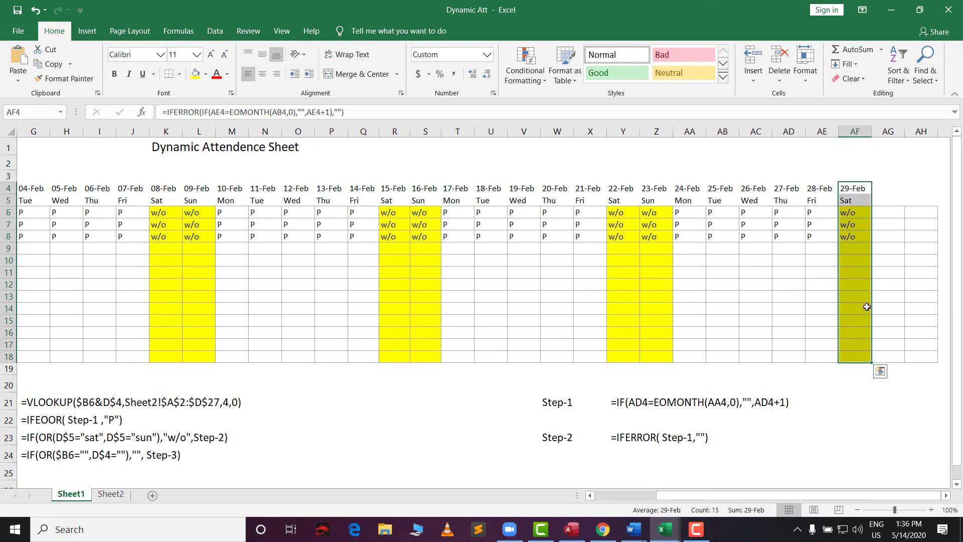
left_click_drag(888, 190, 944, 384)
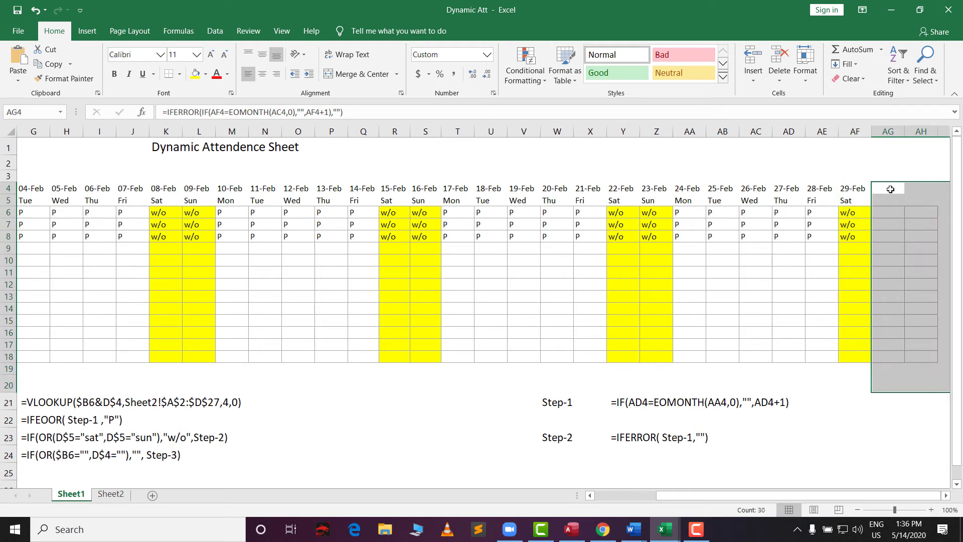
left_click(884, 211)
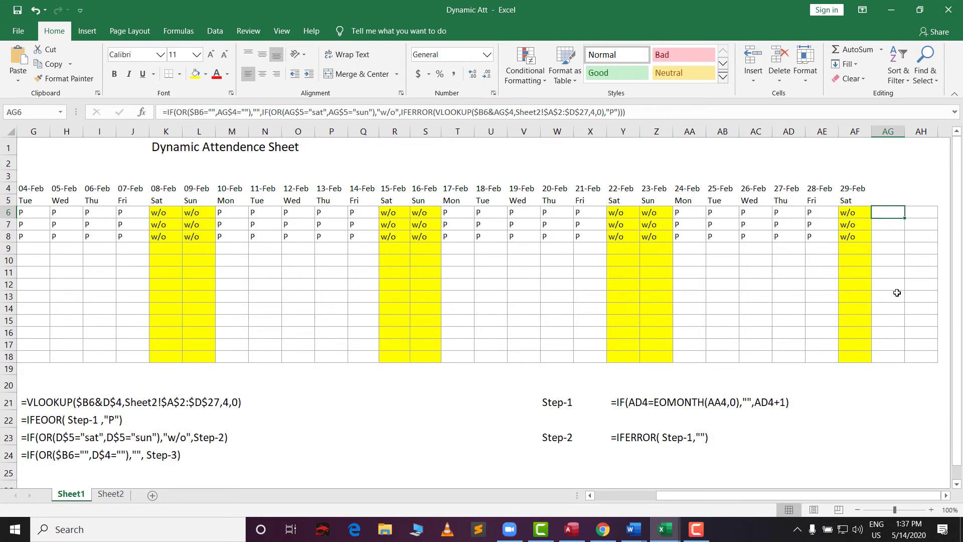
left_click_drag(888, 212, 923, 378)
left_click(862, 439)
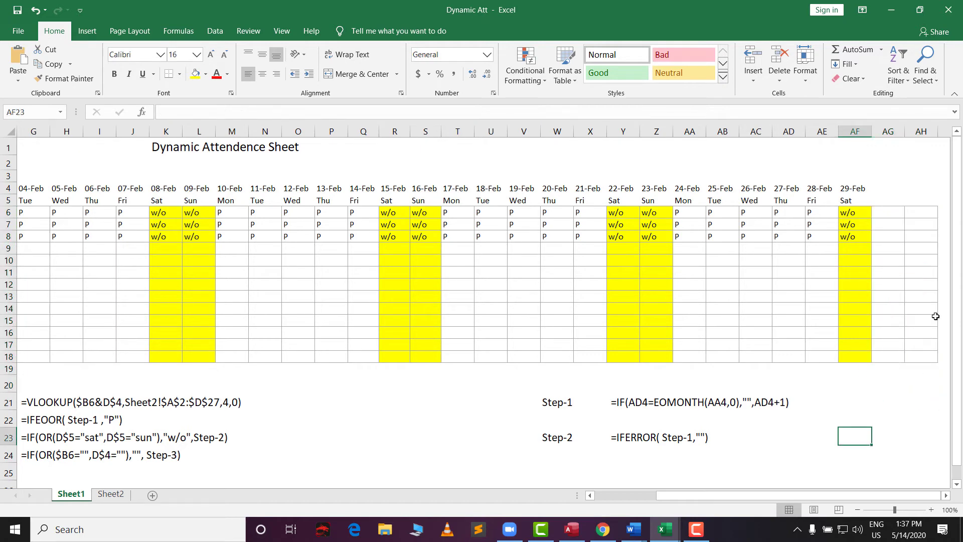
left_click_drag(890, 215, 946, 386)
left_click(843, 387)
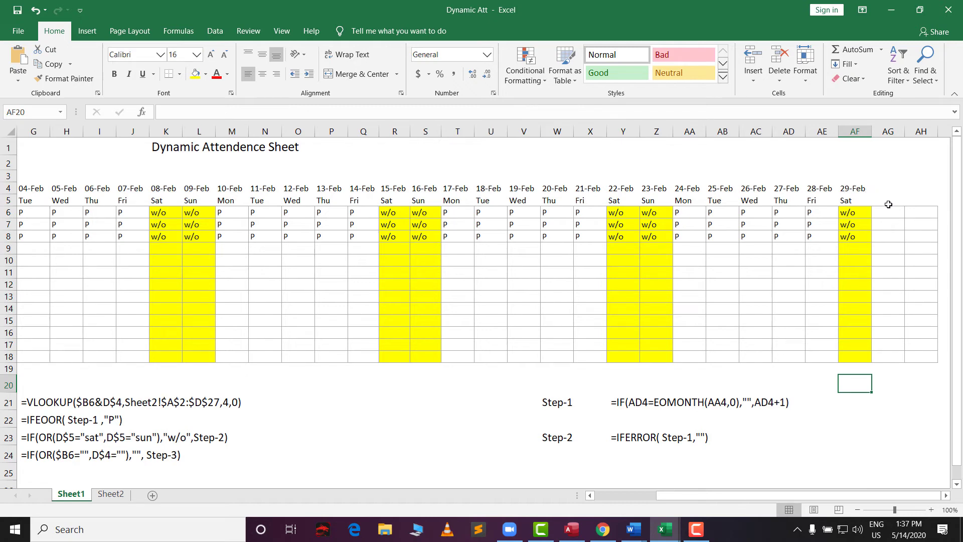
left_click_drag(891, 212, 933, 364)
left_click(854, 403)
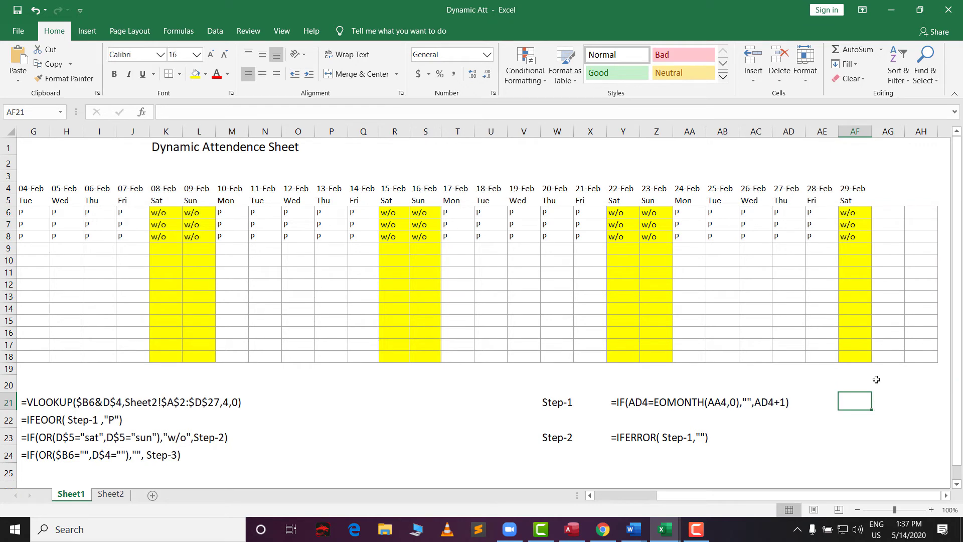
left_click(892, 216)
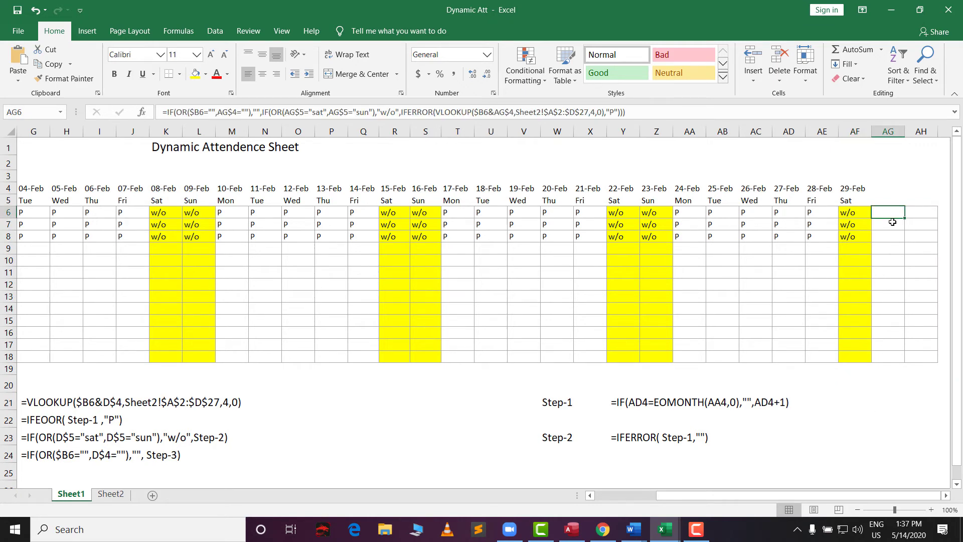
key("Right")
key("Right")
key("Right")
key("Right")
key("Right")
key("Right")
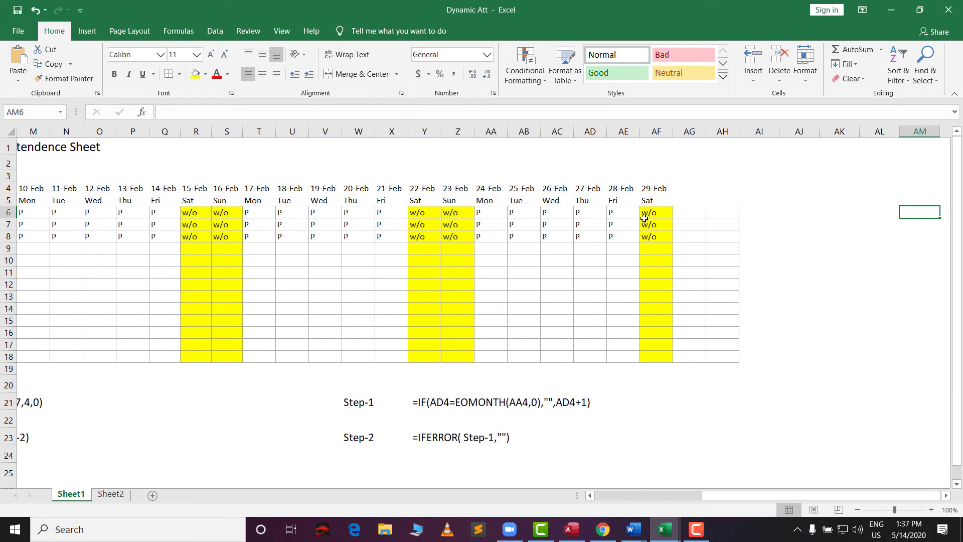
left_click(692, 214)
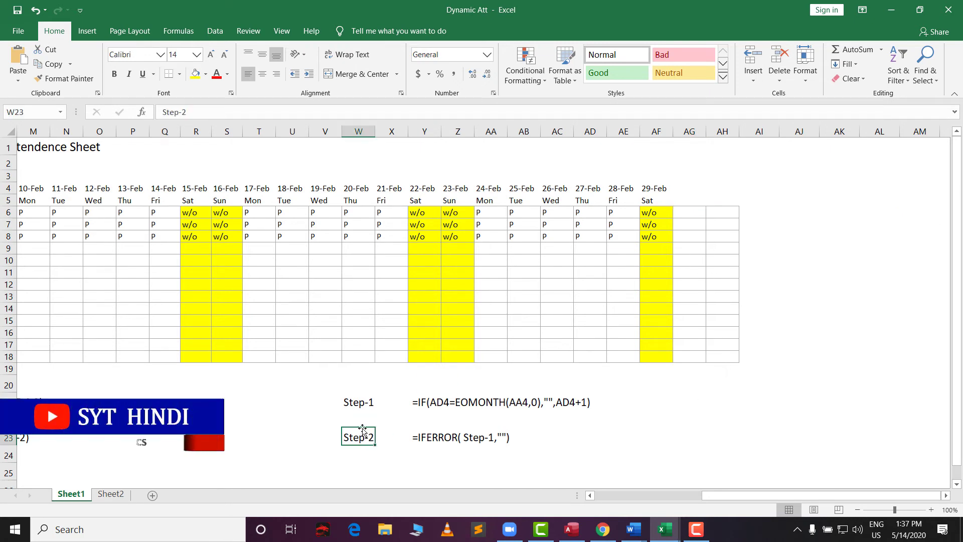
Move the Step-2 label and its IFERROR formula up to row 22, directly beneath the Step-1 note, and dismiss the meeting time-limit notice.
left_click_drag(361, 439, 362, 420)
left_click(629, 440)
left_click(454, 441)
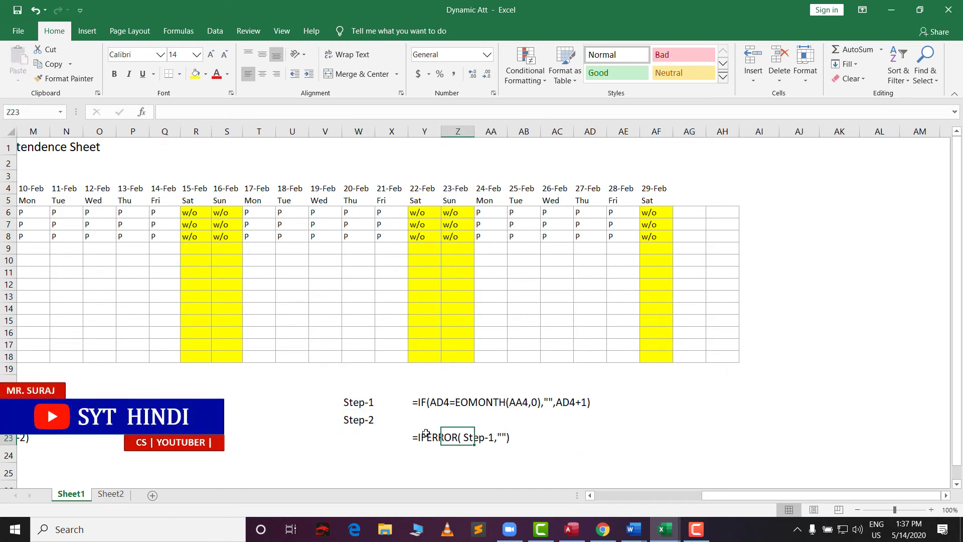
left_click(425, 434)
left_click_drag(427, 429, 427, 411)
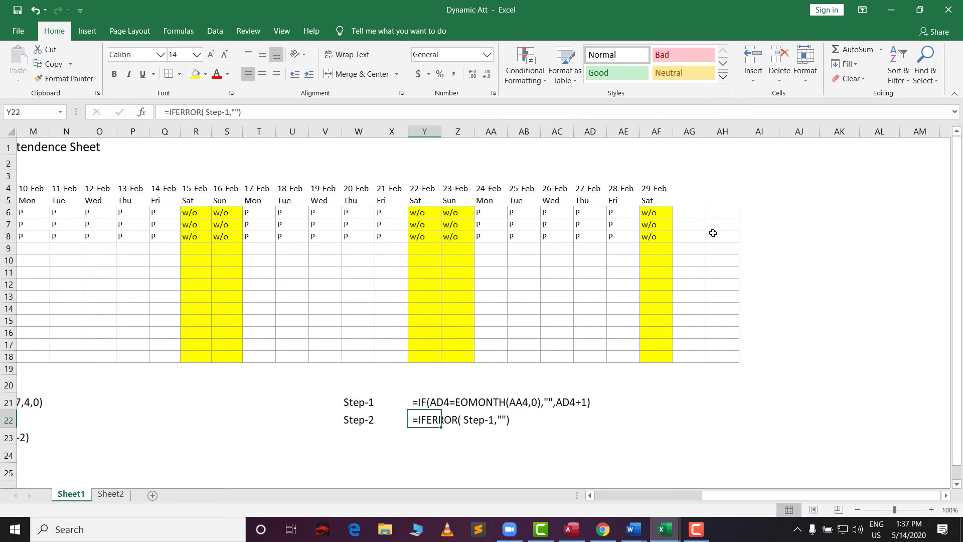
left_click(462, 434)
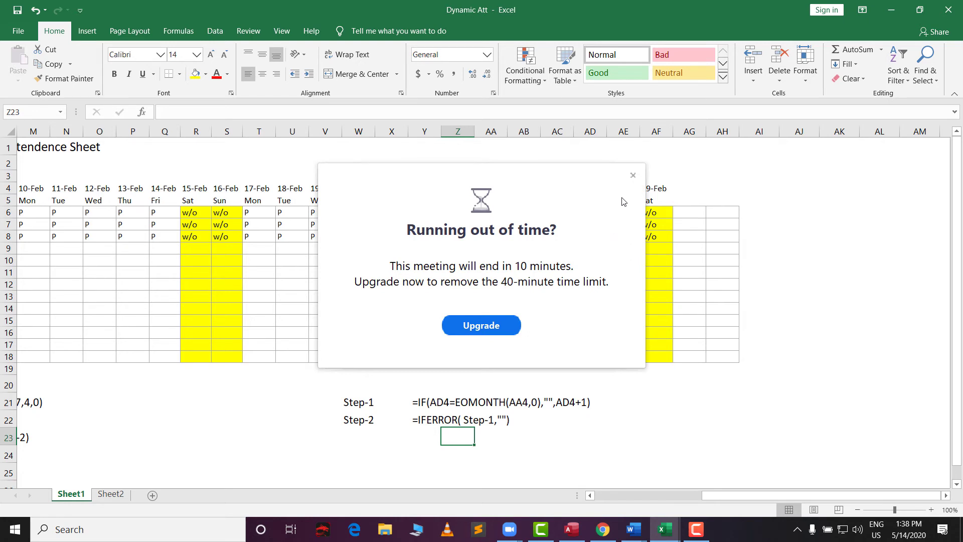
left_click(633, 175)
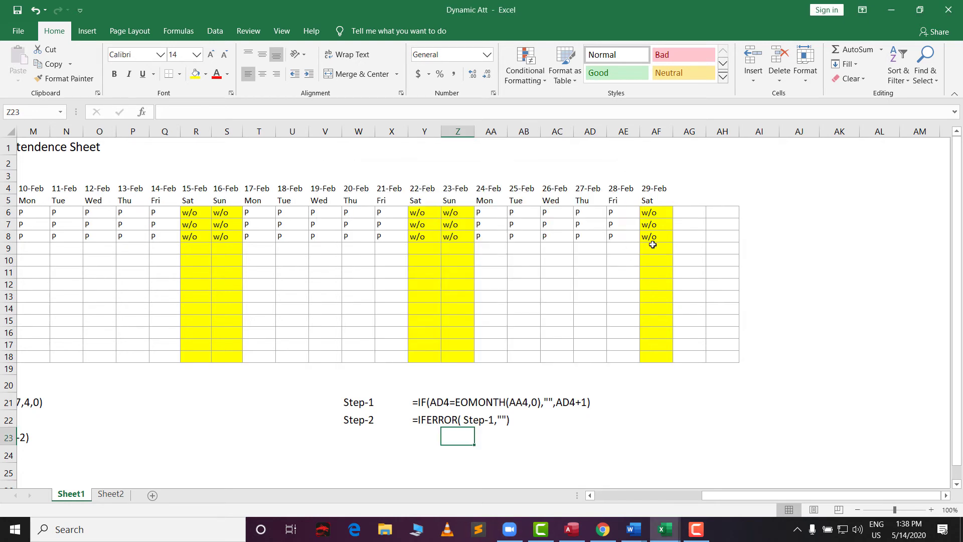
left_click(621, 213)
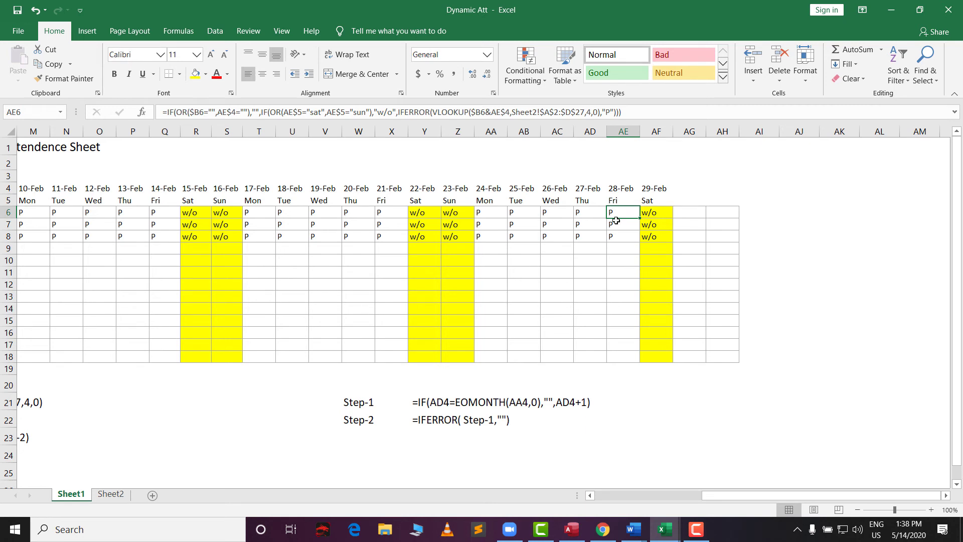
left_click(542, 80)
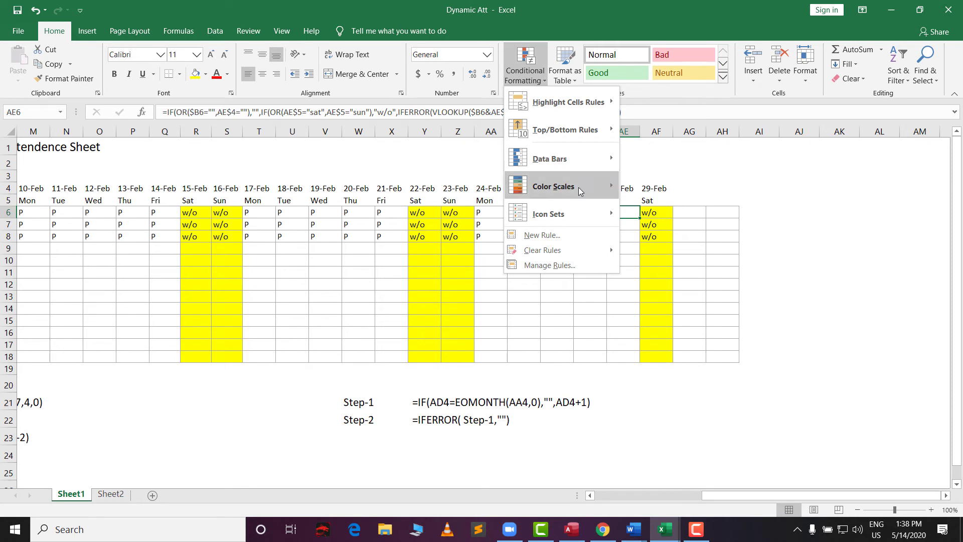
mouse_move(556, 105)
left_click(806, 264)
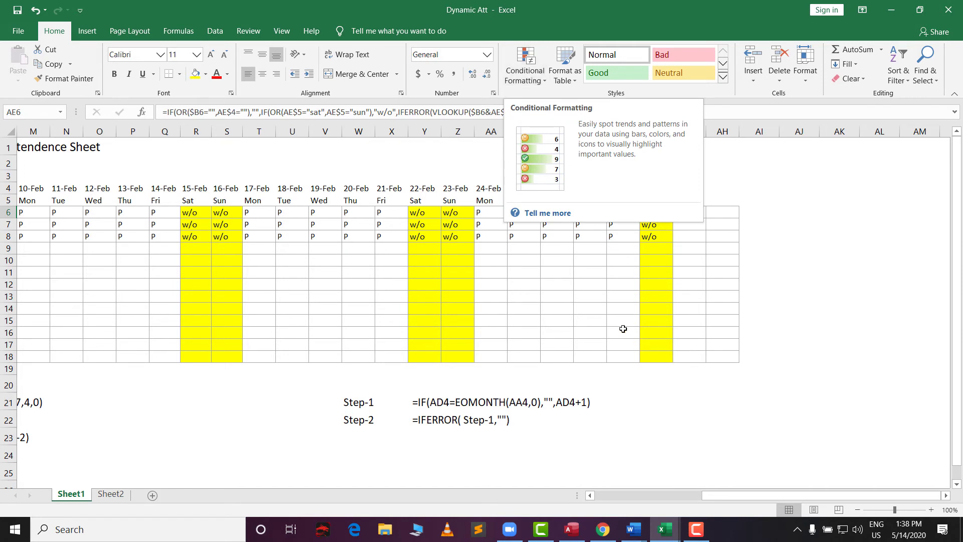
left_click(624, 259)
Start a new conditional formatting rule for AE6 that uses a formula to determine which cells to format.
left_click(620, 217)
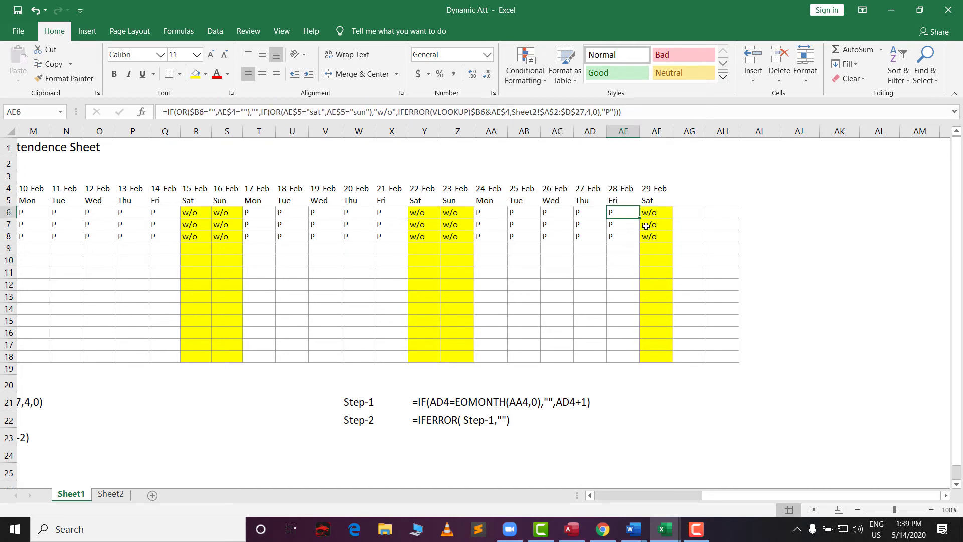
left_click(526, 74)
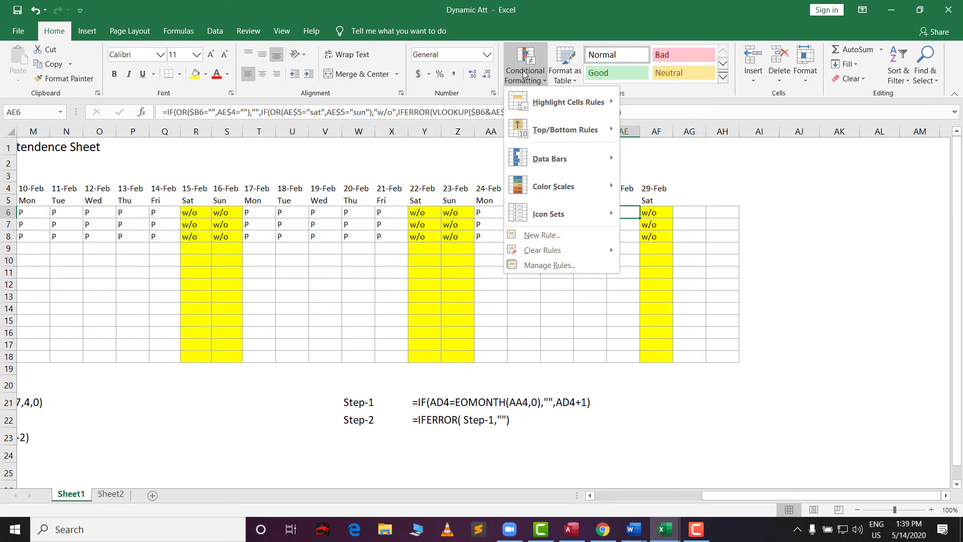
left_click(539, 240)
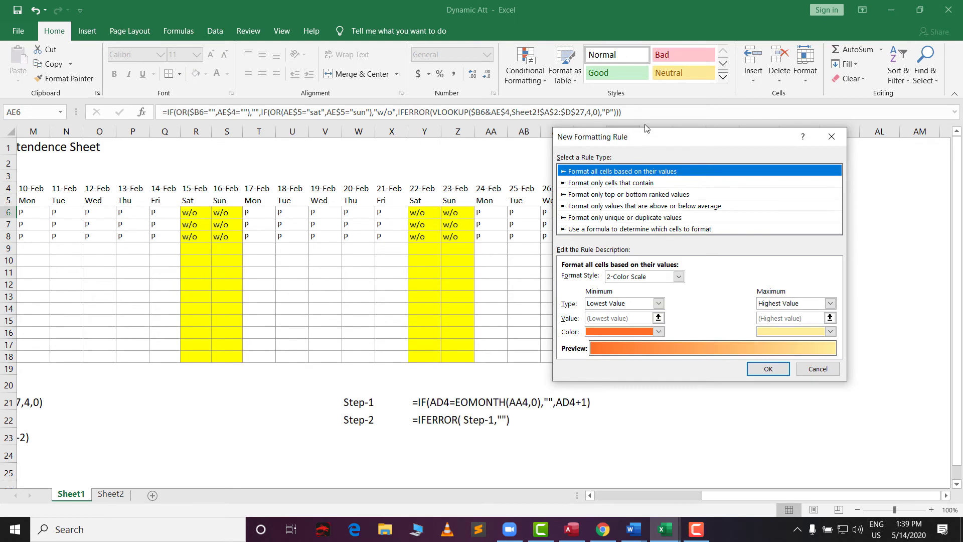
left_click_drag(647, 135, 267, 96)
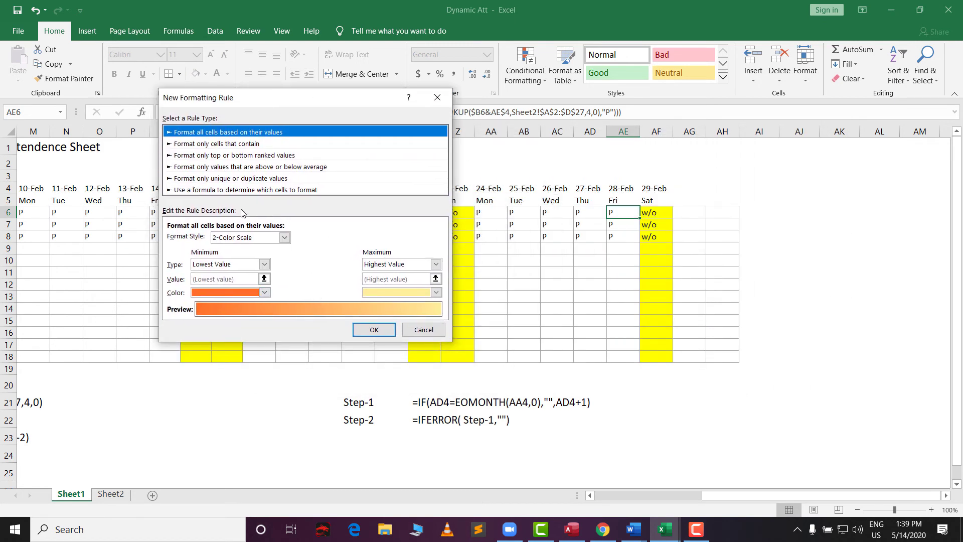
left_click(213, 191)
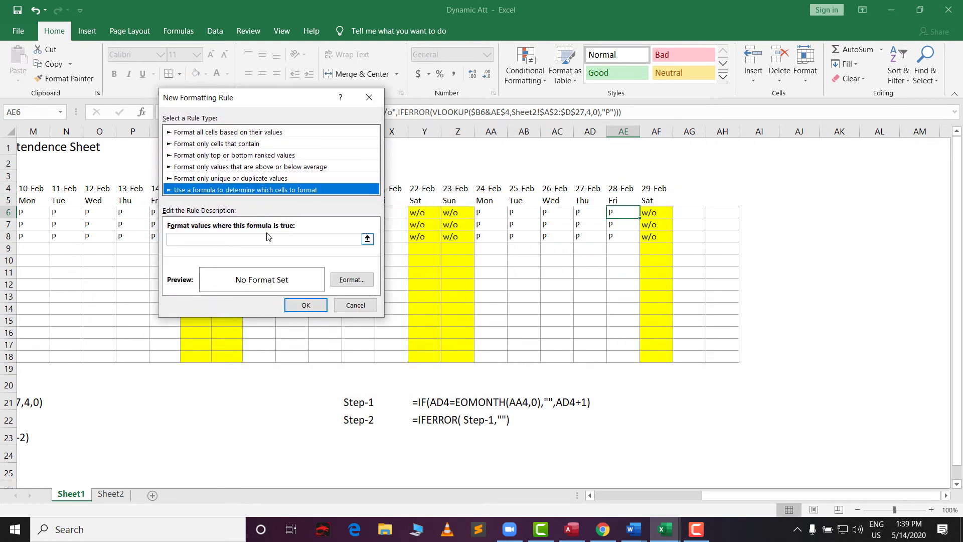
Set the rule's formula to =AE$4="", keeping only the row reference absolute.
left_click(181, 239)
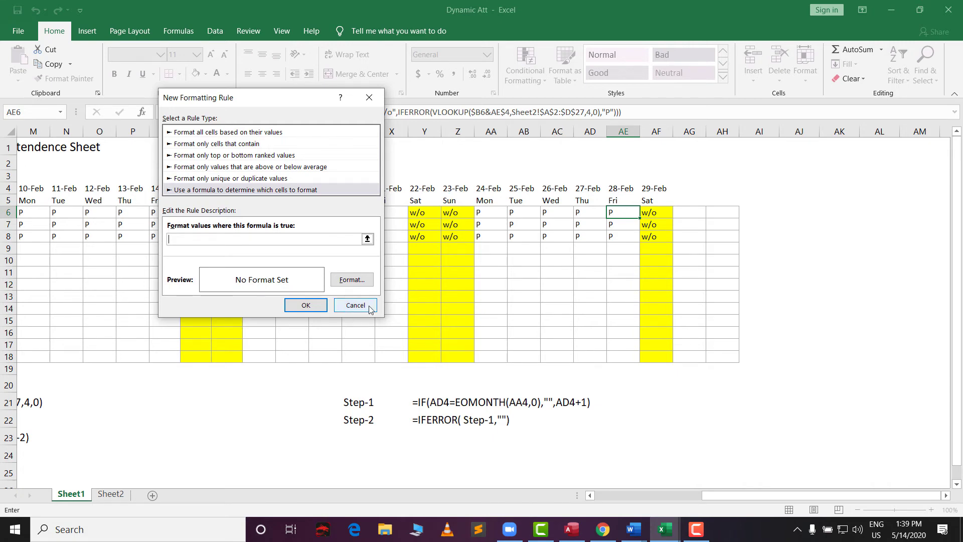
type("=")
left_click(616, 188)
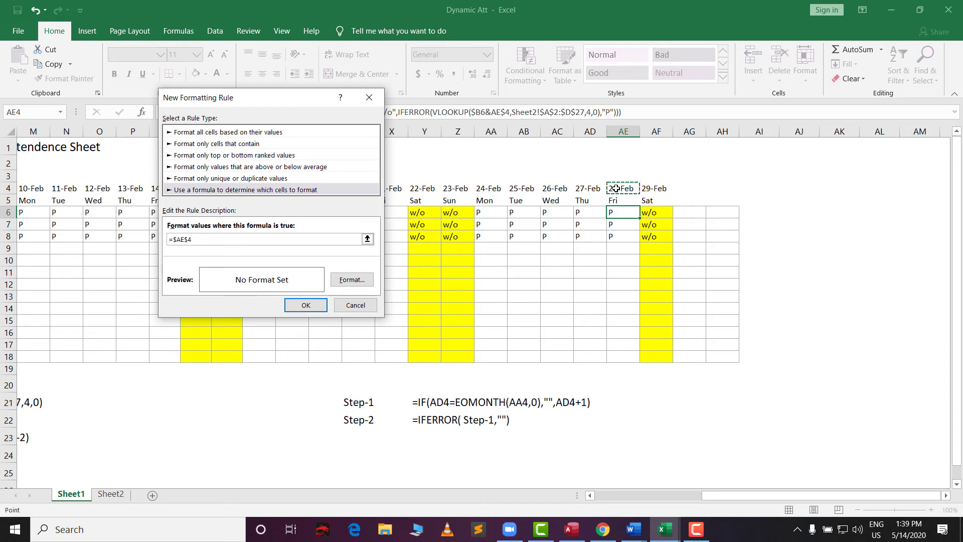
key("F4")
type("=")
scroll(616, 188, "down", 1)
scroll(577, 236, "up", 1)
type("\"")
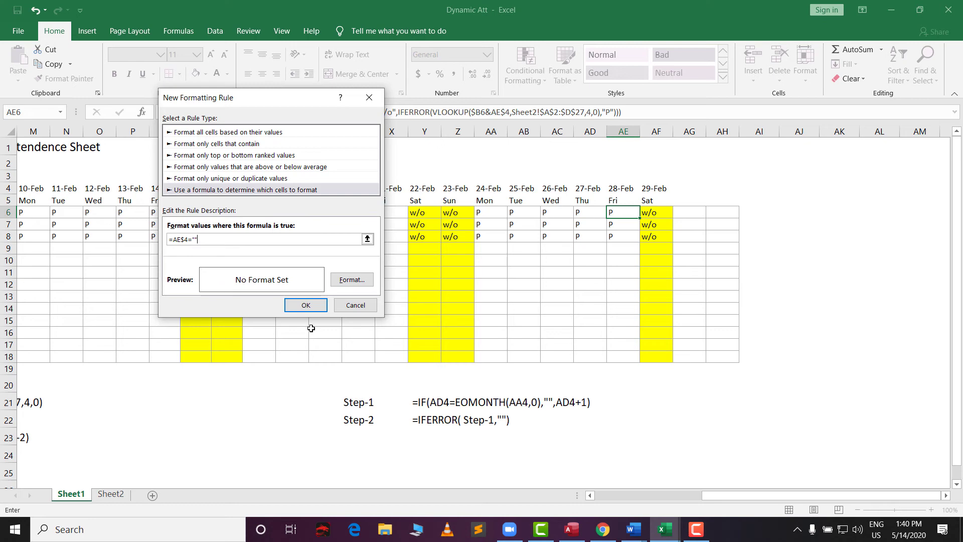
Set the rule's format to the None border preset and create the rule.
left_click(351, 282)
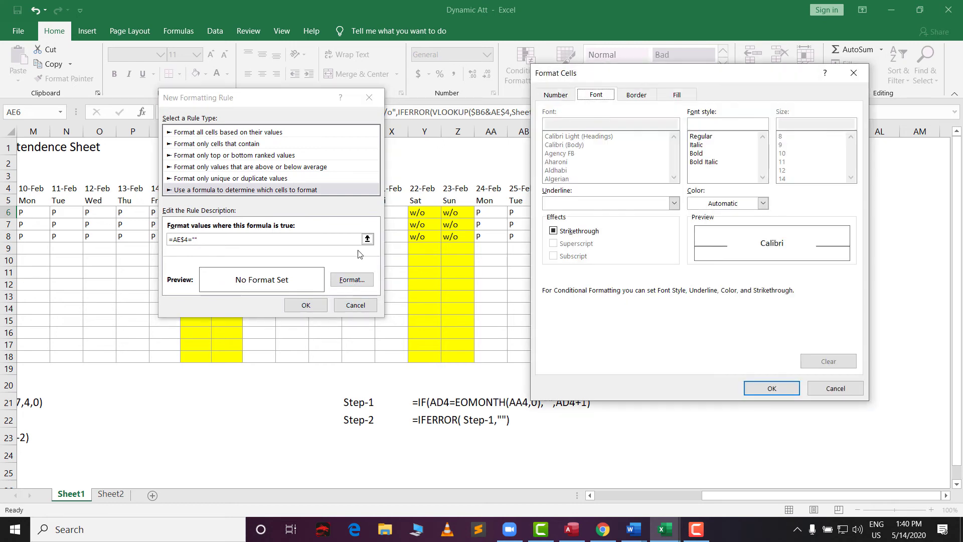
left_click_drag(590, 80, 245, 62)
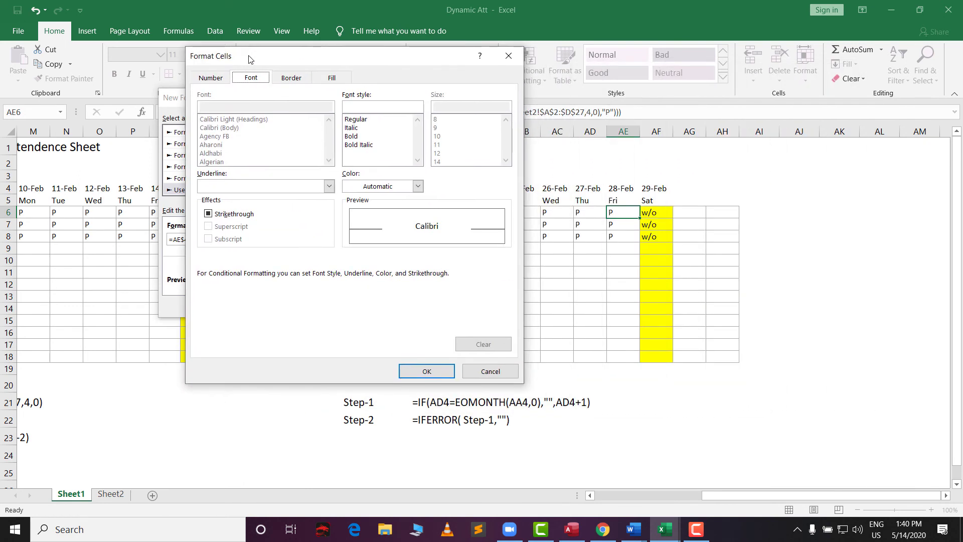
left_click(296, 79)
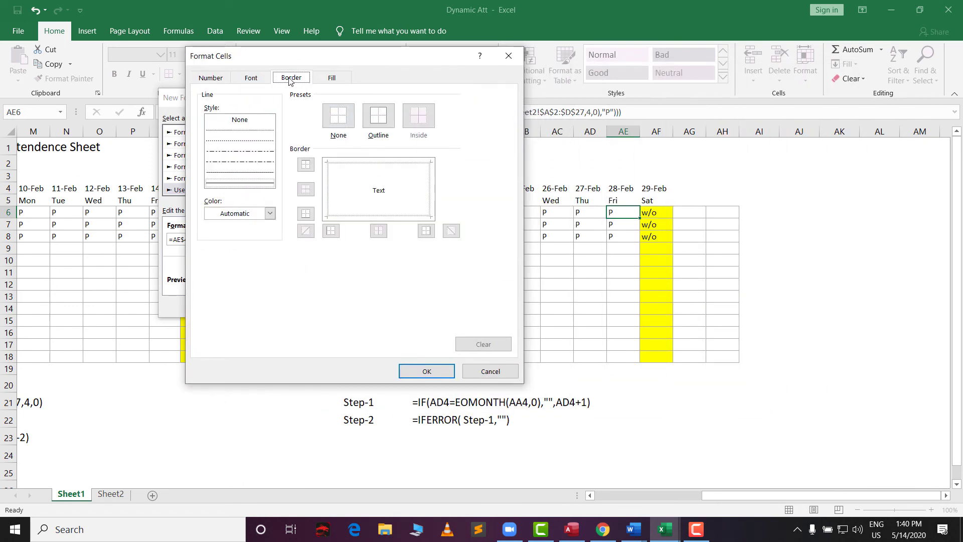
left_click_drag(342, 61, 296, 105)
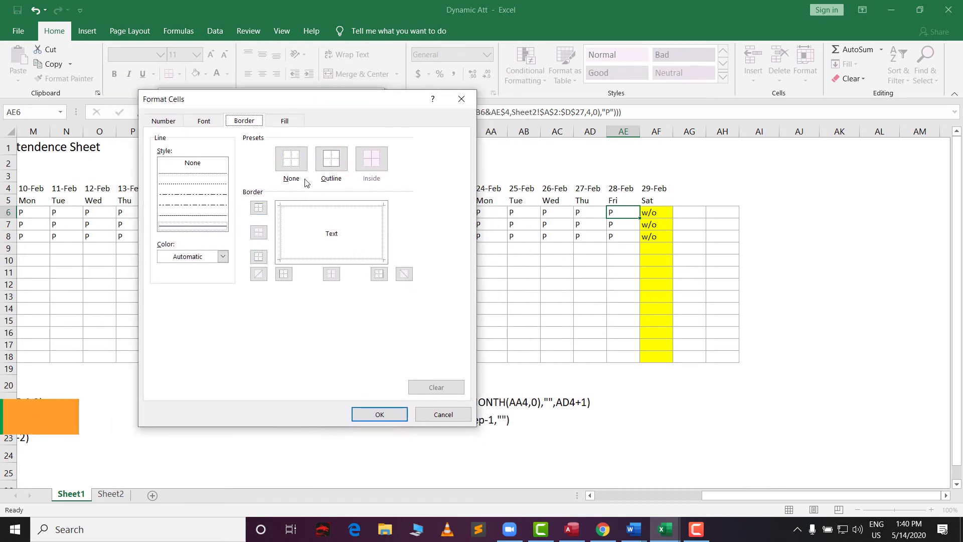
left_click(291, 161)
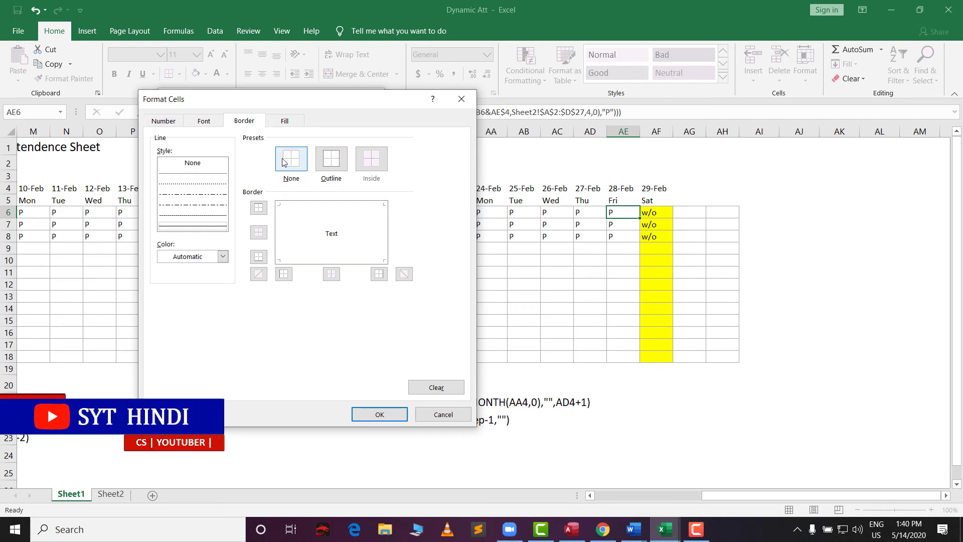
left_click_drag(291, 103, 449, 78)
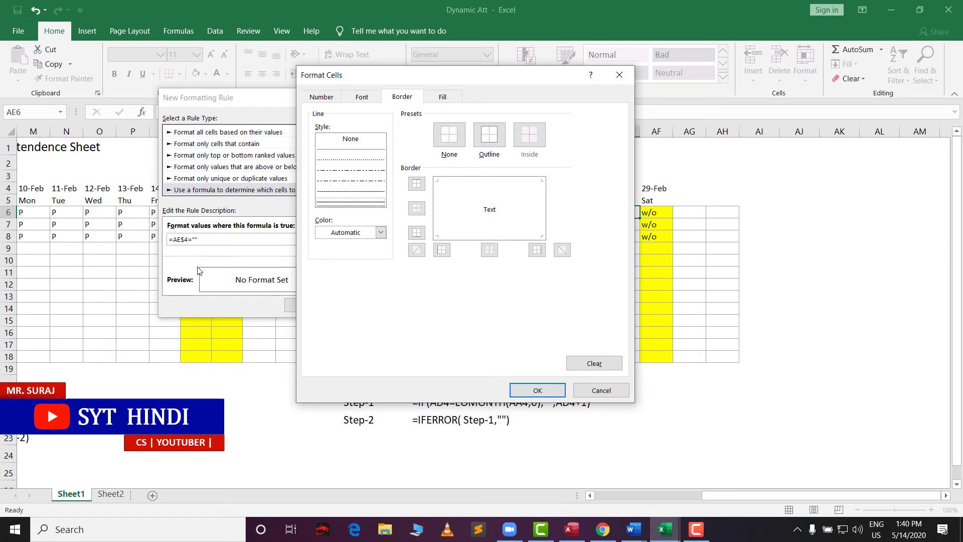
left_click_drag(507, 72, 901, 124)
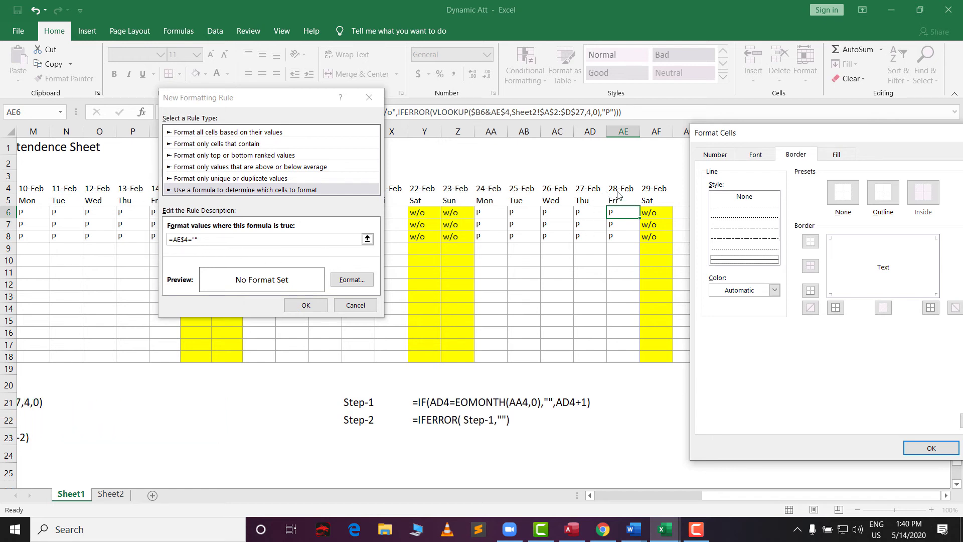
left_click(198, 241)
left_click_drag(879, 136, 494, 96)
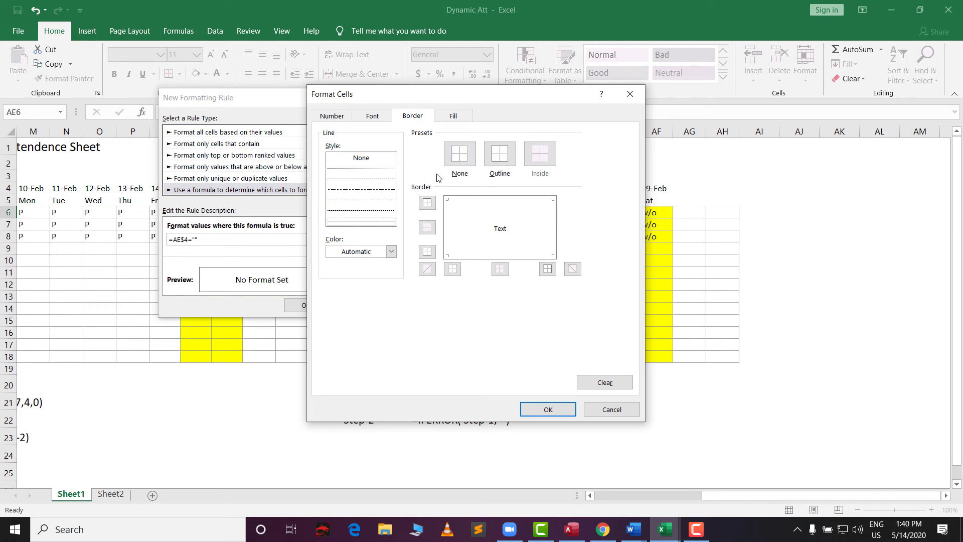
left_click(461, 157)
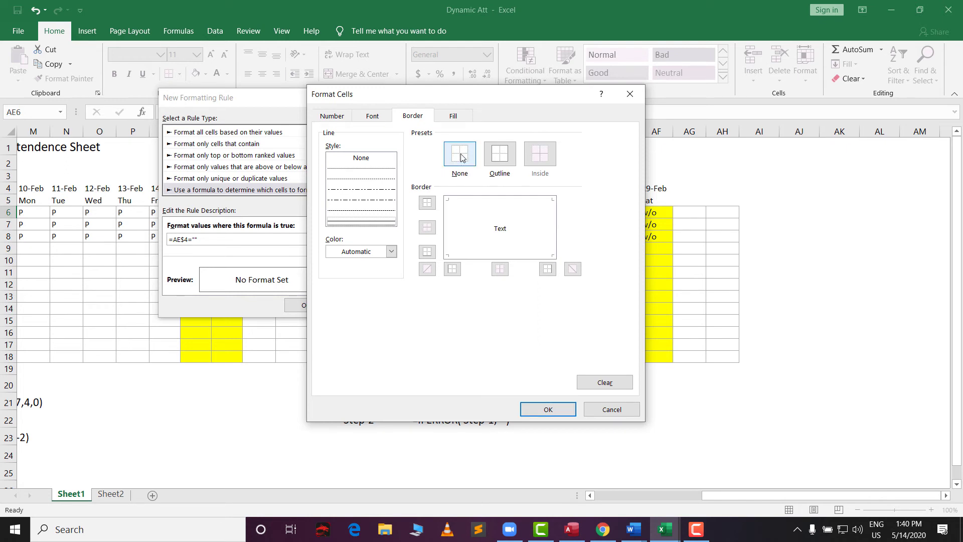
left_click(541, 404)
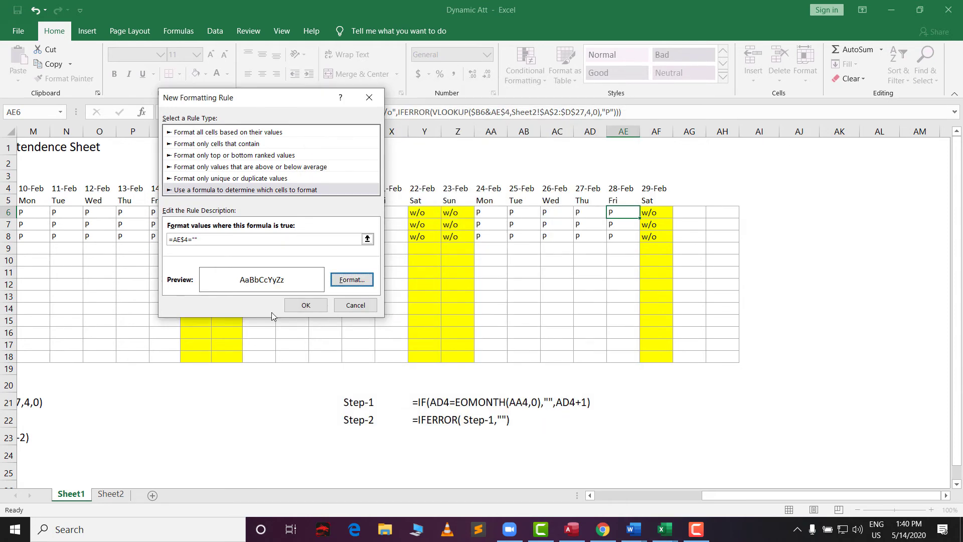
left_click(305, 305)
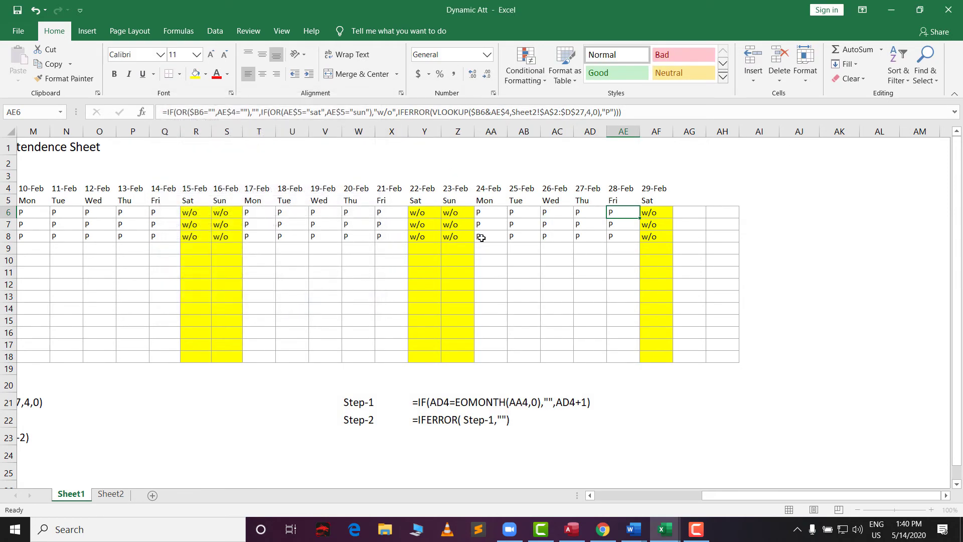
Copy AE6's formatting onto the end-of-month range AE6:AH18 with Format Painter and check the columns' borders.
left_click(61, 81)
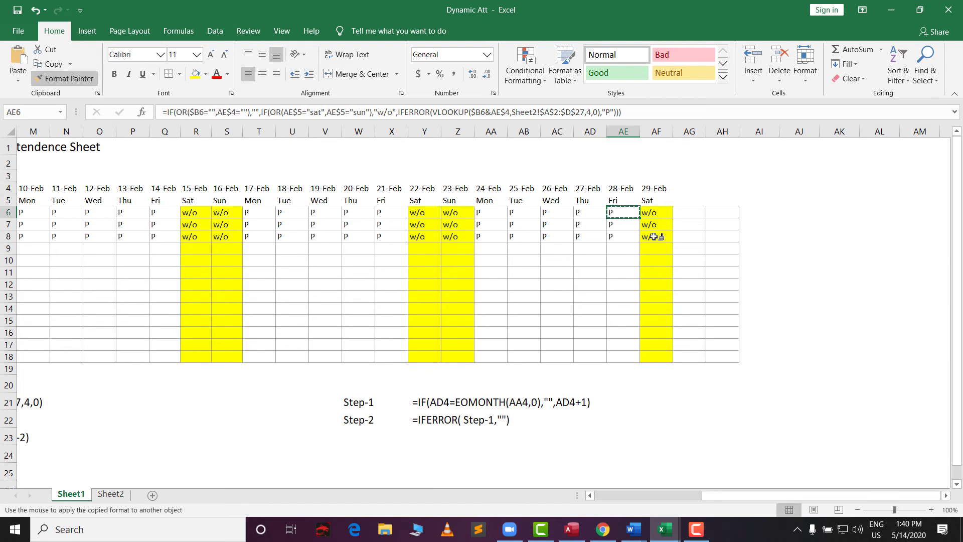
mouse_move(619, 210)
left_mouse_down()
mouse_move(652, 211)
mouse_move(728, 301)
mouse_move(734, 357)
left_mouse_up()
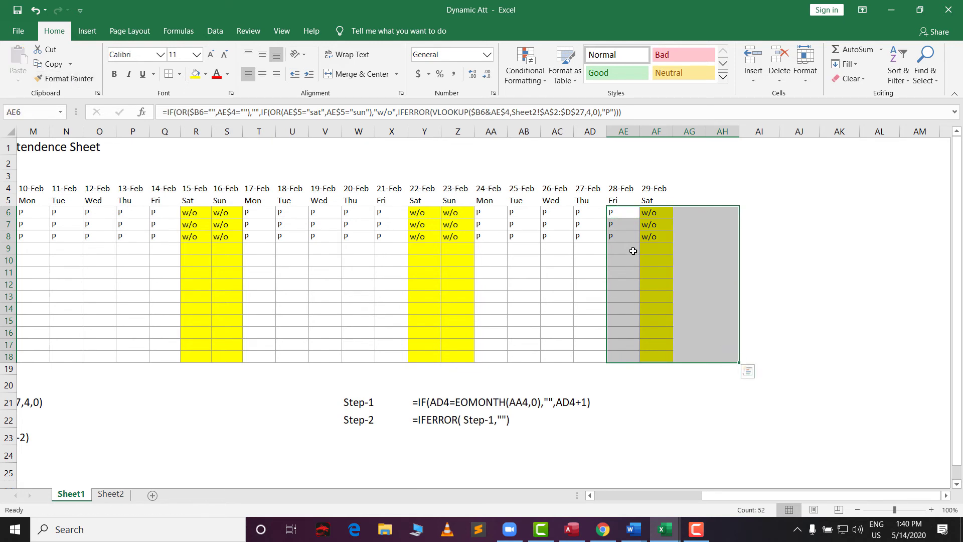
left_click(621, 215)
left_click(618, 304)
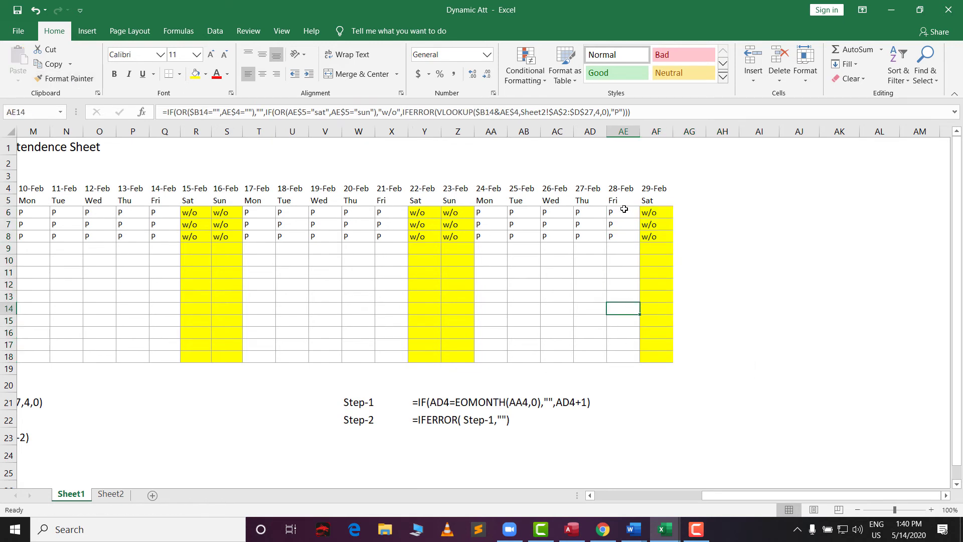
left_click_drag(616, 210, 621, 224)
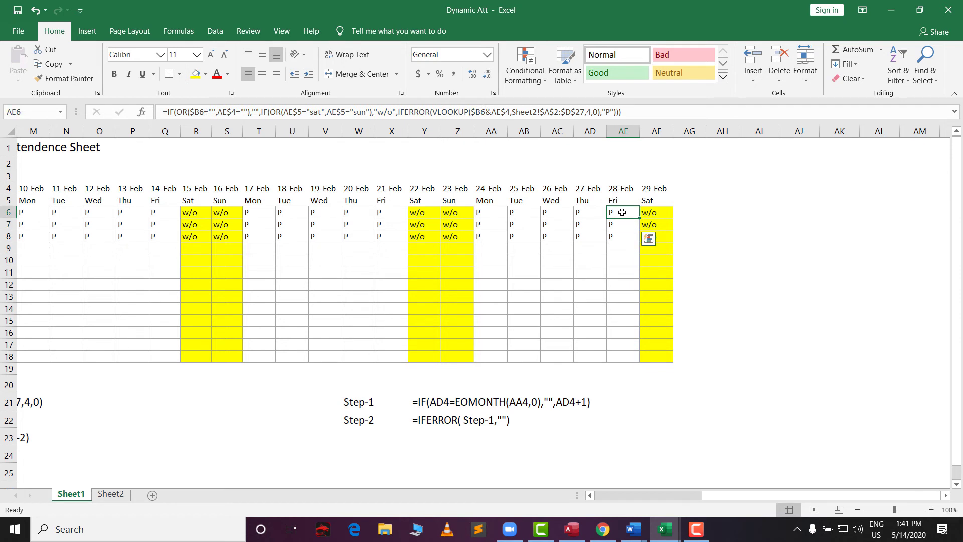
left_click(621, 188)
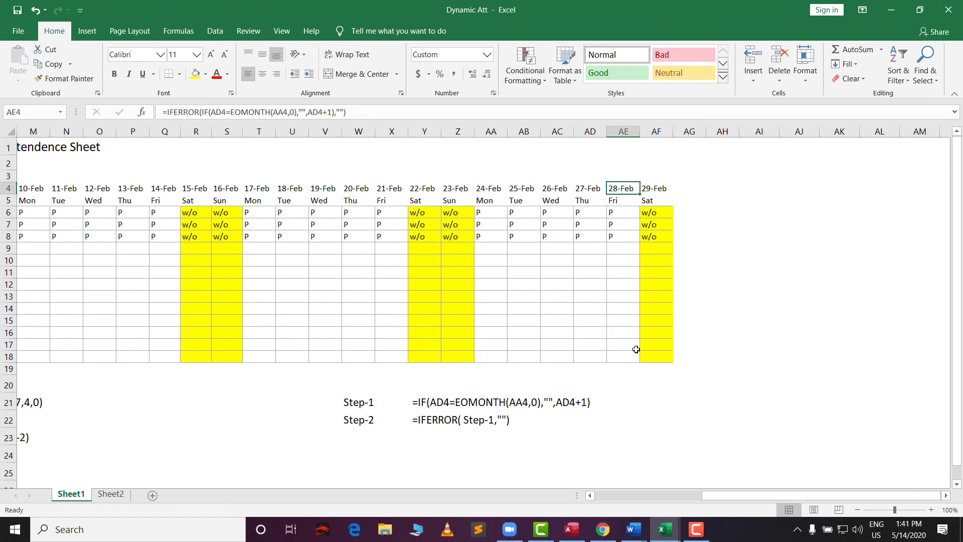
left_click(622, 214)
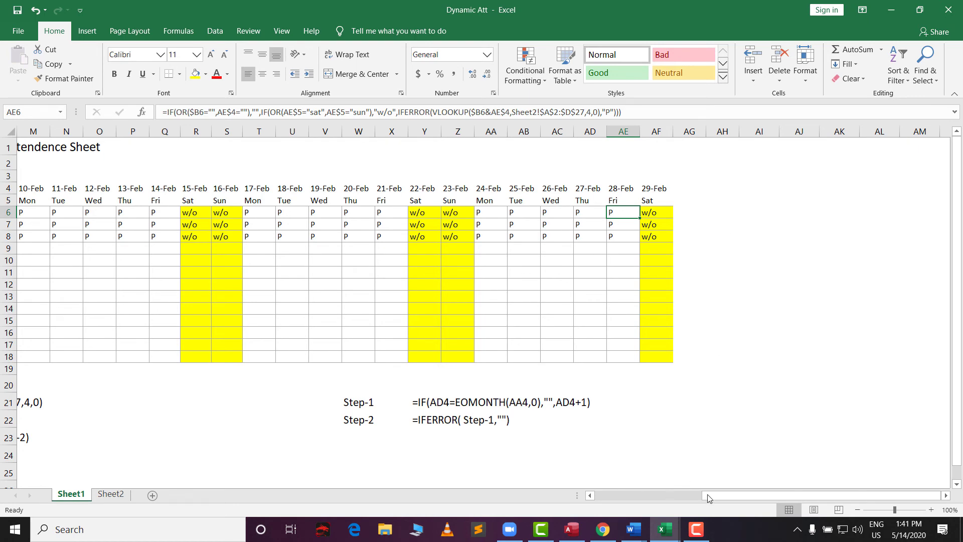
Set the attendance date in D2 to 1-apr and check the end-of-month columns.
left_click_drag(711, 497, 603, 497)
left_click(185, 163)
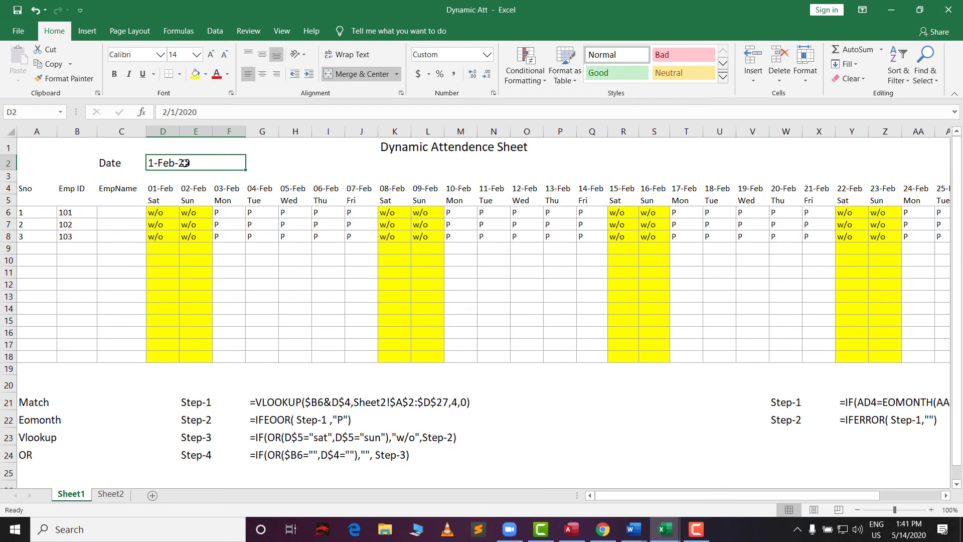
type("1")
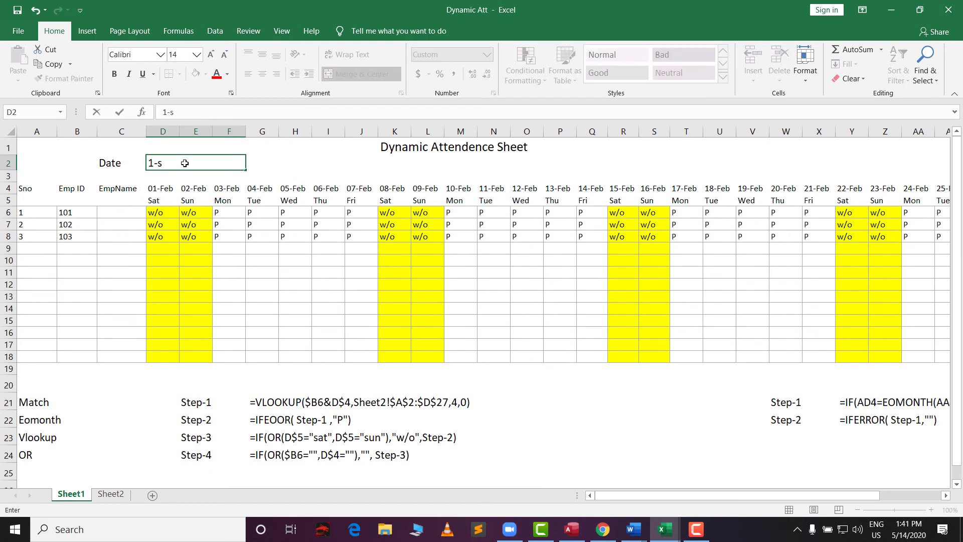
type("-apr")
key("Return")
left_click_drag(670, 499, 863, 498)
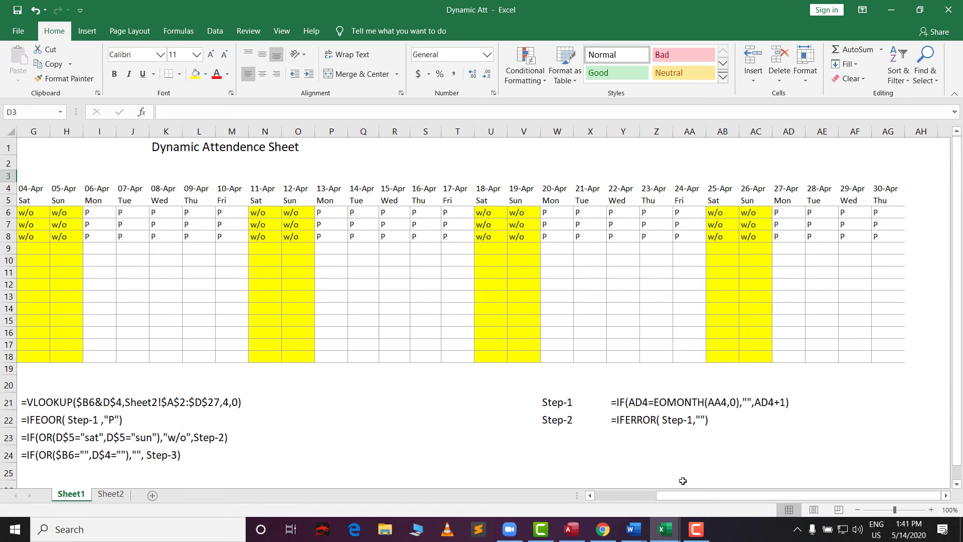
Set the attendance date in D2 to 1-feb-19 and check the borders of the end-of-month columns.
left_click_drag(627, 496, 597, 497)
left_click(169, 166)
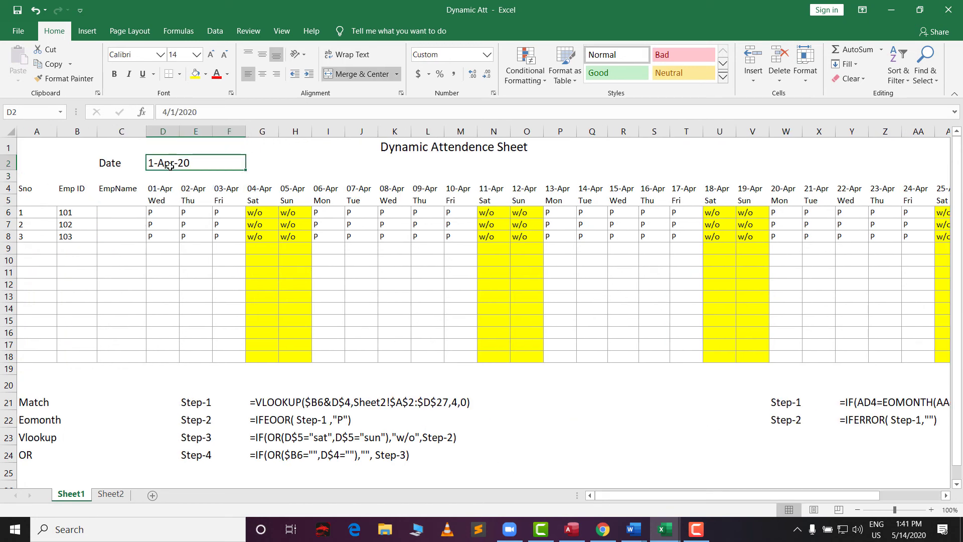
type("1")
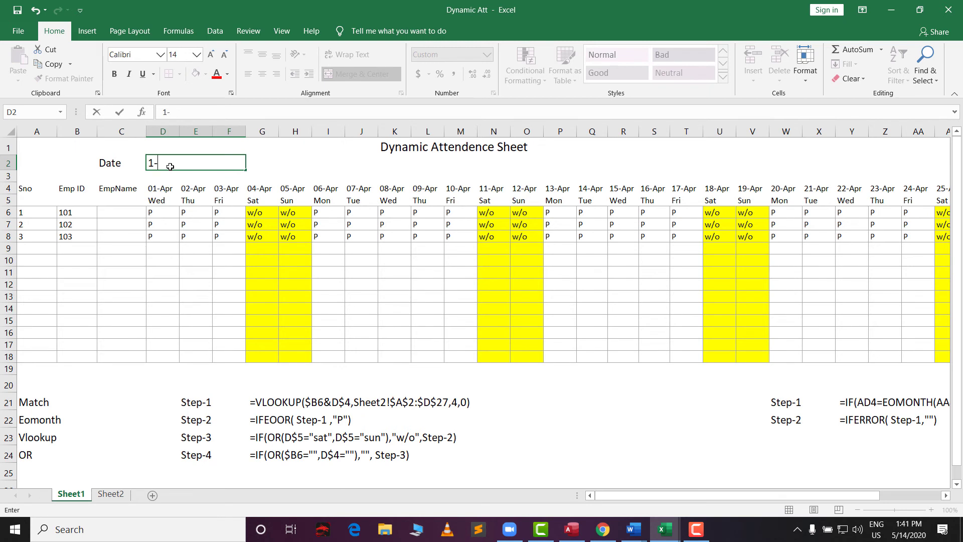
type("-feb-19")
key("Return")
left_click_drag(631, 498, 865, 499)
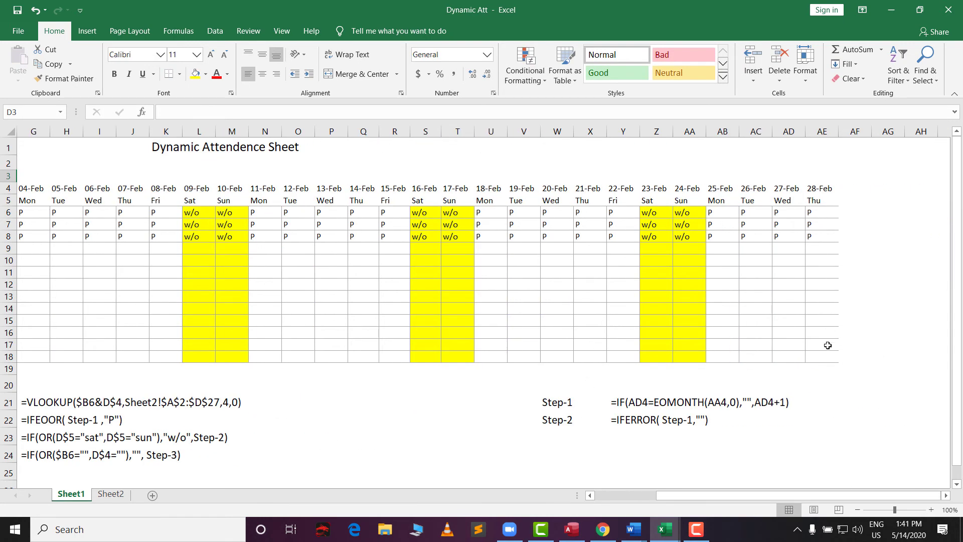
Document the border rule's condition in Y24 as the text =AE4 (F4-1 TIME) ="".
left_click(826, 217)
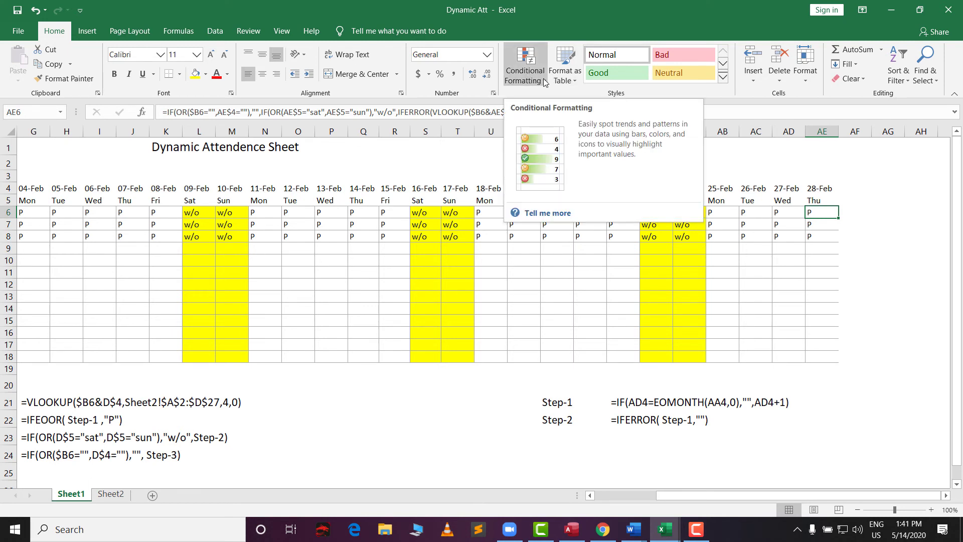
left_click(590, 402)
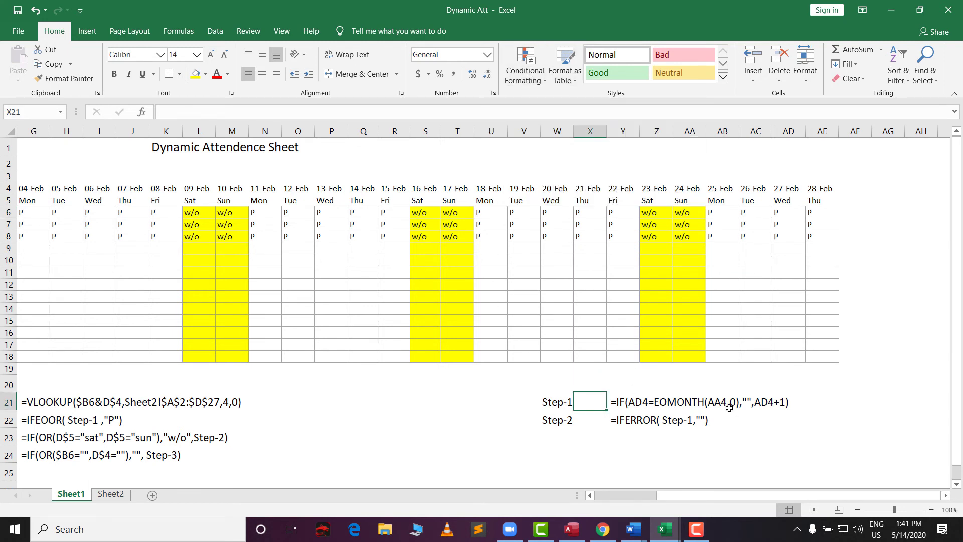
left_click(558, 454)
left_click(620, 457)
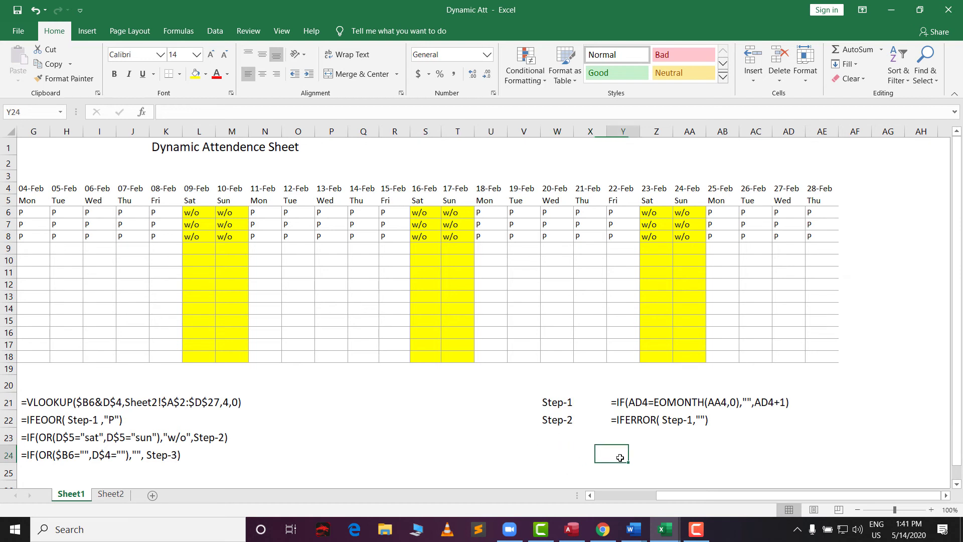
type("=")
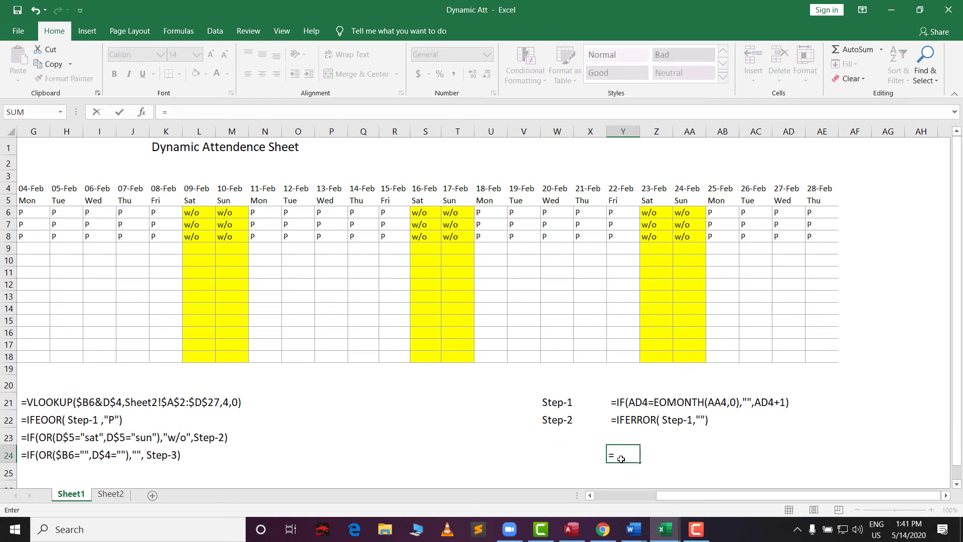
key("BackSpace")
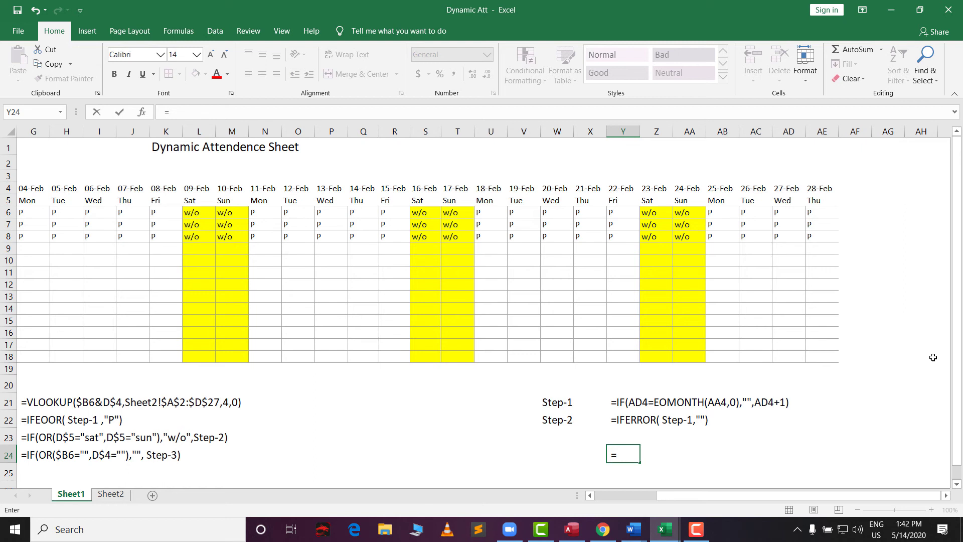
type("AE4 (")
type("F4-1 T")
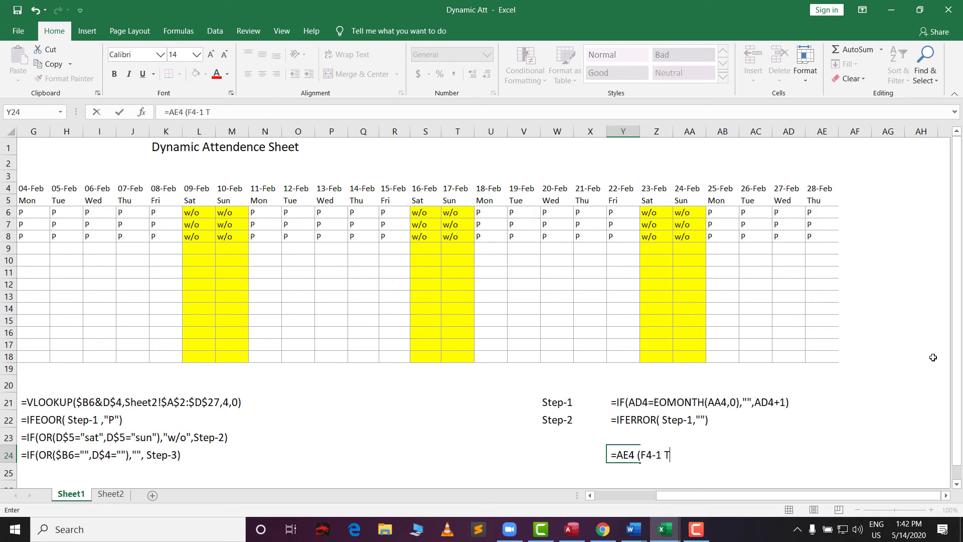
type("IME) =\"")
left_click(792, 458)
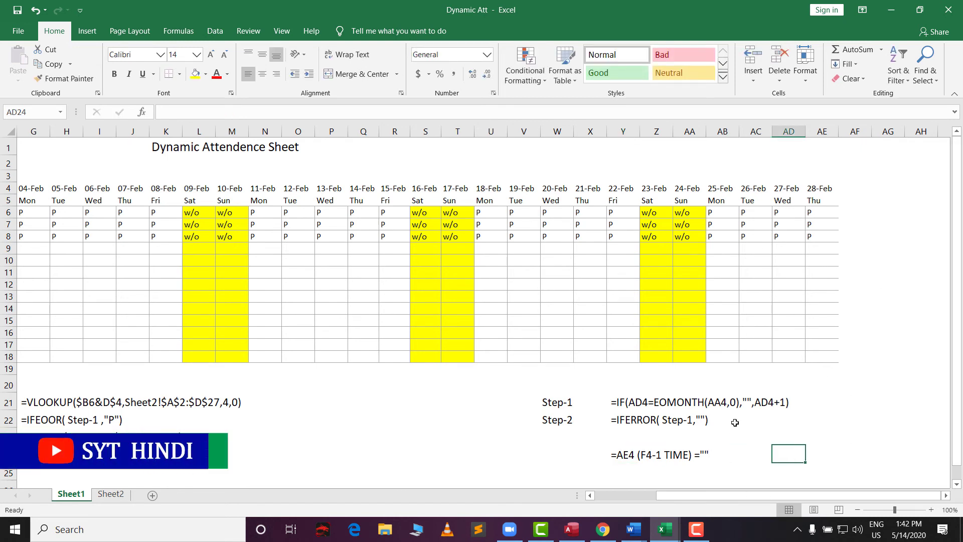
Label the conditional formatting note by entering C.F in W24.
left_click(558, 458)
type("C")
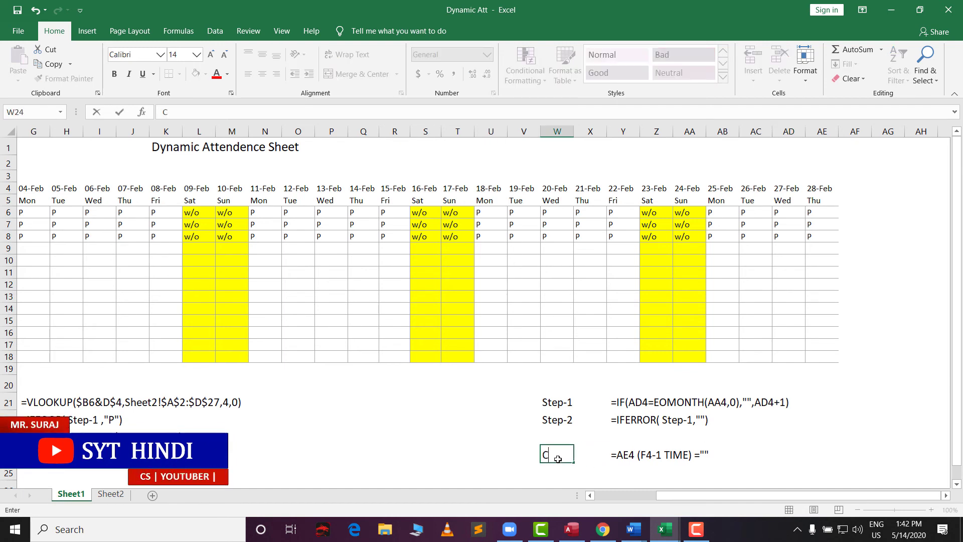
type(".F")
left_click(688, 434)
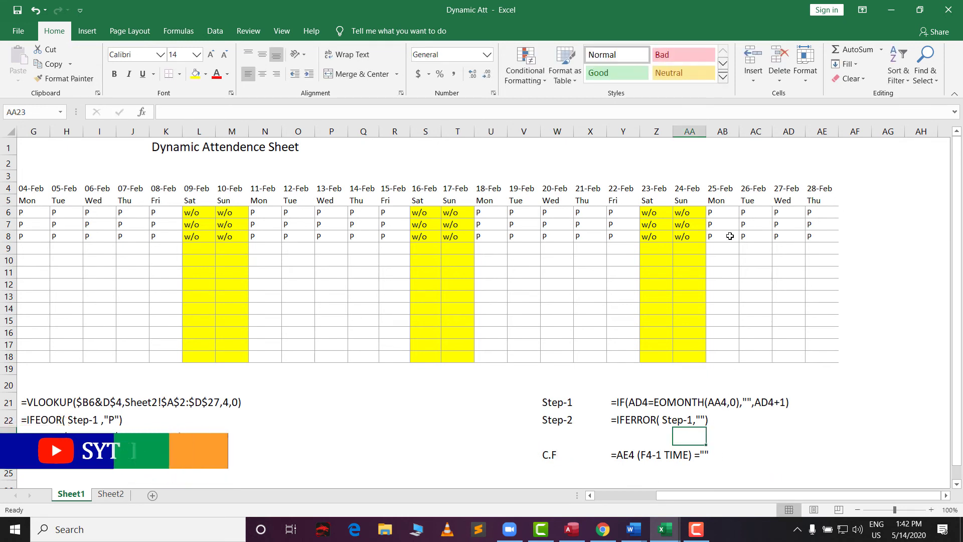
Start a formula-based conditional formatting rule for AE6 with the formula =AE$4=EOMONTH(AE$4,0).
left_click(830, 216)
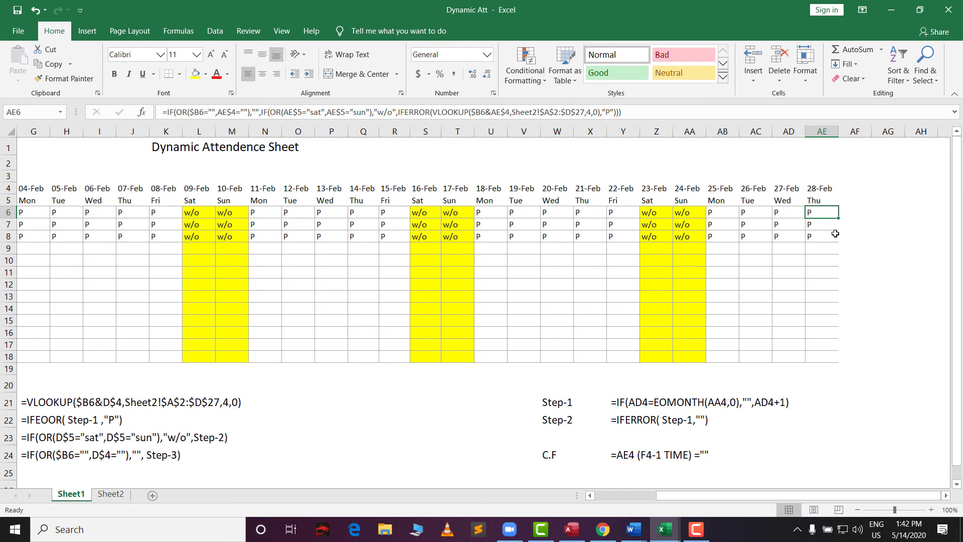
left_click(542, 79)
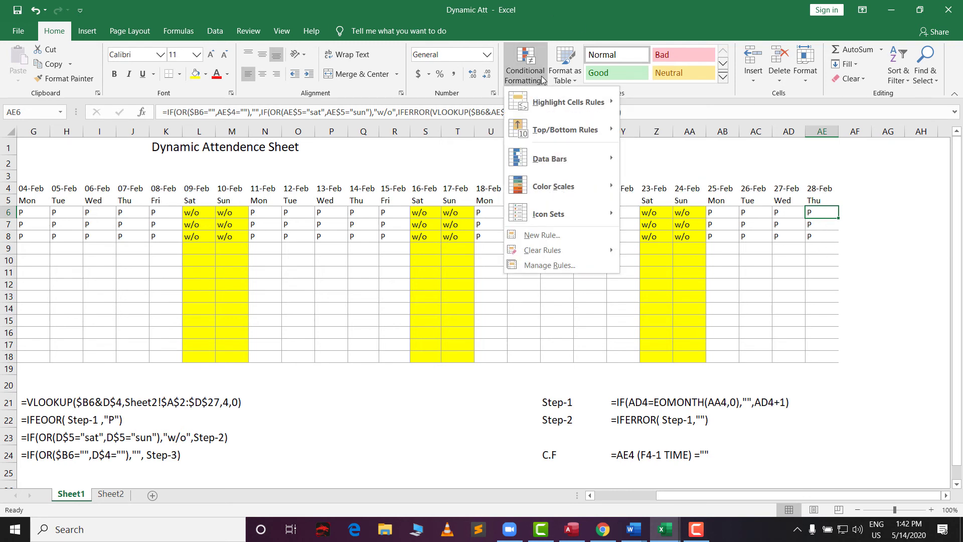
left_click(544, 239)
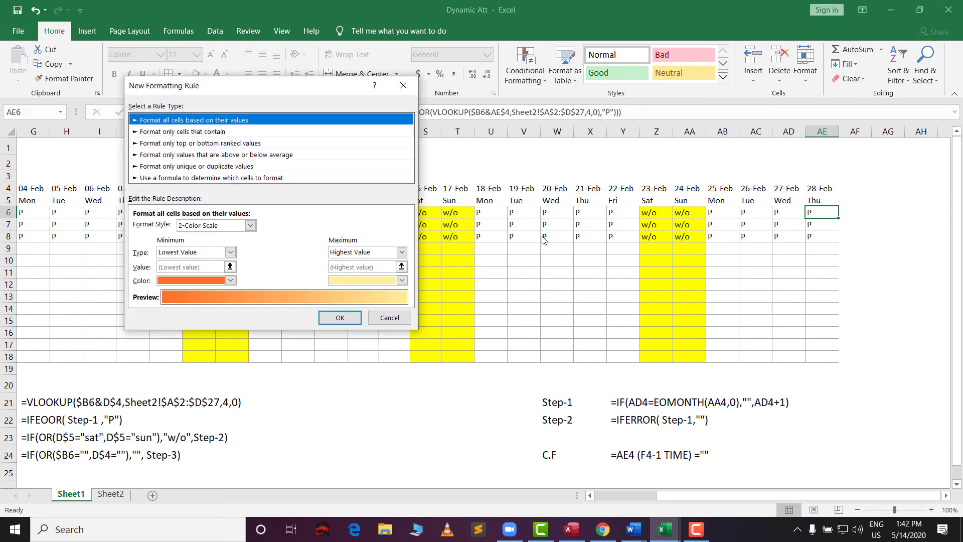
left_click(172, 180)
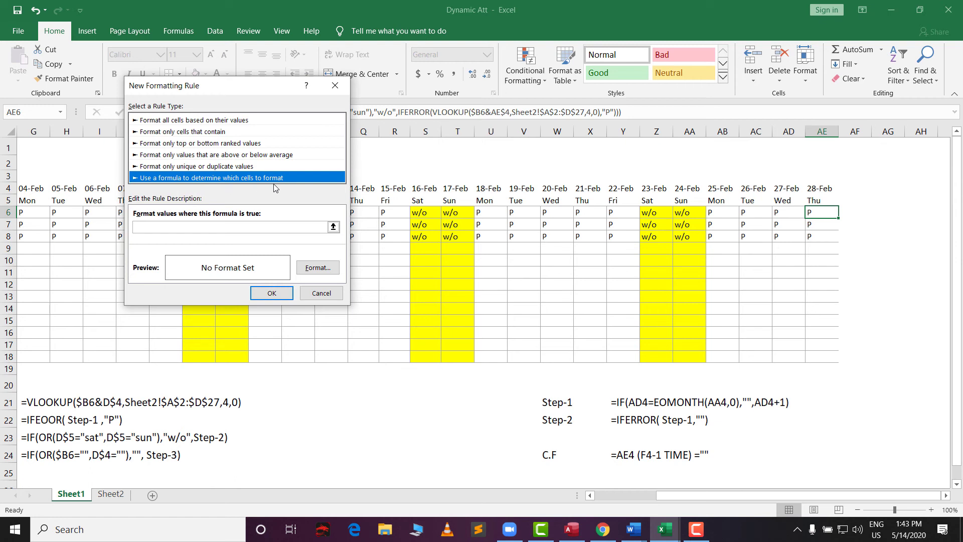
left_click(155, 227)
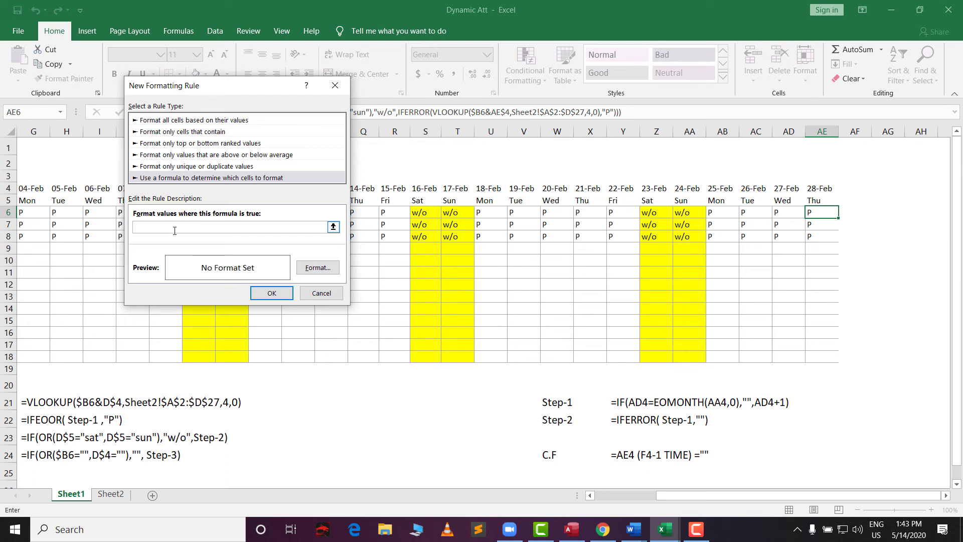
type("=")
left_click(821, 188)
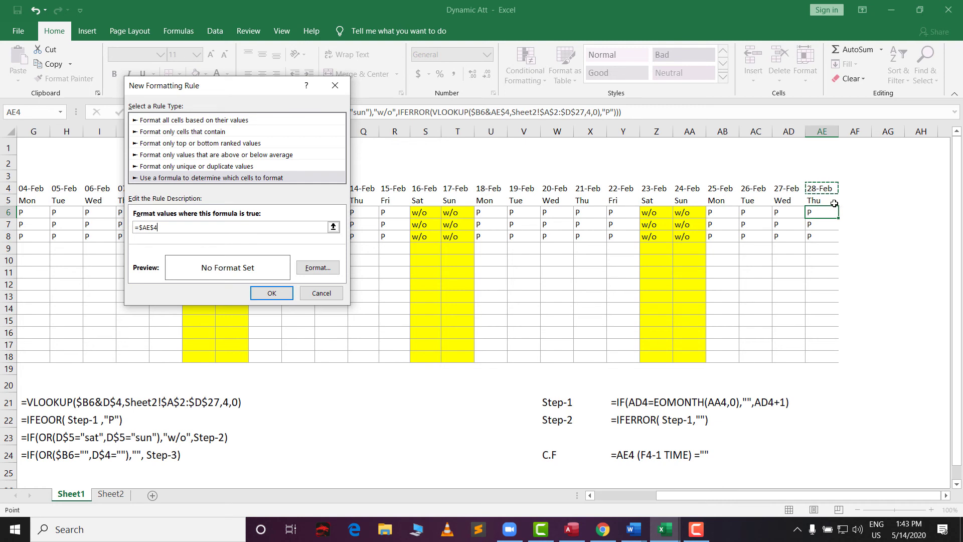
key("F4")
type("=EOMONTH(")
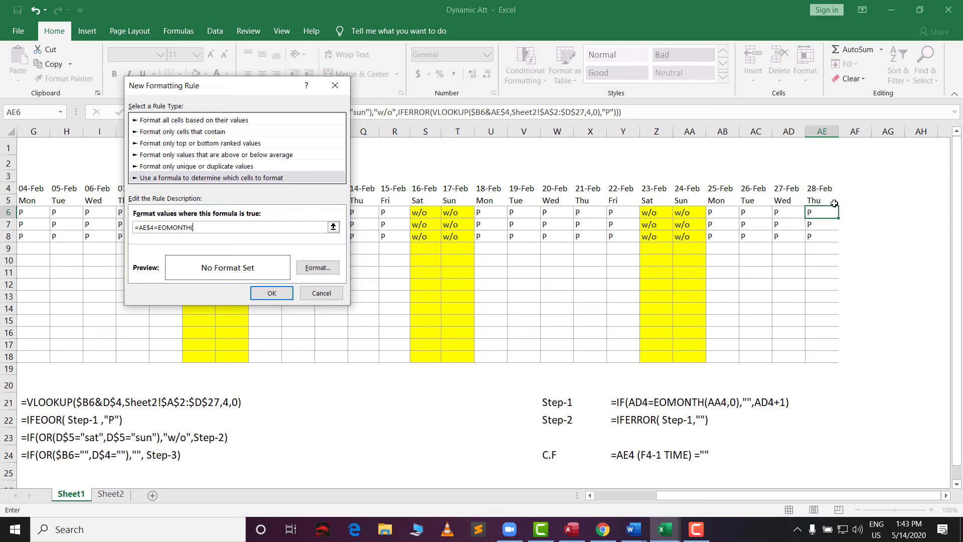
left_click(814, 188)
key("F4")
type(",0")
Set the rule's format to a grey outline border and create the rule.
left_click(309, 271)
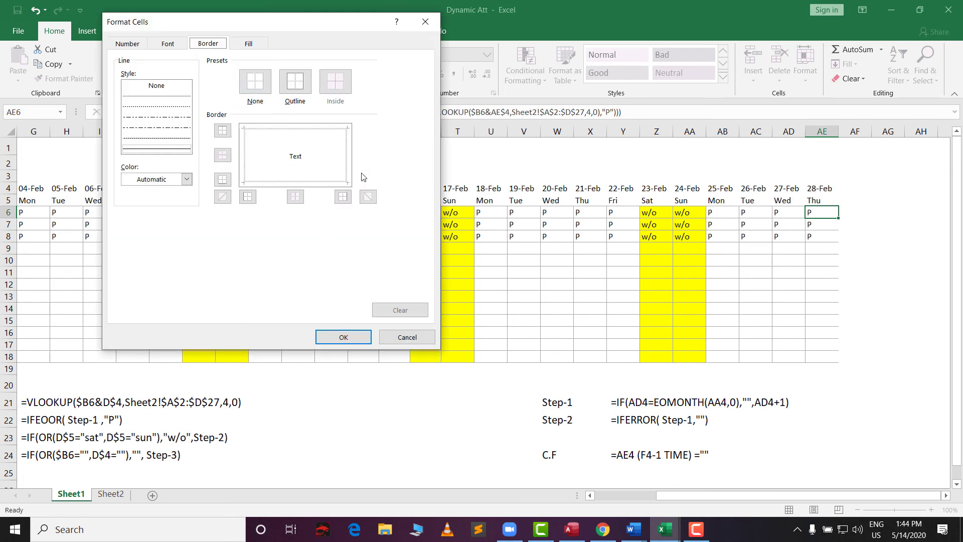
left_click_drag(341, 30, 617, 61)
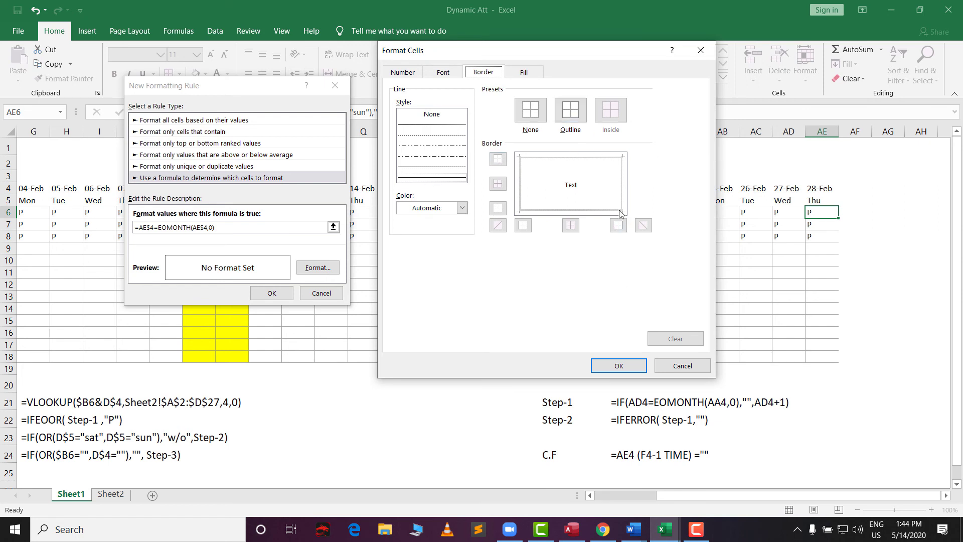
left_click(582, 126)
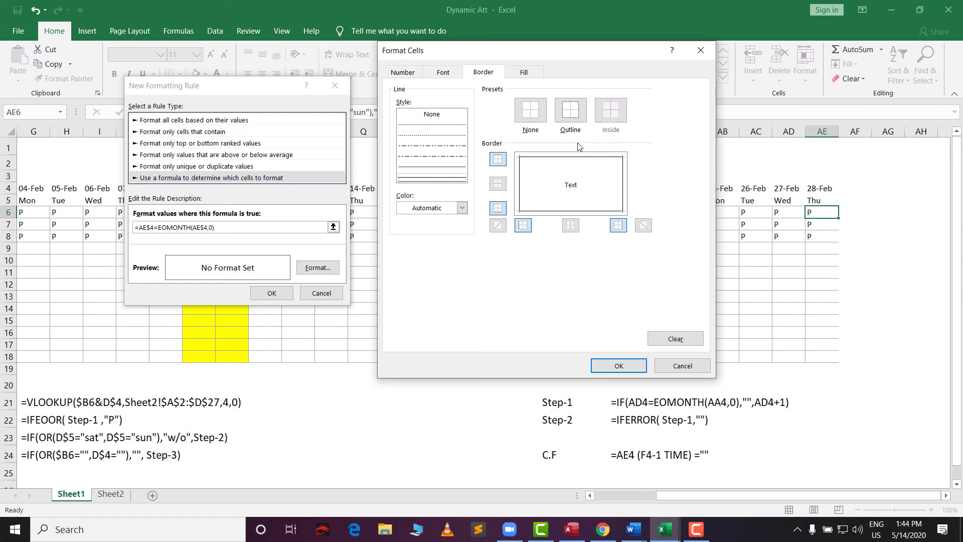
left_click(462, 209)
left_click(402, 277)
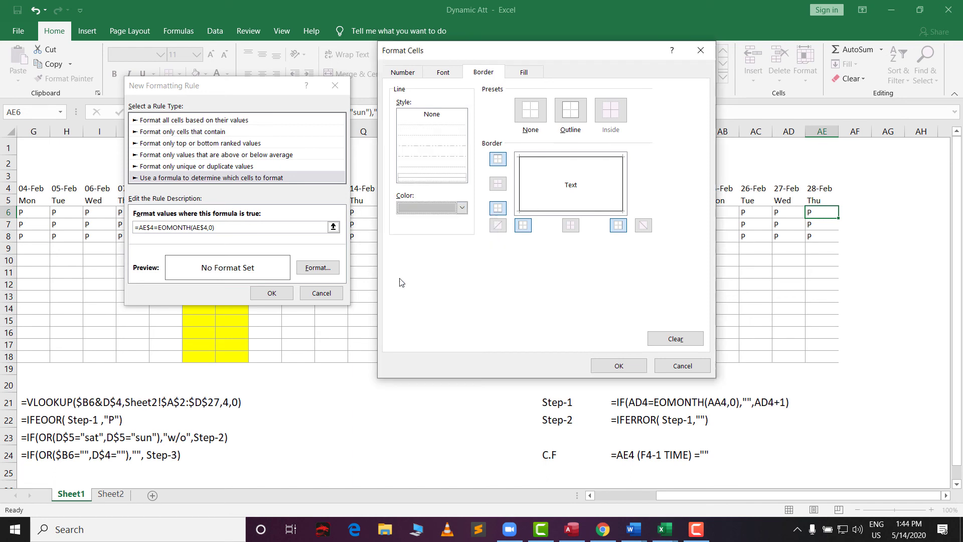
left_click(462, 209)
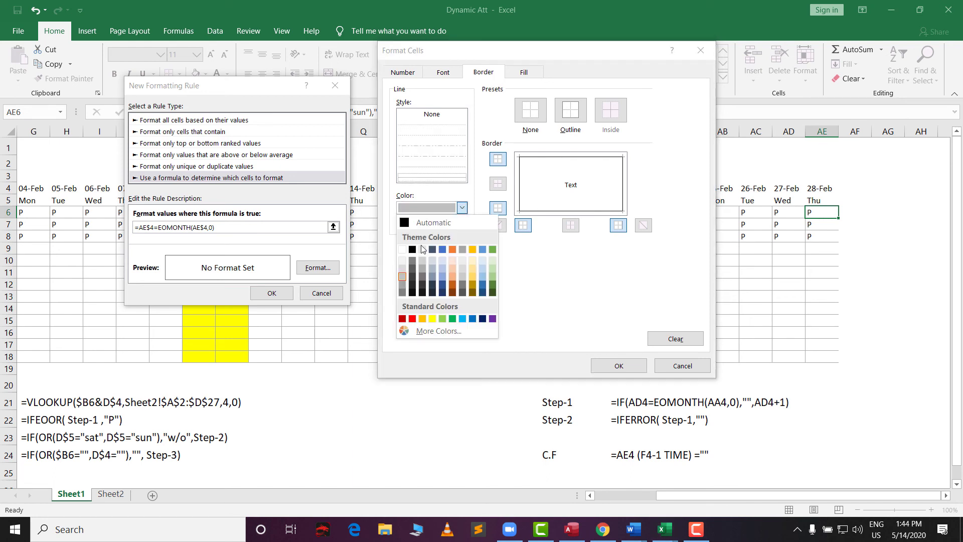
left_click(400, 281)
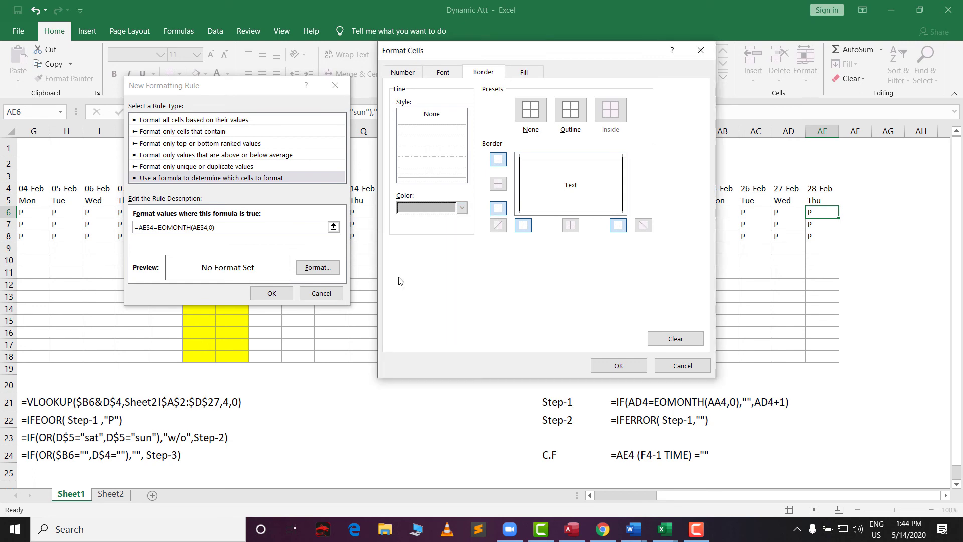
left_click(581, 121)
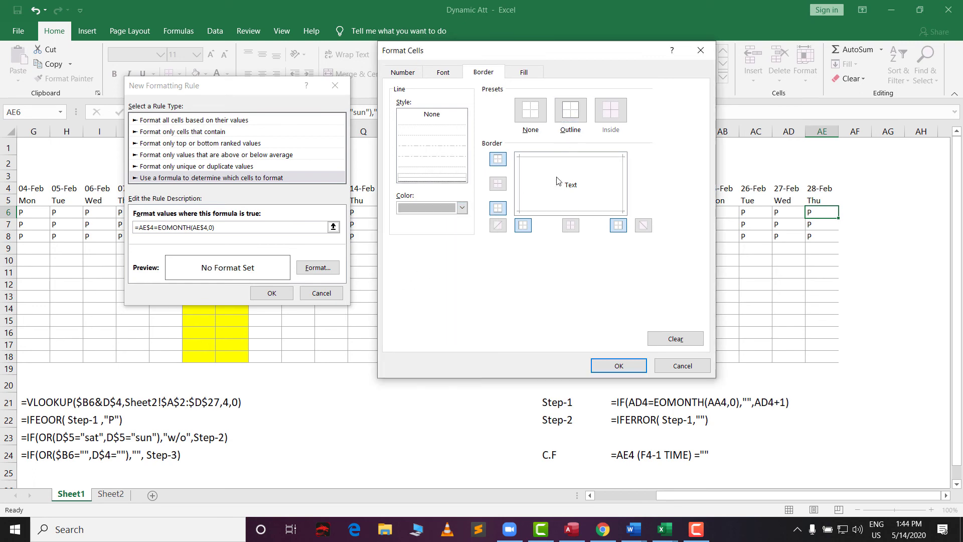
left_click(625, 368)
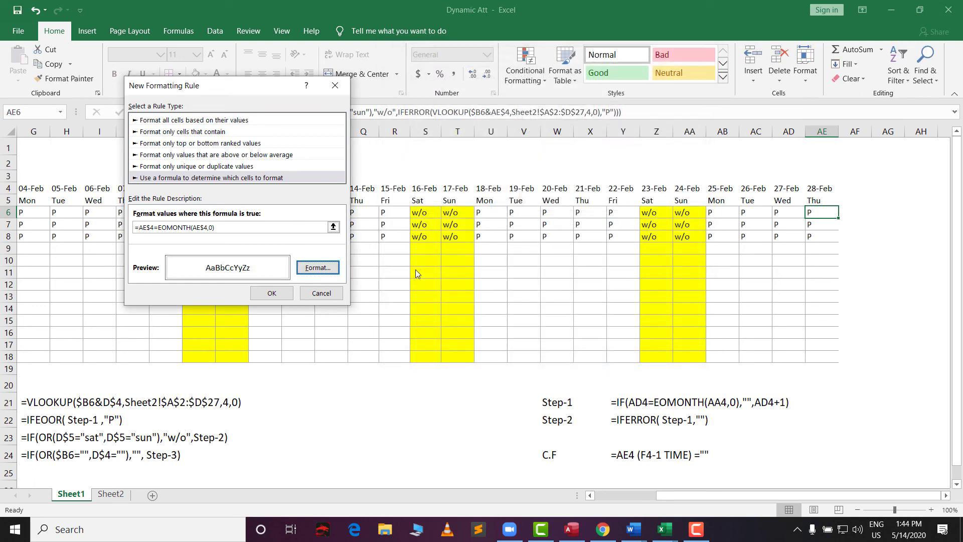
left_click(274, 293)
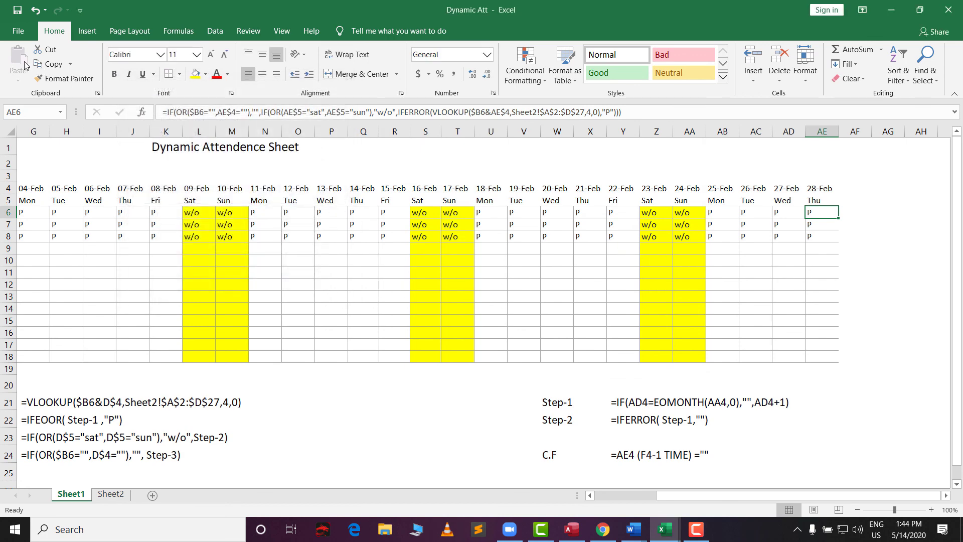
Copy AE6's formatting with Format Painter onto the end-of-month range AE6:AH18, including its new outline rule.
left_click(60, 79)
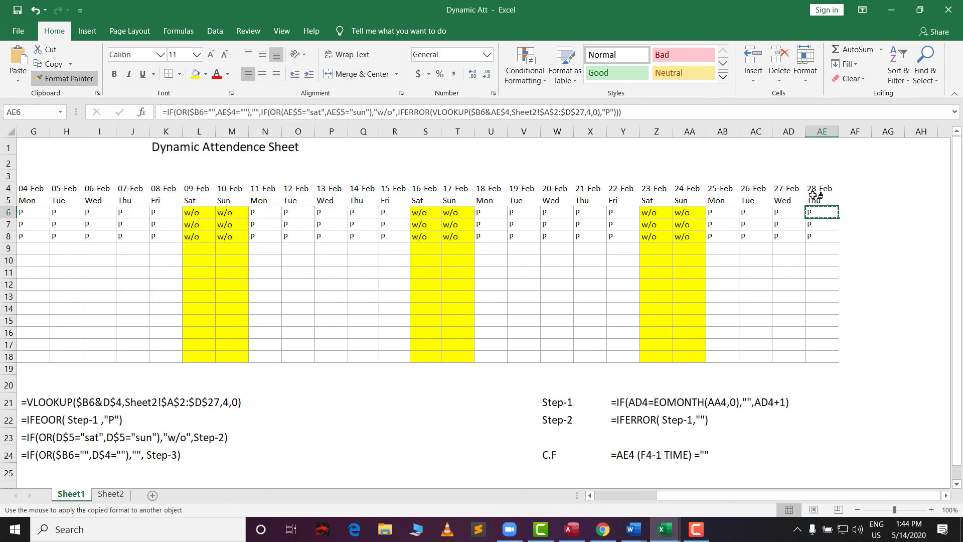
mouse_move(817, 215)
left_mouse_down()
mouse_move(908, 212)
mouse_move(918, 355)
left_mouse_up()
left_click(752, 271)
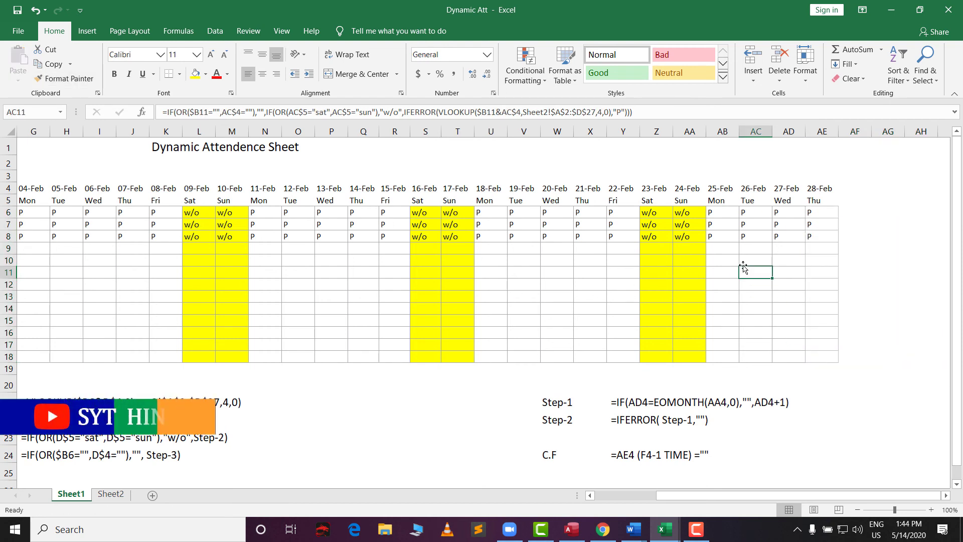
left_click(825, 213)
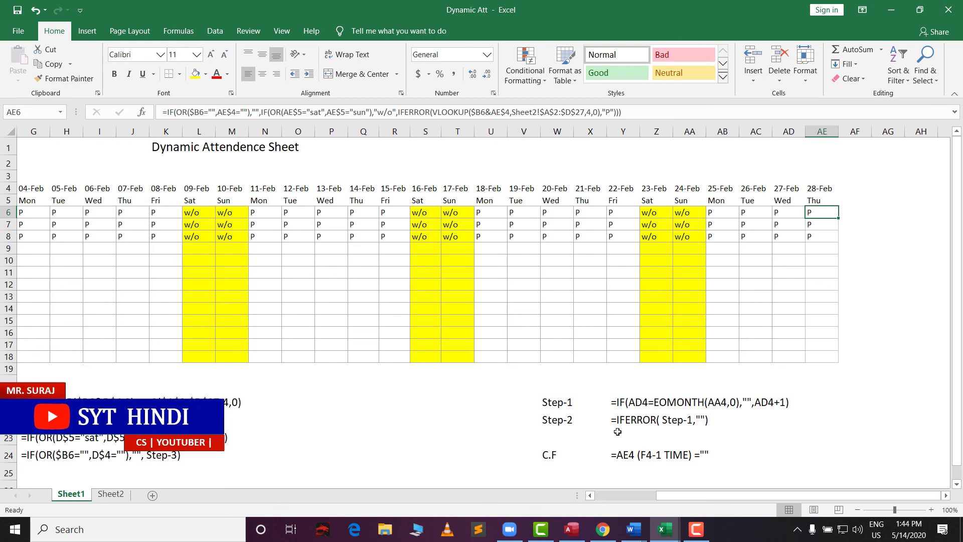
Set the attendance date in D2 to 1-APR and check the borders around the last day of the month.
left_click_drag(694, 495, 592, 494)
left_click(151, 159)
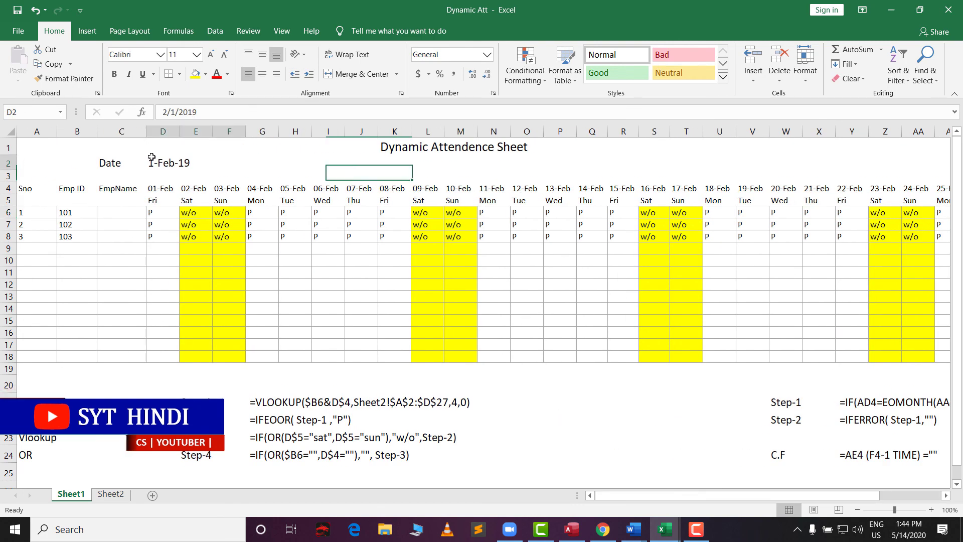
type("1-")
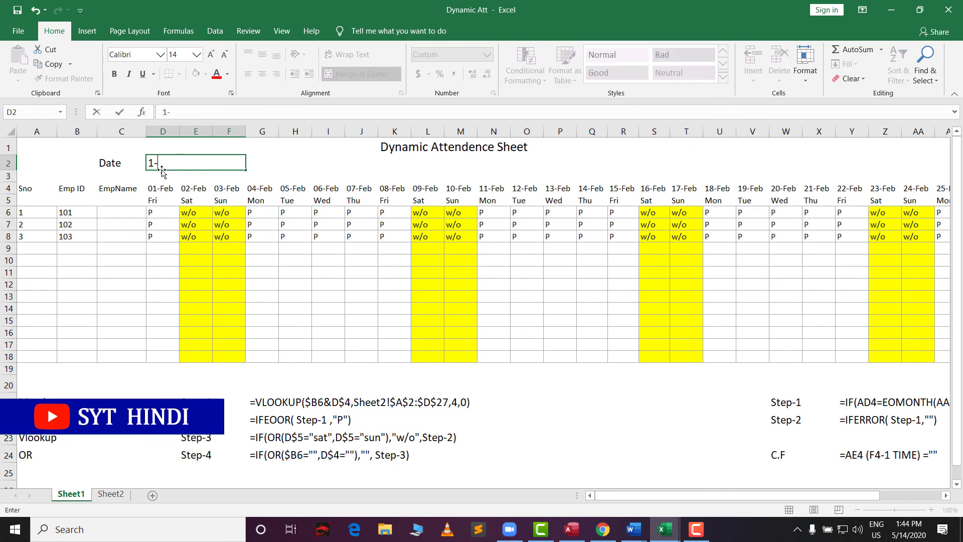
type("APR")
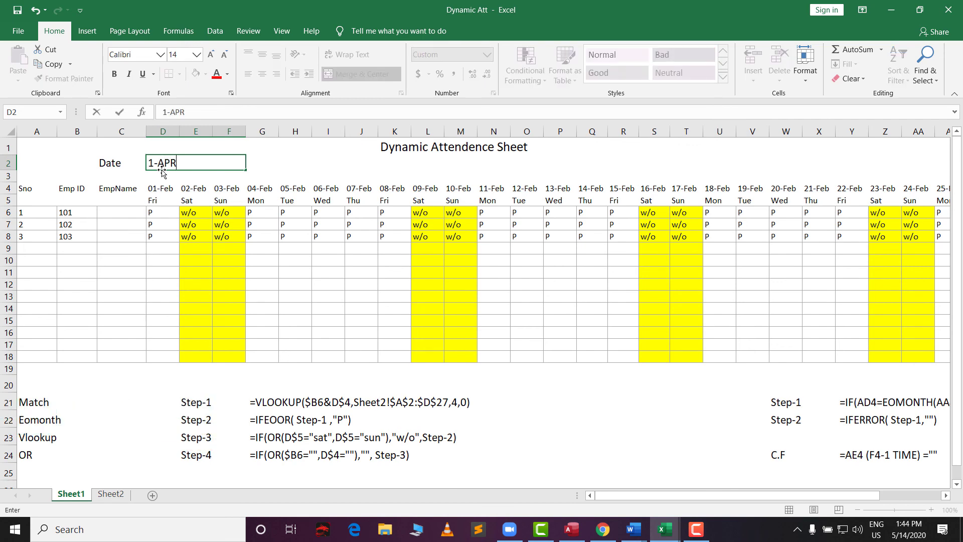
key("Return")
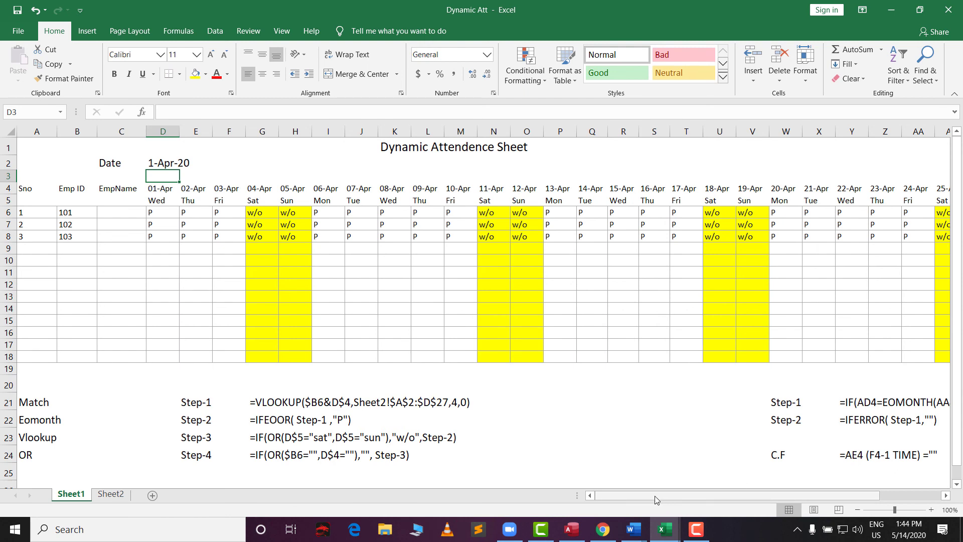
left_click_drag(632, 496, 692, 496)
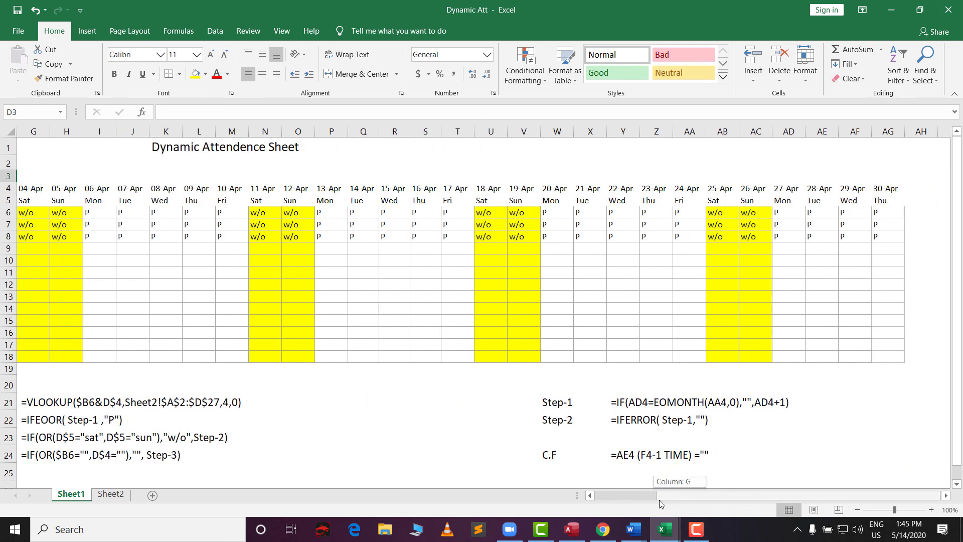
Set the attendance date in D2 to 1-FEB and check the borders around the last day of the month.
left_click_drag(659, 499, 598, 497)
left_click(170, 164)
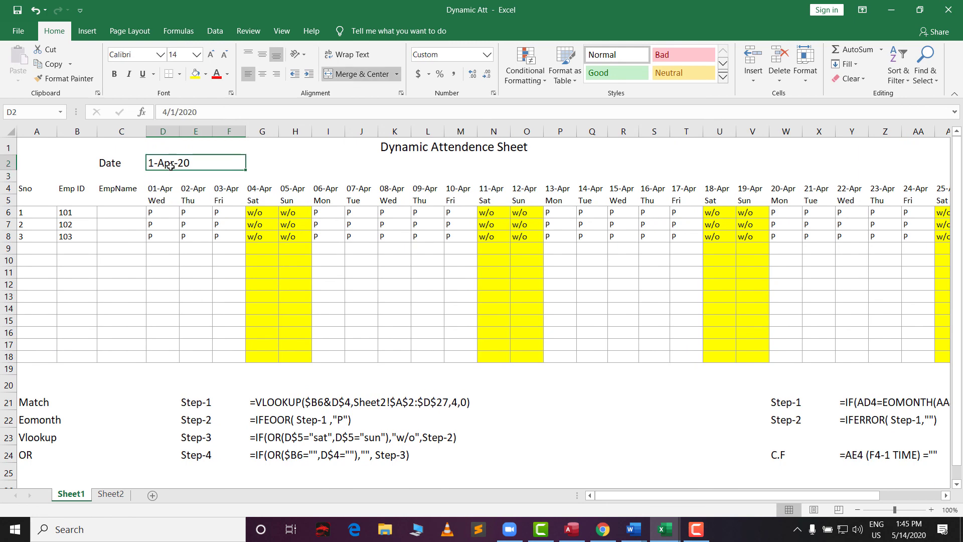
type("1-F")
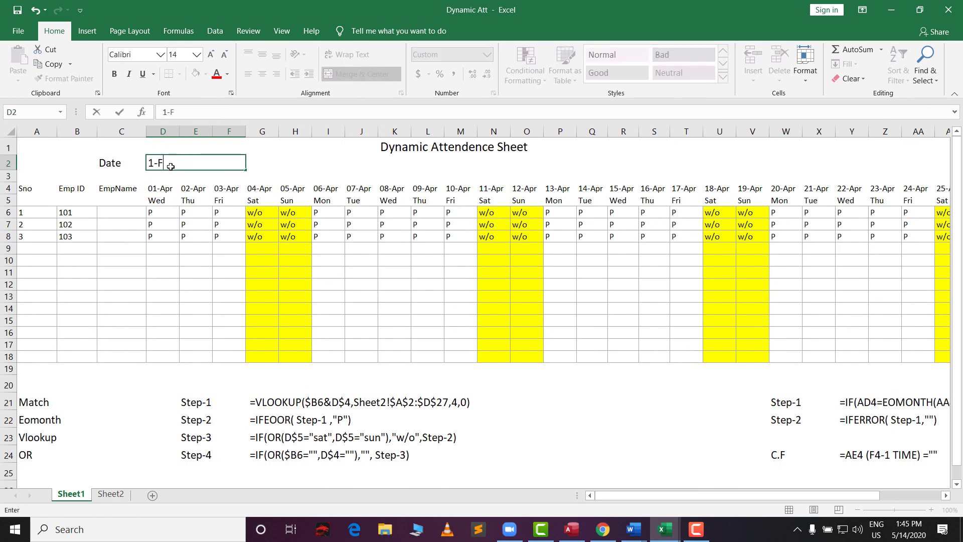
type("EB")
key("Return")
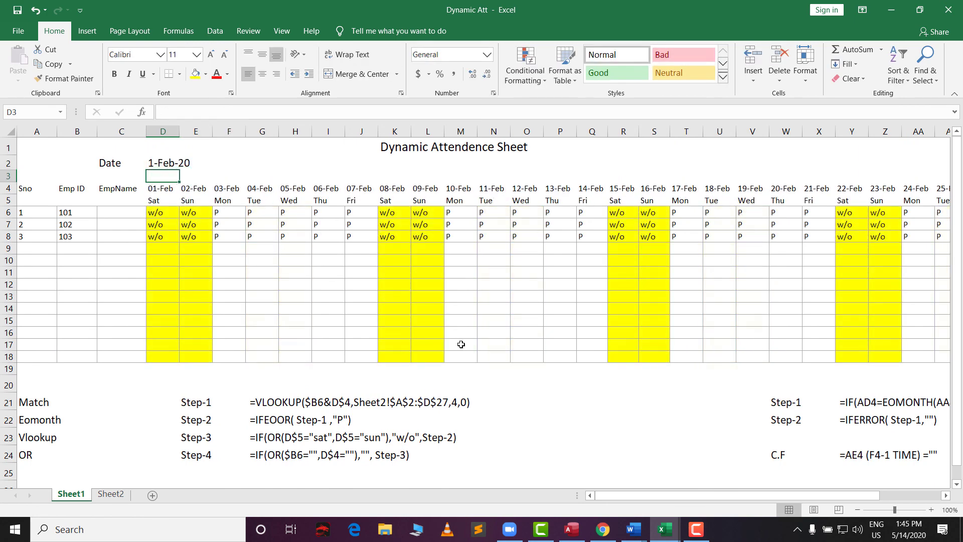
mouse_move(624, 495)
left_mouse_down()
mouse_move(741, 496)
mouse_move(635, 496)
left_mouse_up()
Set the attendance date in D2 to 1-JAN and check the borders at the month's end.
left_click(169, 162)
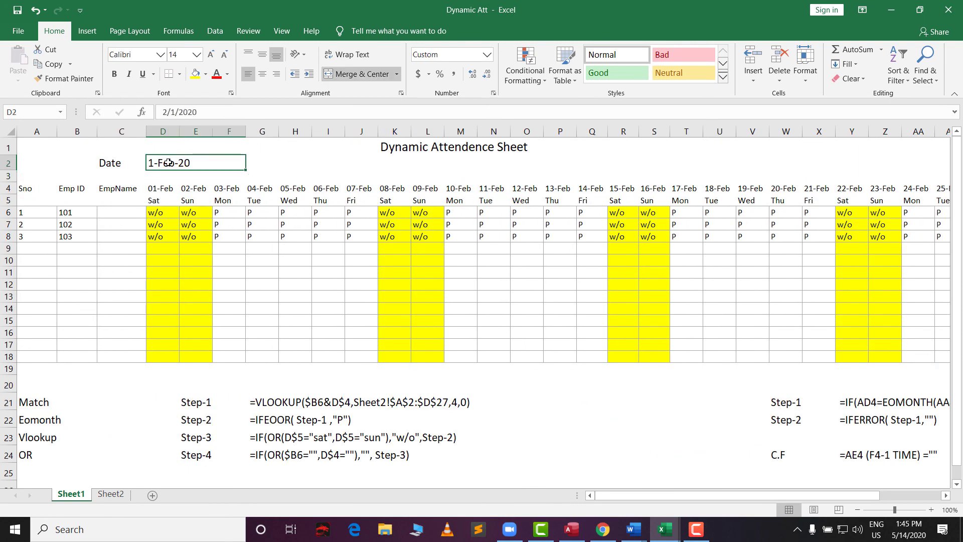
type("1-Jan-20")
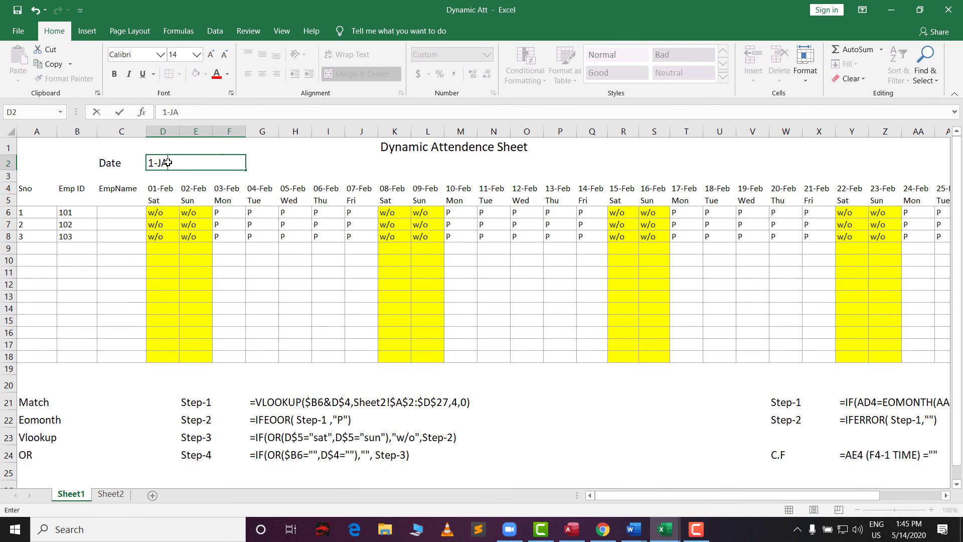
key("Return")
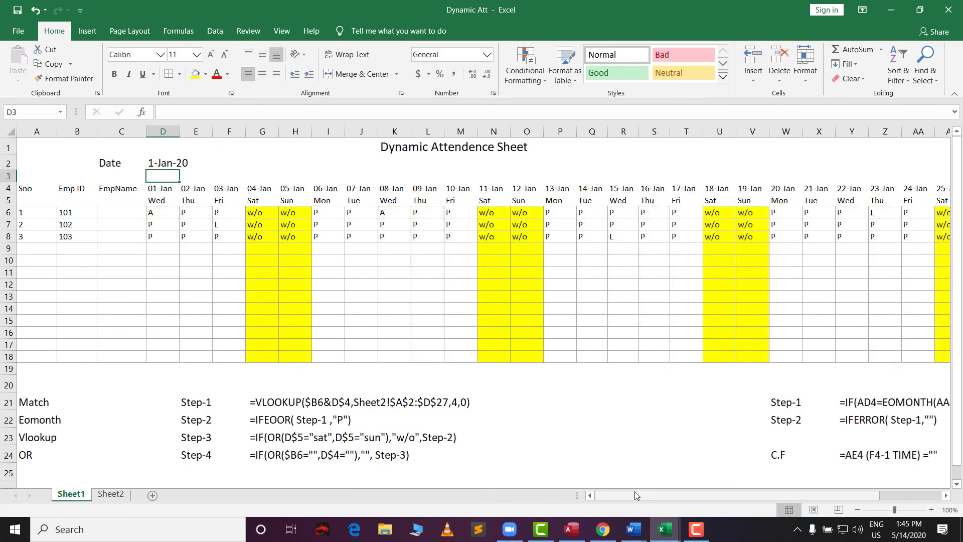
left_click_drag(634, 493, 739, 497)
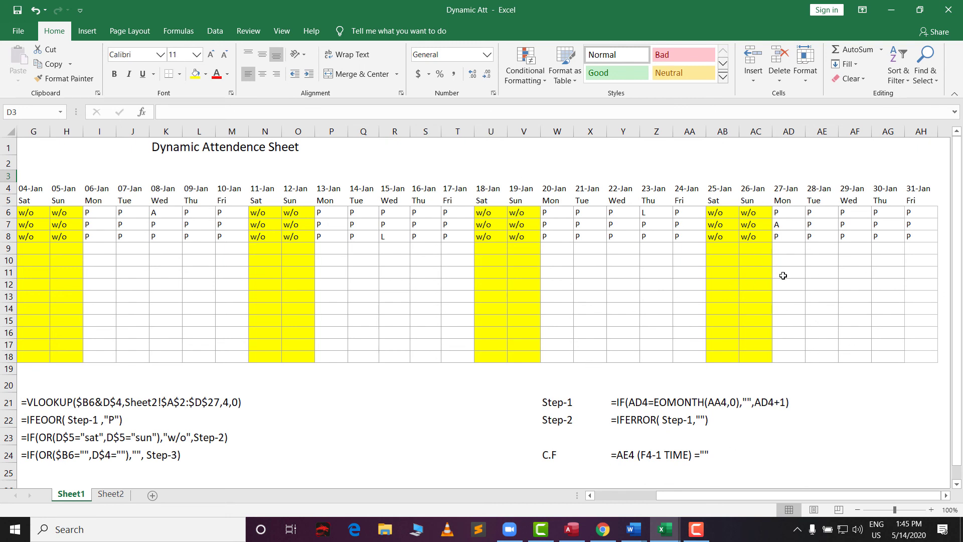
Add the label C.F-2 in W25 and rename the label above it in W24 as C.F -1.
left_click(554, 469)
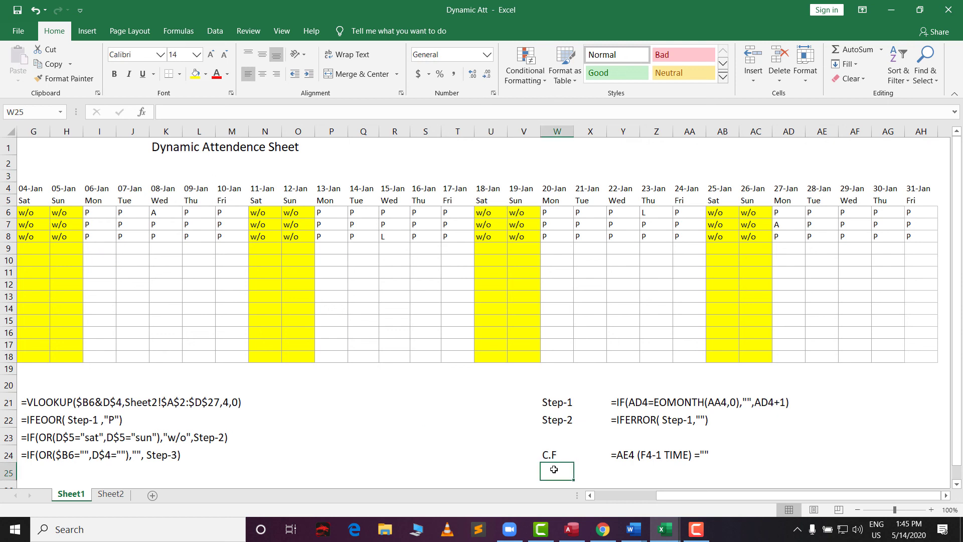
type("C.F")
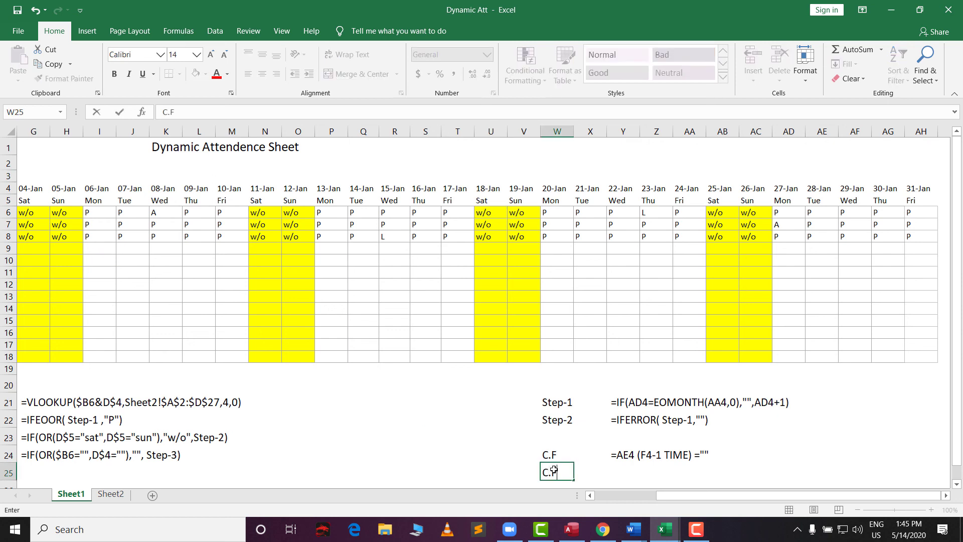
type("-2")
double_click(551, 454)
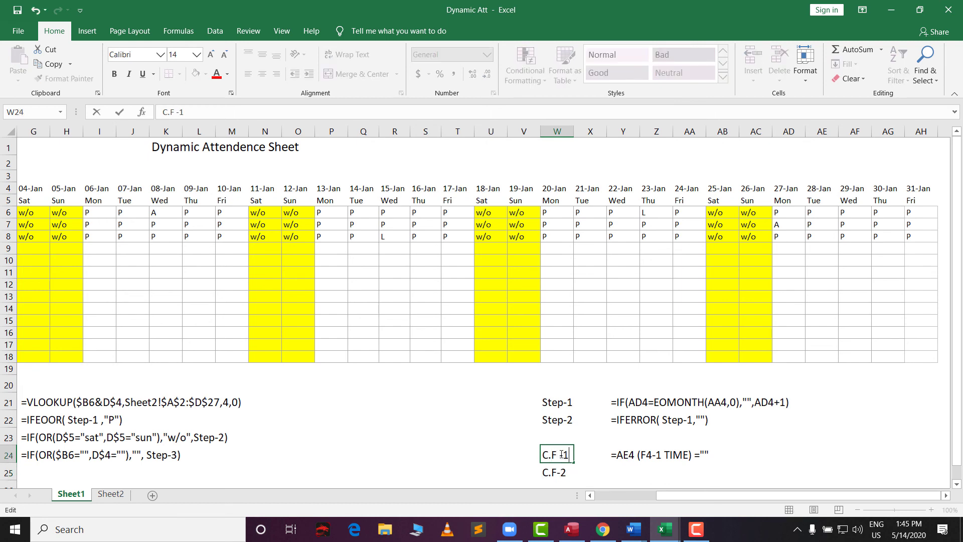
Document the second rule in Y25 as =AE4 (F4-1 TIME) = EOMONTH(AE4 -F4 ONE TIME,0).
left_click(622, 475)
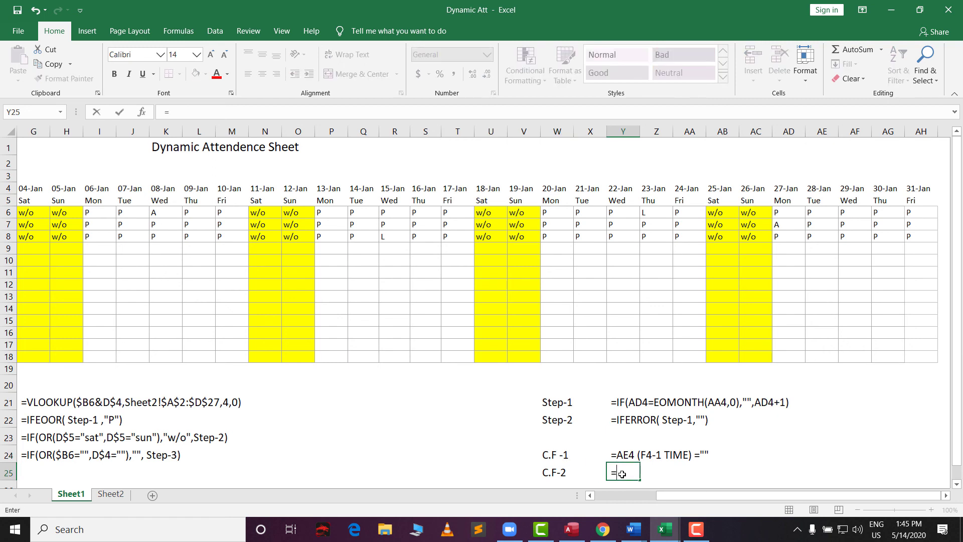
type("AE4 (F4-1 TIME) =\"")
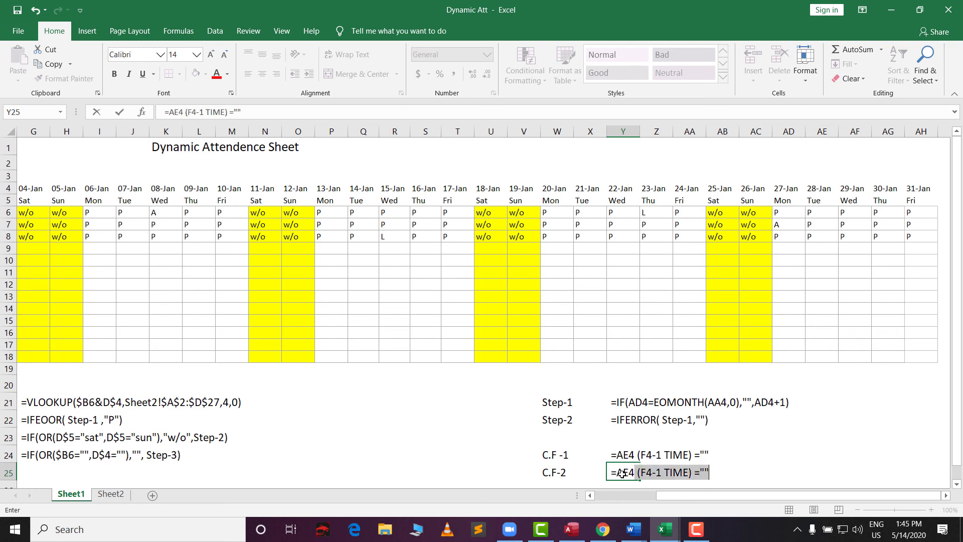
left_click(662, 472)
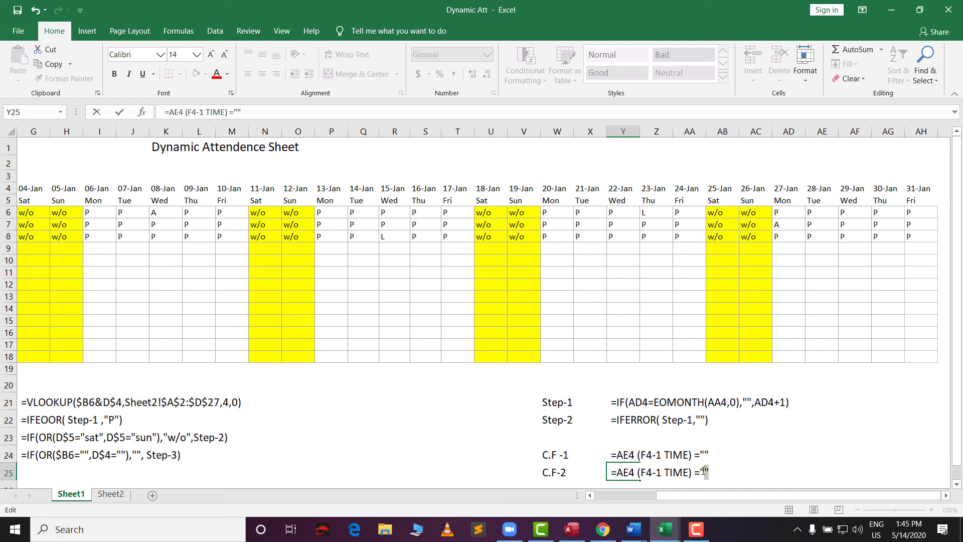
key("BackSpace")
type("EOMONTH")
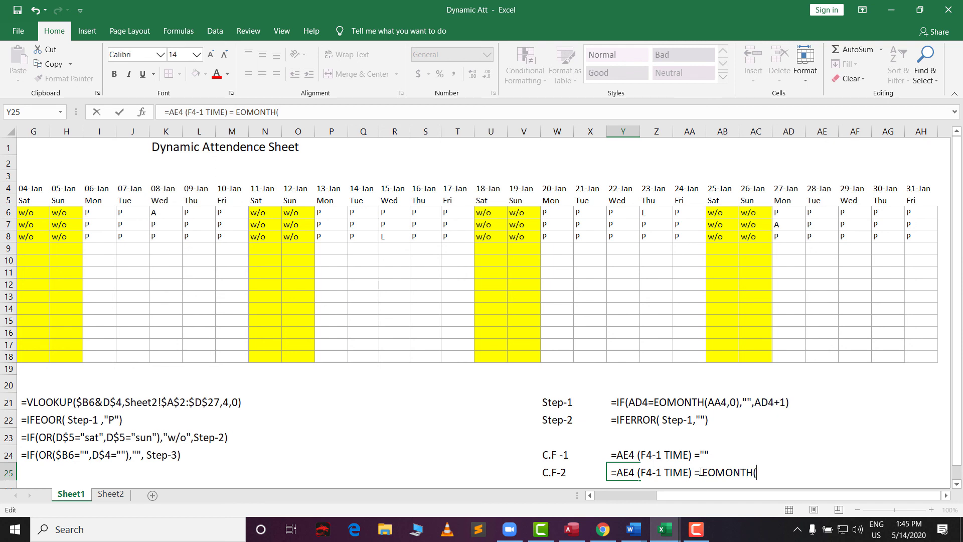
type("(AE4")
type("-F4 ONE TI")
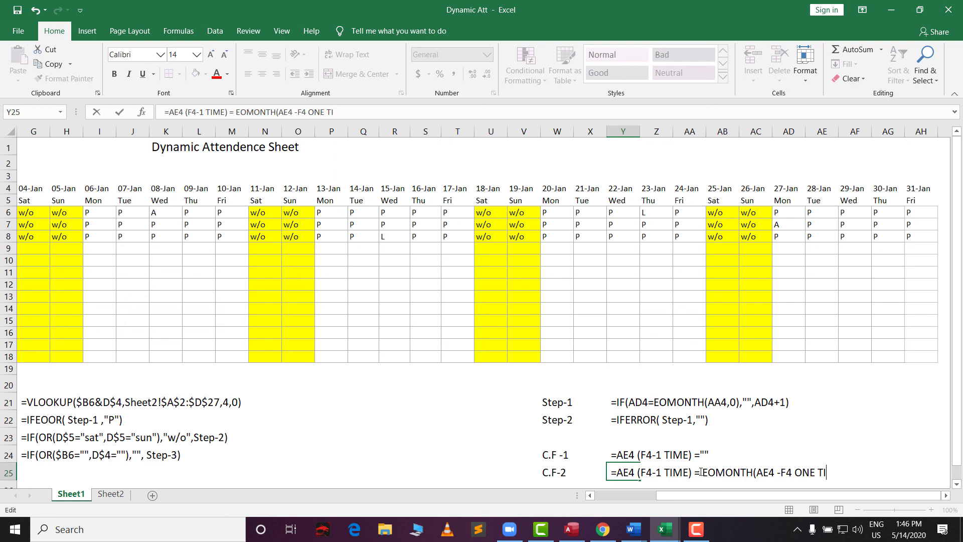
type("ME,0)")
left_click(874, 472)
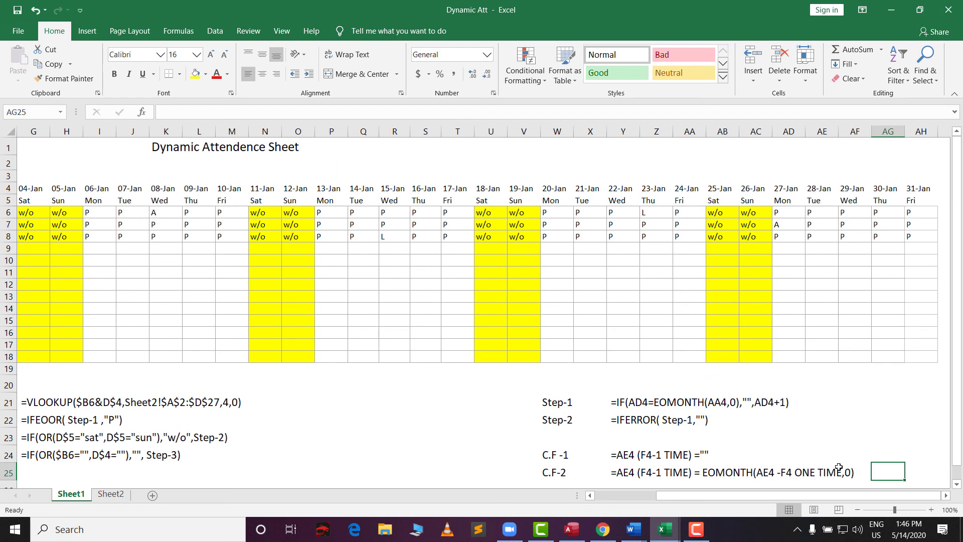
scroll(839, 466, "down", 1)
scroll(868, 460, "up", 1)
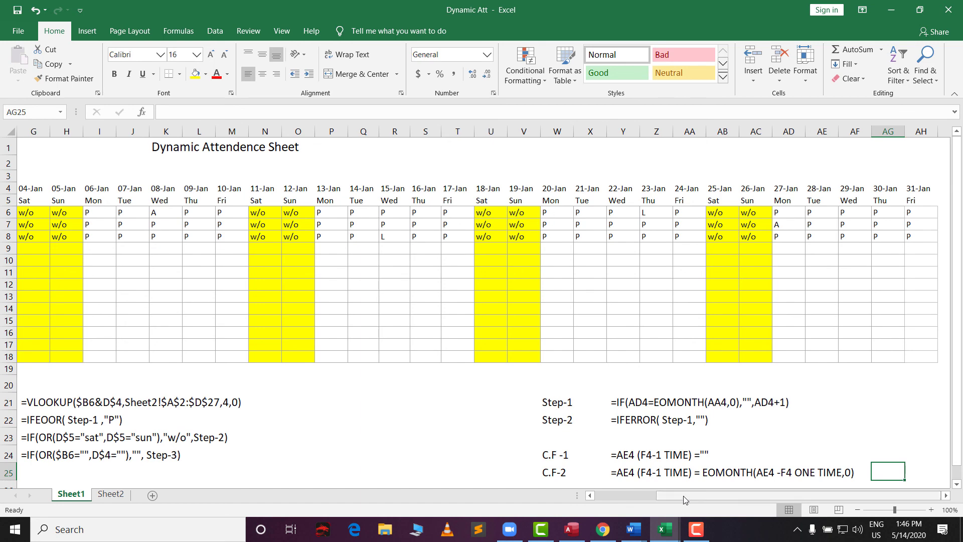
Enter the text LIVE in W1, on the row of the sheet title.
left_click_drag(684, 495, 599, 494)
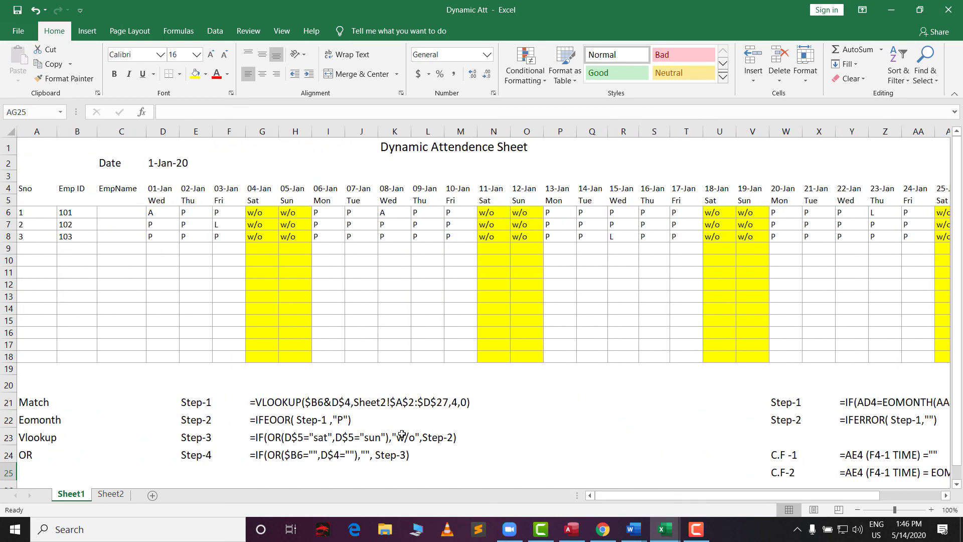
left_click(220, 216)
left_click(848, 157)
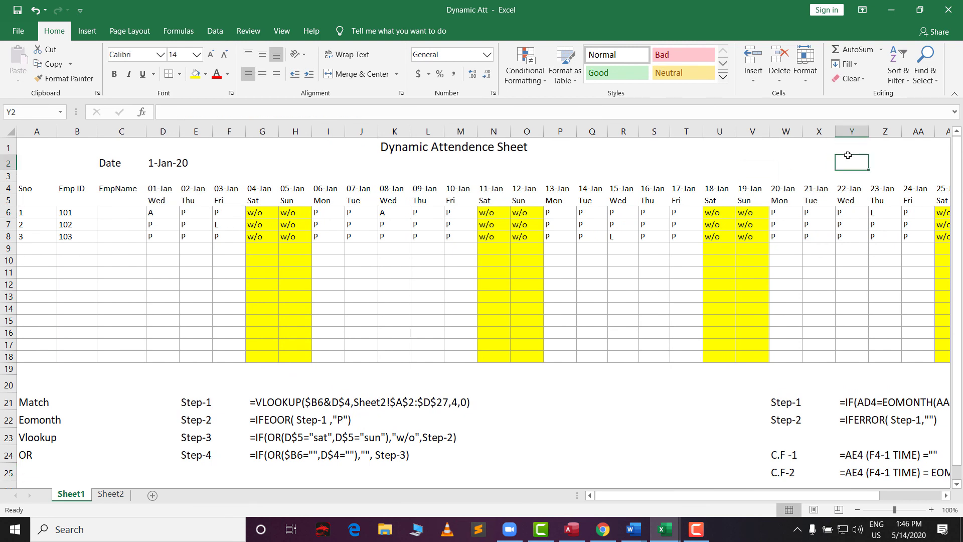
left_click(416, 157)
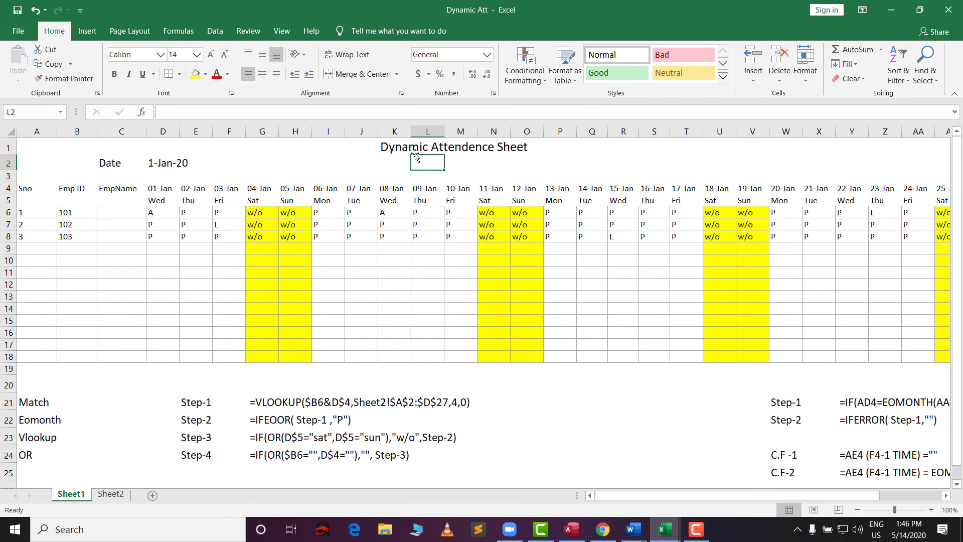
left_click(377, 146)
left_click(767, 150)
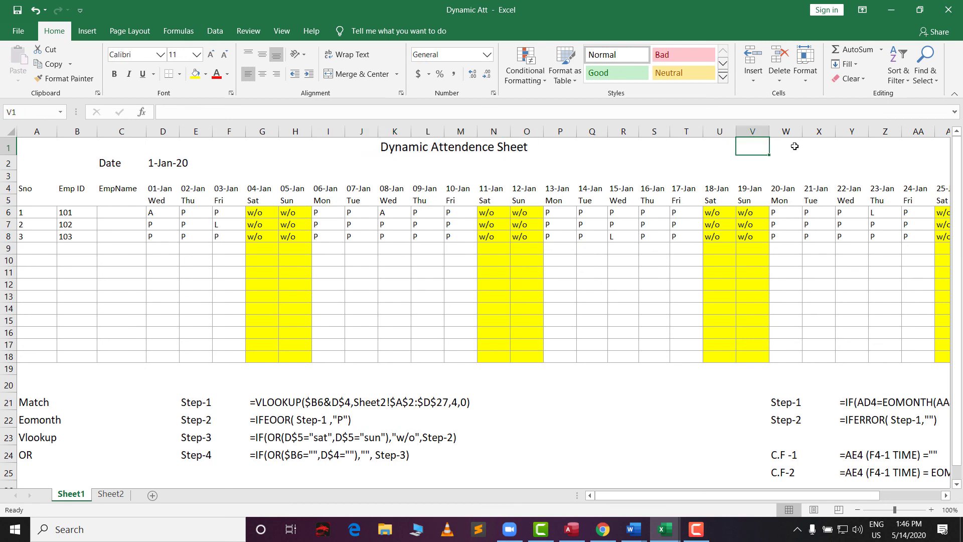
left_click(800, 145)
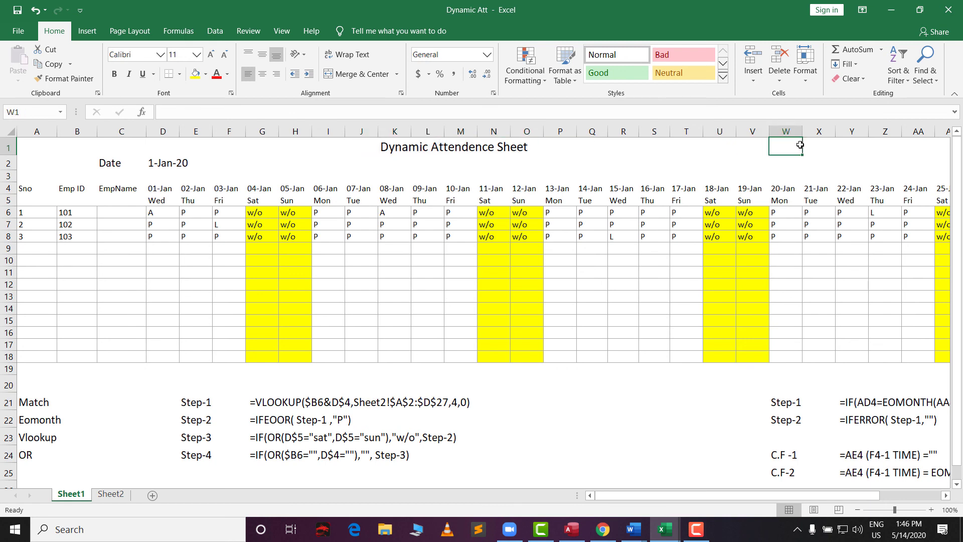
type("LIVE")
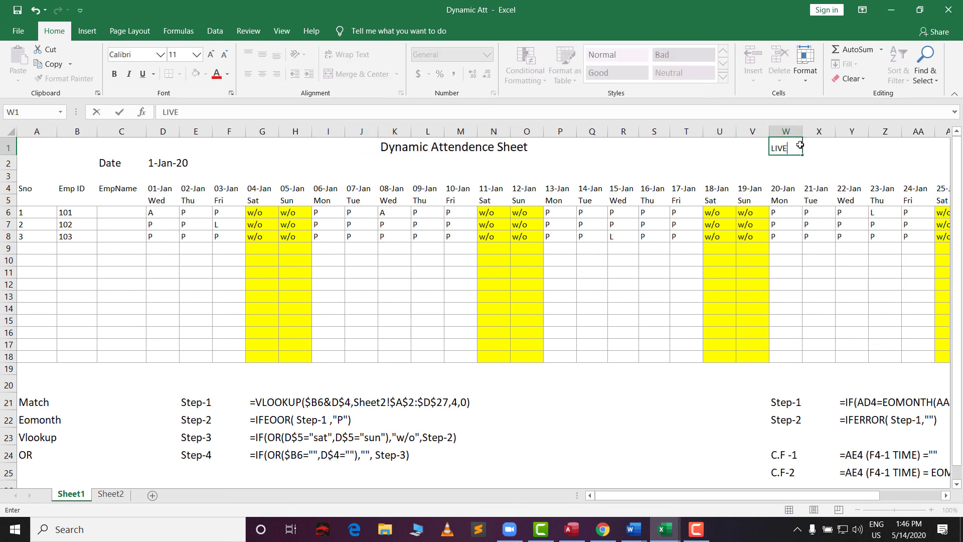
left_click(735, 167)
Format the LIVE label in W1 with font size 18 and a red font colour.
left_click(783, 146)
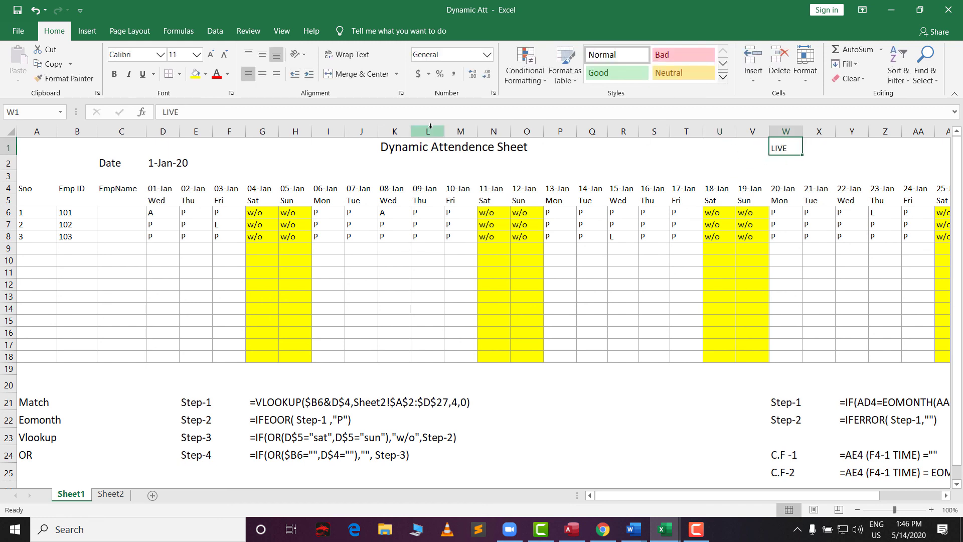
left_click(211, 55)
left_click(211, 54)
left_click(211, 55)
left_click(210, 55)
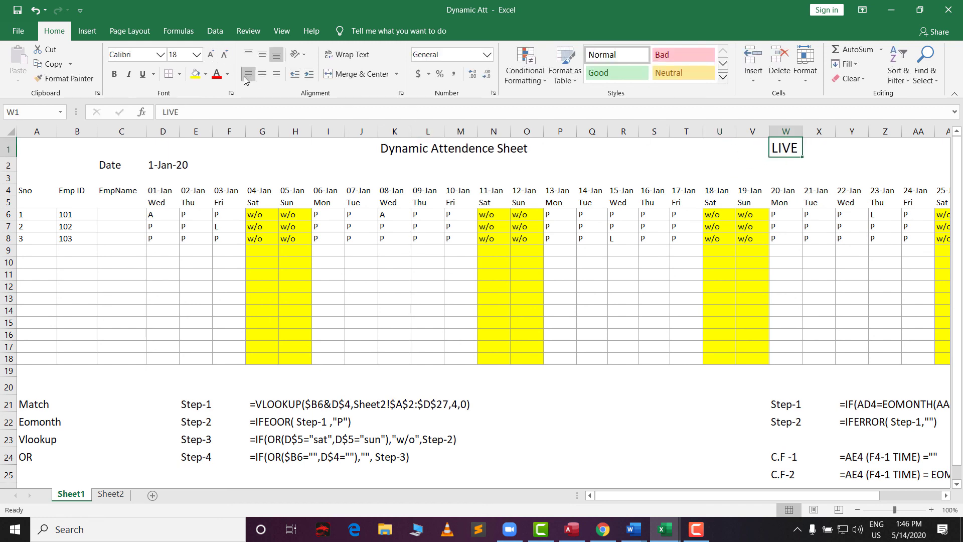
left_click(217, 74)
left_click(464, 178)
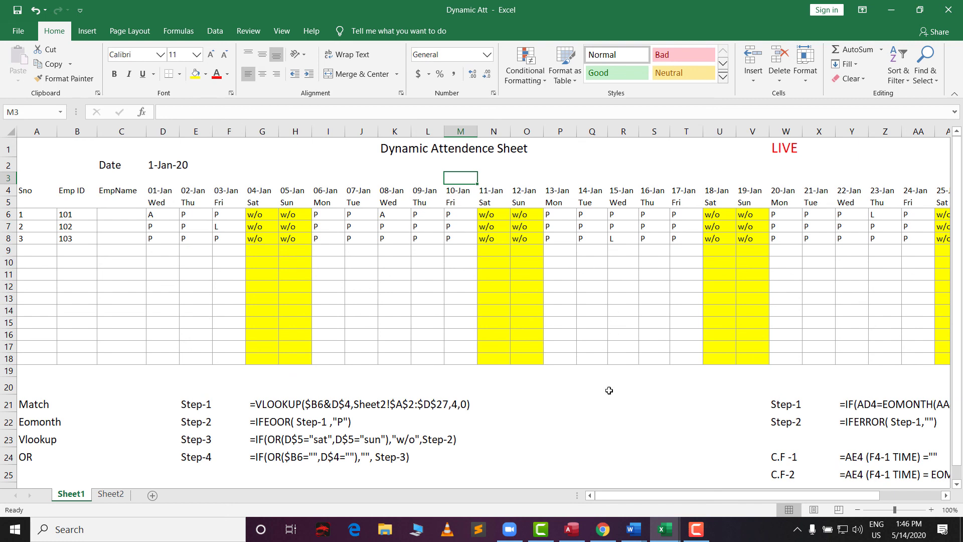
left_click(605, 419)
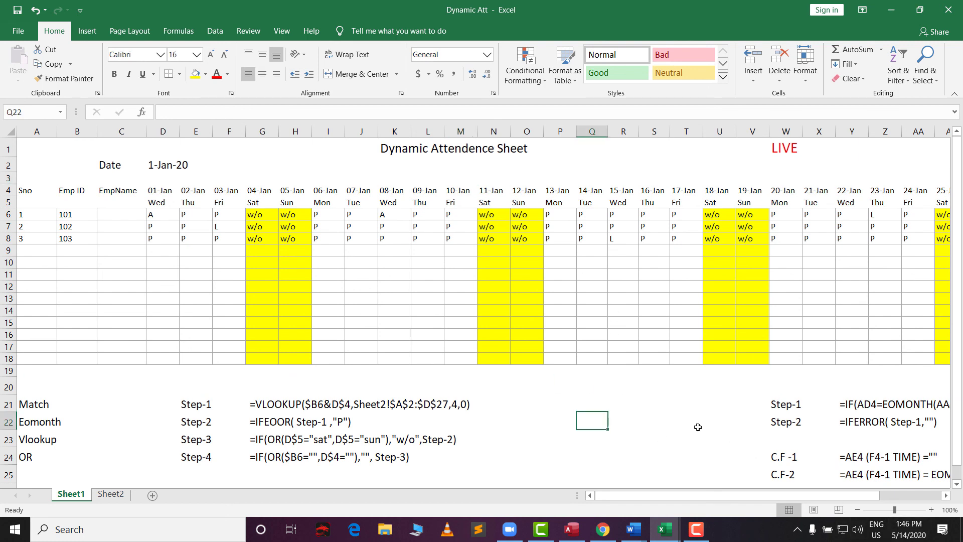
Set the attendance date in D2 to 1-MAY.
left_click(160, 168)
type("1")
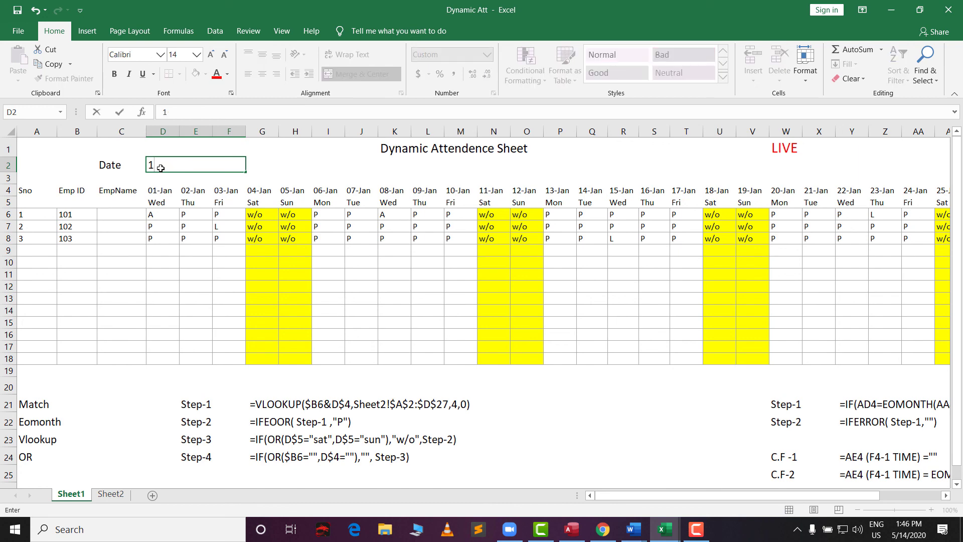
type("-MAY")
key("Return")
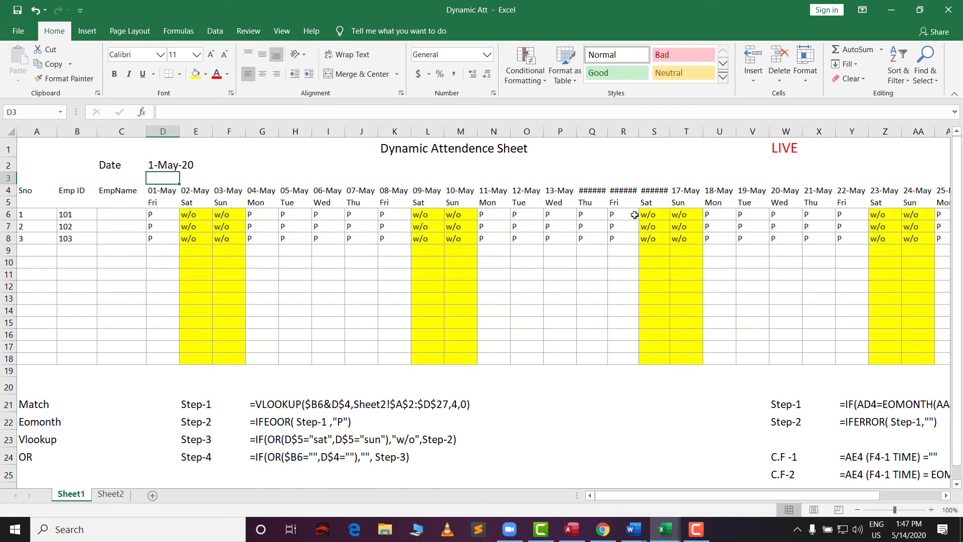
Widen columns Q to S so their header dates display in full, and check the end of May.
mouse_move(599, 132)
left_mouse_down()
mouse_move(654, 132)
mouse_move(609, 133)
left_mouse_up()
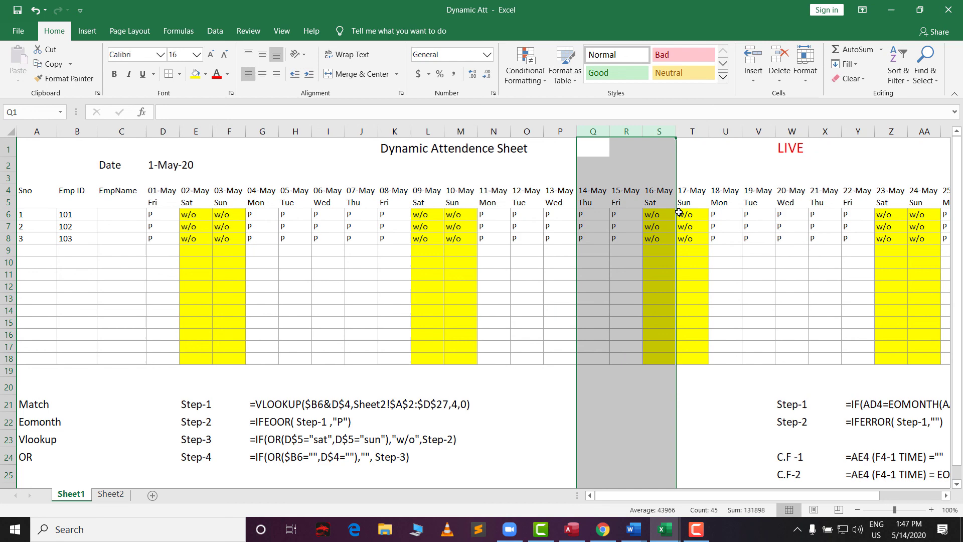
left_click(482, 332)
left_click_drag(695, 496, 570, 486)
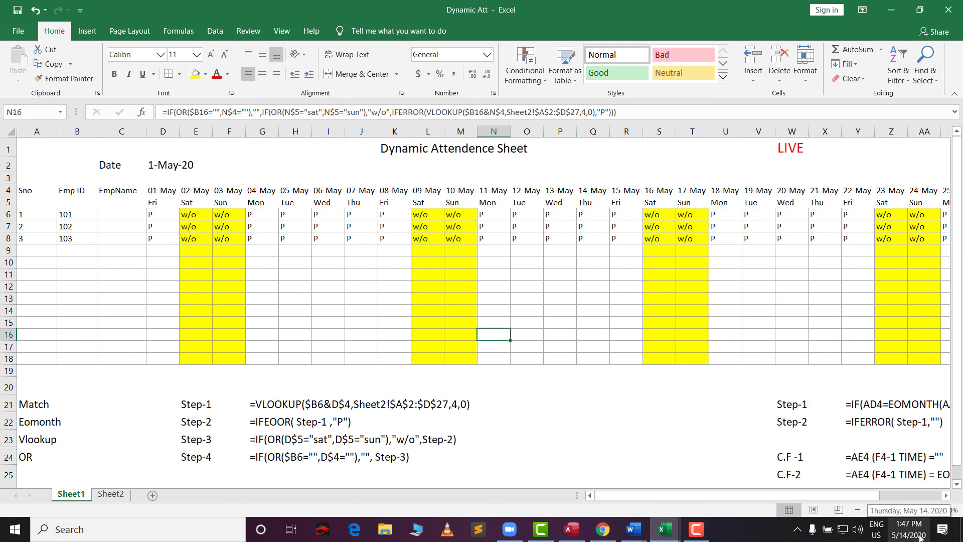
Examine the 14-May column and the days from 15-May onward, then the LIVE label and the date in D2.
left_click_drag(591, 190, 584, 324)
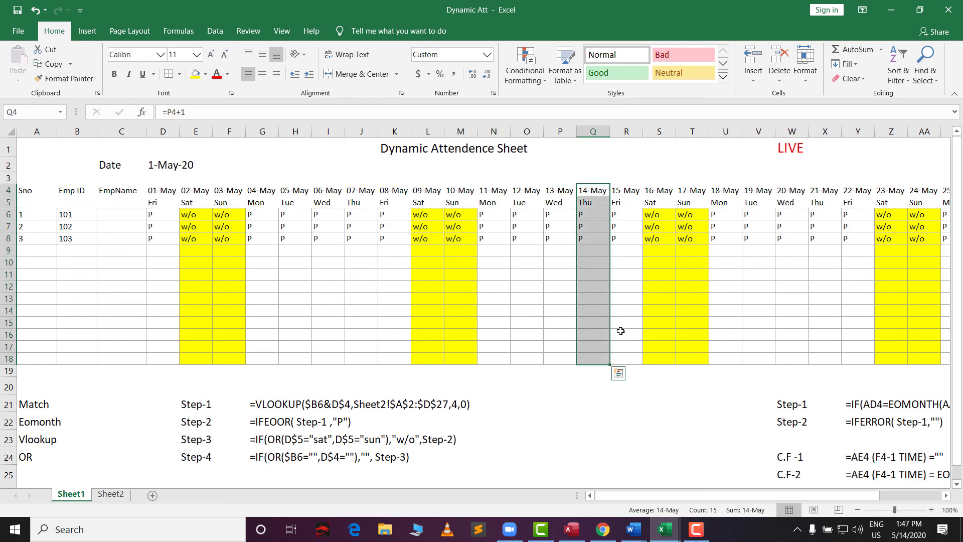
left_click_drag(622, 194, 880, 370)
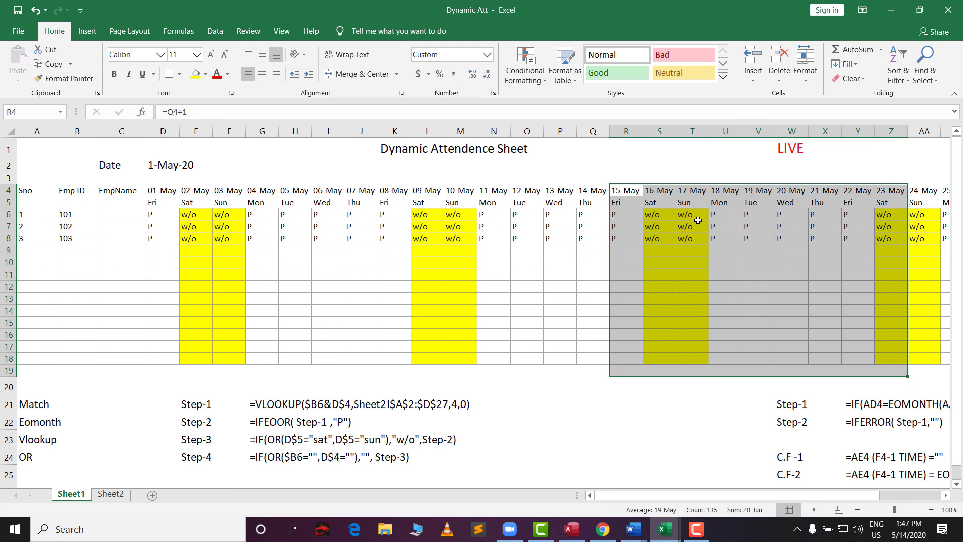
left_click(664, 297)
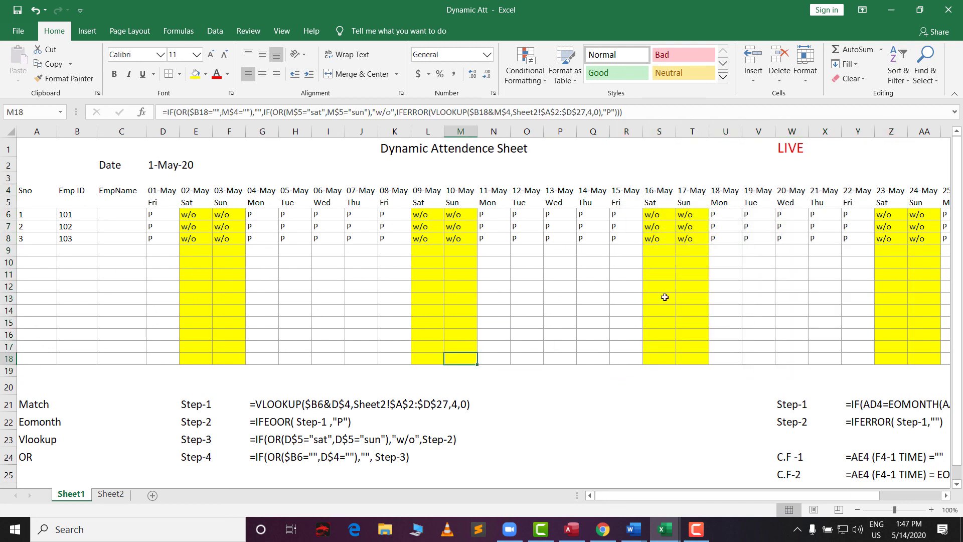
left_click(792, 146)
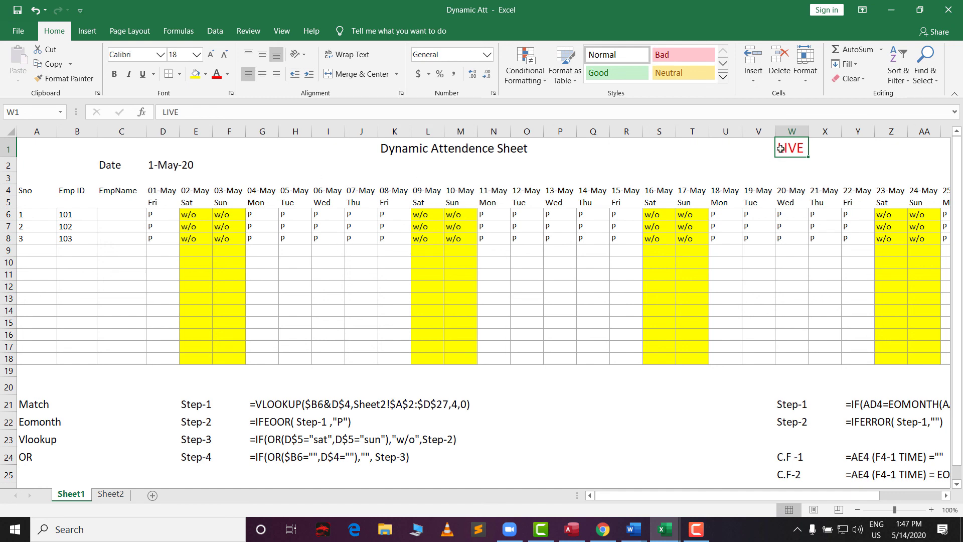
left_click(214, 164)
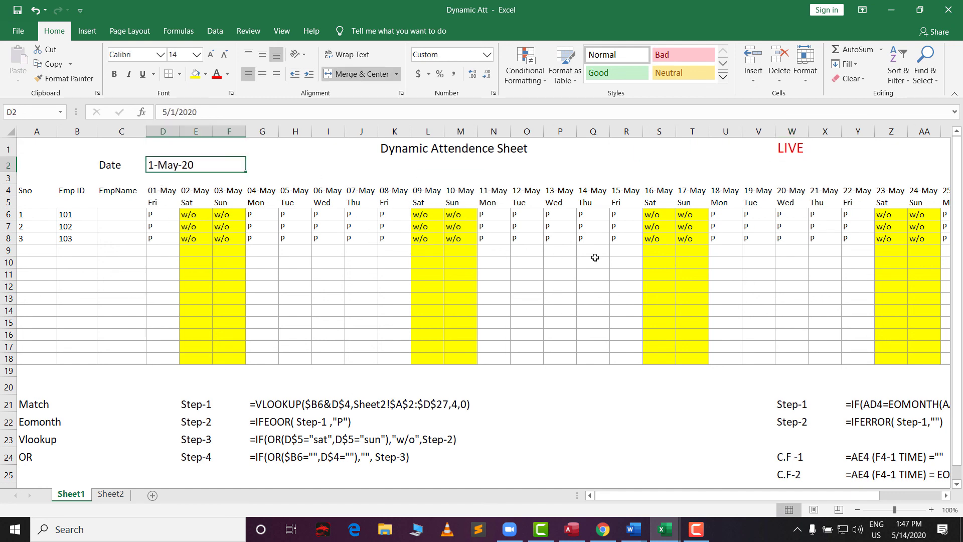
left_click(638, 422)
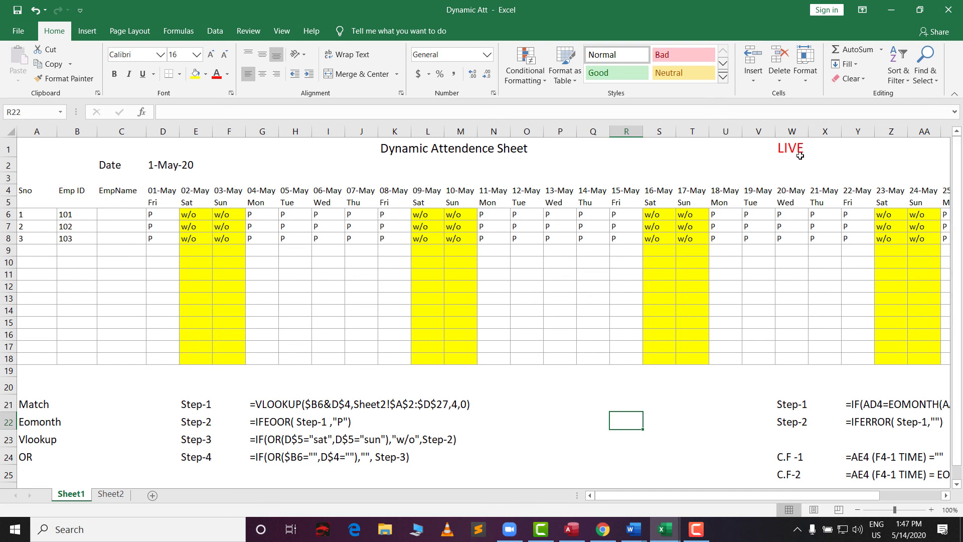
Make the LIVE label in W1 bold.
left_click(781, 157)
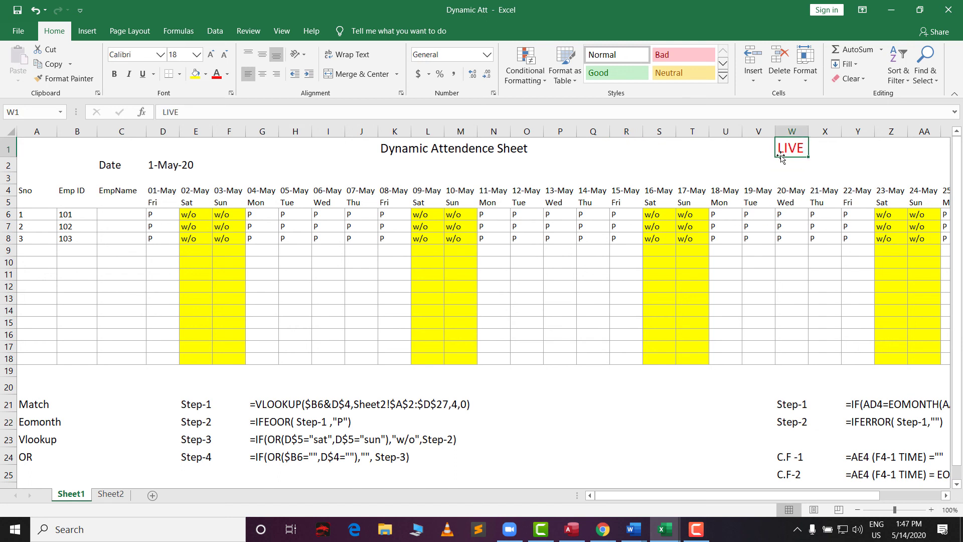
left_click(115, 74)
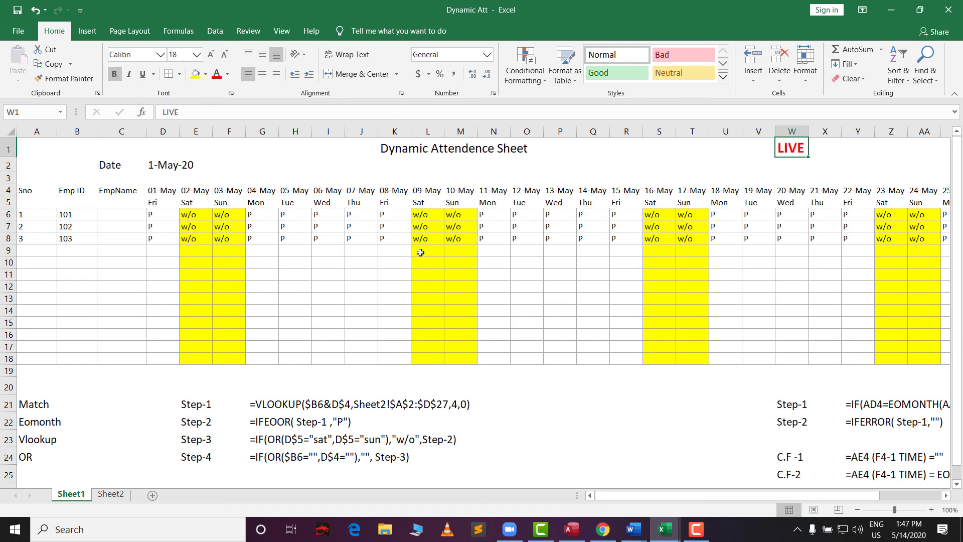
left_click(817, 154)
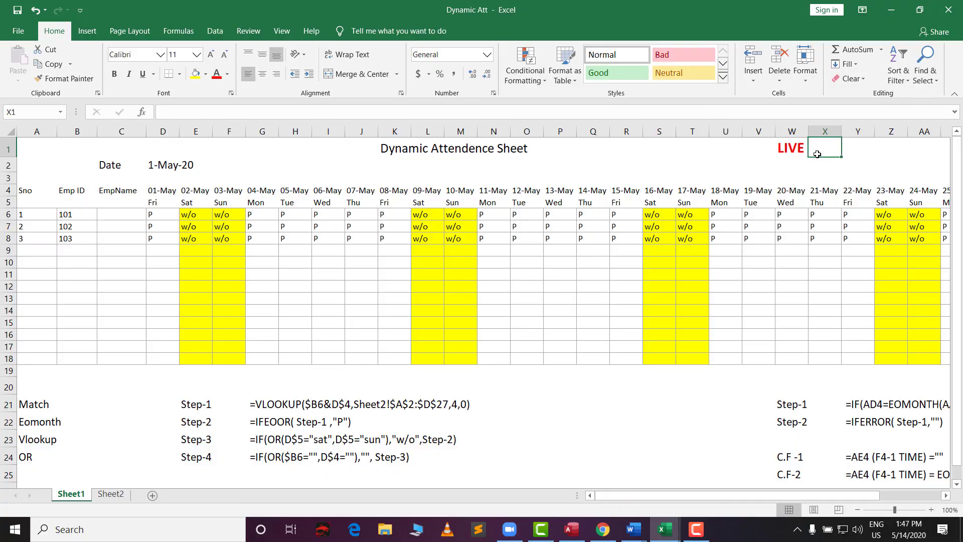